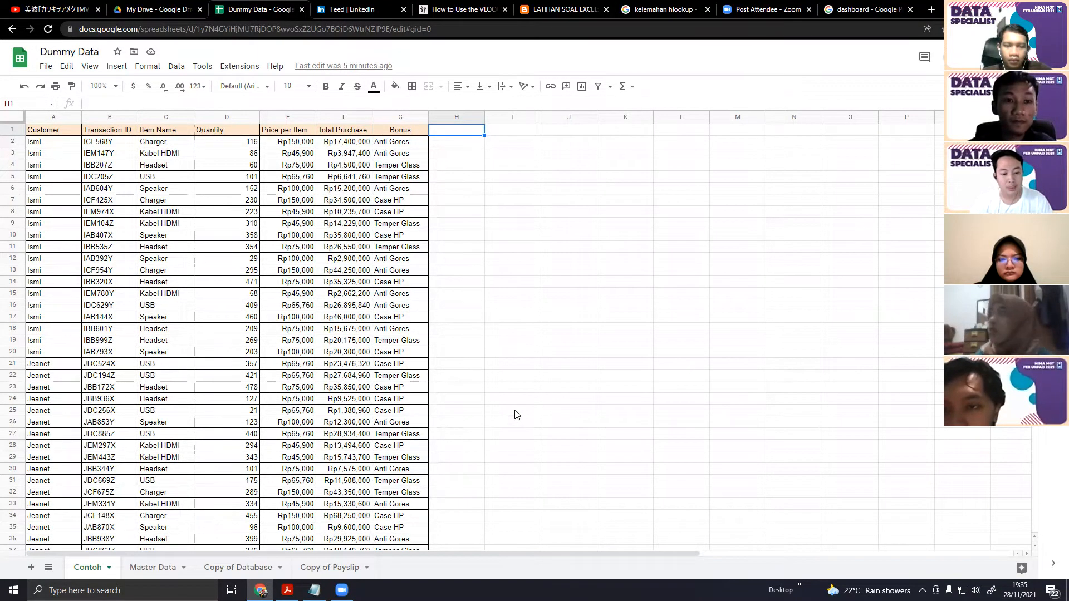
Enter a first name in cell H1
scroll(510, 367, down, 2)
scroll(503, 321, up, 2)
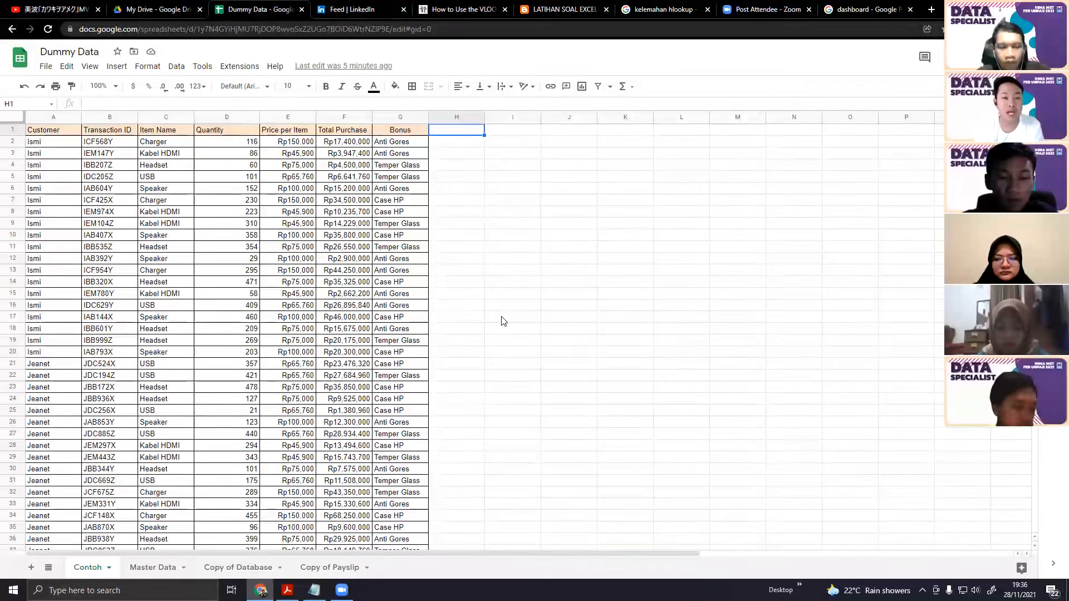
click(507, 133)
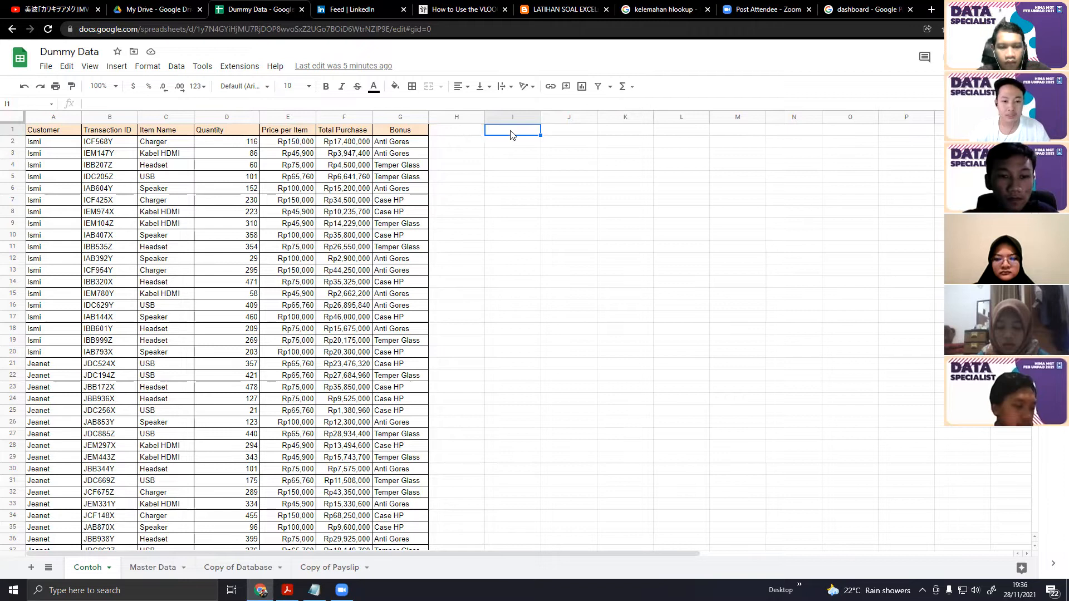
click(476, 133)
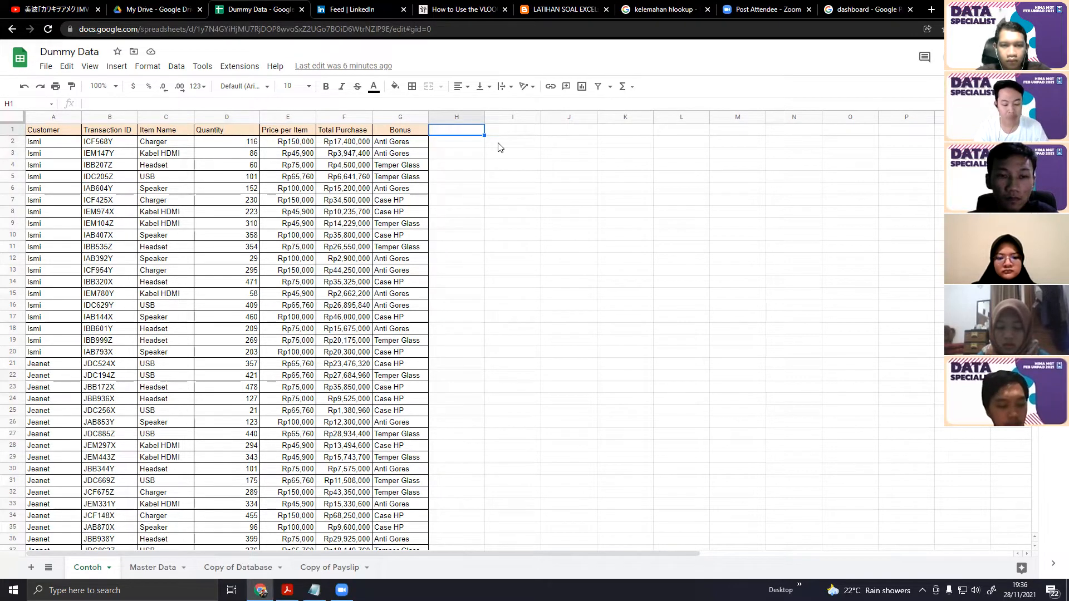
text(Wendy)
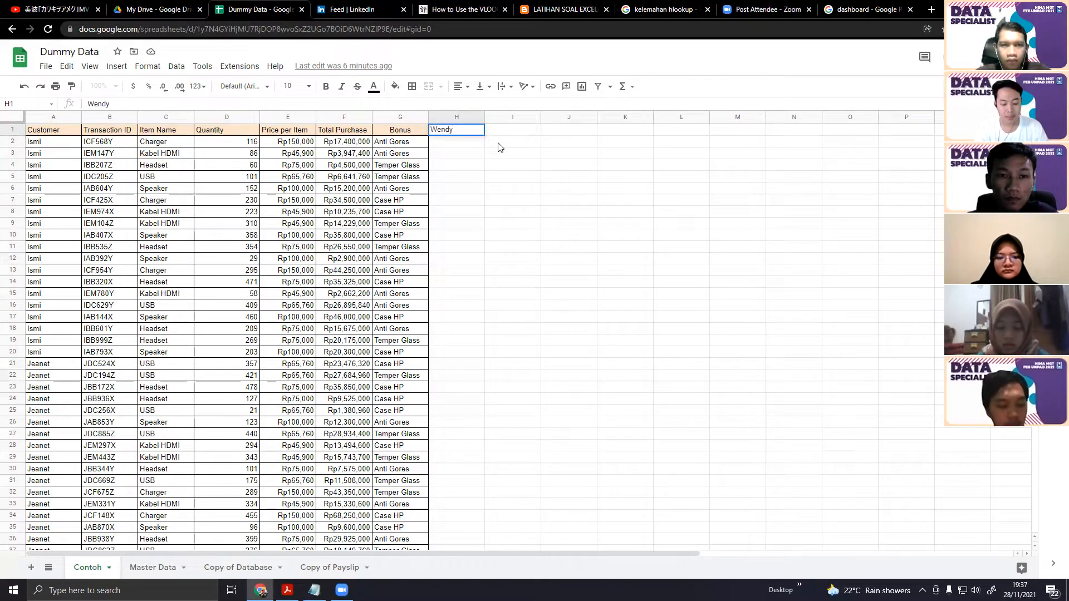
key(Tab)
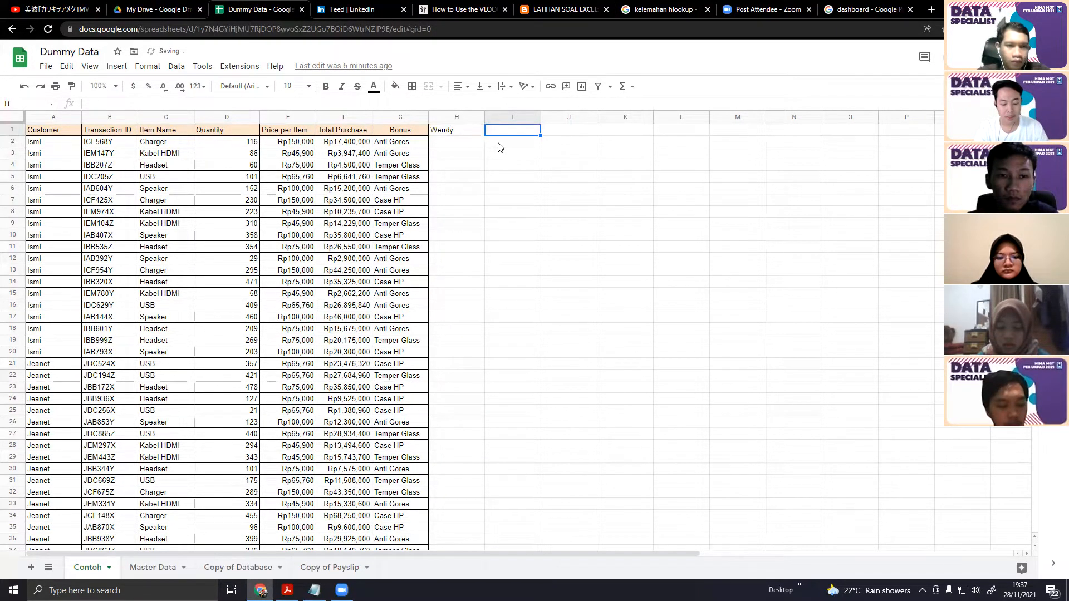
Put the heading Jabatan/Posisi in I1 and Talent Acquisition in I2
text(Jabatan)
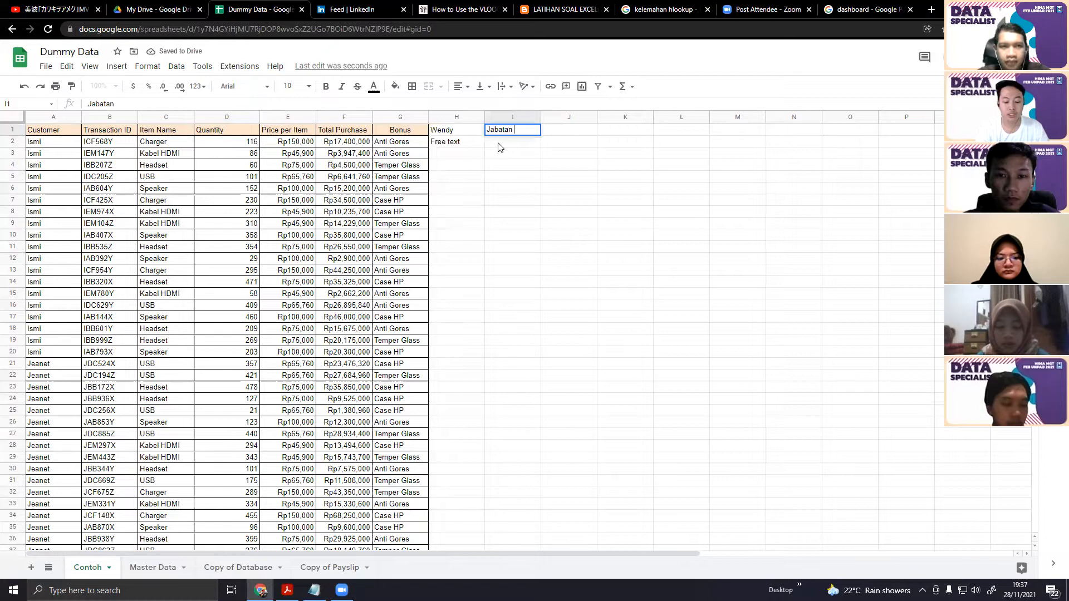
key(BackSpace)
text(/Posisi)
key(Return)
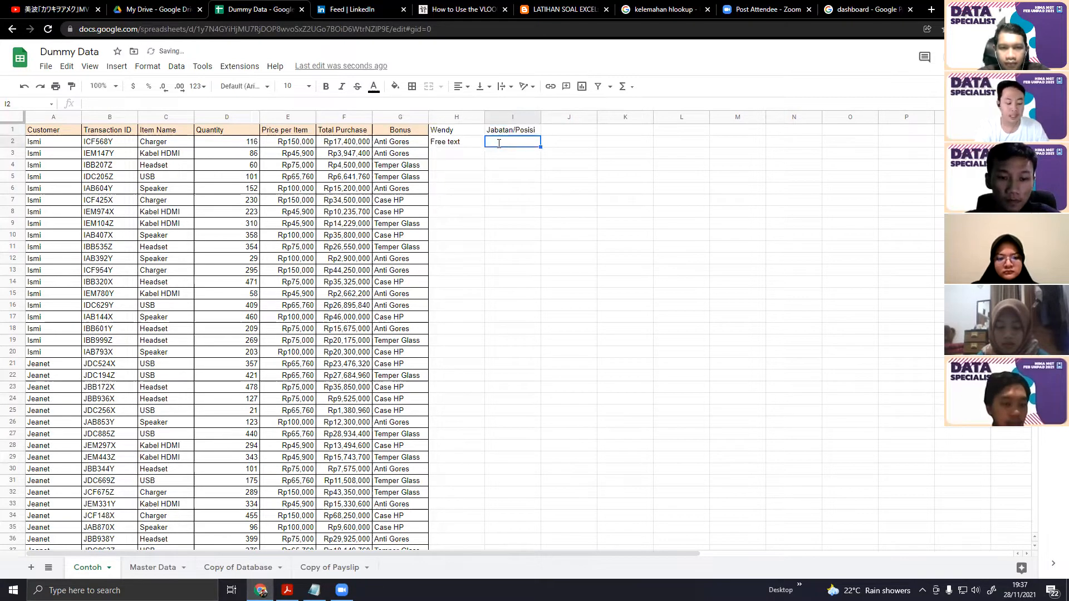
text(Talent Acquisition)
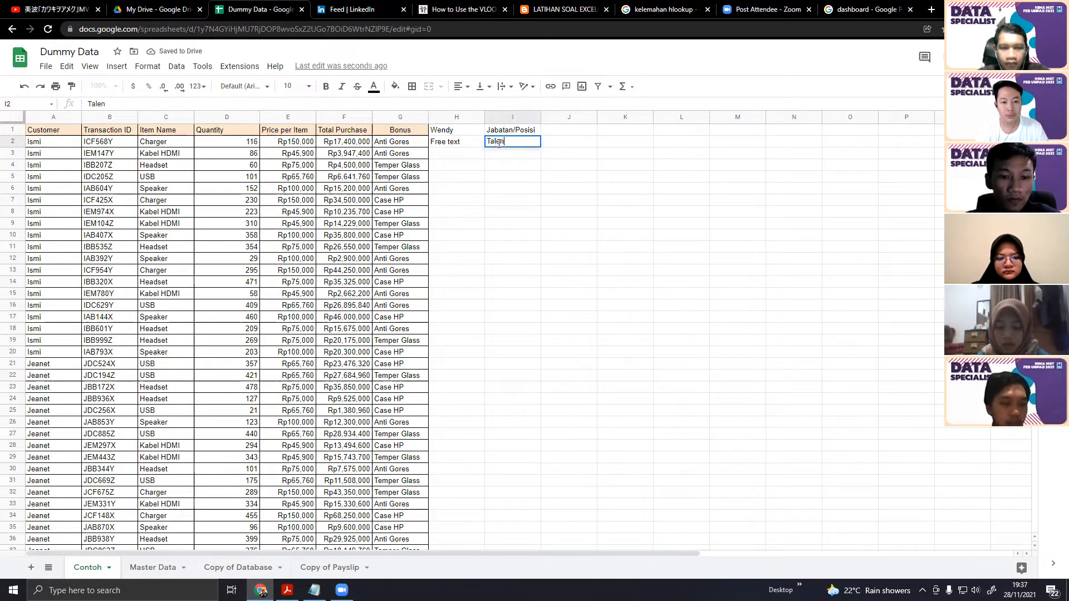
key(Return)
Widen column I so the Jabatan/Posisi heading fits
key(Right)
key(Up)
key(Up)
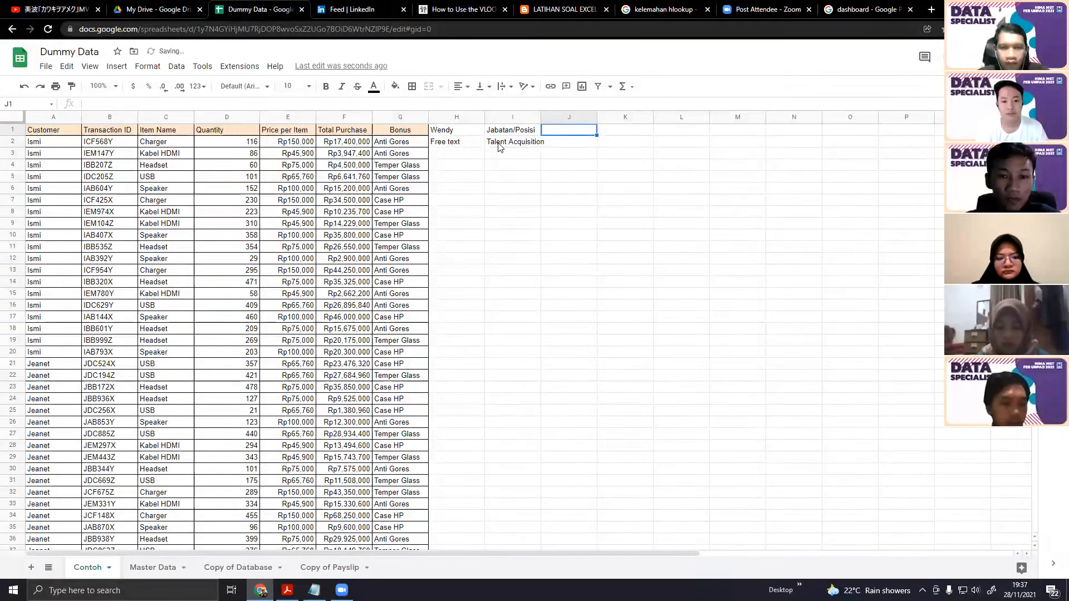
key(Down)
key(Down)
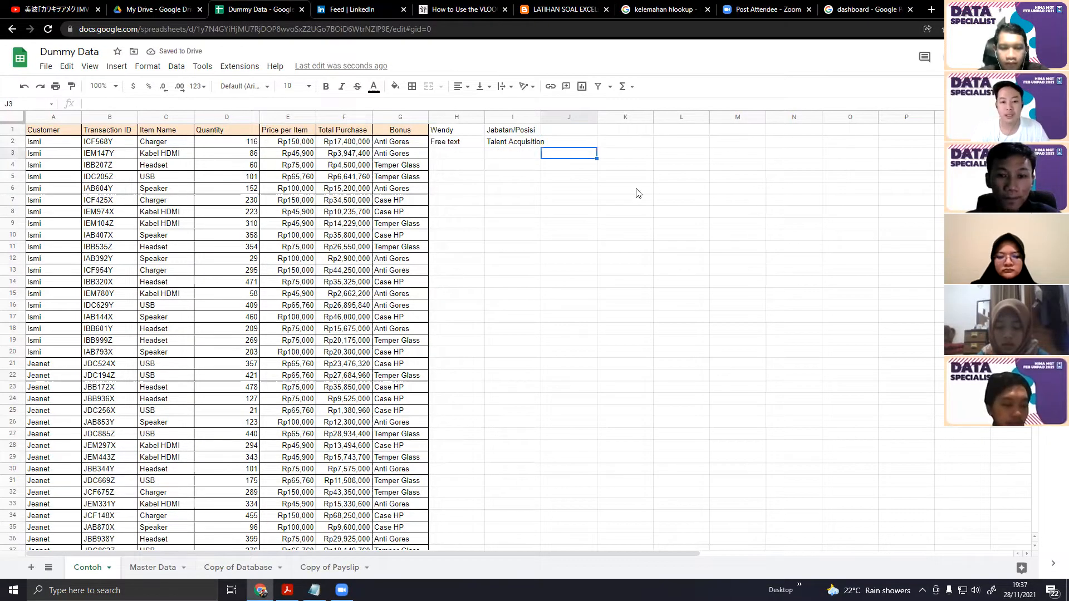
click(624, 129)
click(577, 127)
click(625, 130)
click(595, 130)
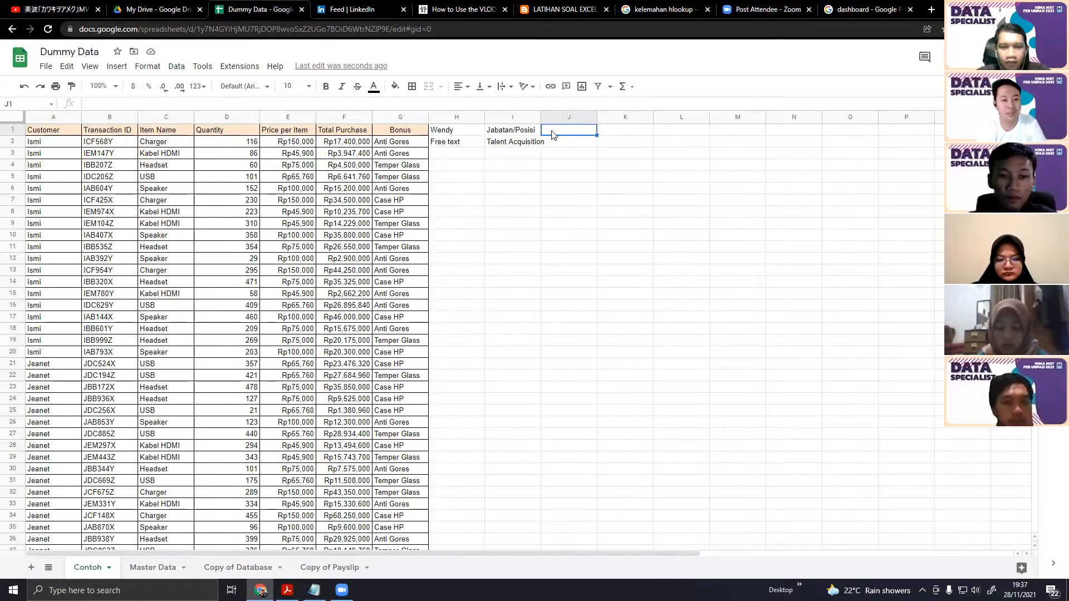
drag(542, 117, 553, 117)
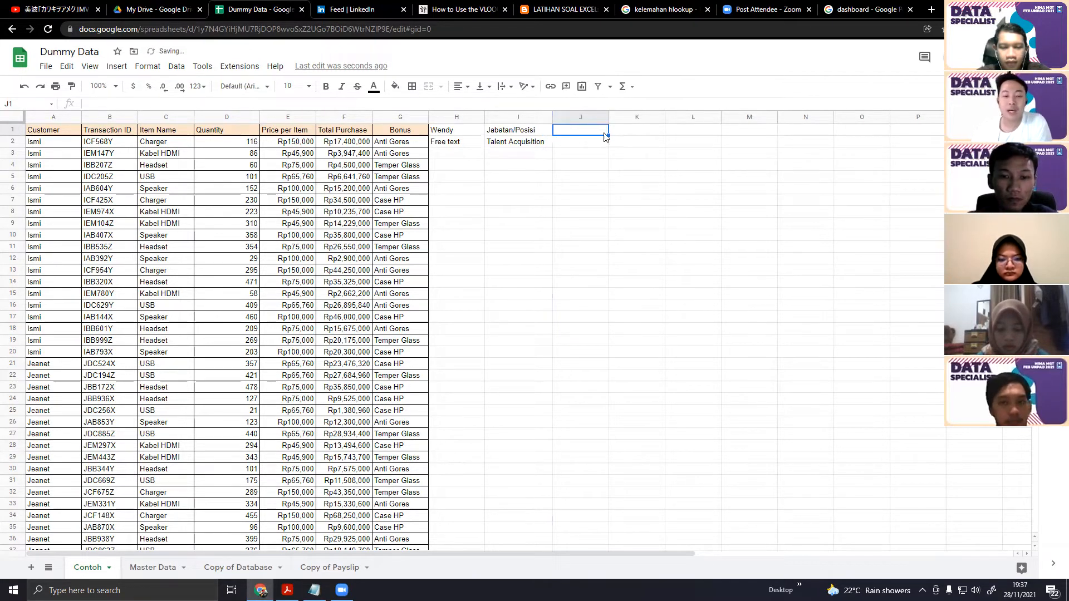
key(Right)
key(Left)
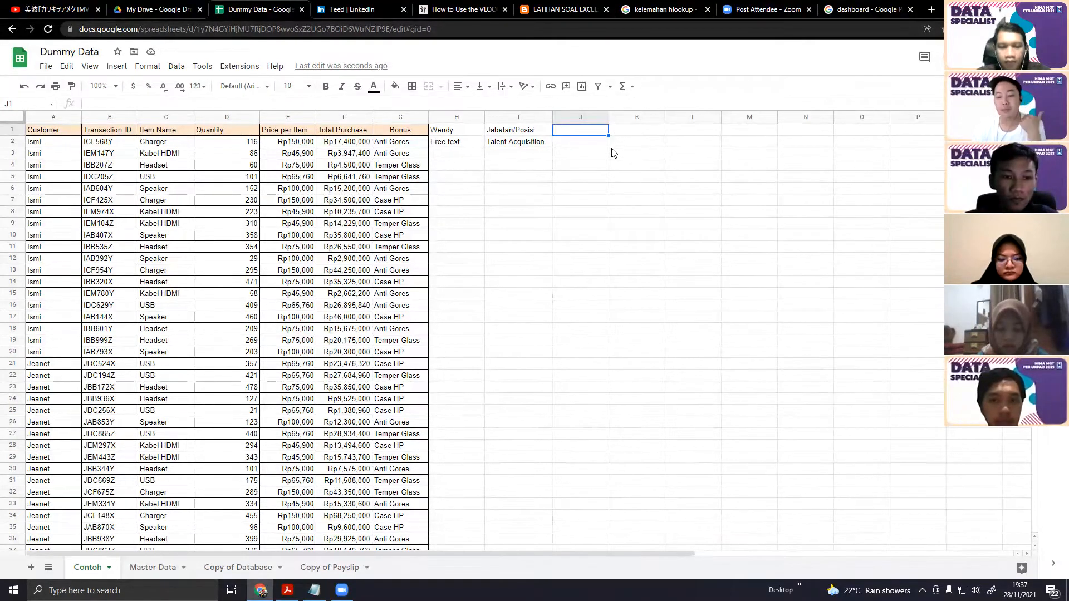
Check the Talent Acquisition entry in I2 and the Free text cell H2
click(549, 144)
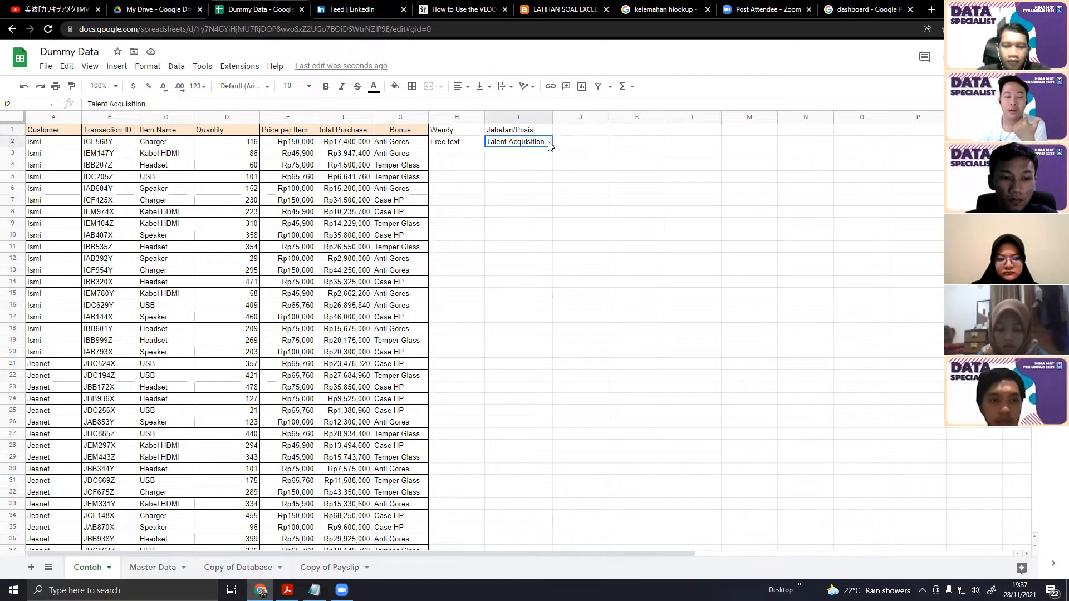
click(580, 144)
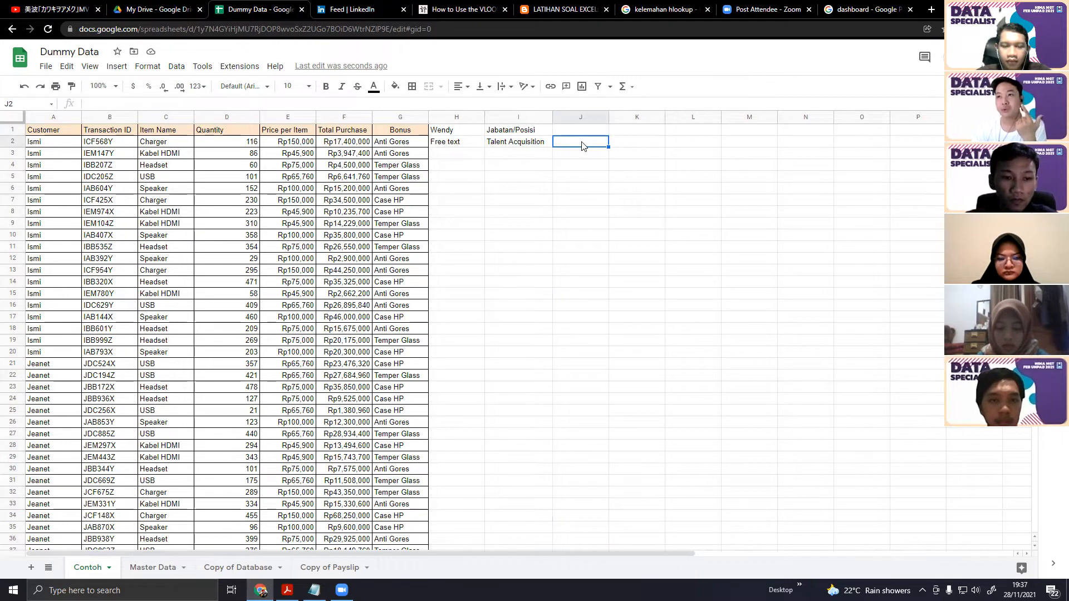
key(Up)
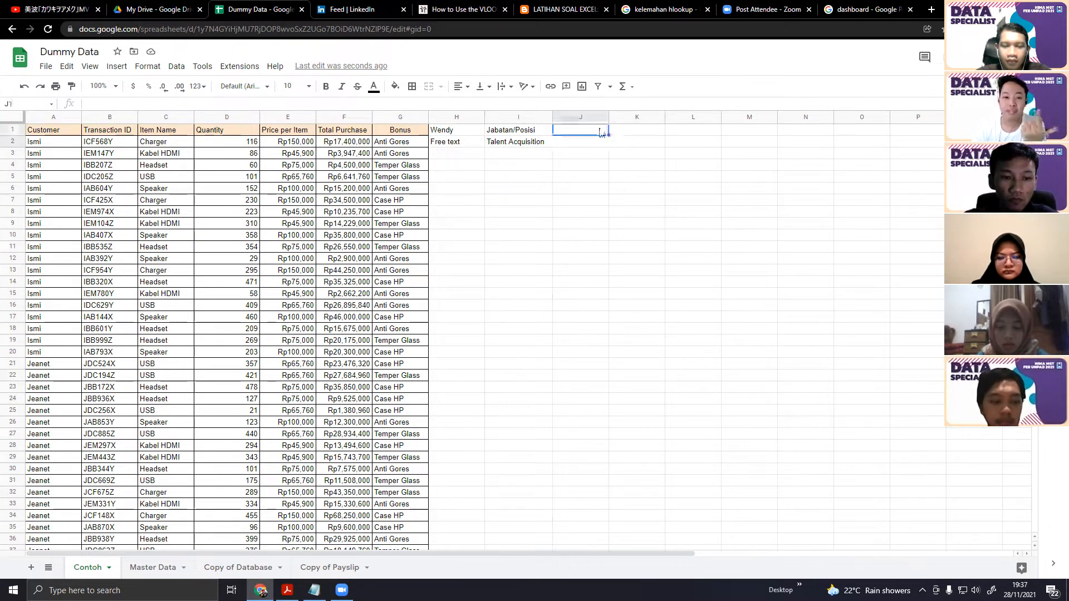
click(476, 146)
click(600, 150)
drag(469, 145, 473, 161)
click(565, 155)
click(460, 145)
Enter three spelling variants of the first name in H3:H5
click(473, 132)
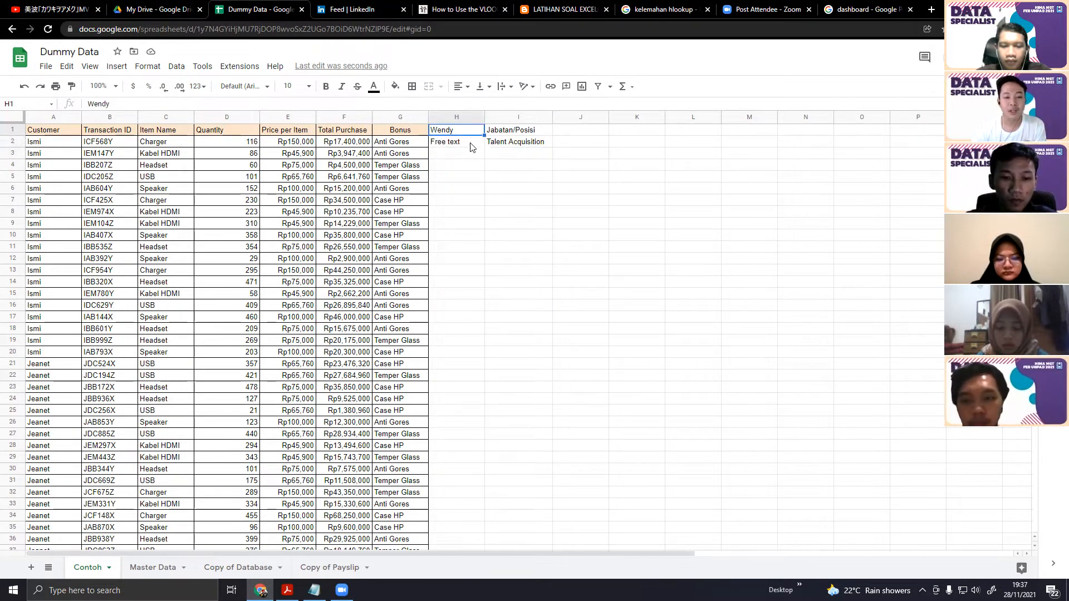
click(477, 155)
text(Wendy)
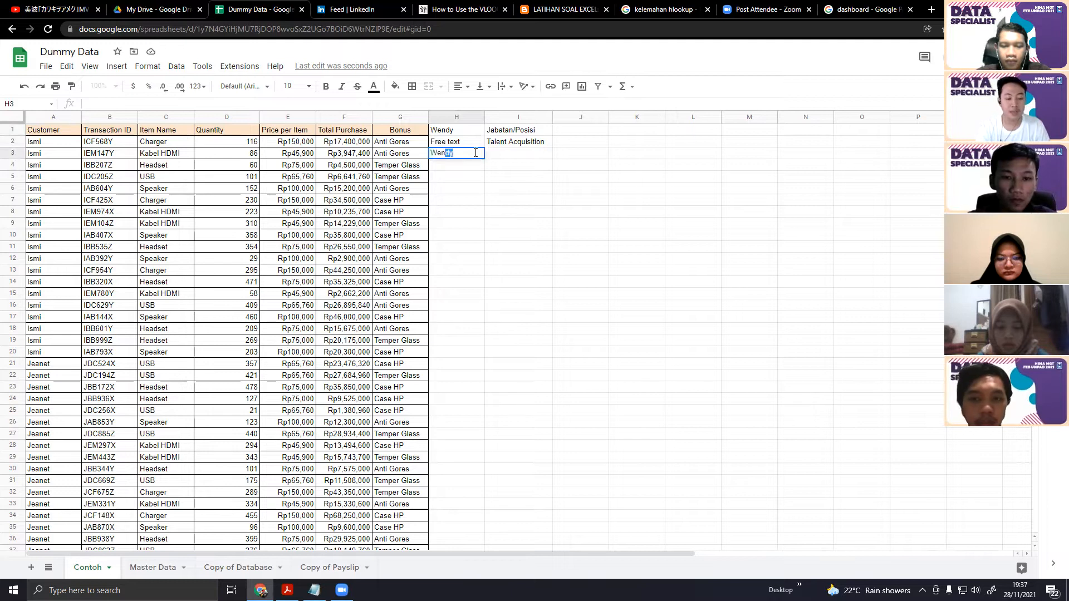
key(Return)
text(Wend)
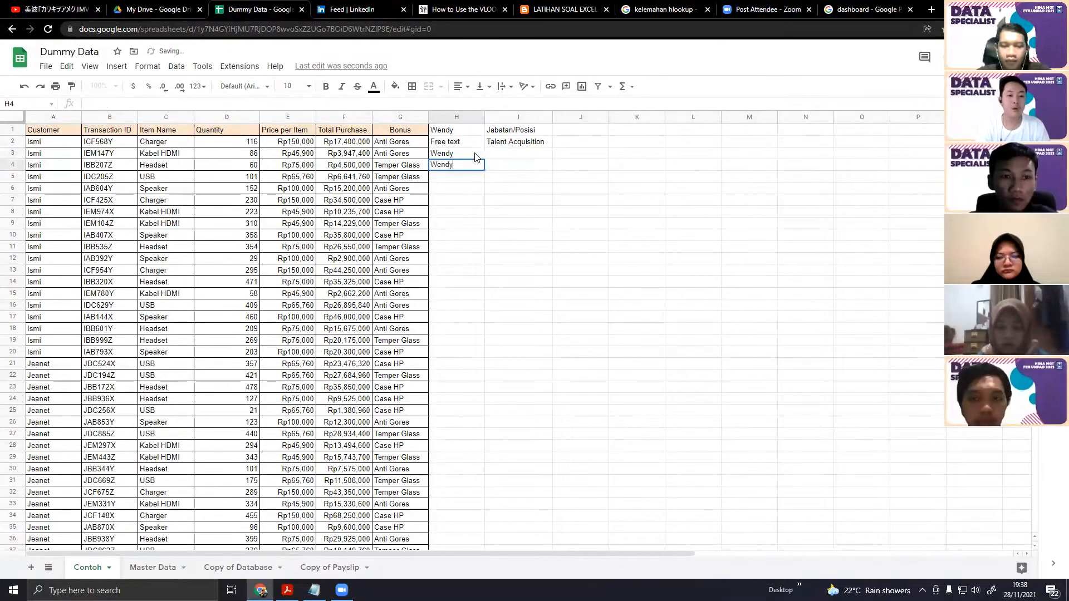
text(i)
key(Return)
text(Wend)
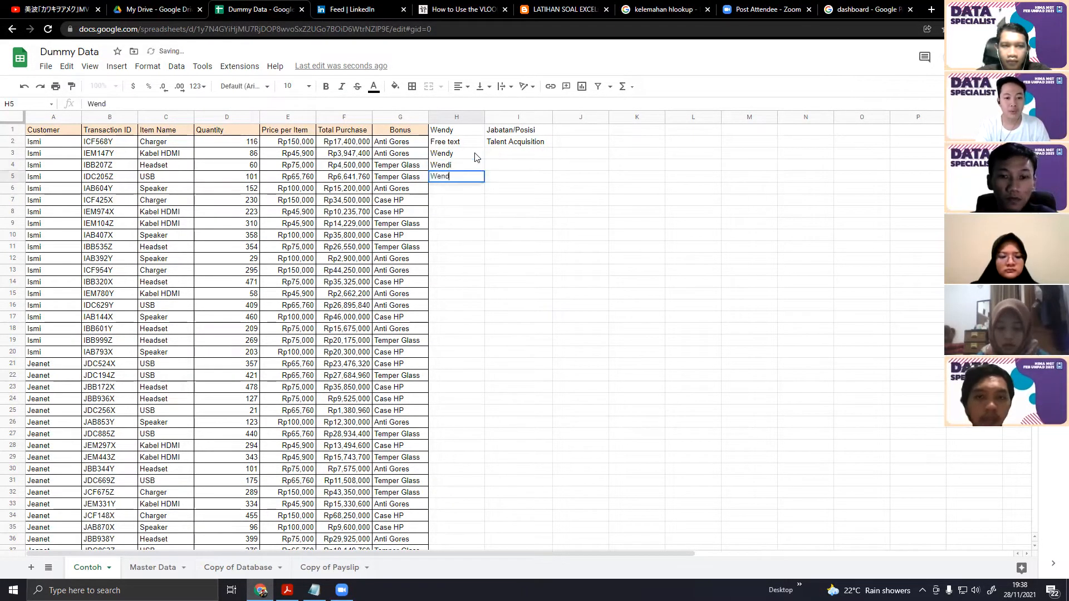
key(Return)
Clear the entries in H2:H5
key(Up)
key(Up)
key(Up)
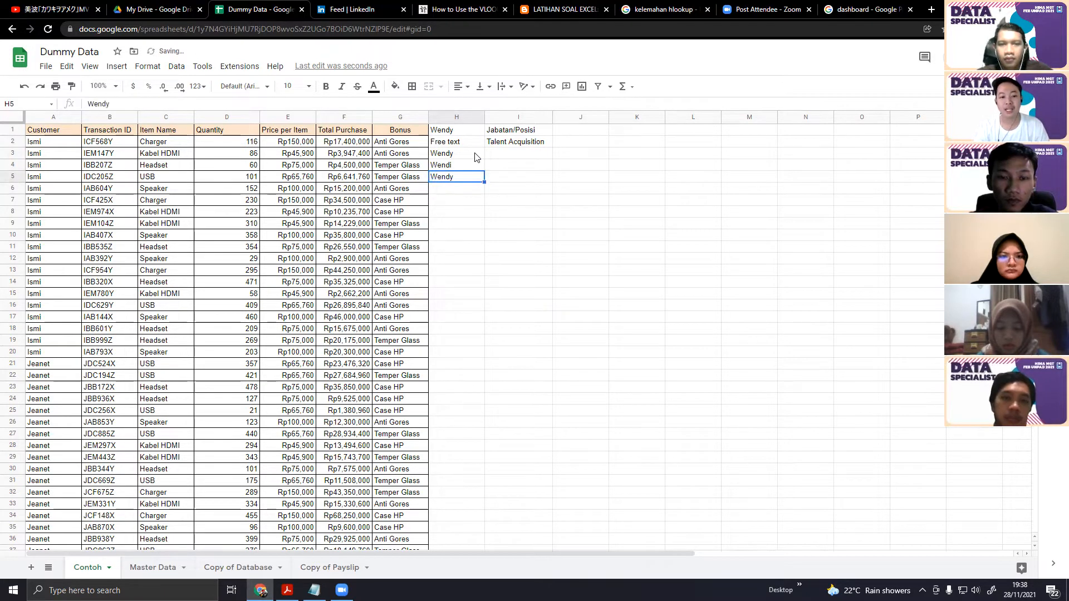
key(shift+Down)
key(shift+Down)
key(Up)
key(Up)
key(Down)
key(Down)
key(Right)
key(Down)
key(Left)
Delete the name from H1, leaving Jabatan/Posisi and Talent Acquisition in column I
key(Up)
key(Up)
key(shift+Down)
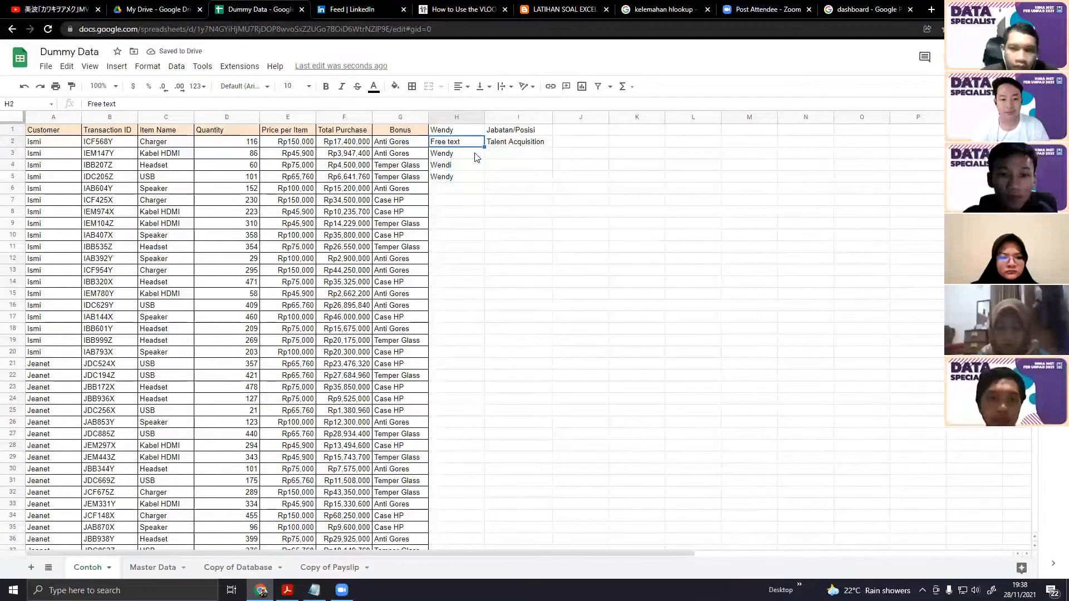
key(shift+Down)
key(shift+Down)
key(Delete)
key(Up)
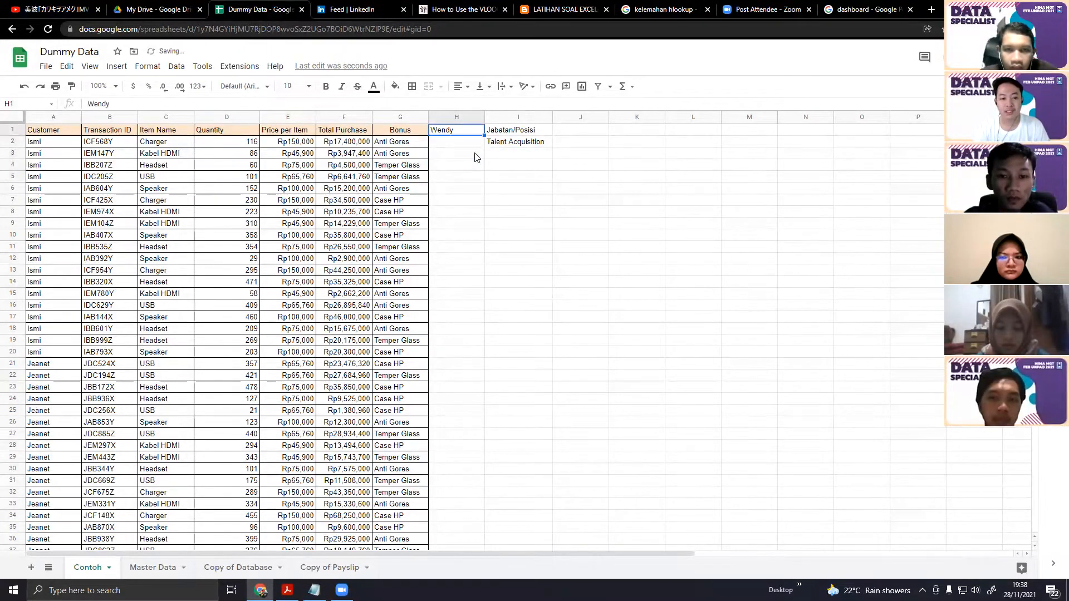
key(Right)
key(Left)
key(Delete)
key(Right)
key(Right)
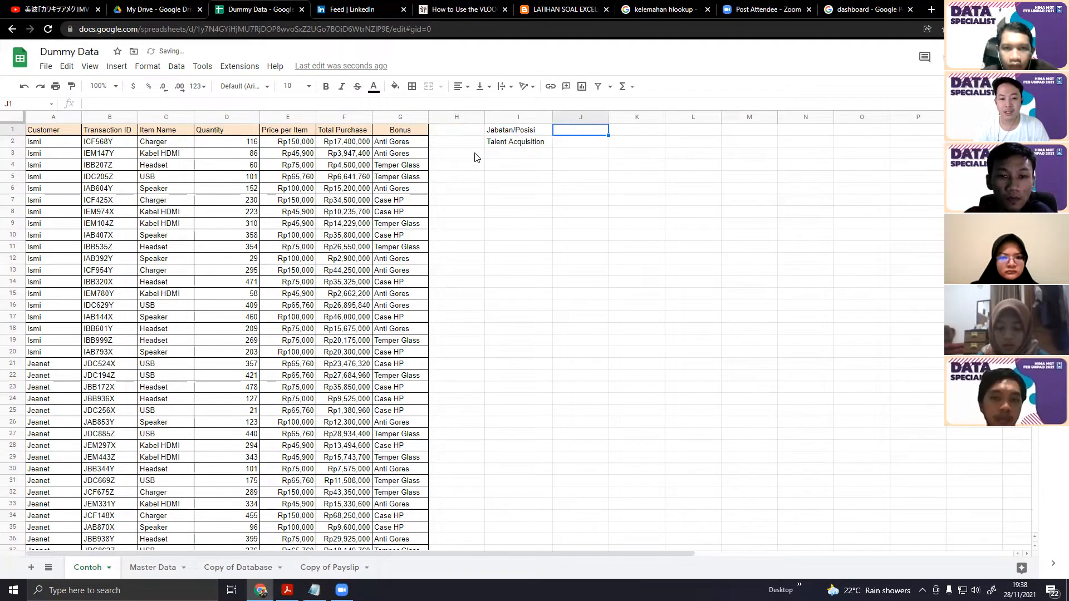
key(Left)
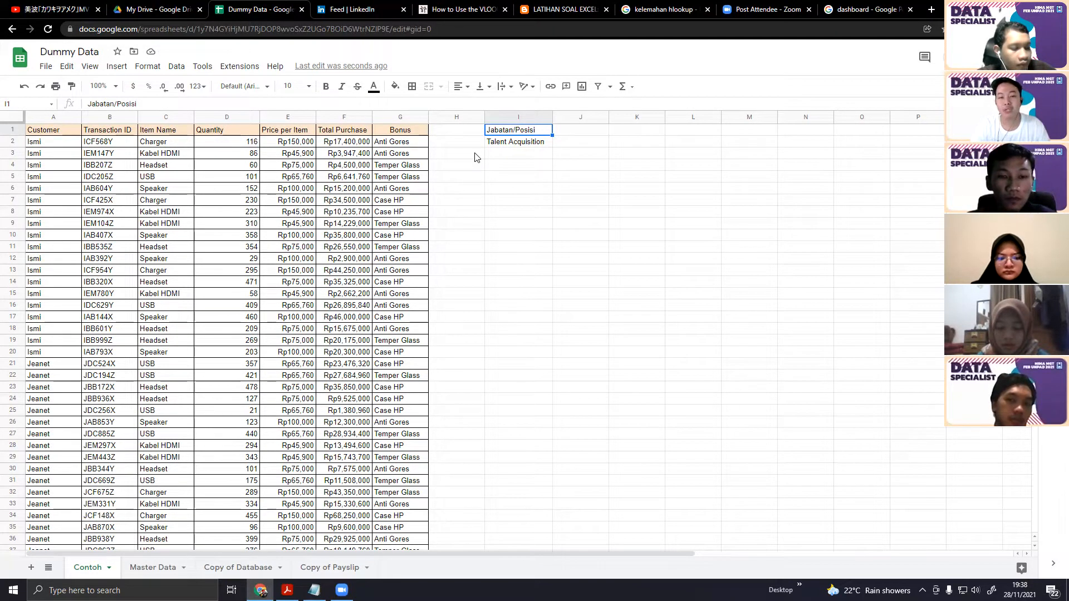
key(Down)
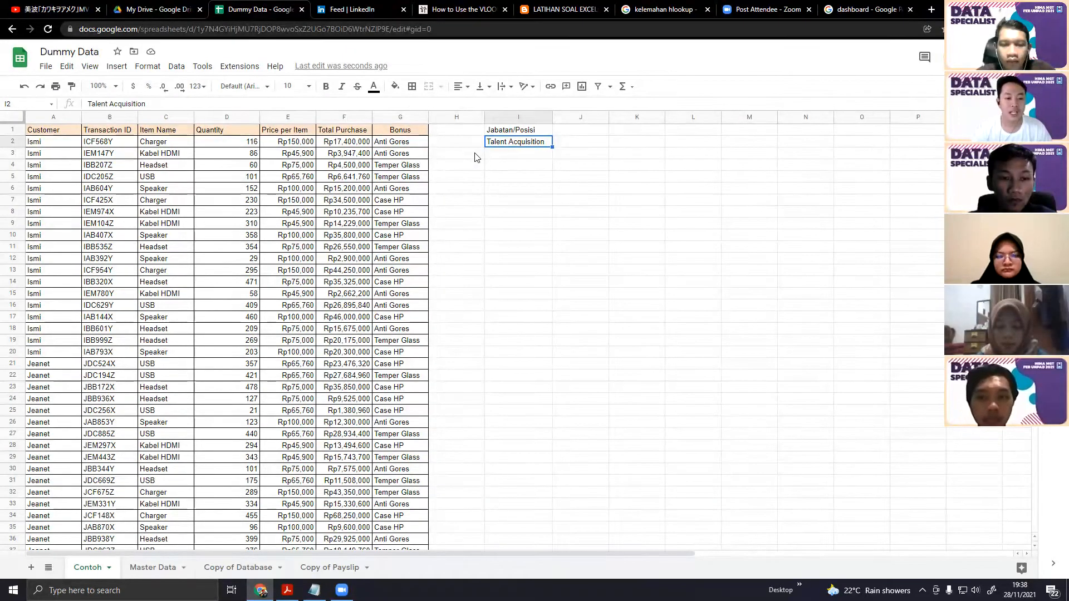
key(Up)
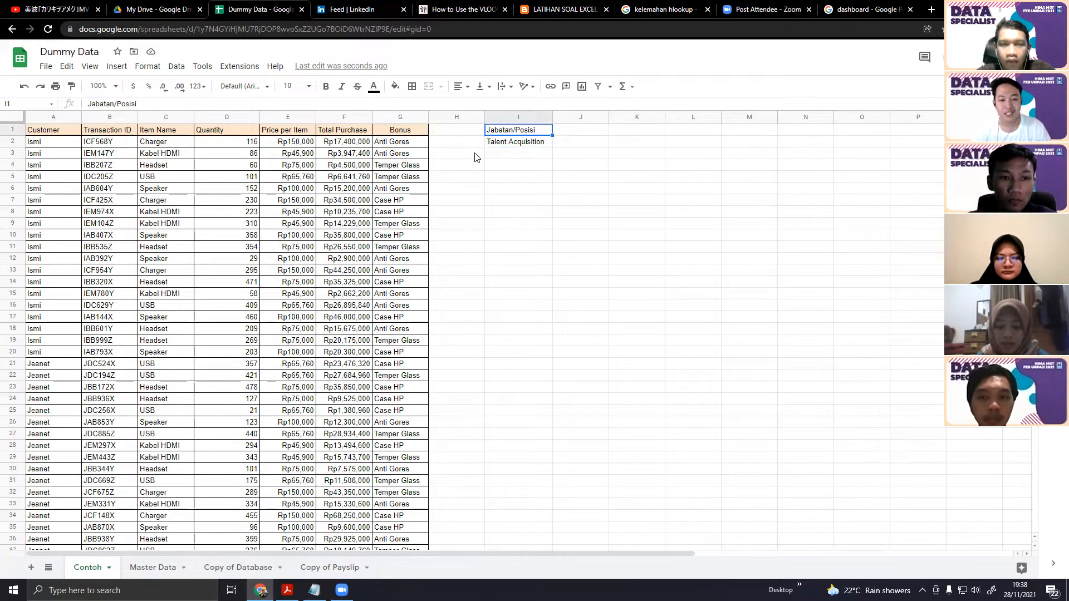
key(Down)
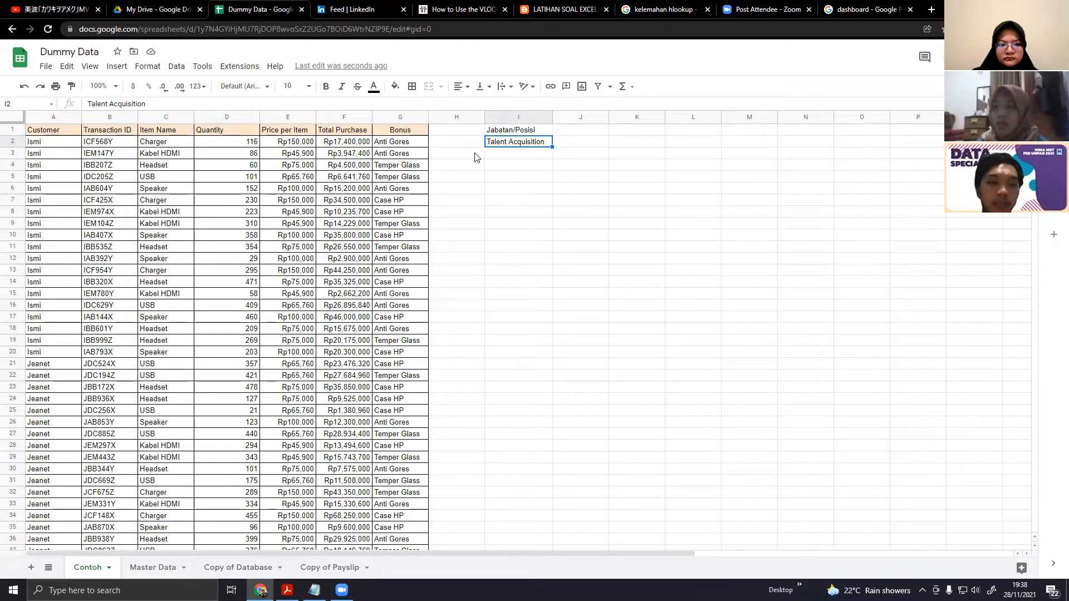
Enter Talent Acquisition in I2 and an autocompleted copy in I3
text(Talent Acquisition)
key(Return)
text(talen)
key(Return)
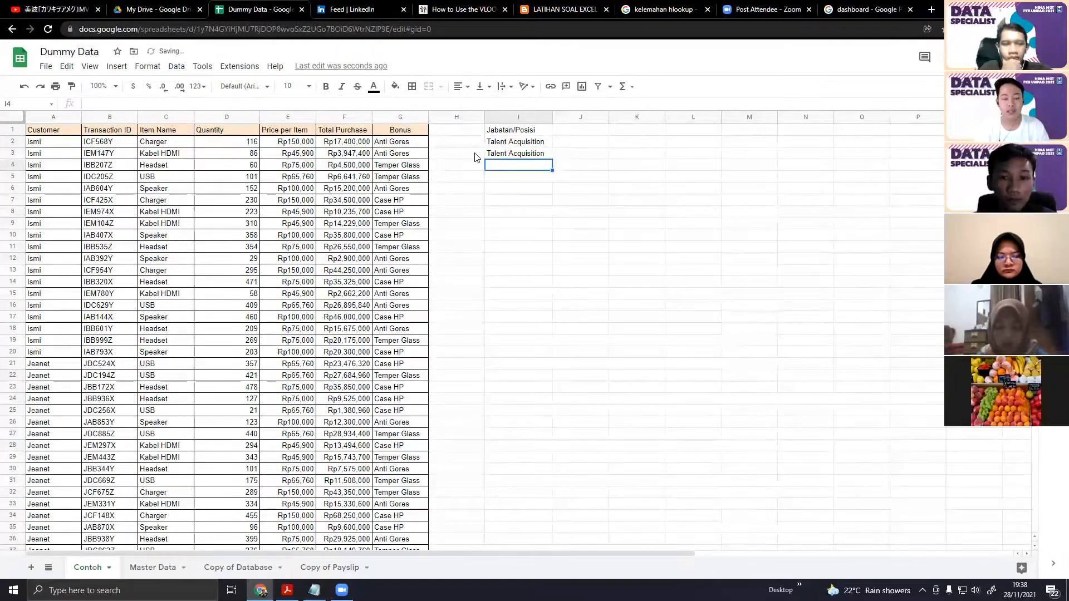
Edit I3 to read 'Talent acquisition' with a lowercase a
key(Up)
key(Return)
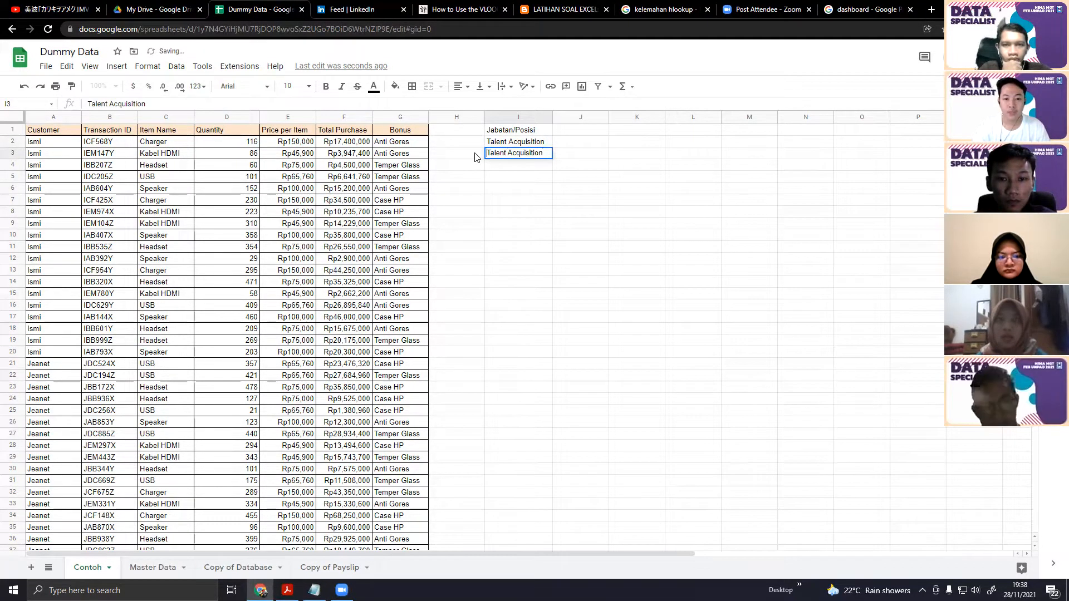
key(Right)
key(Right)
key(Right)
key(Right)
key(Right)
key(BackSpace)
text(a)
key(Return)
key(Up)
Clear I2:I3 and the Jabatan/Posisi heading in I1
key(shift+Up)
key(Delete)
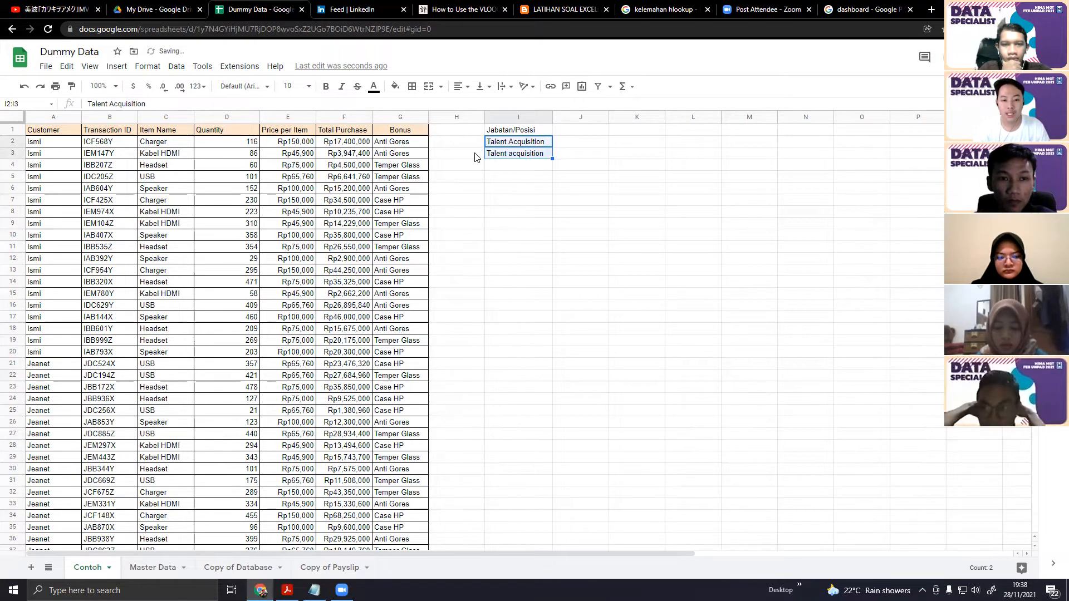
key(Up)
key(Up)
key(Delete)
key(Right)
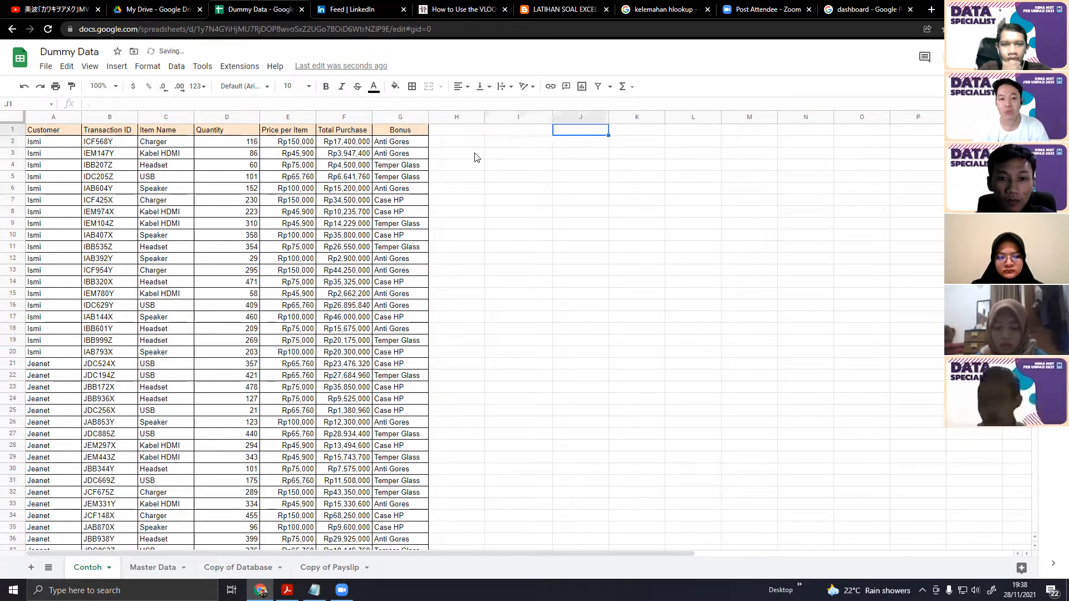
key(Left)
key(Left)
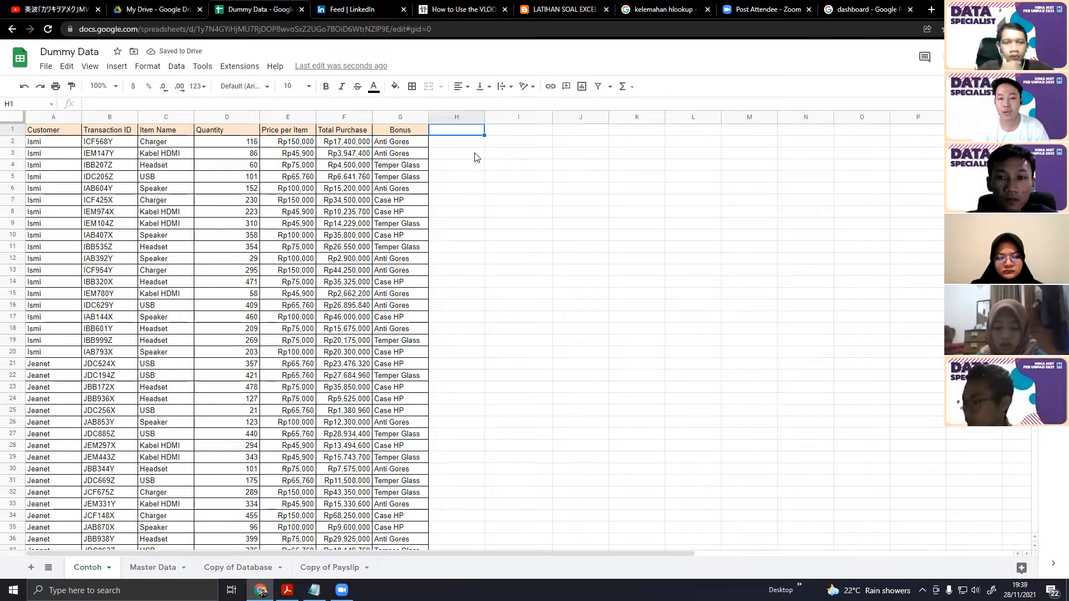
key(Left)
key(Down)
key(Right)
key(Up)
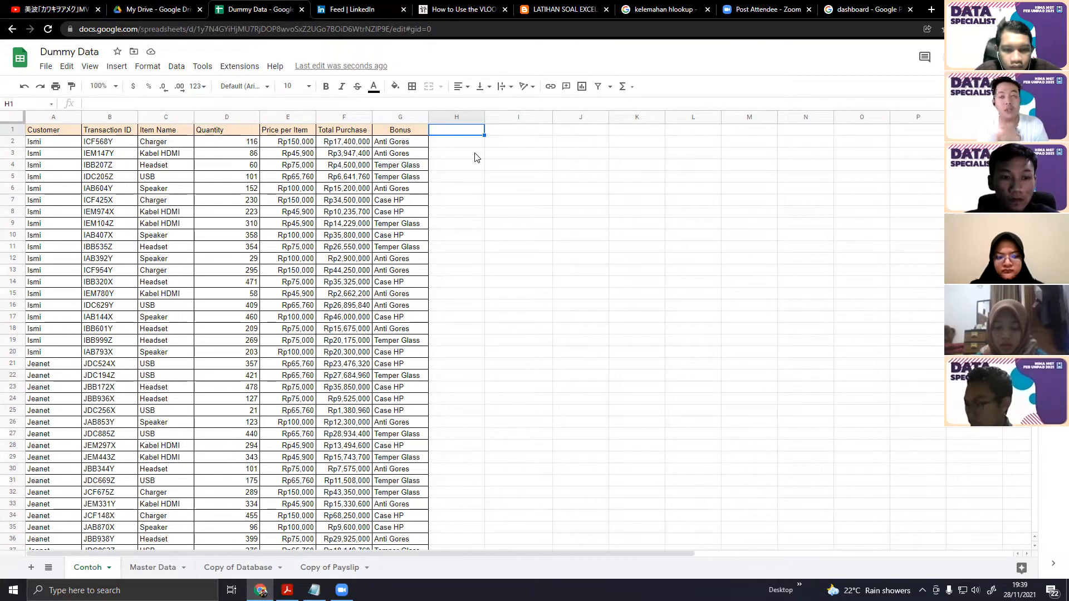
Review the Item Name column and the LEFT-based VLOOKUP in A59, then undo the lookup columns
key(ctrl+Left)
key(ctrl+Left)
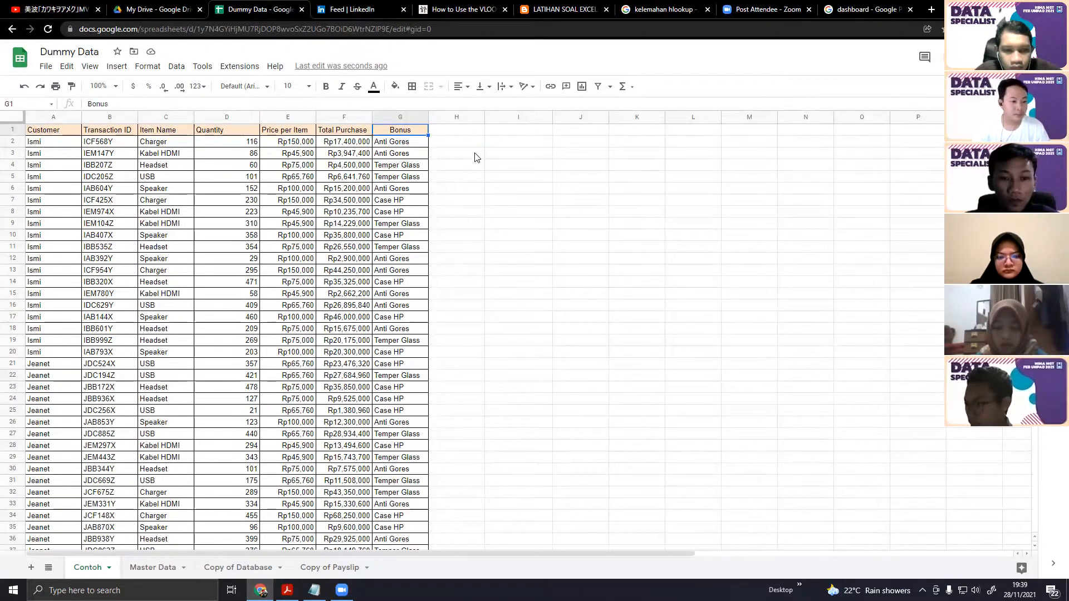
key(Down)
key(Right)
key(Right)
key(Left)
key(Down)
key(Right)
key(Up)
key(ctrl+Down)
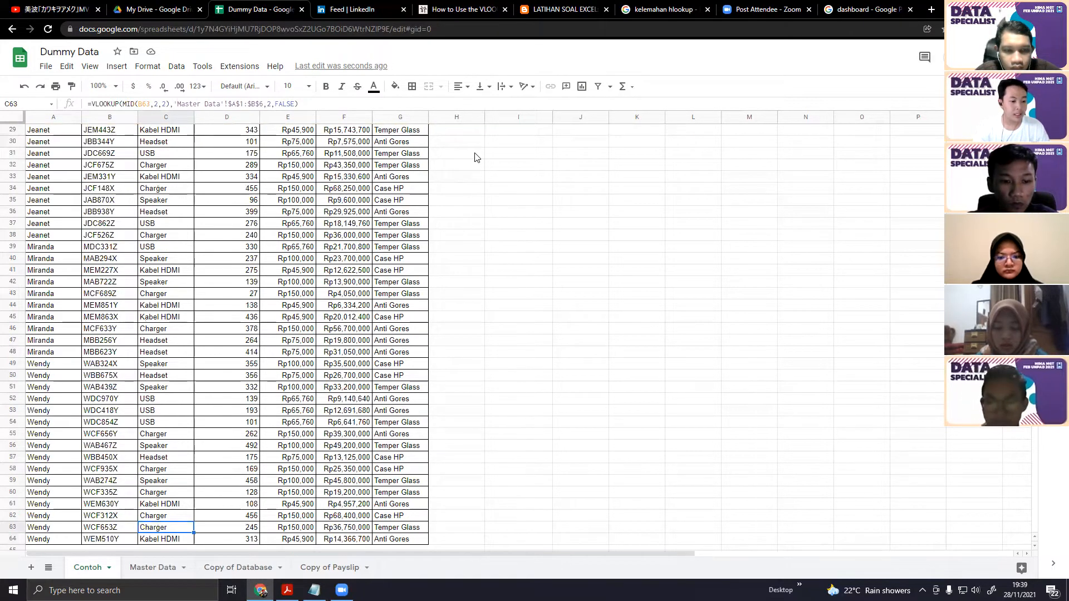
key(Left)
key(Left)
key(Up)
key(Up)
key(Up)
key(Up)
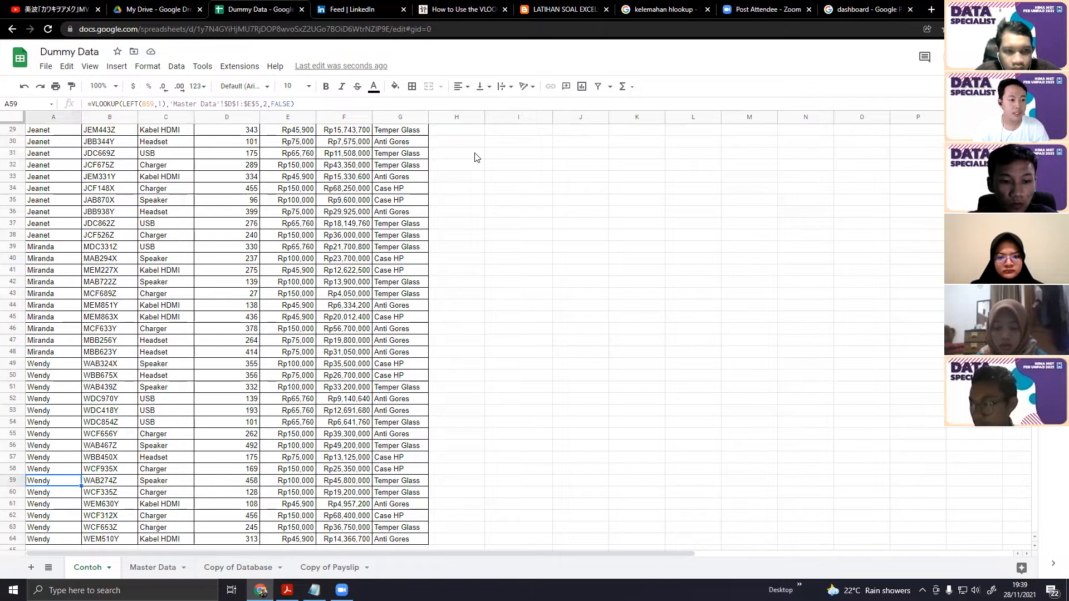
key(ctrl+z)
key(ctrl+z)
key(ctrl+z)
key(ctrl+z)
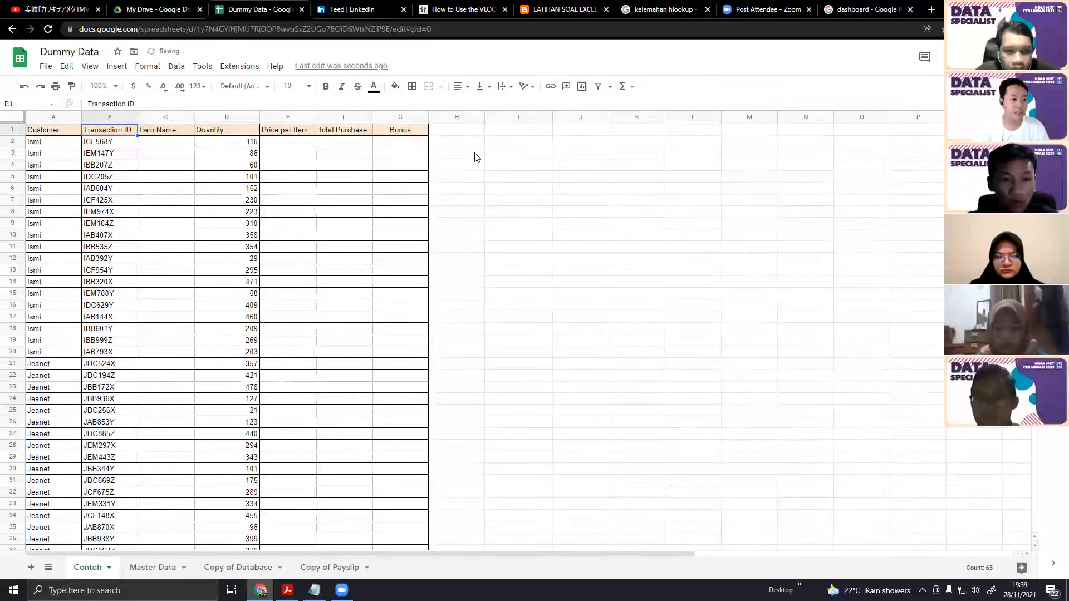
Undo the Customer column results so A2 downward is empty
key(ctrl+z)
key(ctrl+z)
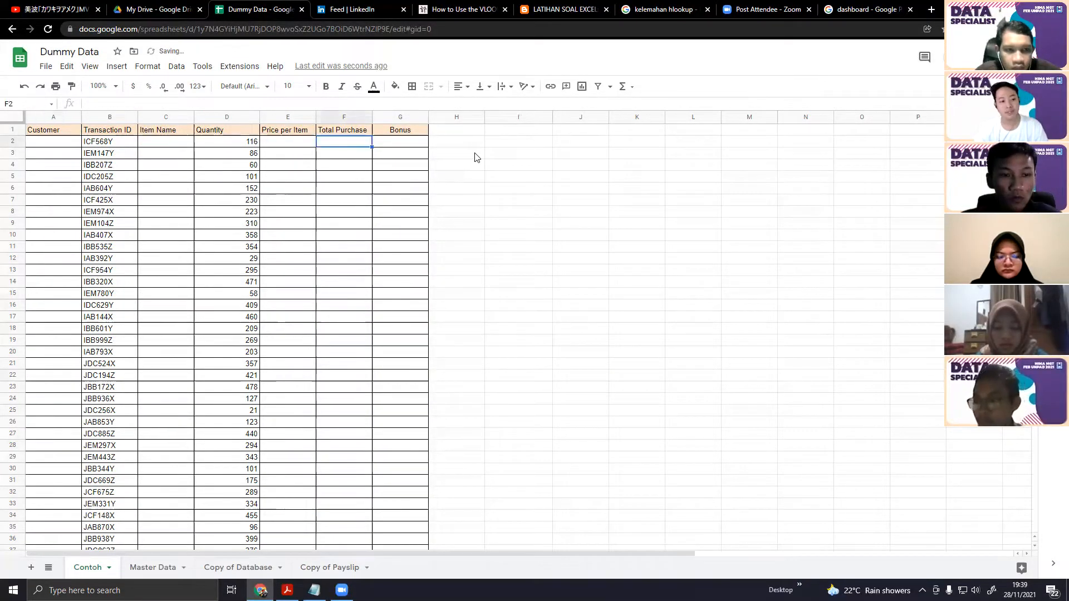
key(ctrl+z)
key(ctrl+z)
key(ctrl+z)
key(ctrl+z)
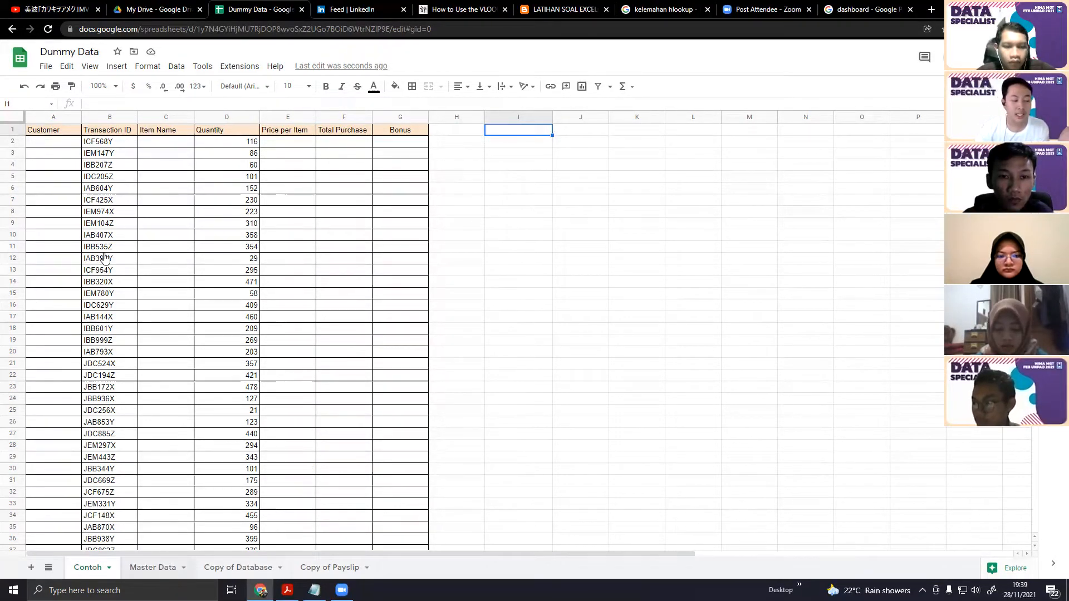
click(110, 141)
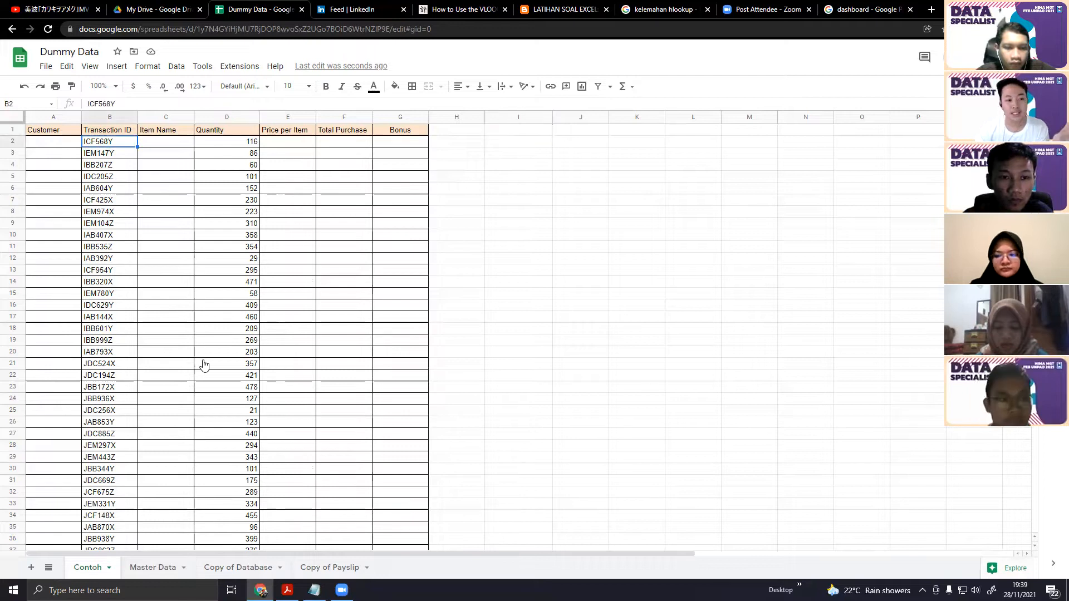
scroll(212, 364, down, 4)
scroll(212, 364, up, 4)
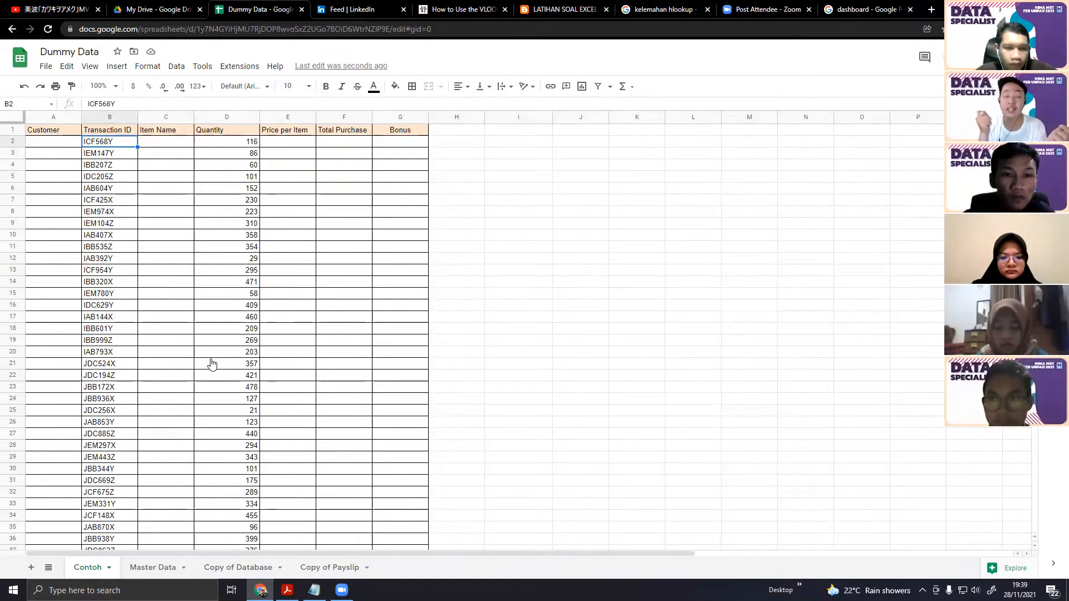
click(40, 144)
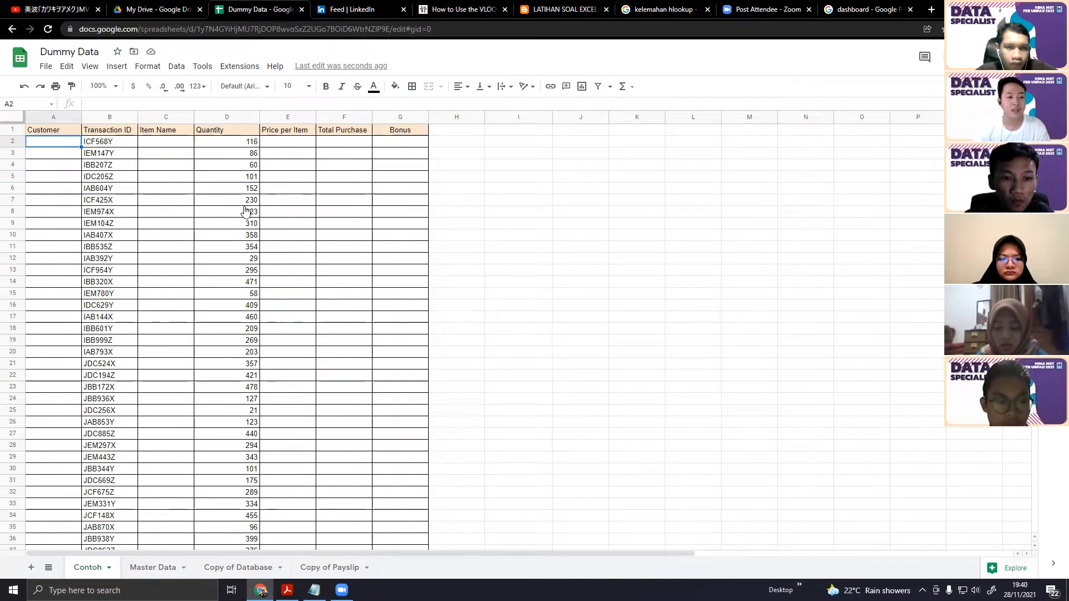
Compare the Master Data lookup tables with the Contoh sheet, ending on cell C2
click(303, 217)
click(345, 217)
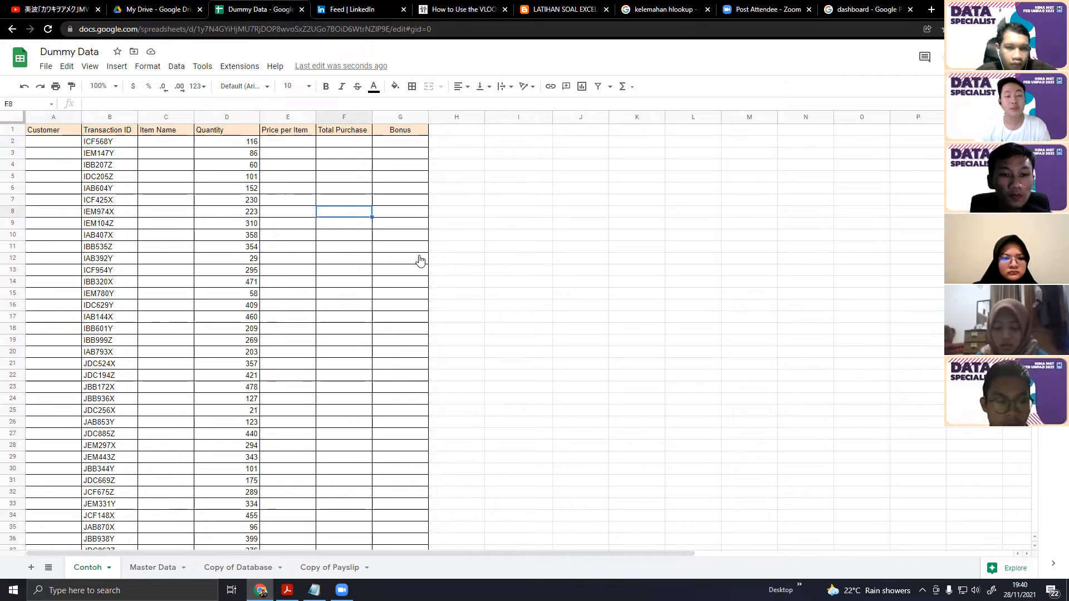
click(420, 365)
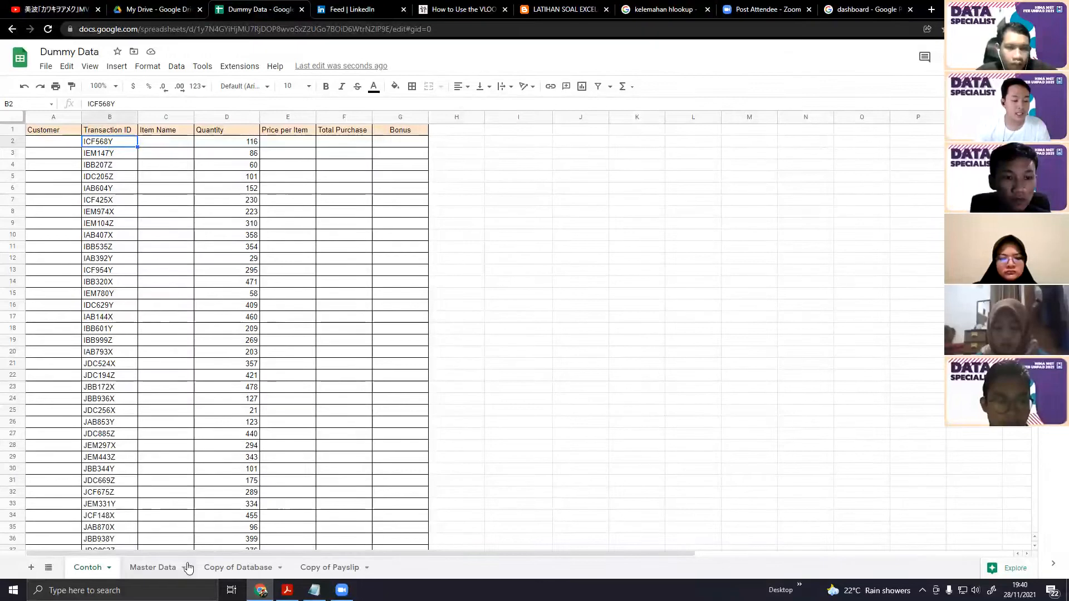
click(153, 567)
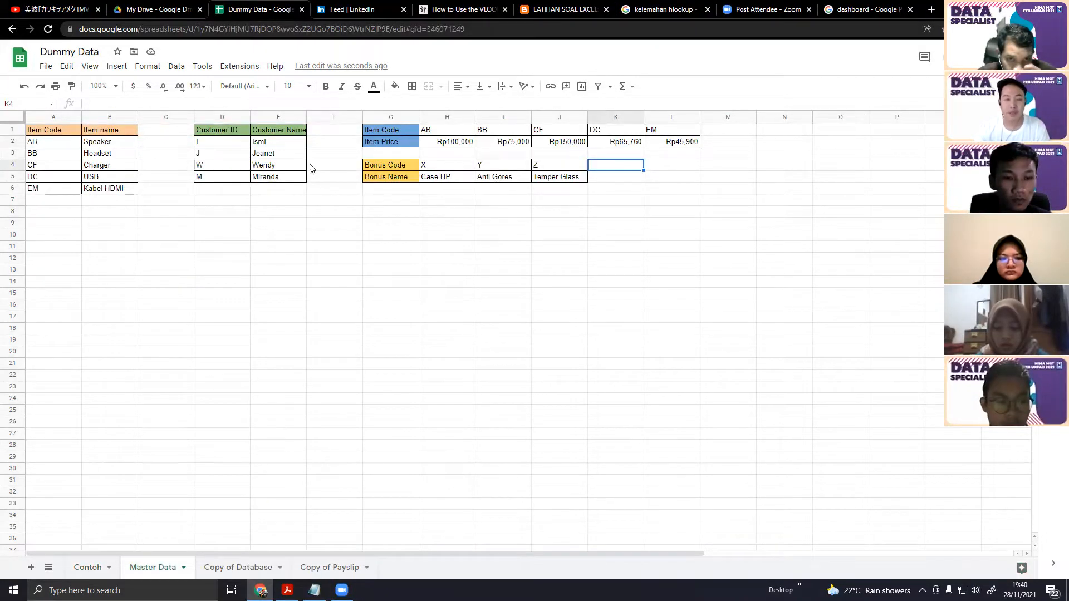
click(90, 568)
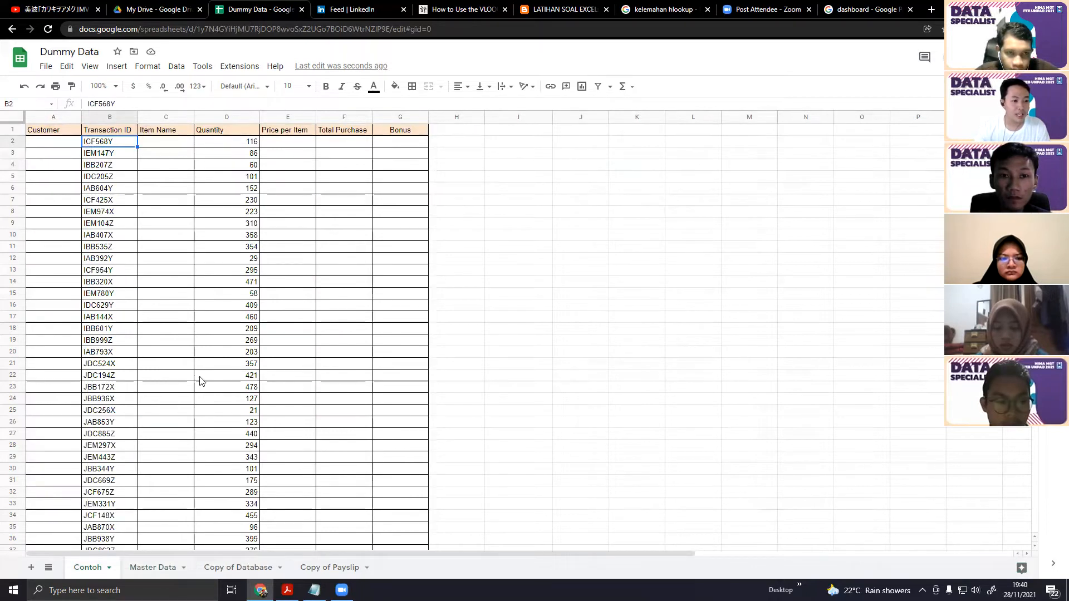
click(134, 567)
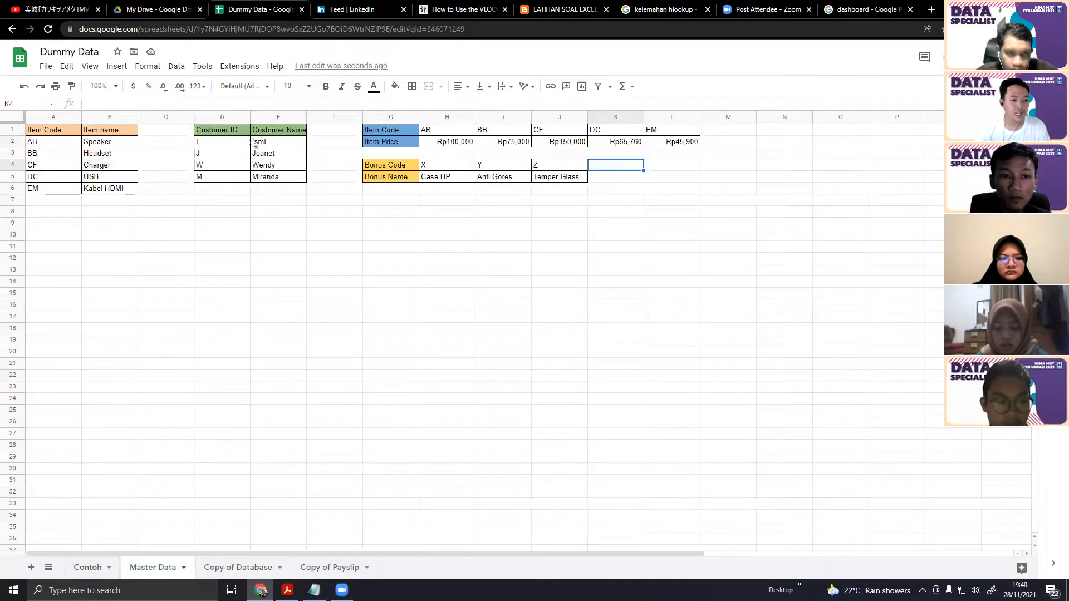
click(88, 568)
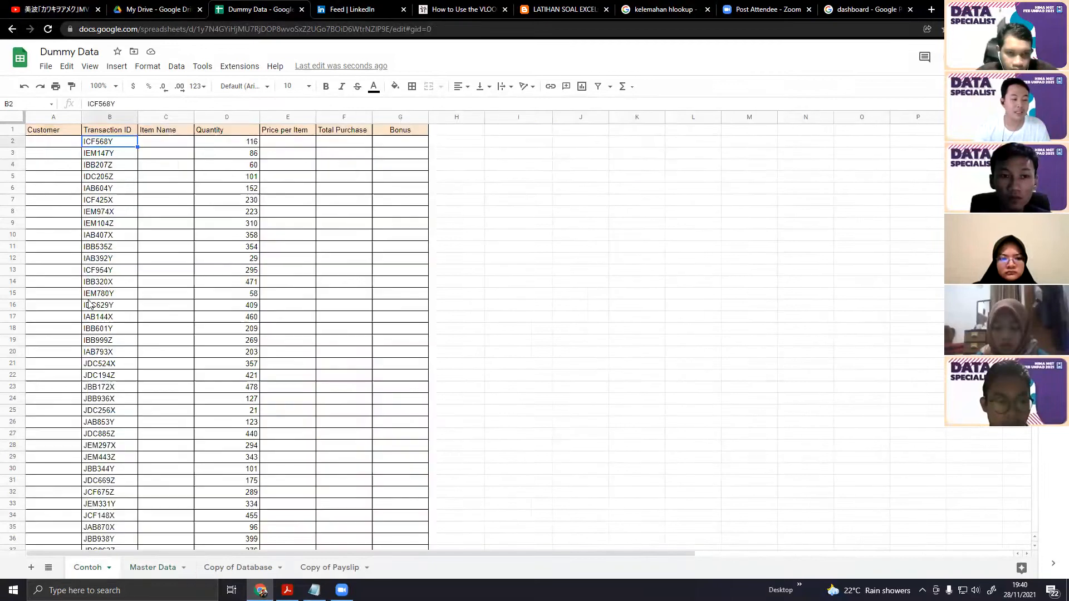
scroll(204, 334, down, 4)
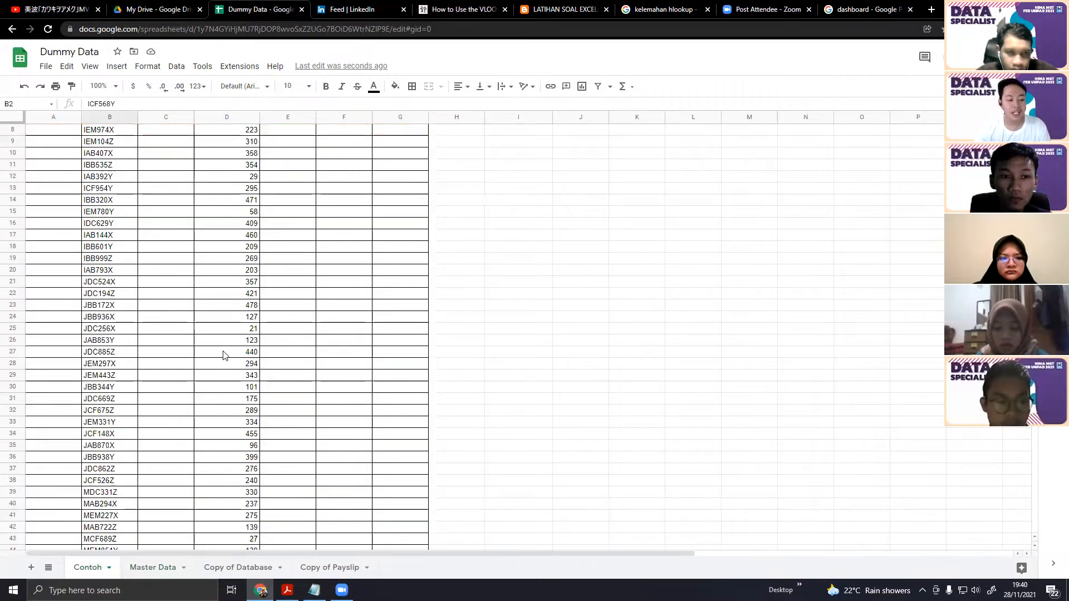
scroll(295, 501, down, 5)
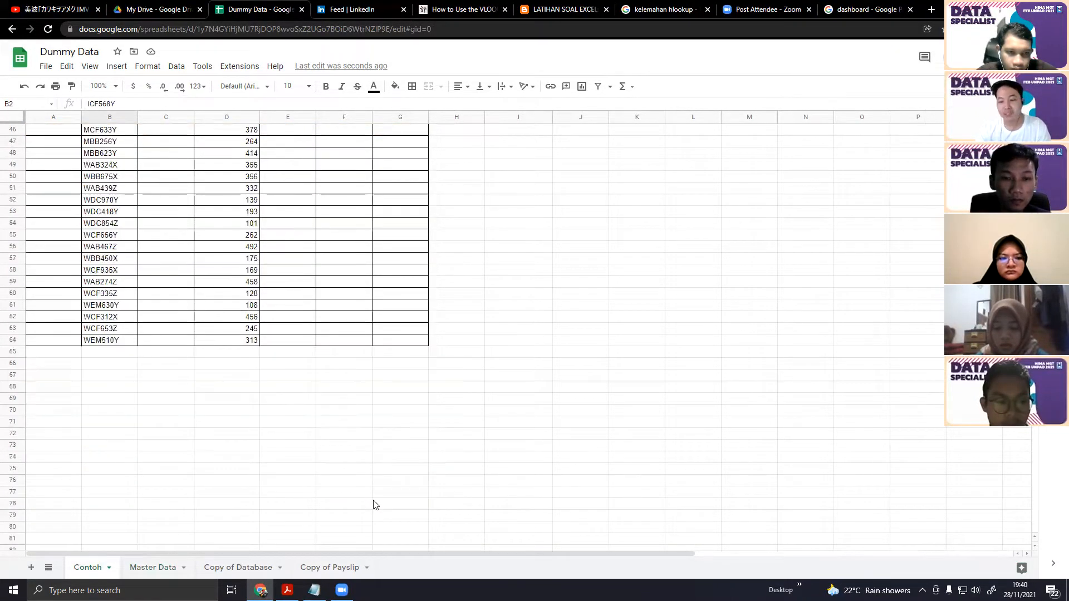
scroll(373, 505, up, 9)
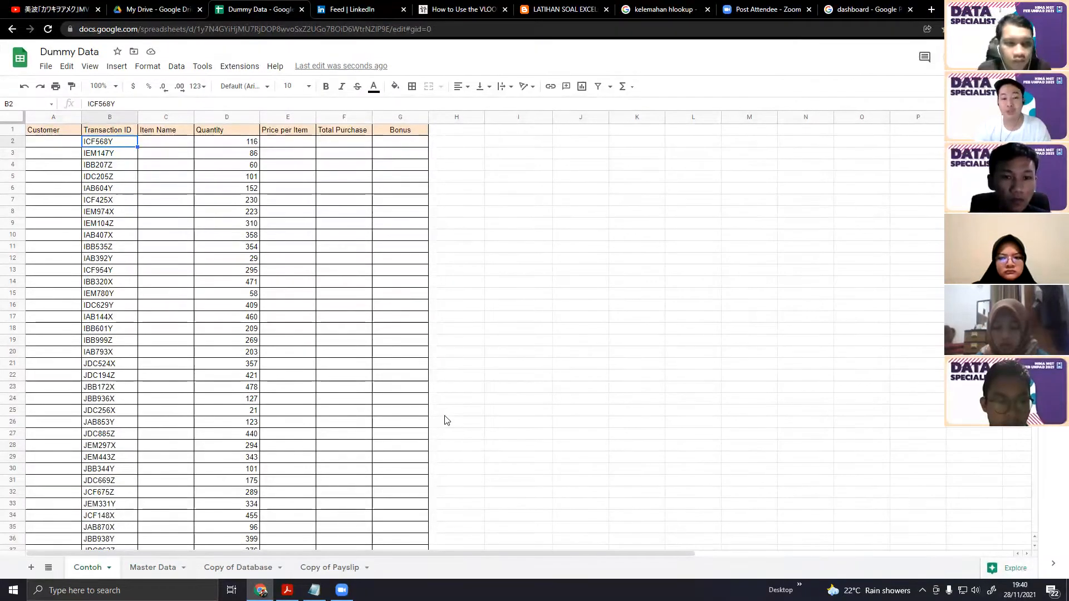
click(156, 143)
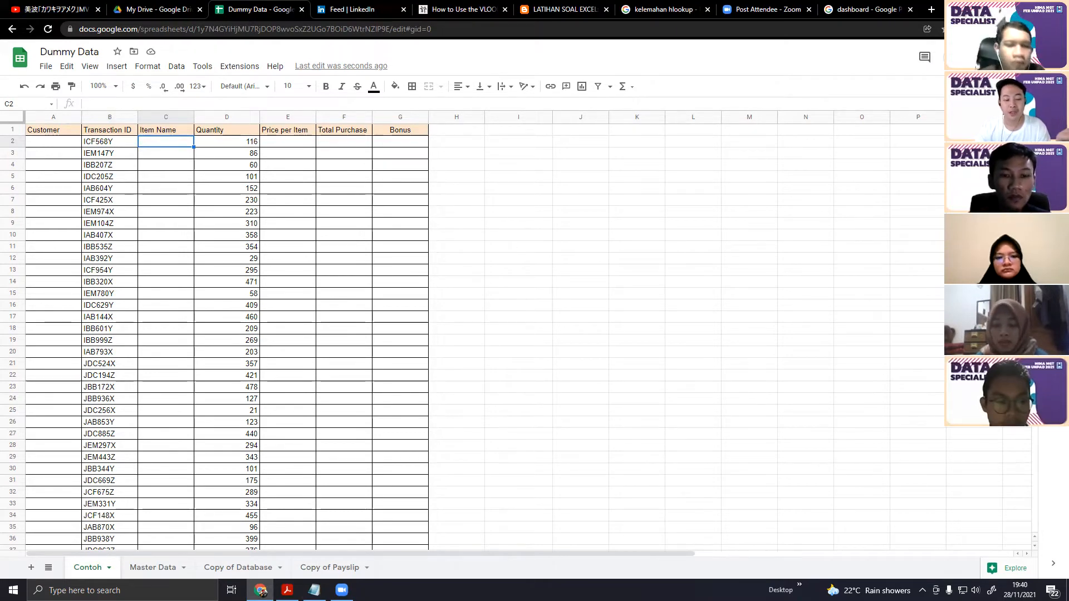
mouse_move(314, 589)
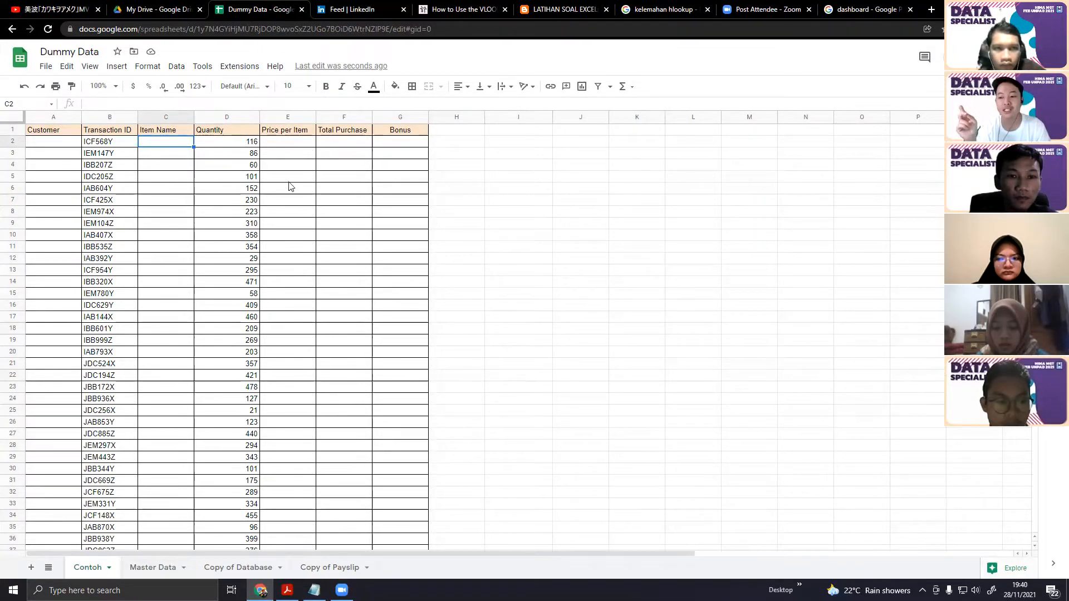
click(78, 143)
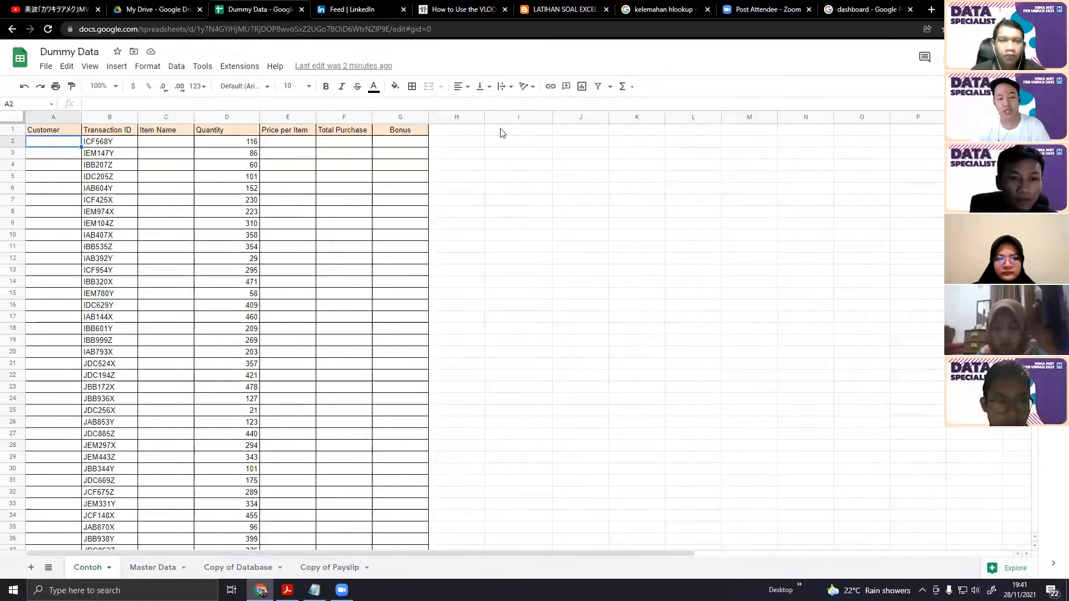
click(157, 146)
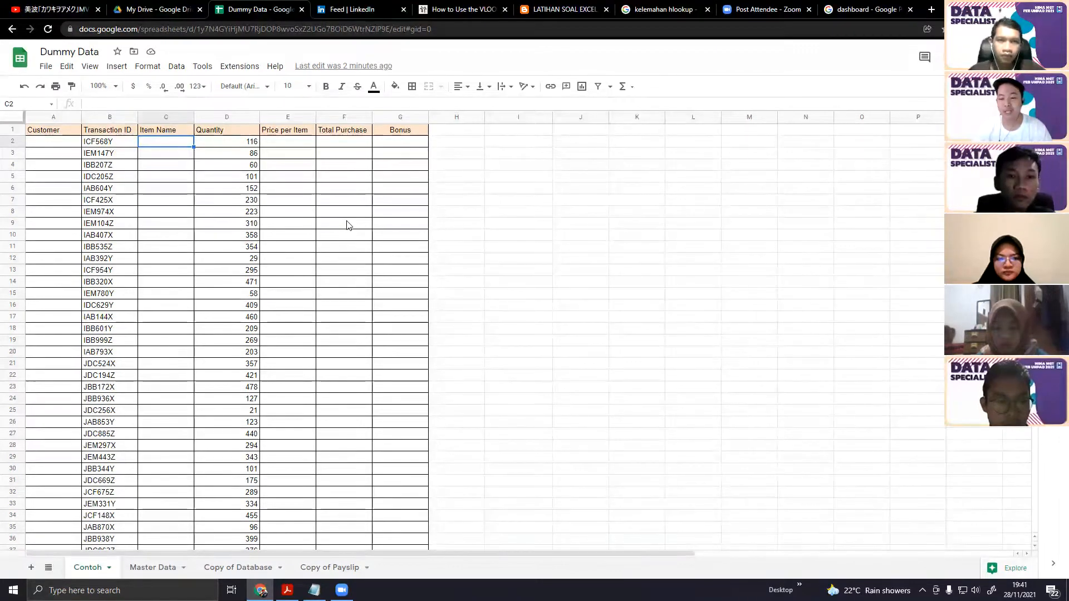
click(46, 145)
click(167, 145)
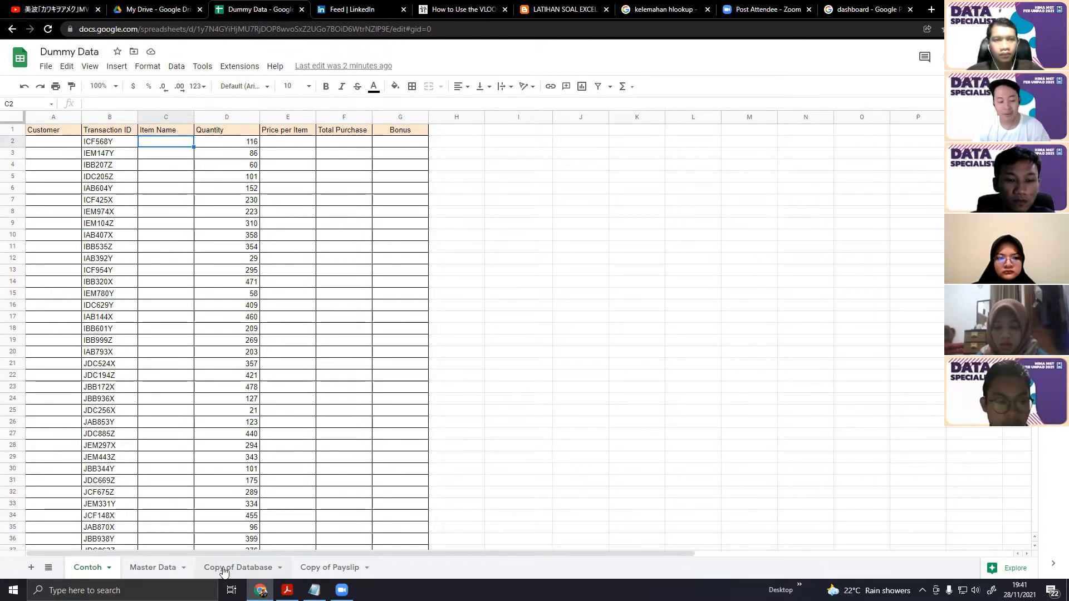
click(163, 569)
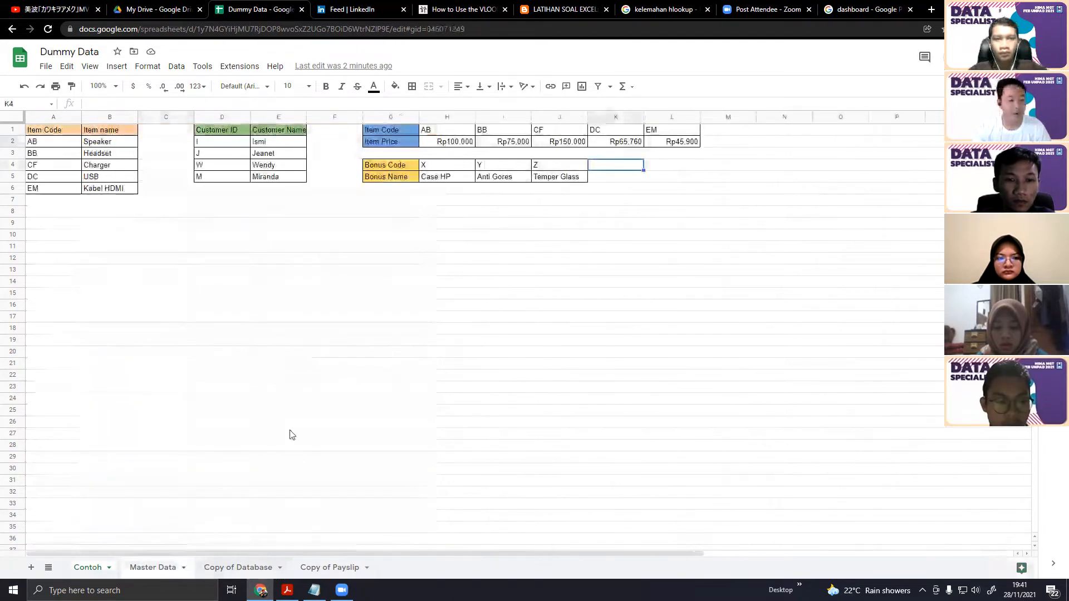
click(88, 568)
click(62, 143)
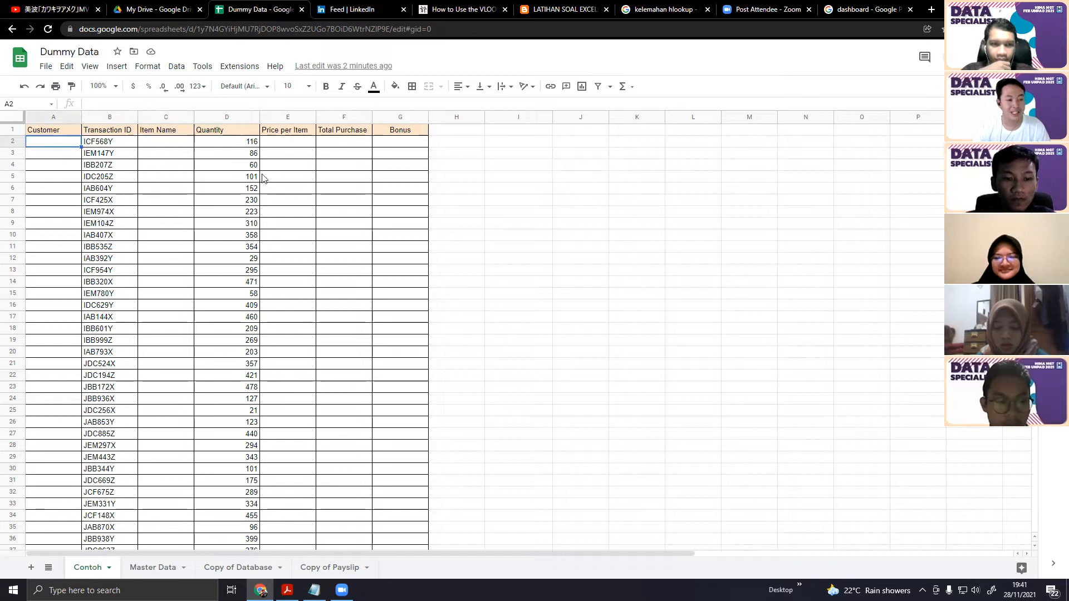
click(142, 145)
click(75, 145)
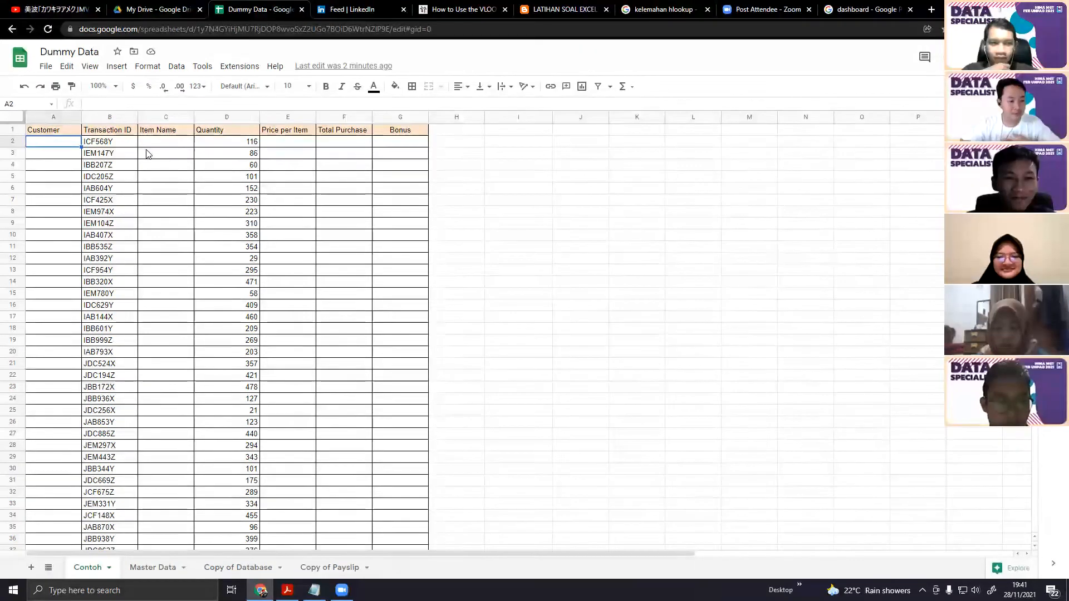
Write the notes Hlookup in I2 and Vlookup in I3
key(Right)
key(Right)
key(Right)
key(Right)
key(Right)
key(Right)
key(Right)
key(Right)
text(Hlookup)
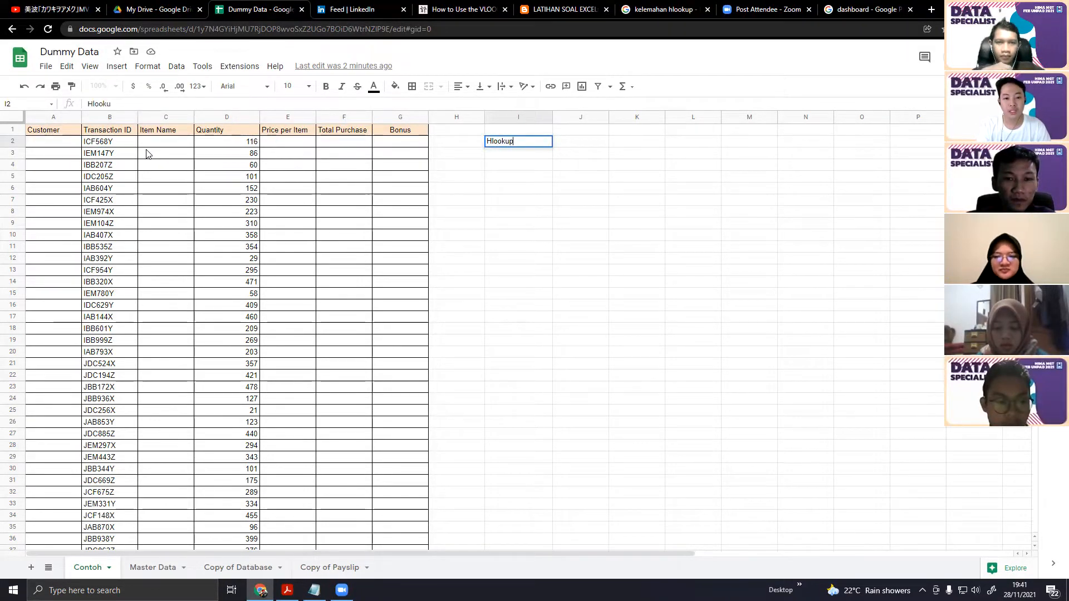
key(Return)
text(Vlookup)
key(Return)
Label both notes Indexing in J2 and J3, copying J2 into J3
key(Up)
key(Right)
key(Up)
text(Indexing)
key(Return)
key(Up)
key(ctrl+c)
key(Down)
key(ctrl+v)
Review the Hlookup and Vlookup notes alongside their Indexing labels
key(Right)
key(Up)
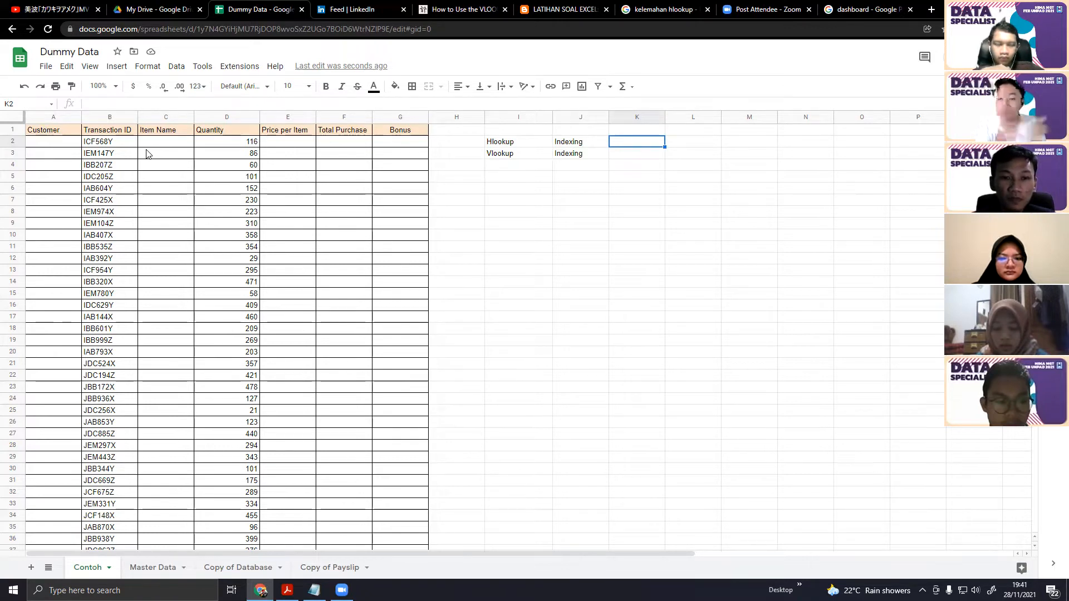
key(Left)
key(Left)
key(Left)
key(Right)
key(Left)
key(Left)
key(Left)
key(Left)
key(Left)
key(Left)
key(Left)
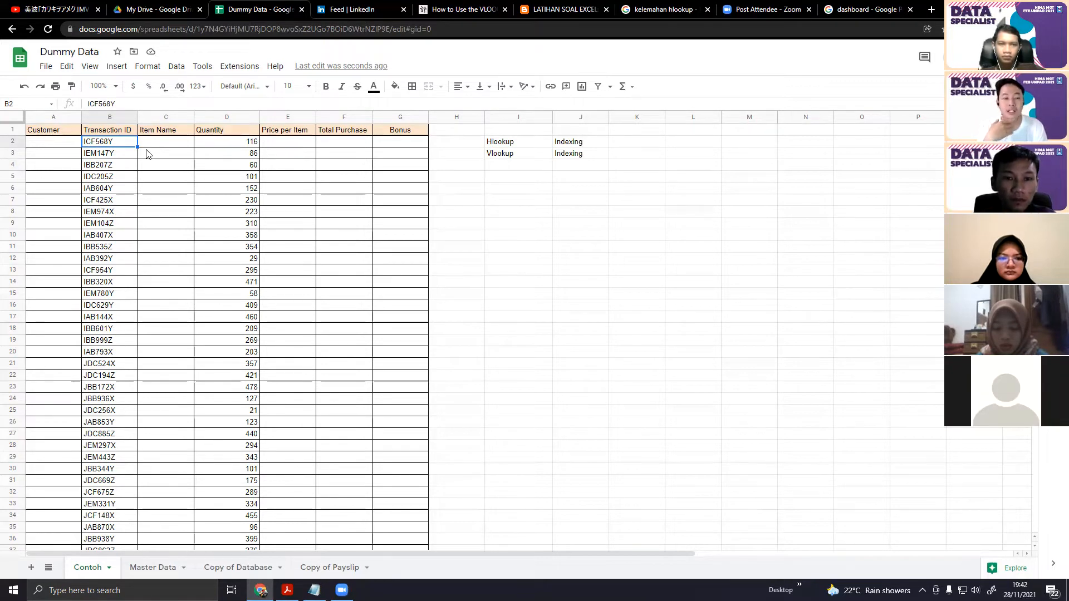
key(Right)
key(Right)
key(Right)
key(Right)
key(Right)
key(Right)
key(Right)
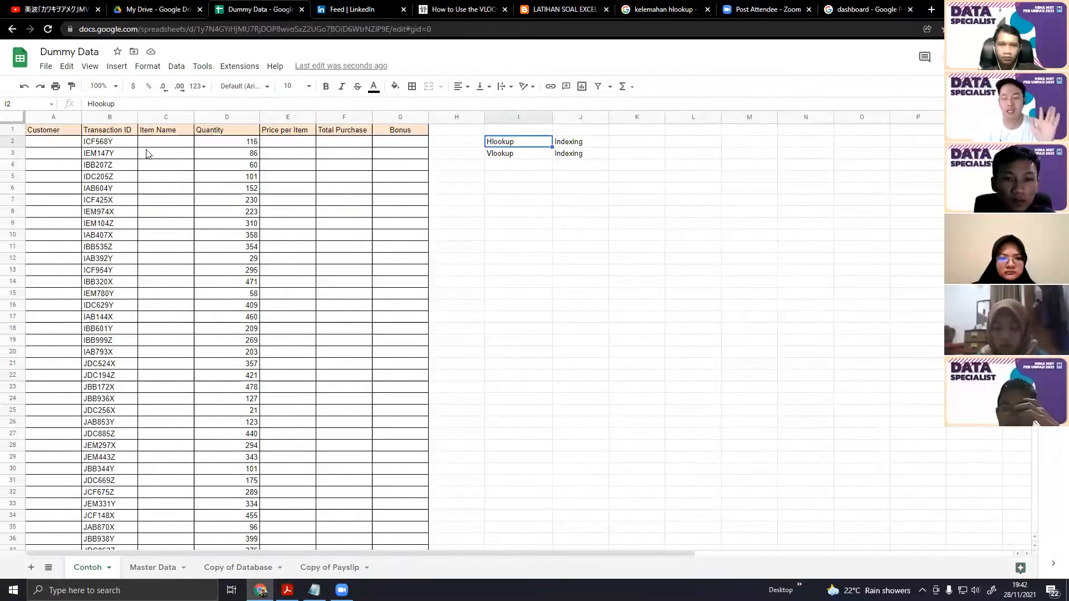
key(Right)
key(Down)
key(Left)
key(Up)
key(Up)
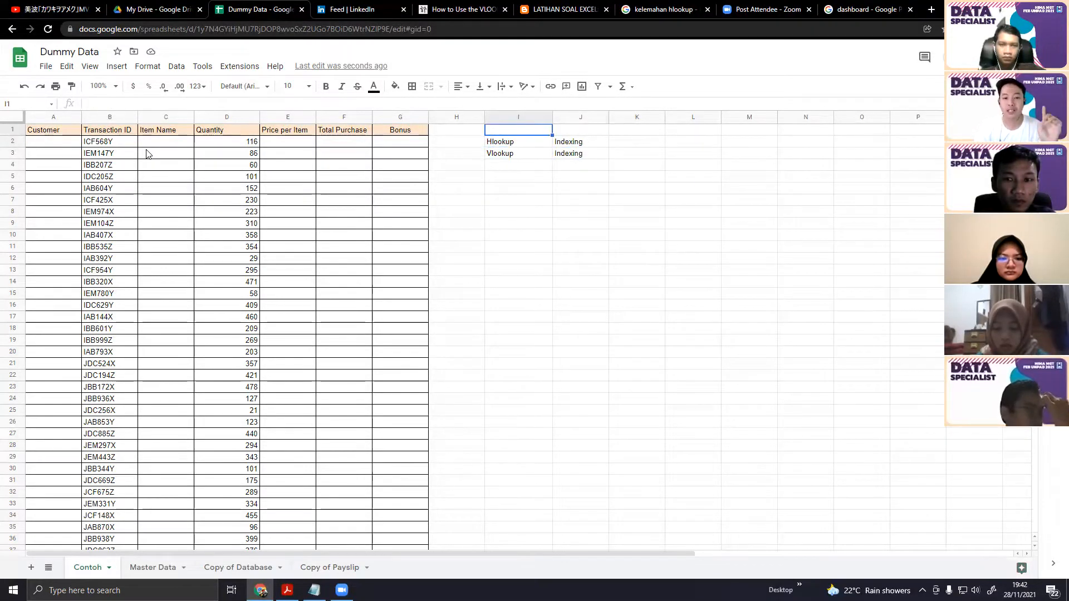
key(Down)
key(Down)
key(Up)
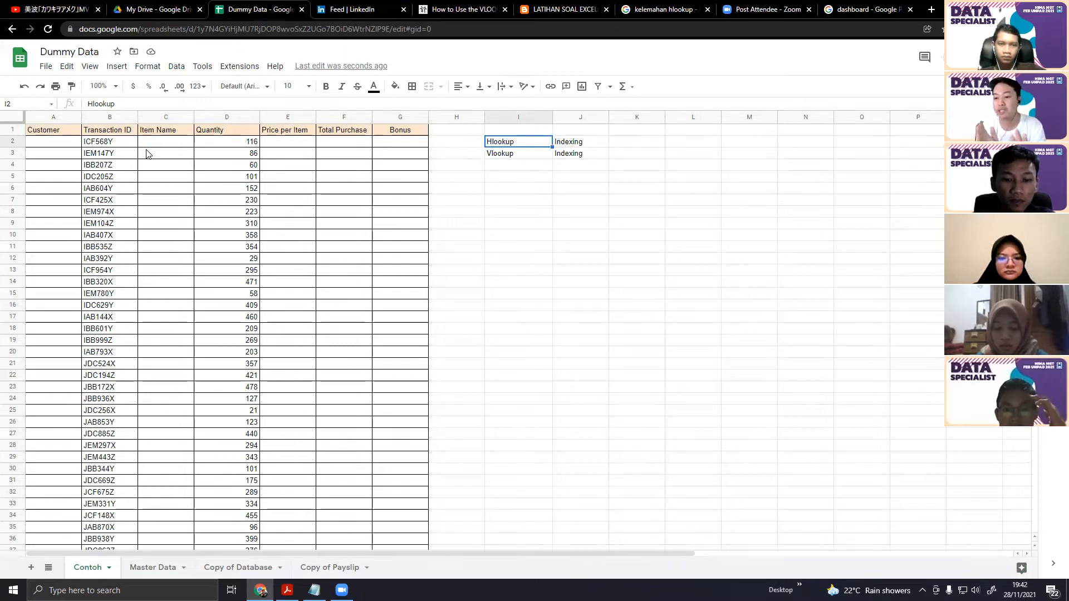
key(Down)
key(Down)
key(Down)
key(Return)
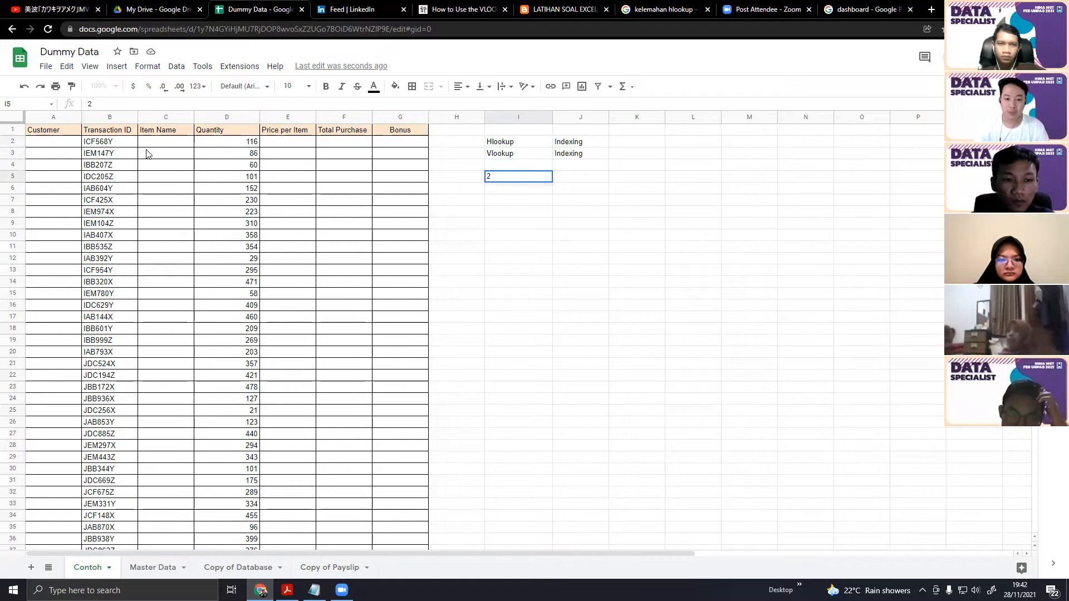
text(123)
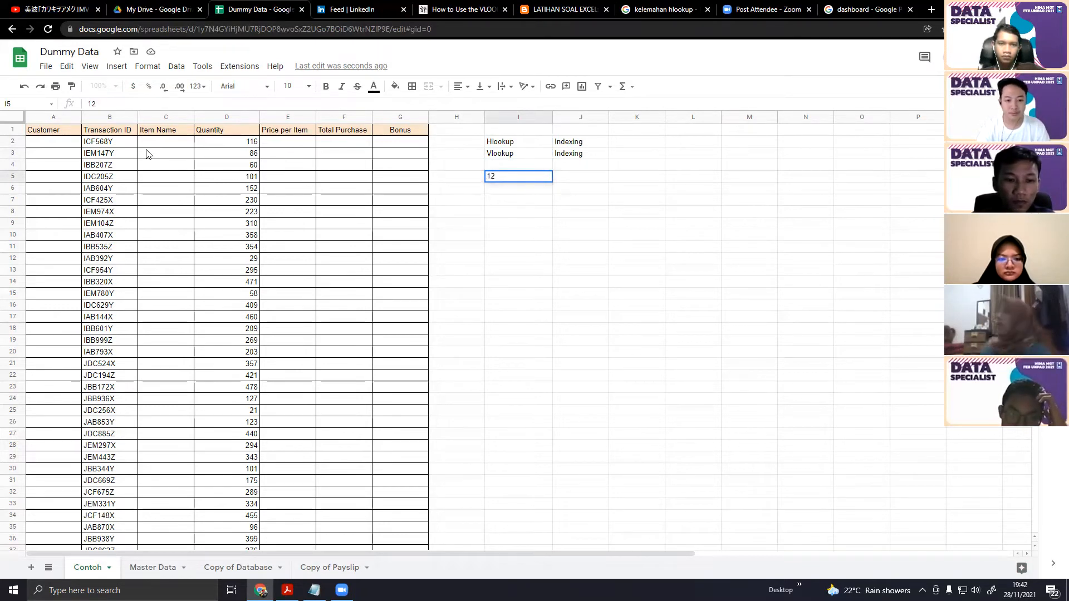
text(310160009)
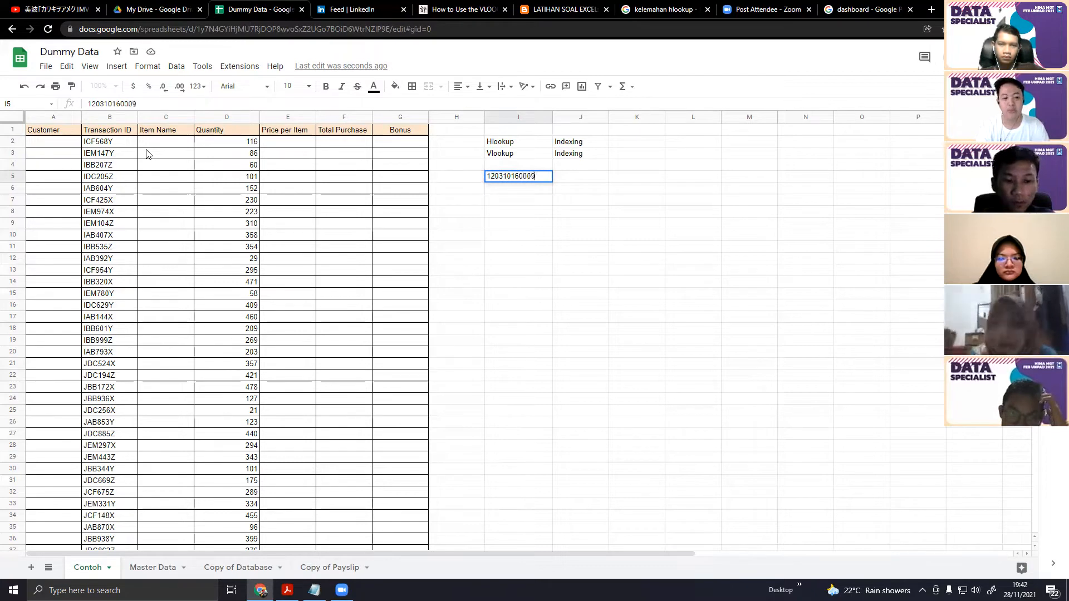
key(Return)
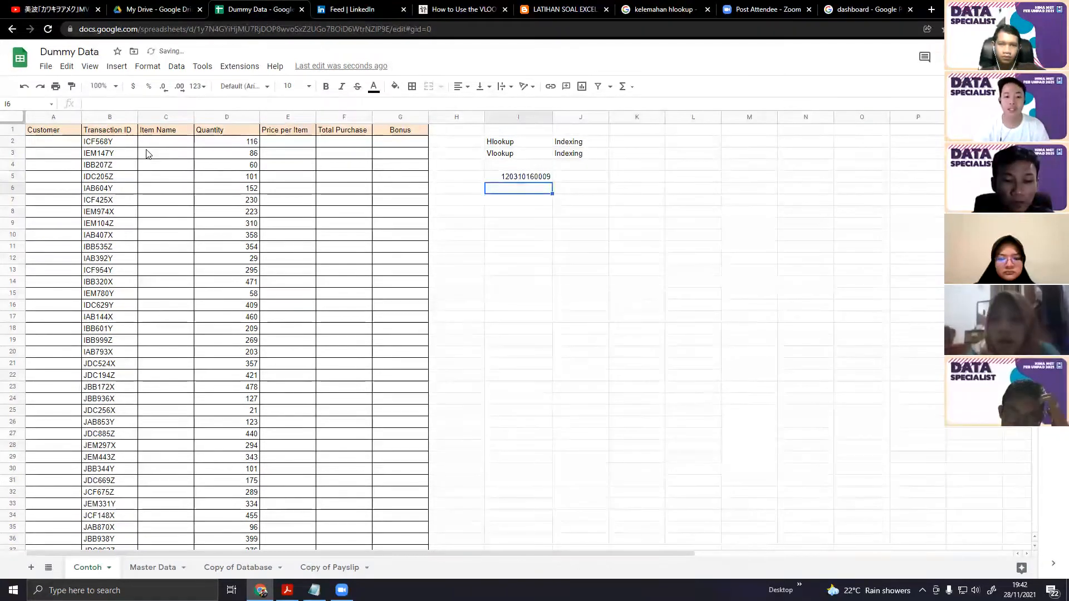
key(Up)
key(Right)
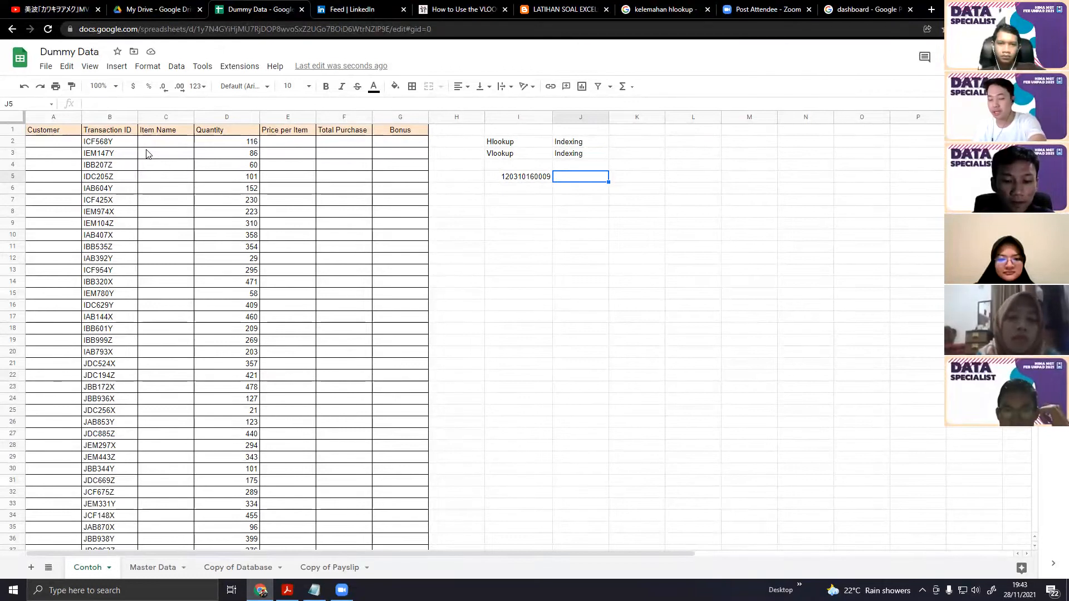
key(Left)
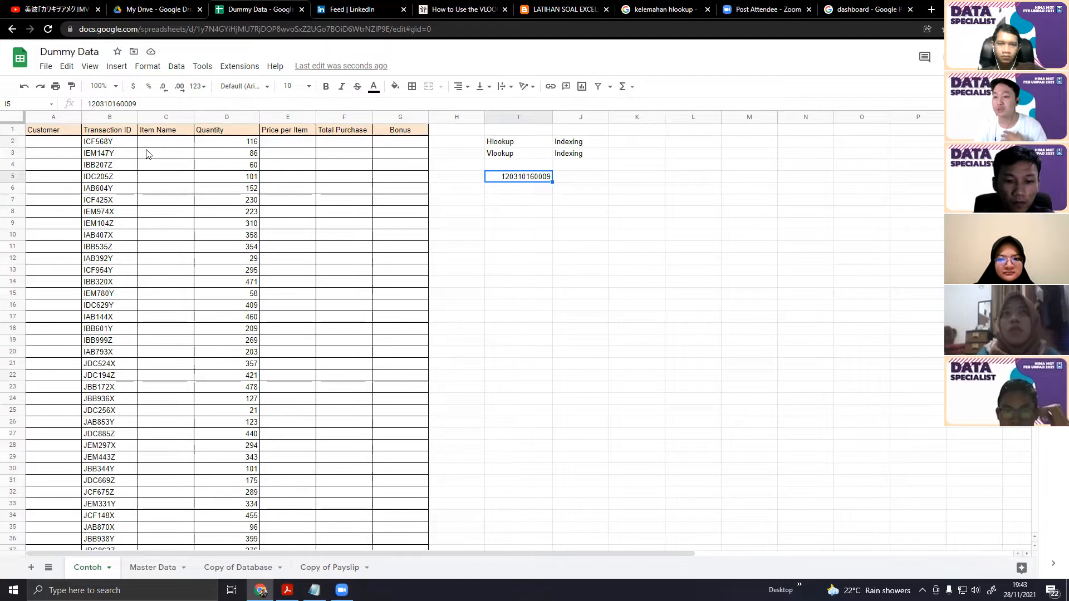
key(Delete)
key(Left)
key(Left)
key(Left)
key(Left)
key(Left)
key(Left)
key(Left)
key(Left)
key(Up)
key(Up)
key(Up)
key(Right)
key(Right)
key(Right)
key(Right)
key(Right)
key(Right)
key(Right)
key(Right)
key(Down)
key(Down)
key(Down)
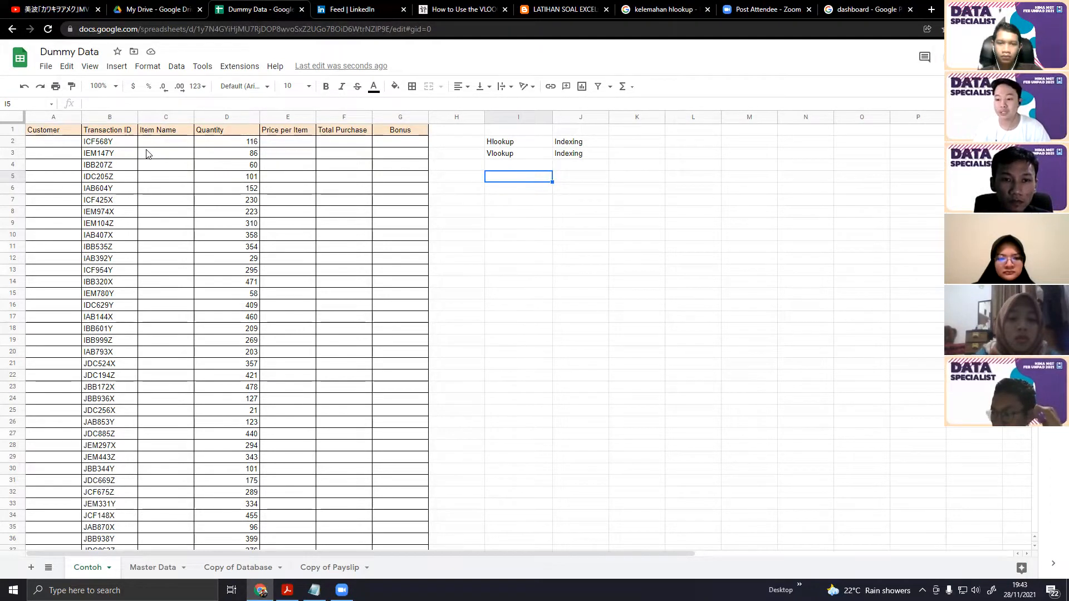
Move along row 2 of Contoh and settle on K2, beside the Hlookup note
click(128, 142)
key(Right)
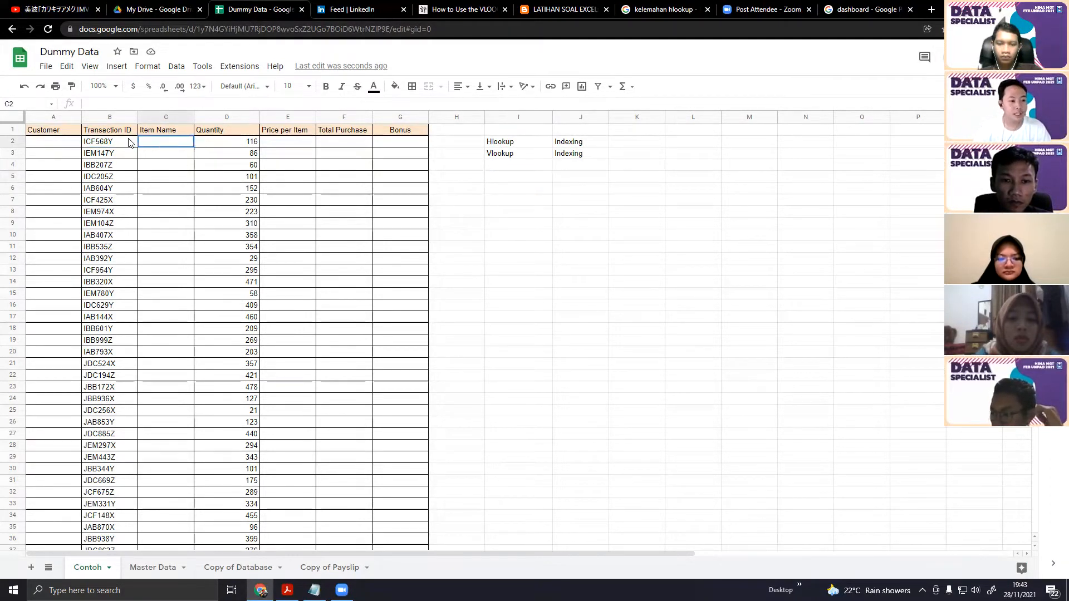
click(61, 140)
click(514, 143)
click(612, 142)
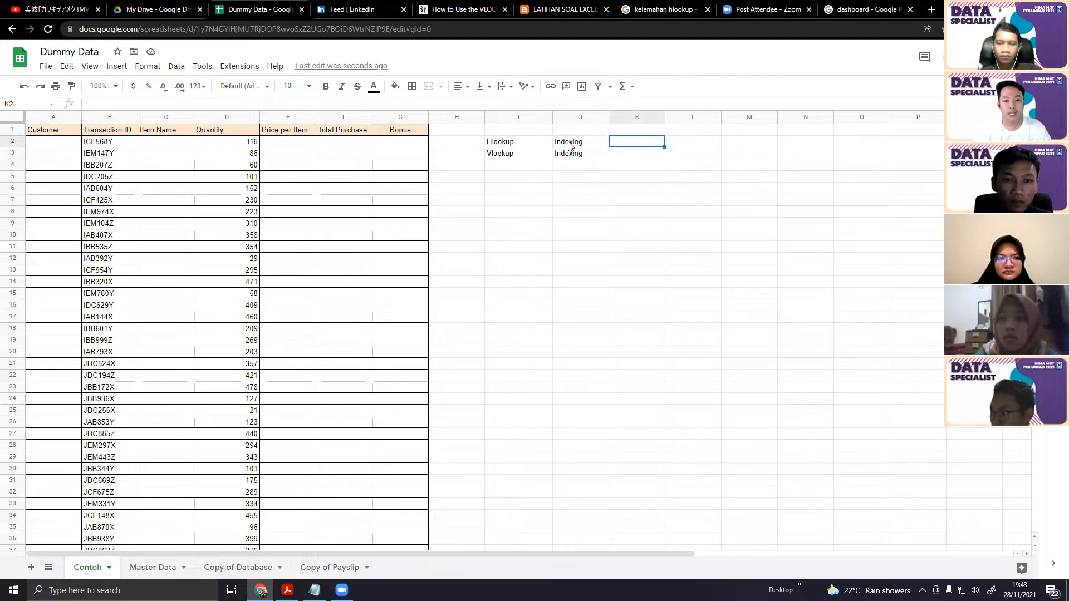
click(670, 144)
click(641, 146)
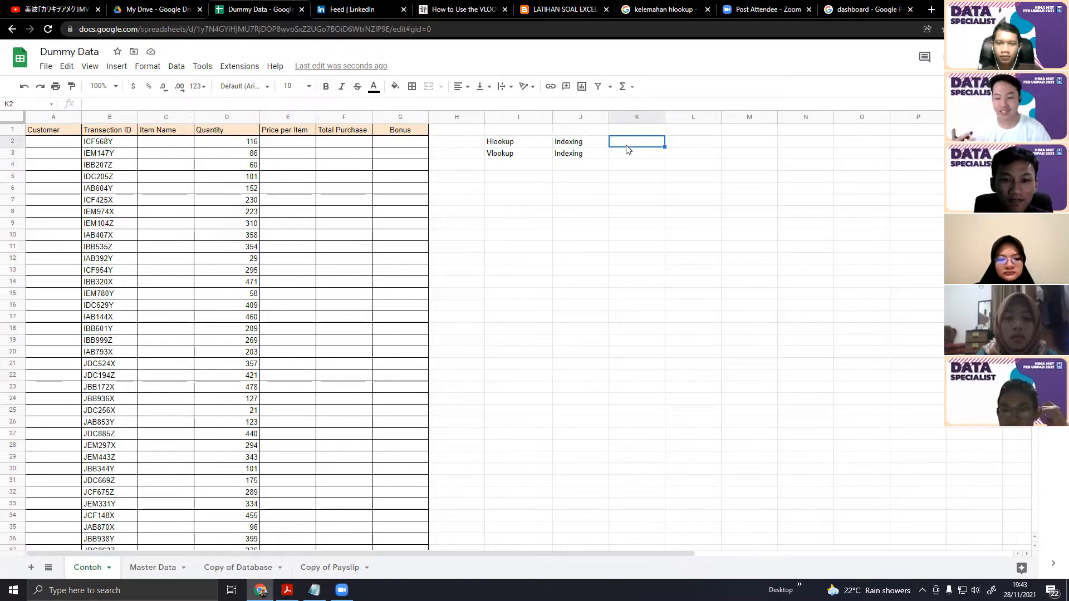
key(Left)
key(Left)
key(Right)
key(Right)
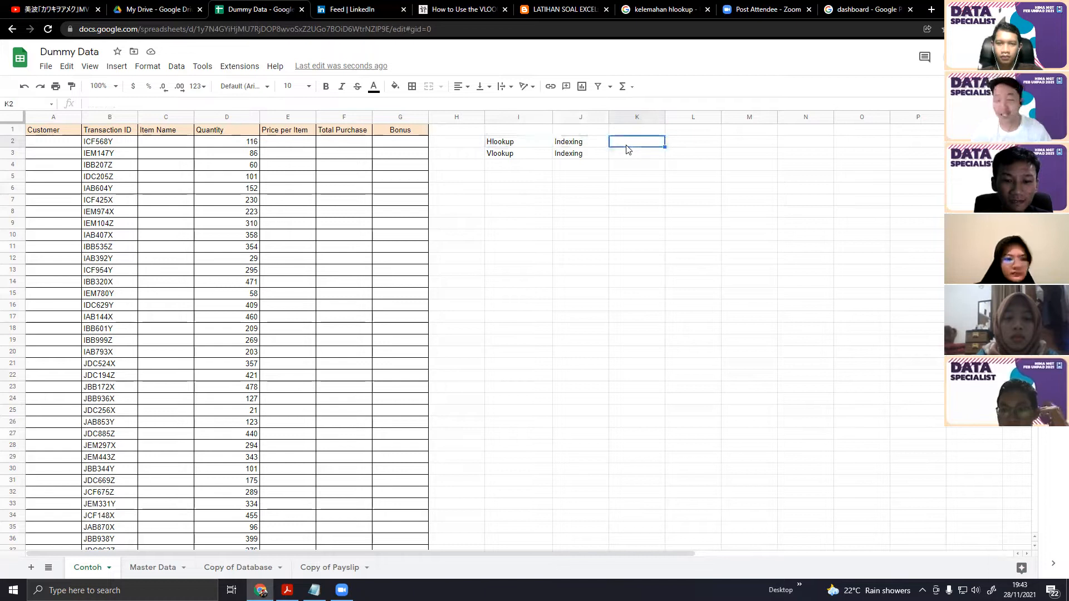
key(Left)
key(Left)
key(Right)
key(Right)
key(Left)
key(Left)
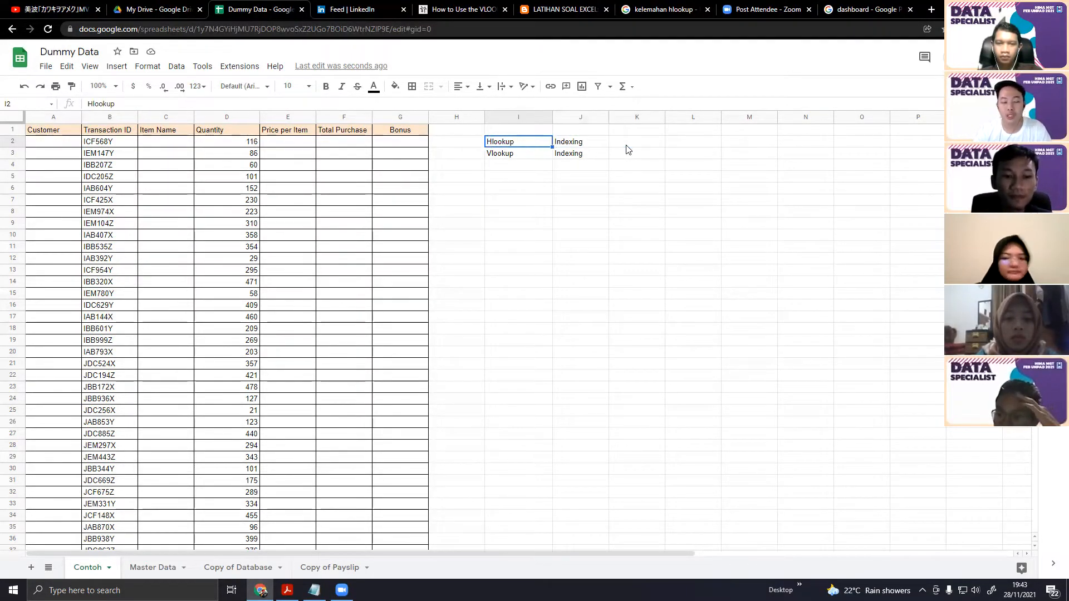
key(Right)
key(Right)
Enter 'Horizontal lookup' in K2, then highlight the Item Code and Item Price table on Master Data
text(Hor)
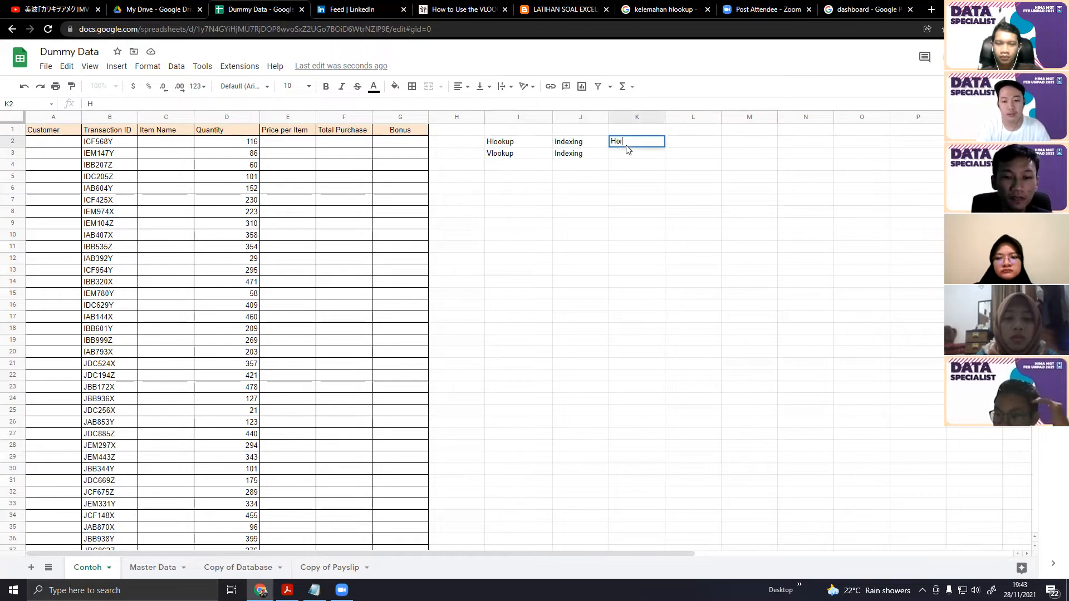
text(ziizontal lo)
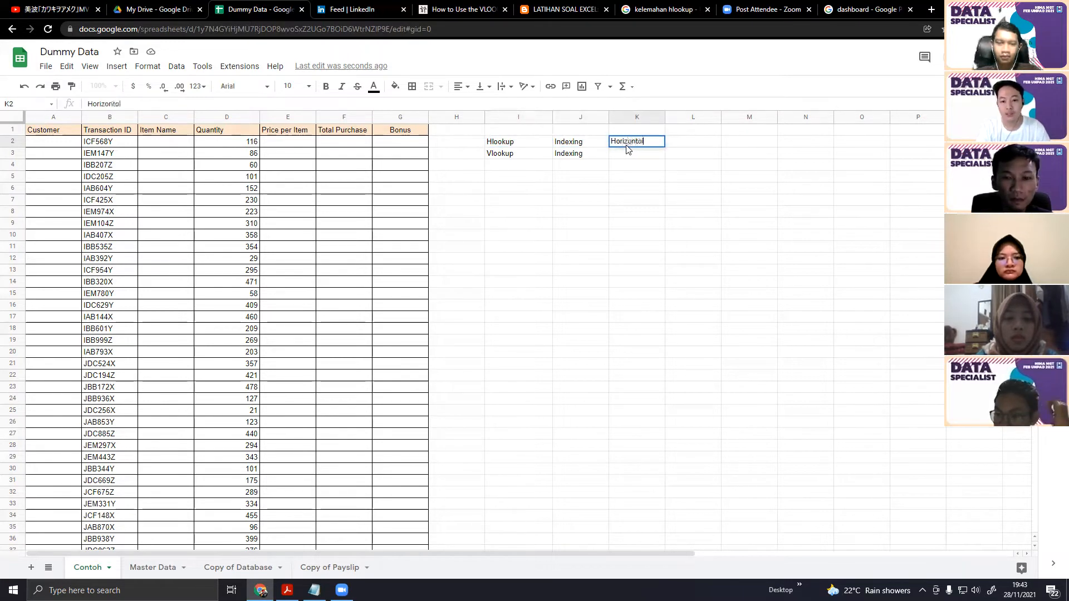
text(okup)
key(Return)
key(Up)
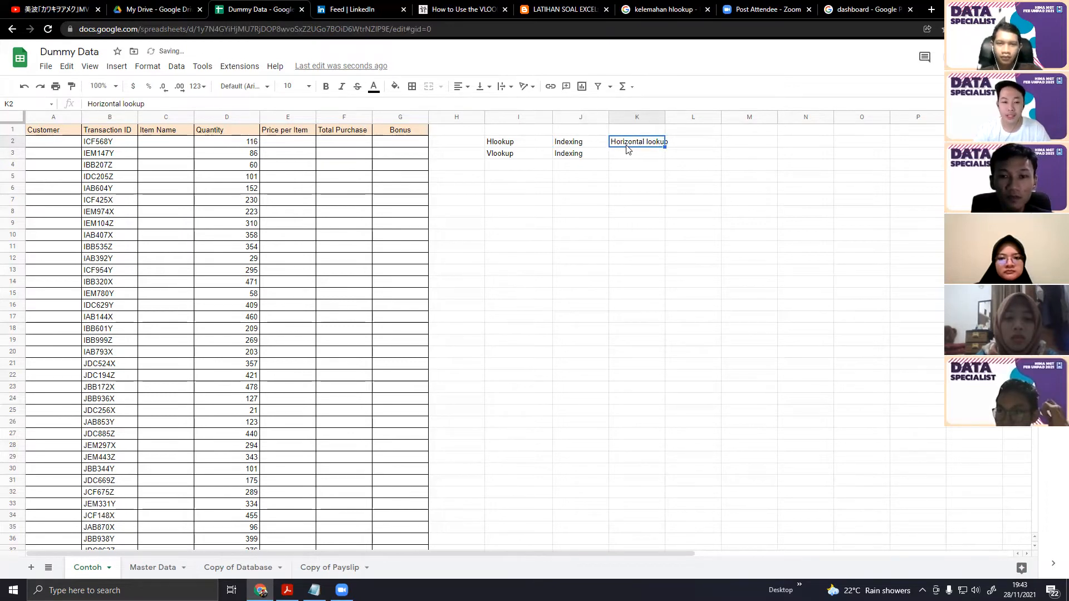
click(153, 568)
drag(405, 134, 703, 146)
click(726, 165)
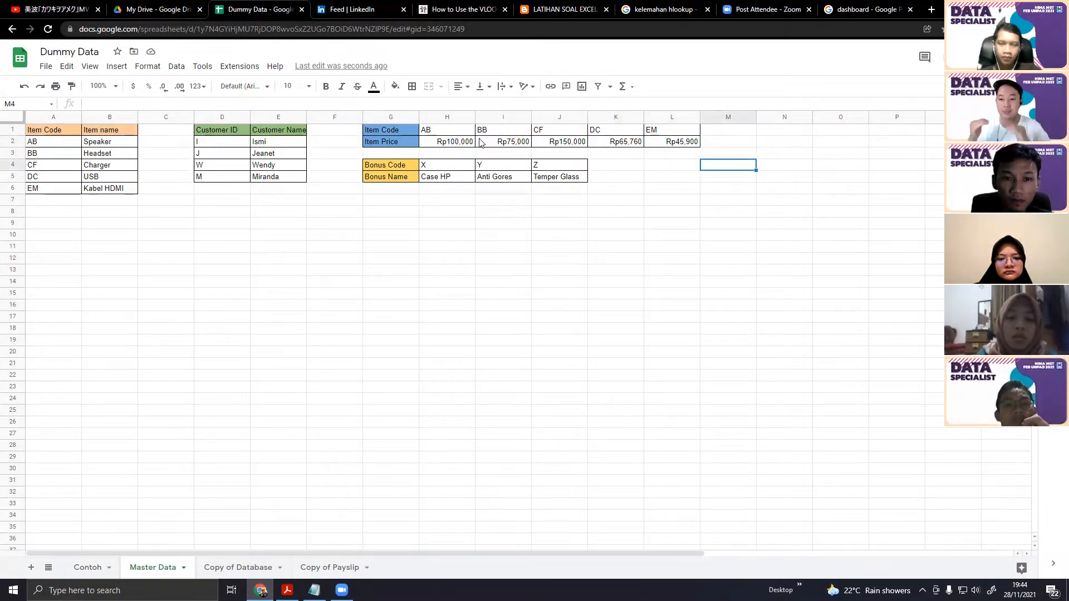
drag(412, 134, 663, 136)
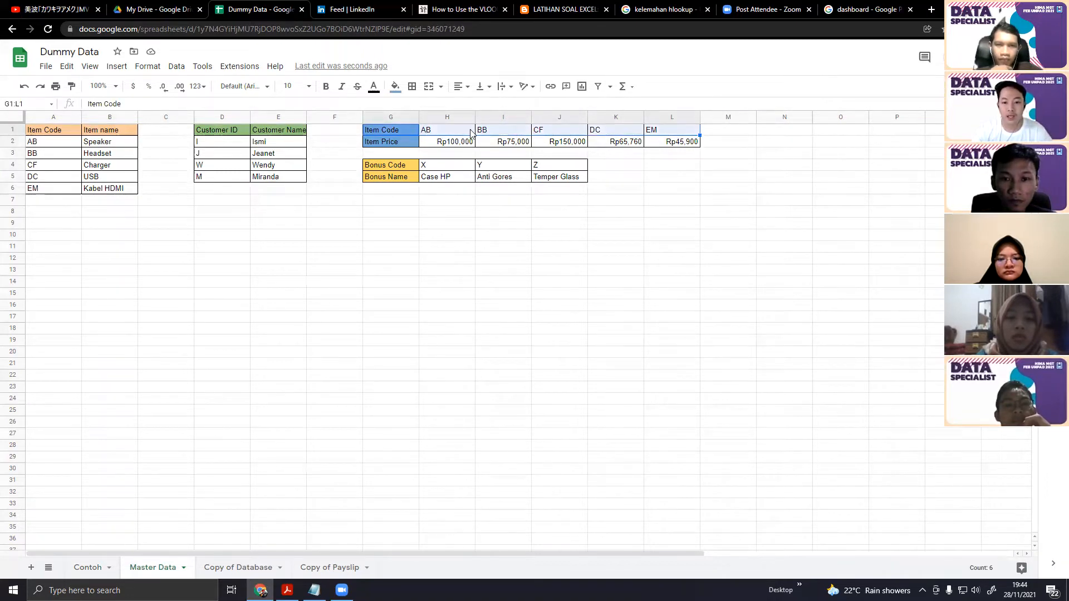
click(445, 142)
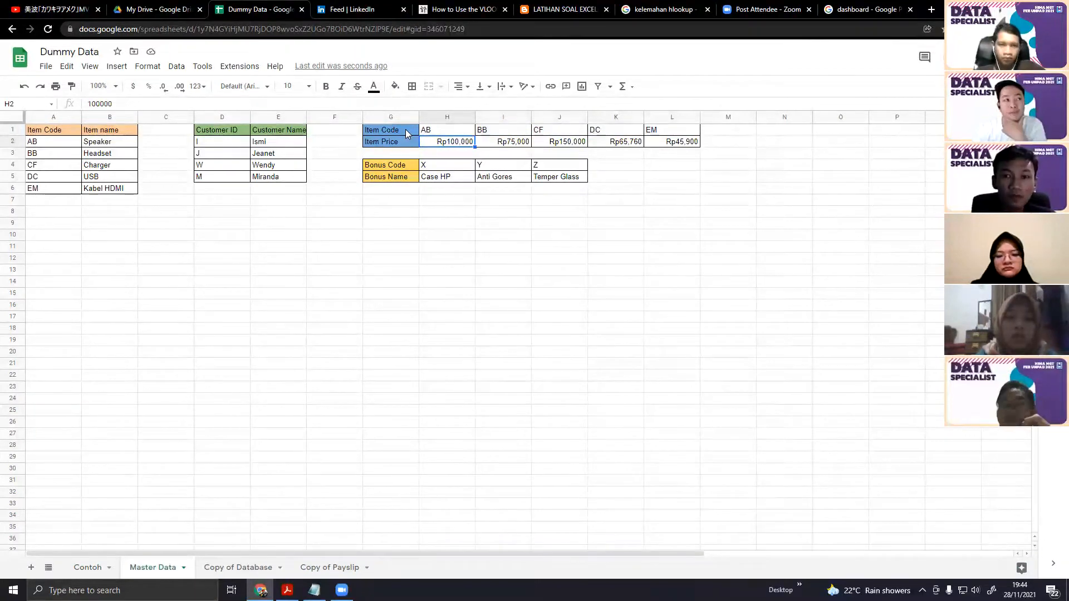
click(405, 129)
drag(405, 130, 668, 135)
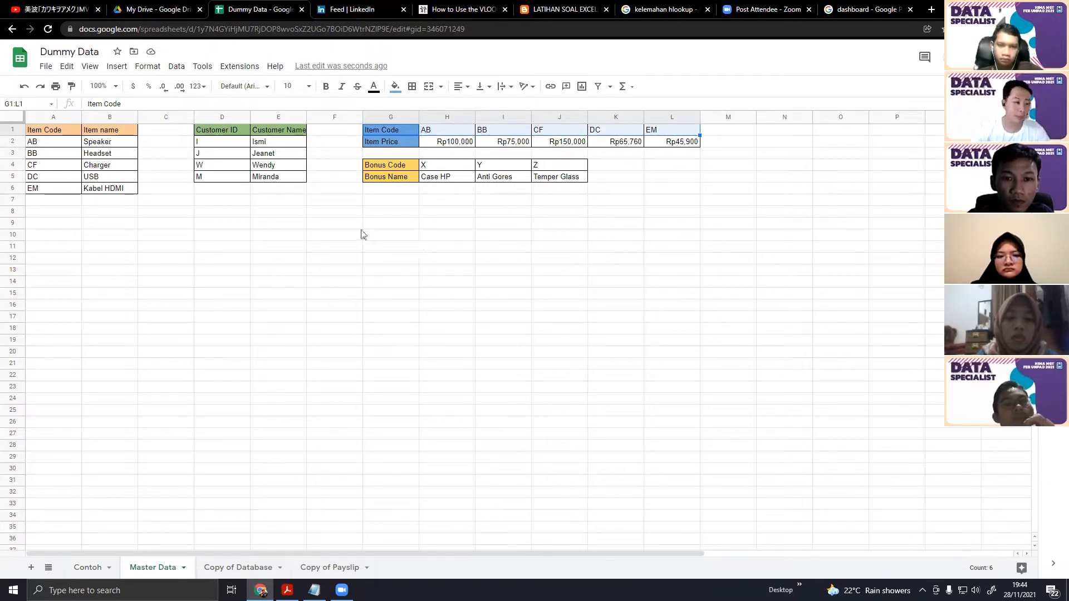
drag(398, 166, 575, 184)
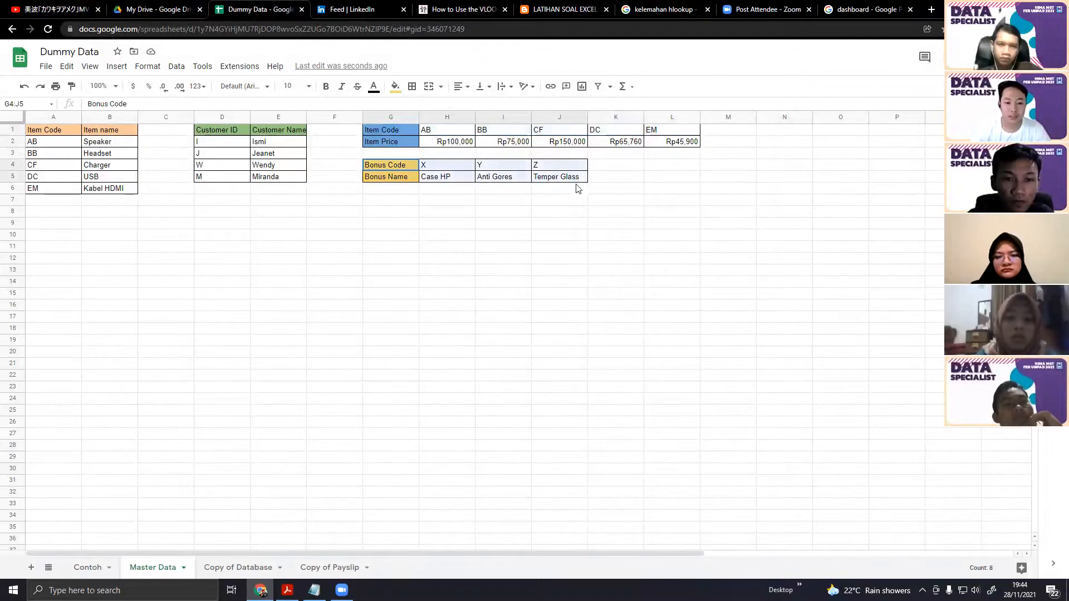
click(612, 212)
click(92, 568)
Enter 'Vertical lookup' in K3, next to the Vlookup note in I3
click(520, 155)
click(655, 154)
text(Vertical look)
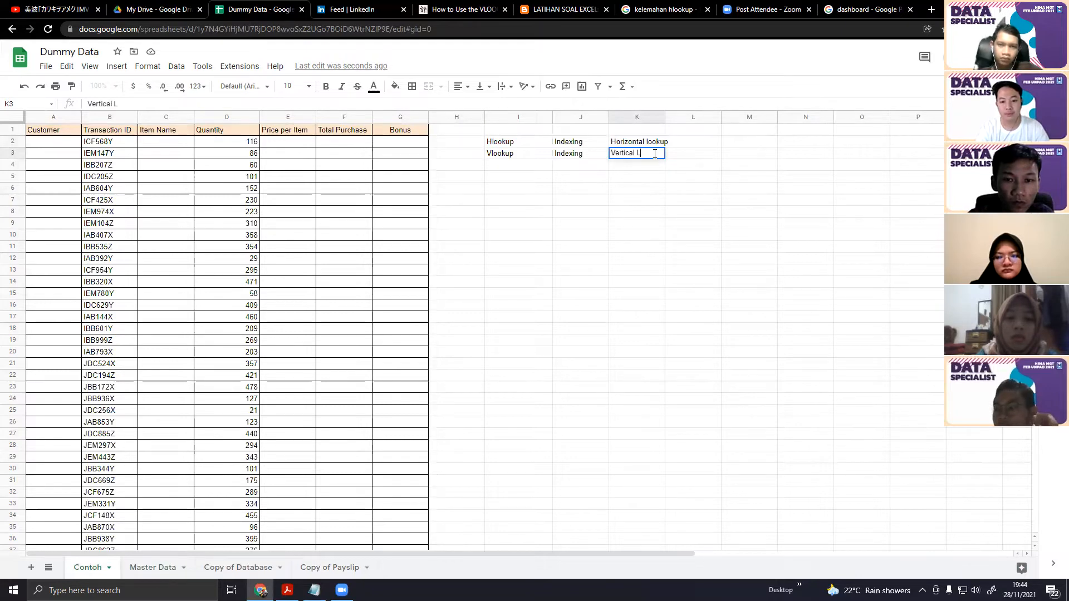
text(up)
key(Return)
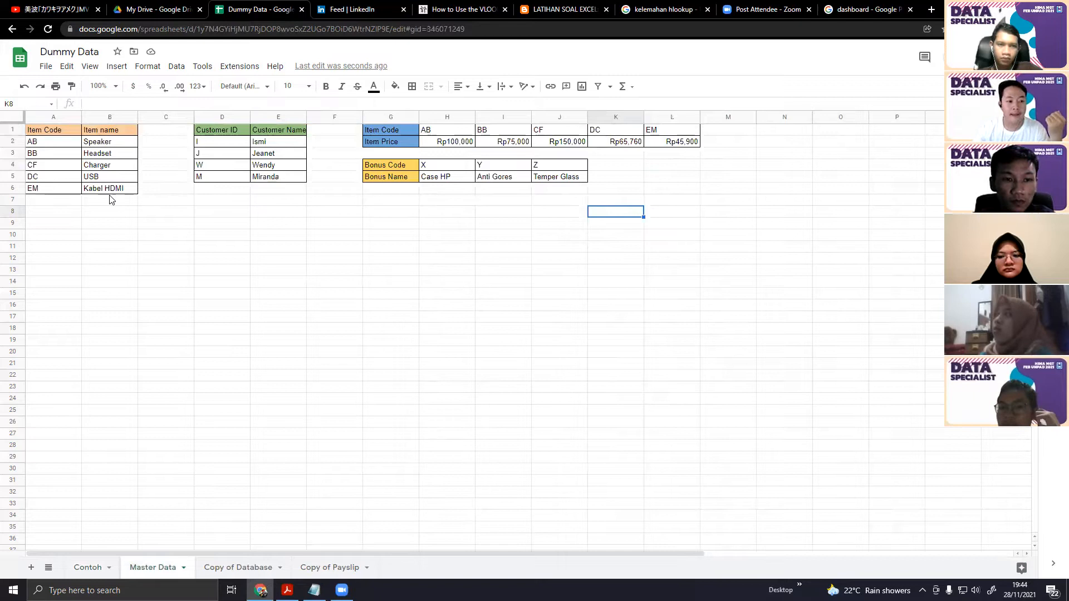
drag(54, 130, 110, 190)
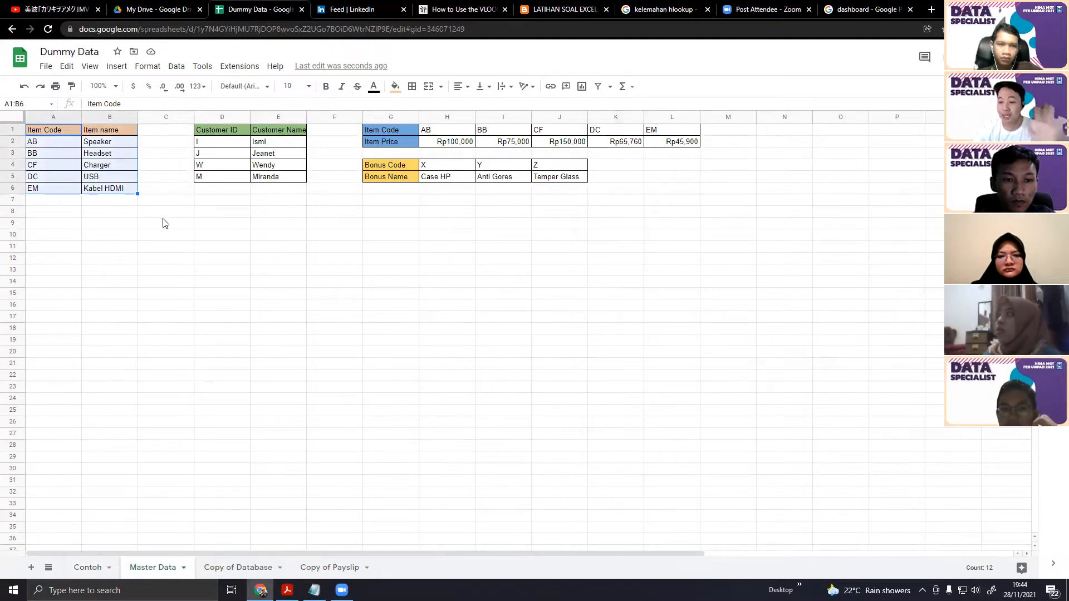
click(164, 223)
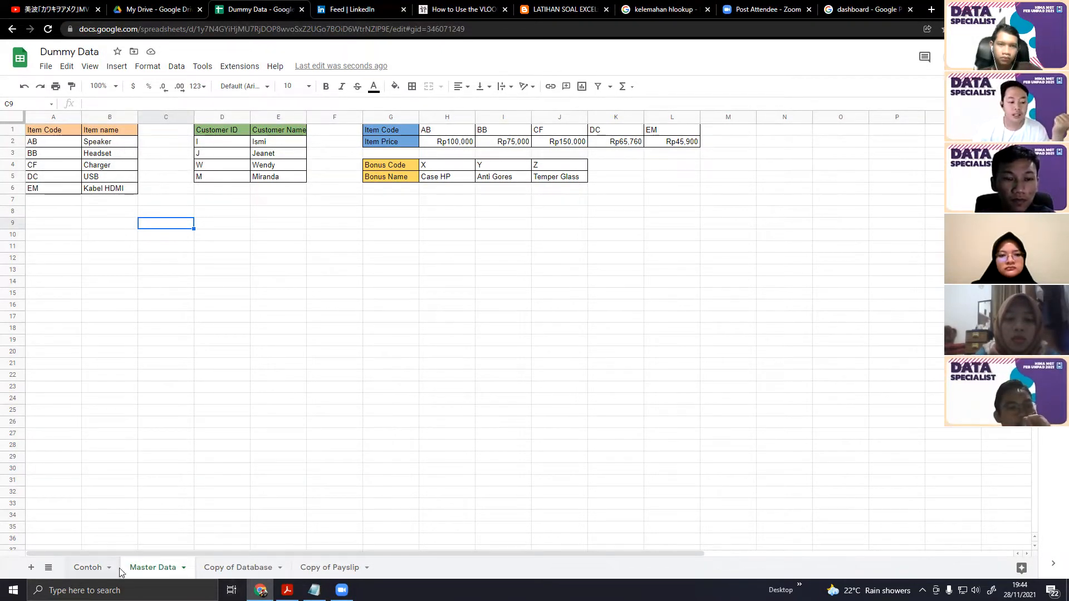
click(89, 569)
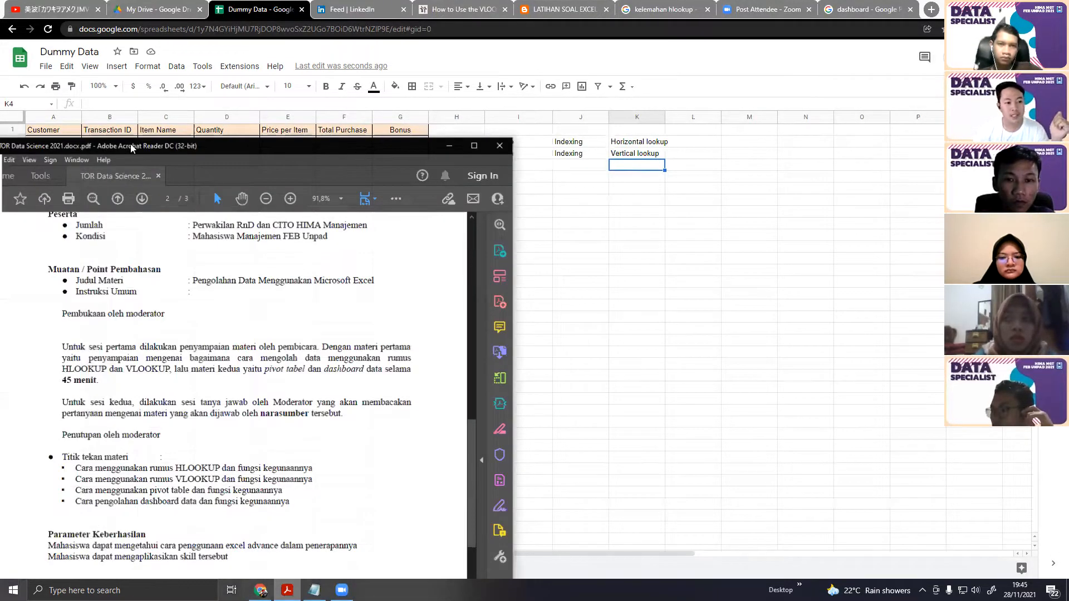
key(alt+Tab)
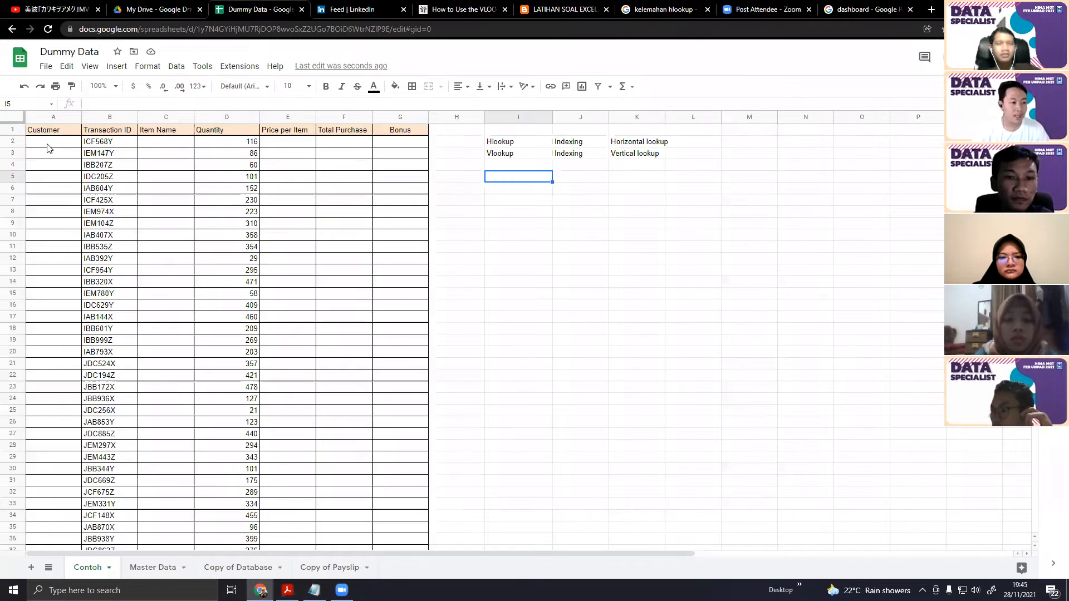
click(48, 144)
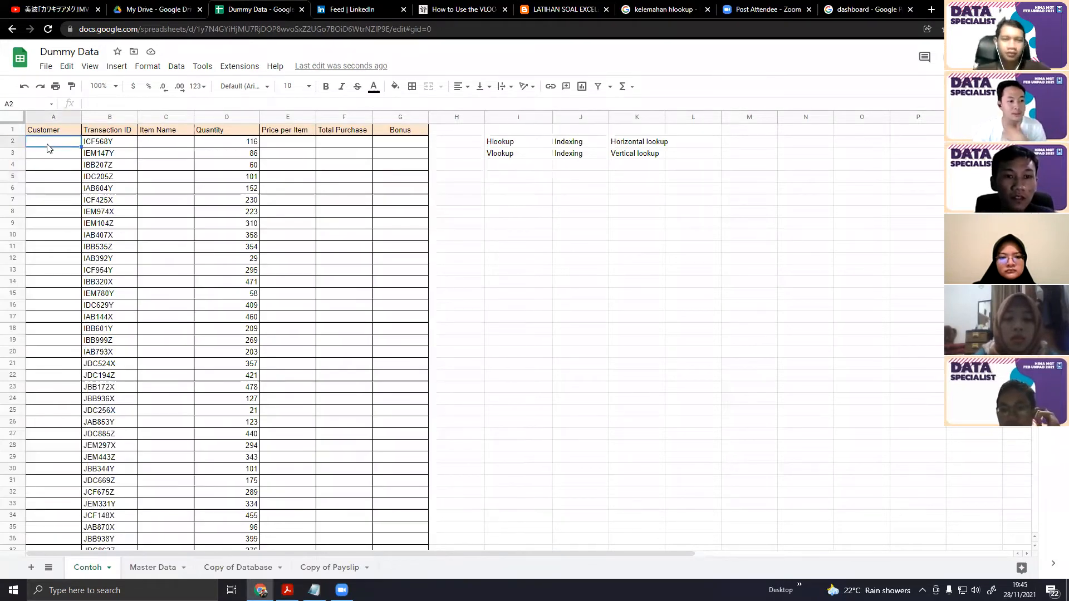
click(102, 144)
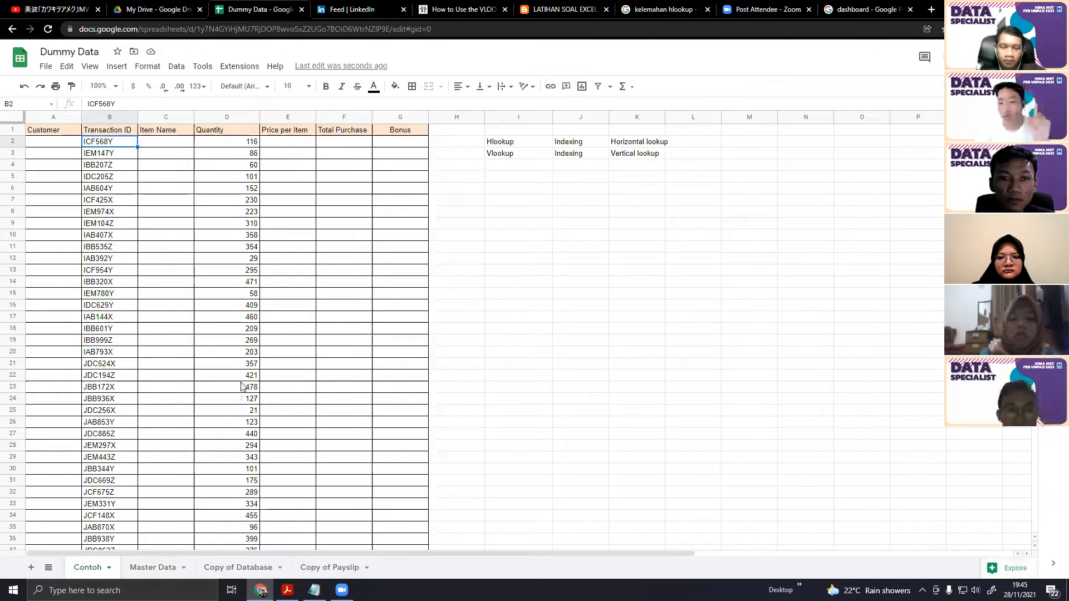
click(149, 566)
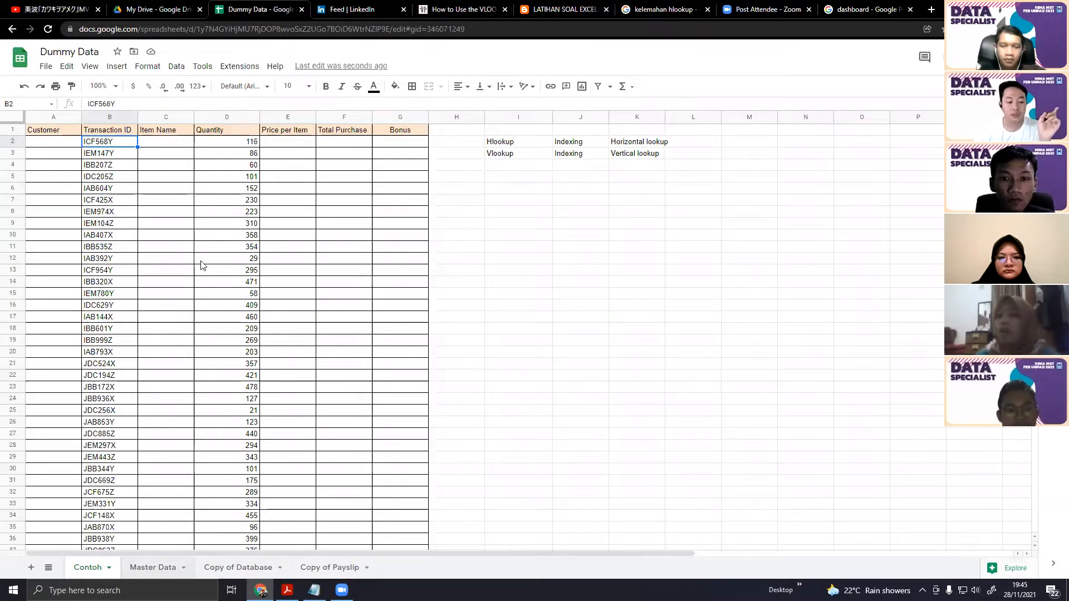
drag(263, 144, 300, 173)
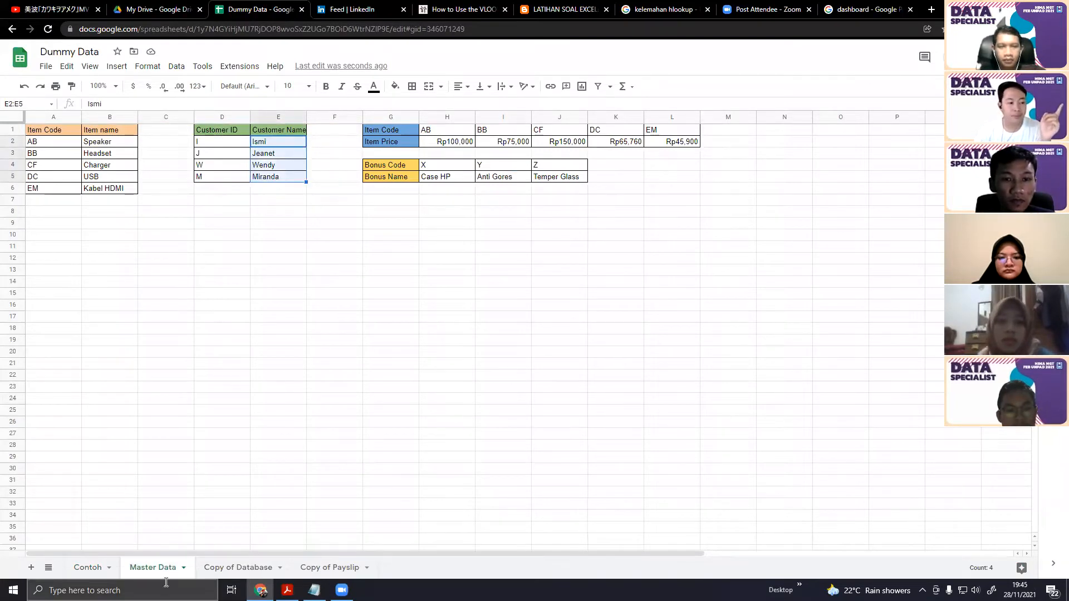
click(88, 568)
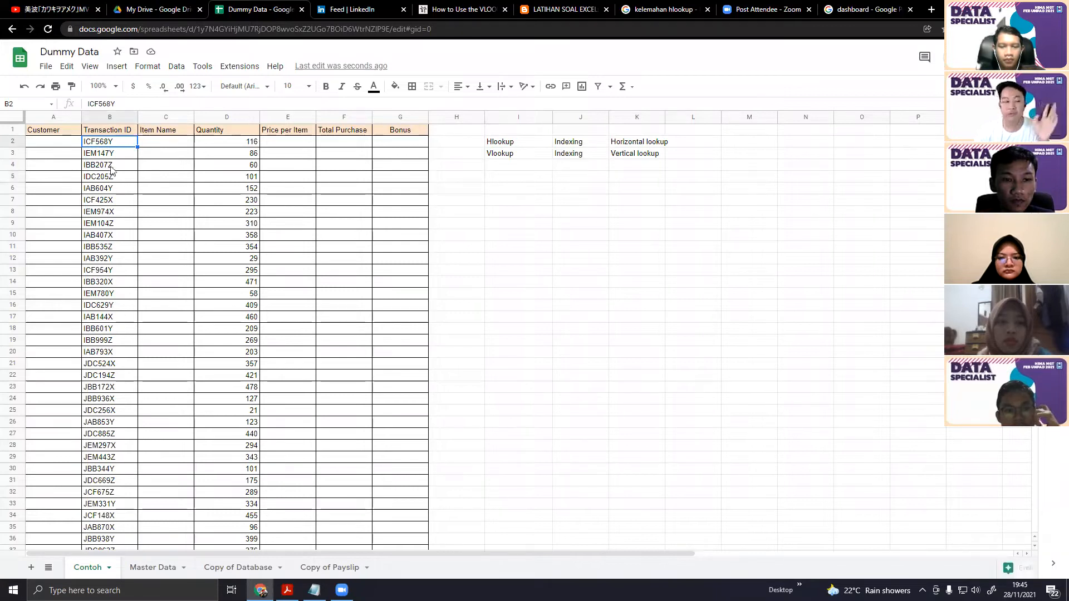
double_click(96, 142)
drag(86, 142, 96, 142)
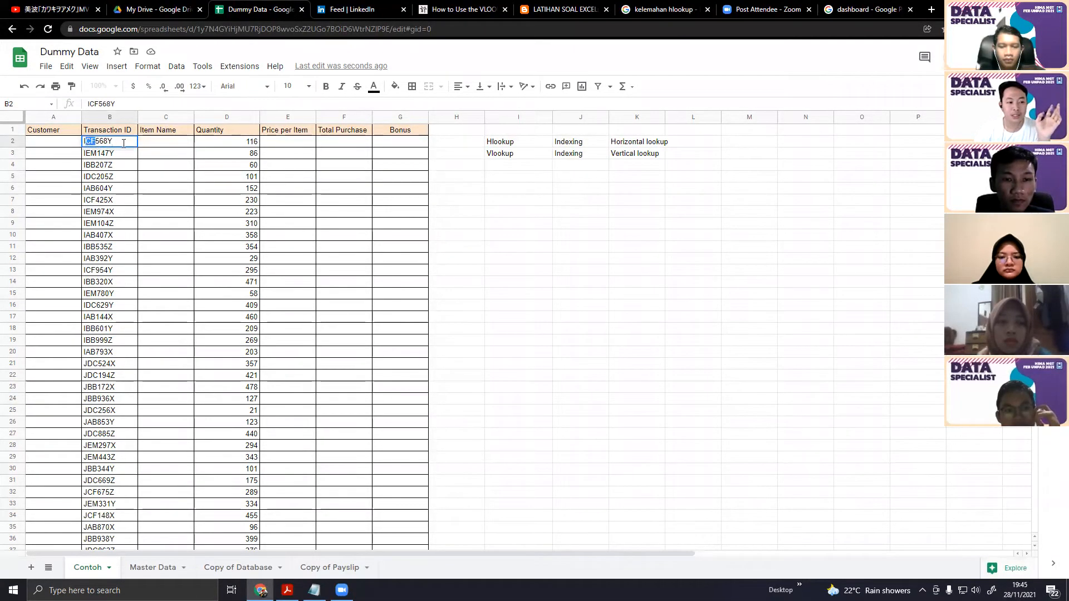
click(152, 568)
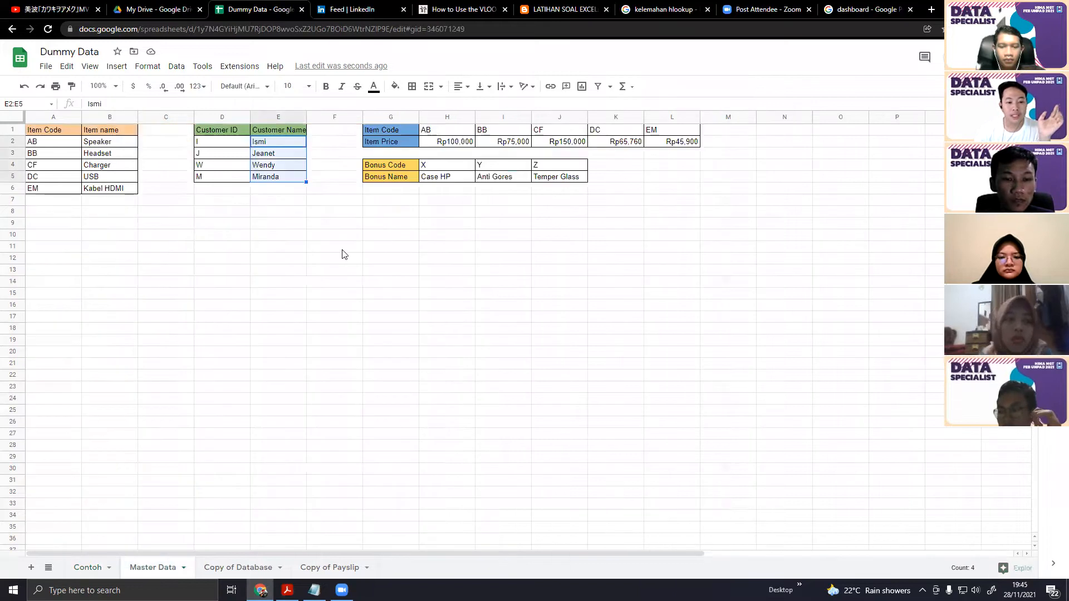
drag(90, 143, 109, 189)
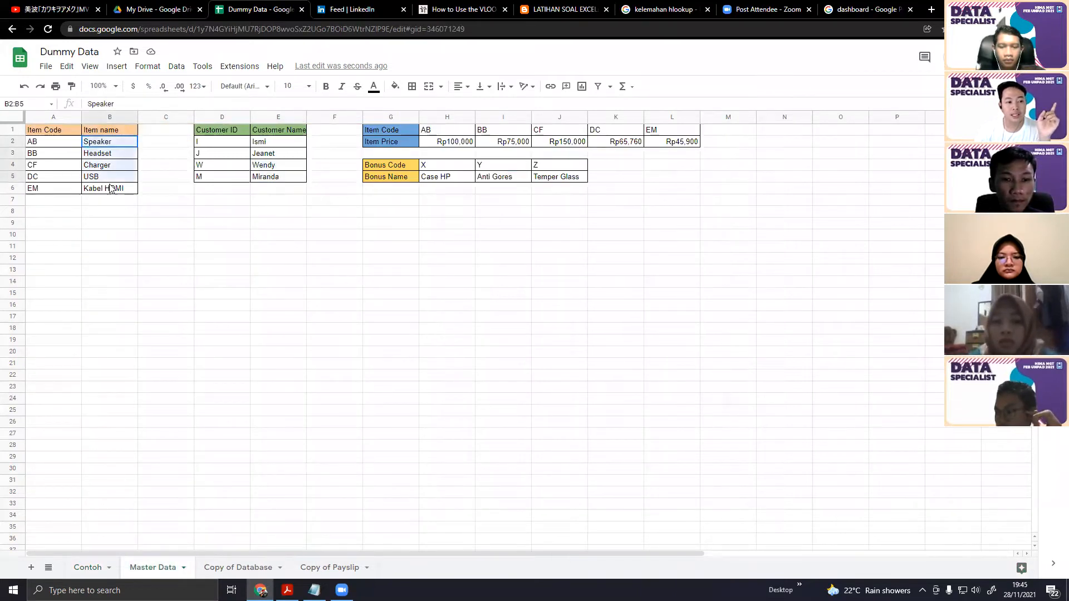
click(94, 567)
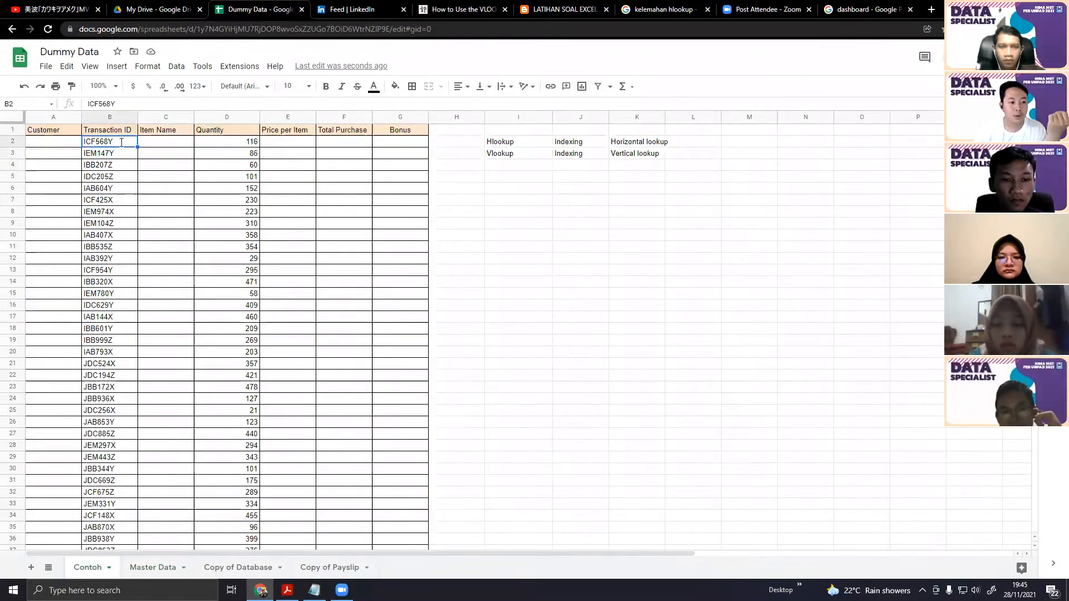
key(Return)
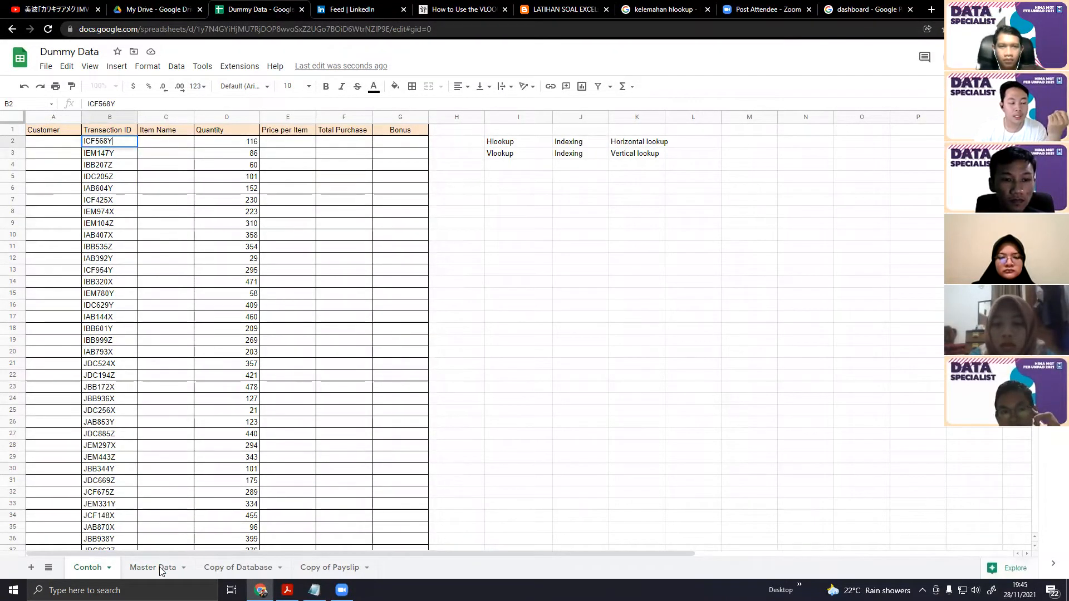
click(159, 566)
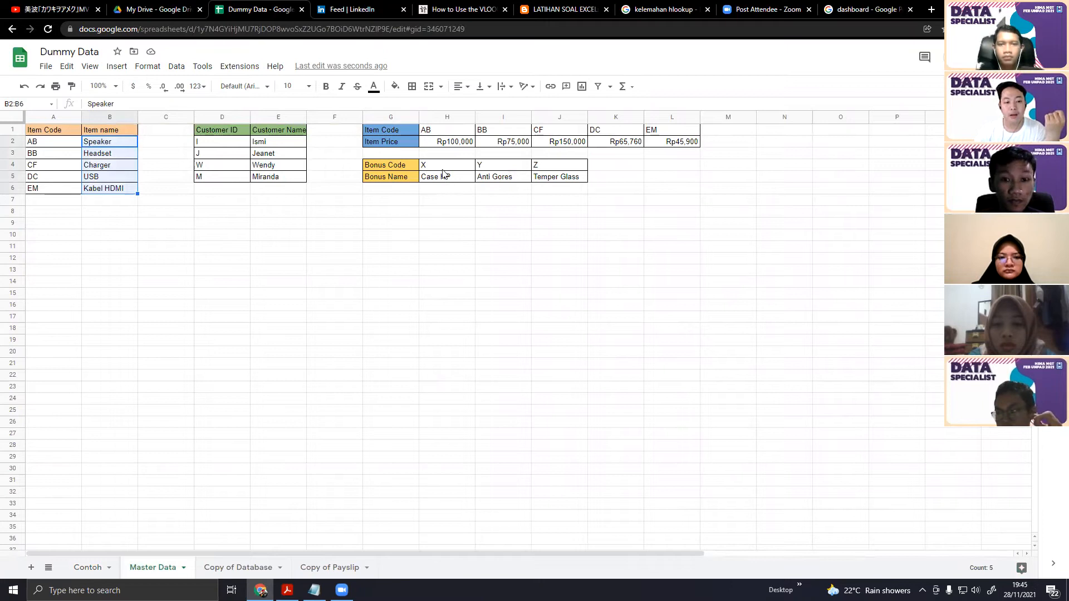
drag(448, 177, 540, 177)
click(543, 190)
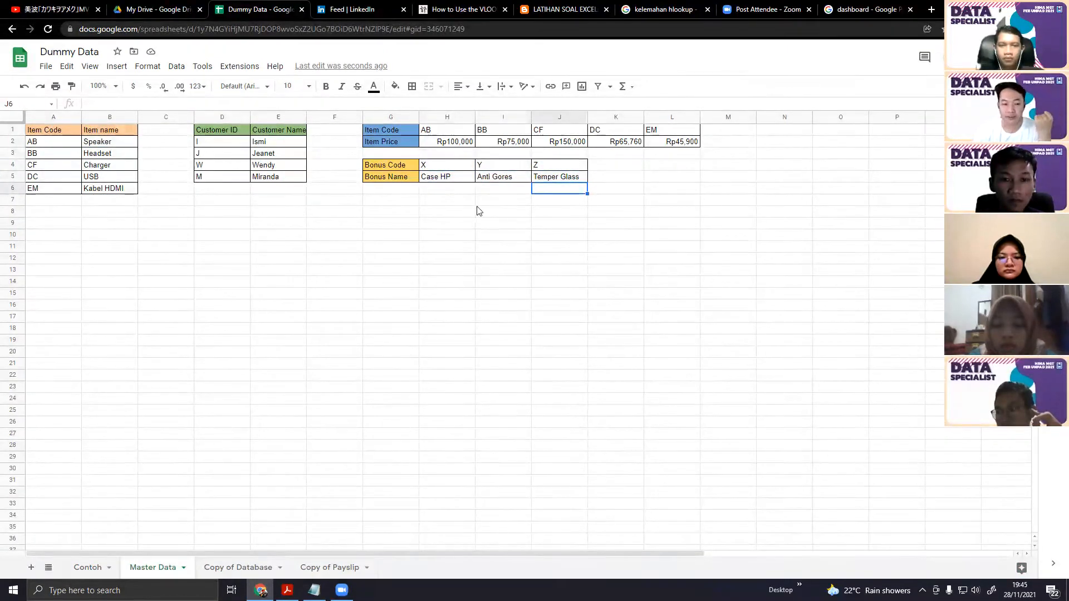
click(85, 569)
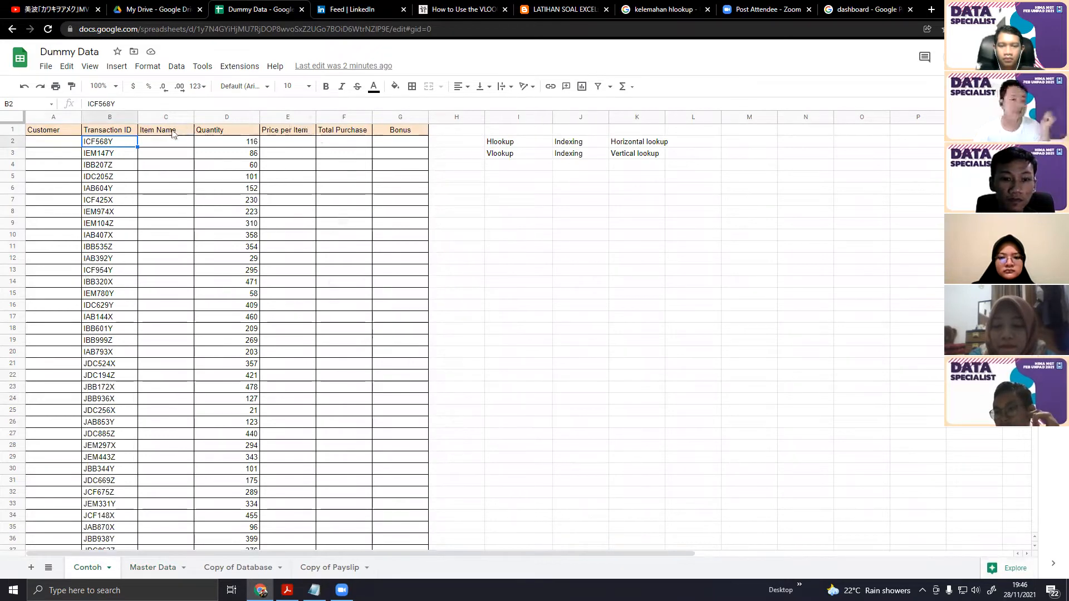
click(69, 147)
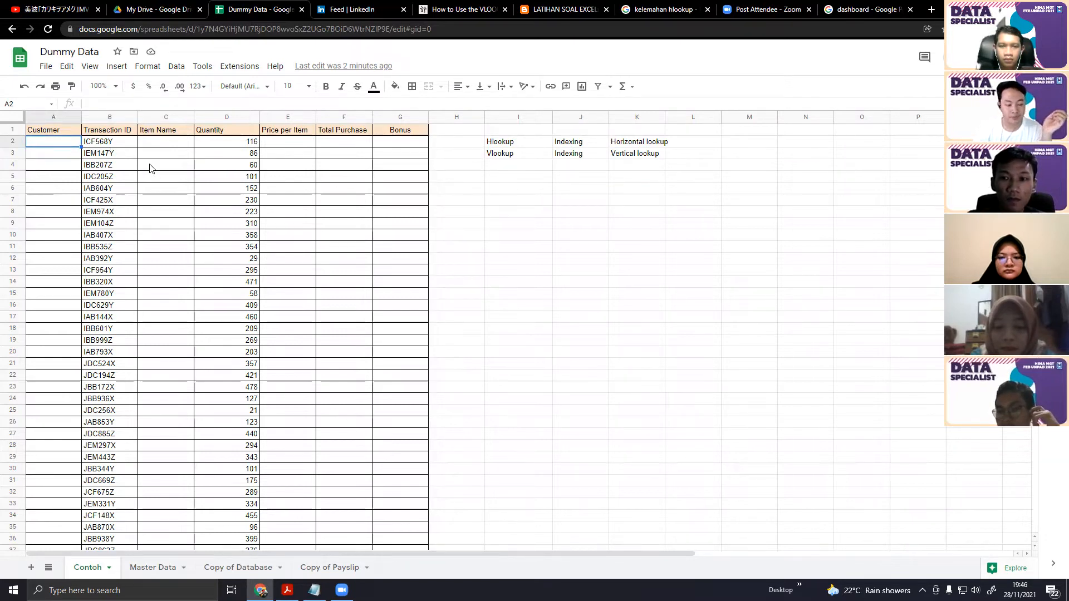
key(Right)
key(Right)
key(Right)
key(Right)
key(Right)
key(Right)
key(Right)
key(Right)
key(Down)
key(Down)
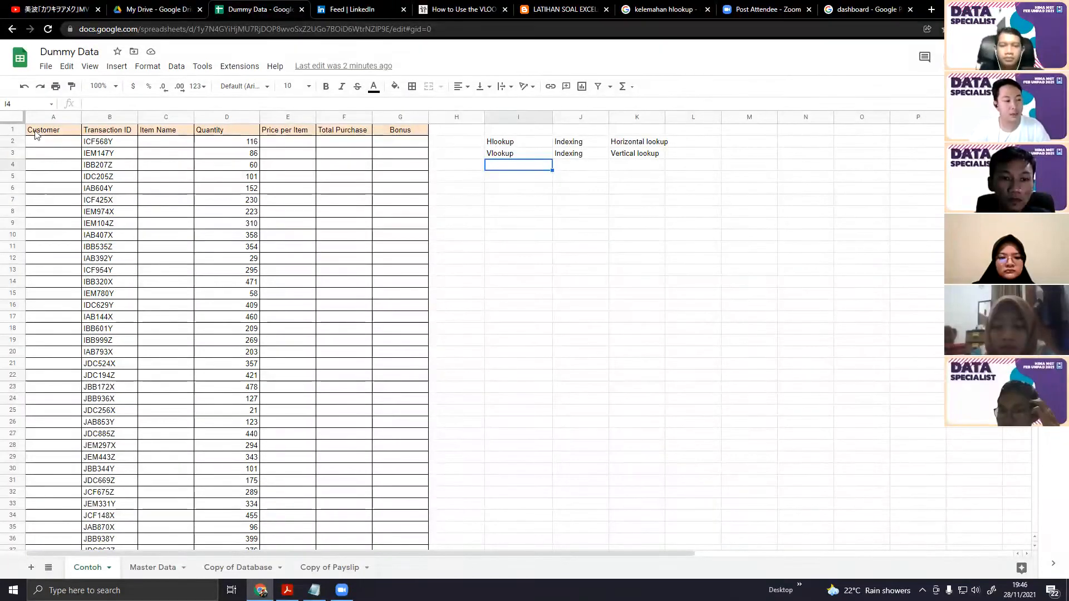
click(64, 142)
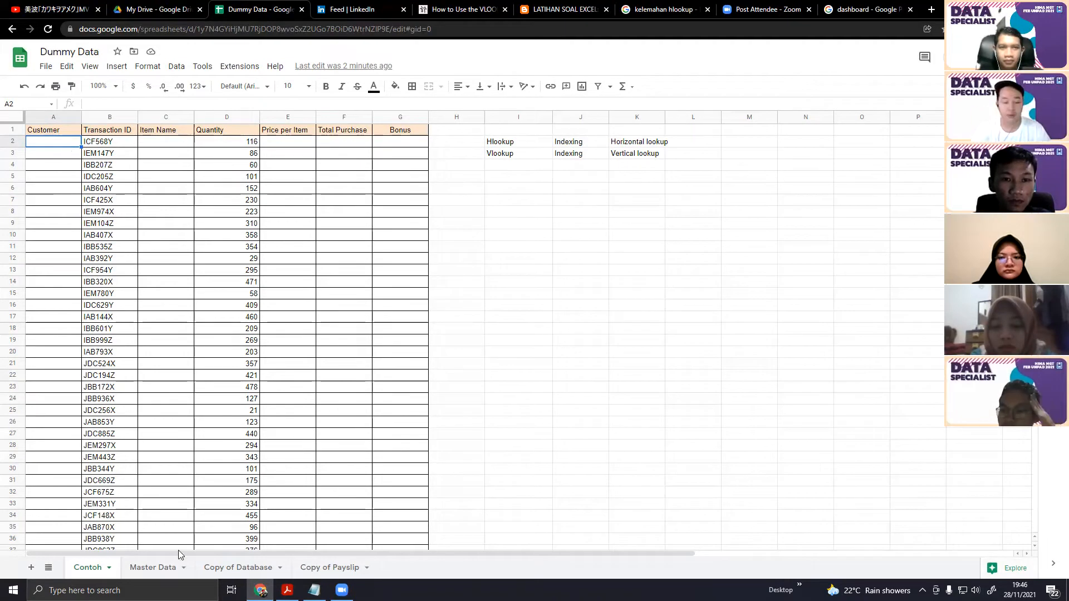
click(314, 590)
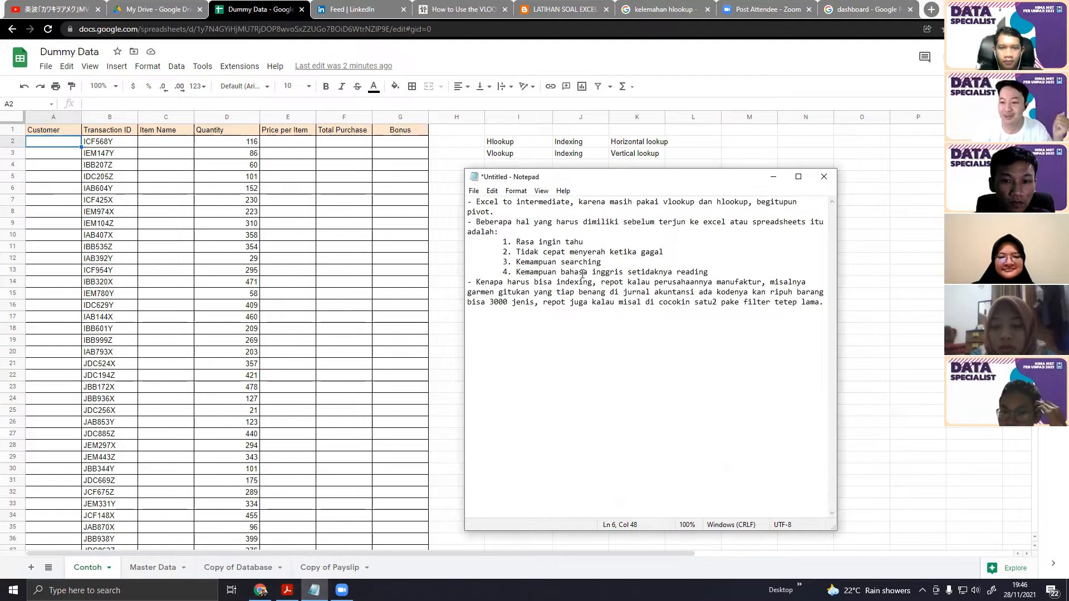
drag(607, 179, 655, 206)
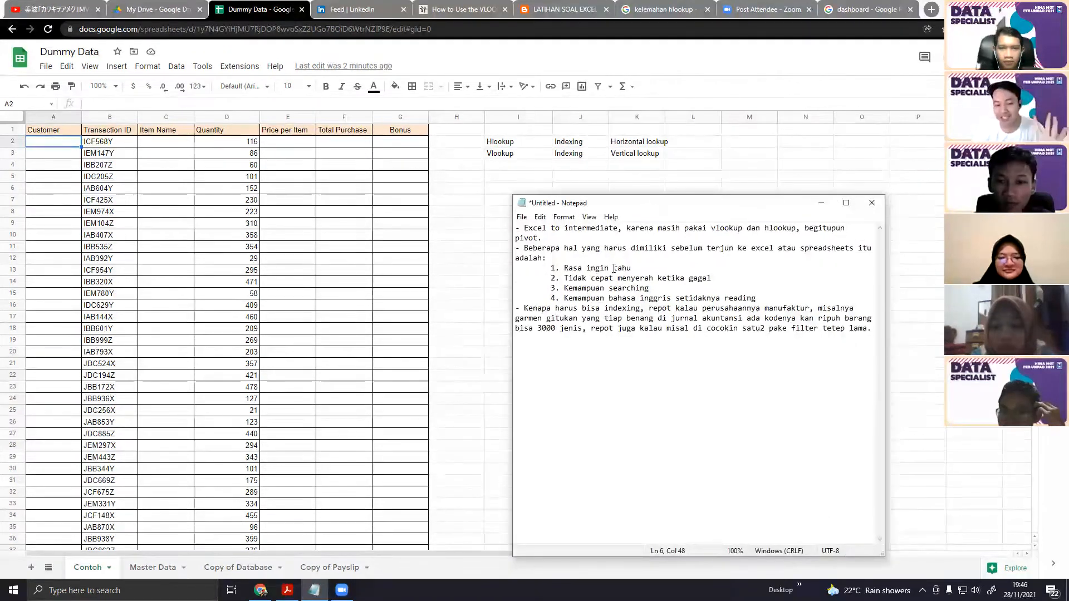
drag(564, 269, 643, 268)
drag(564, 278, 715, 278)
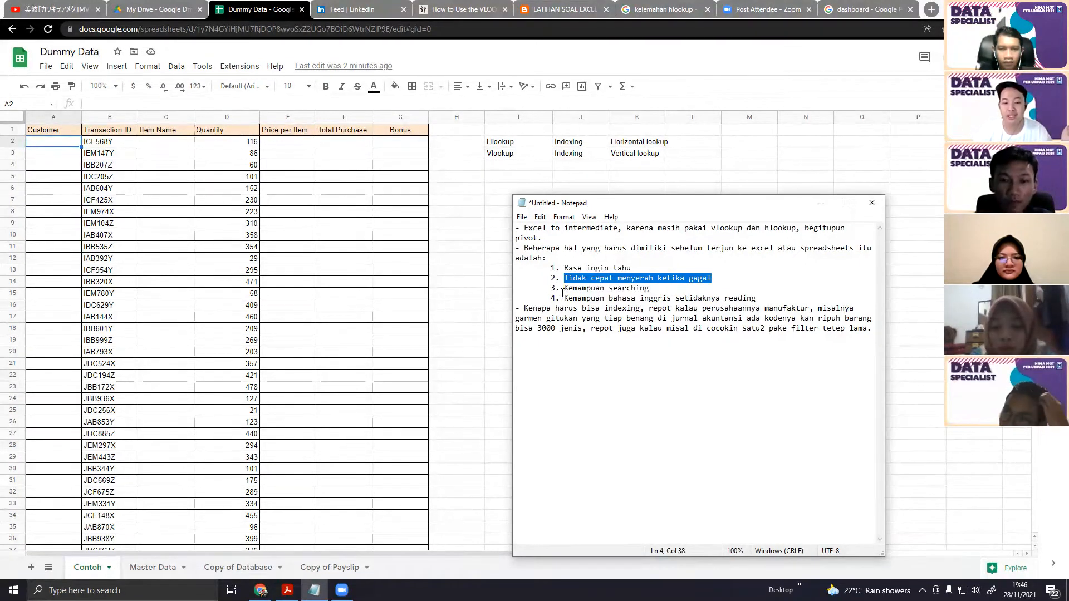
drag(566, 290, 655, 290)
click(671, 292)
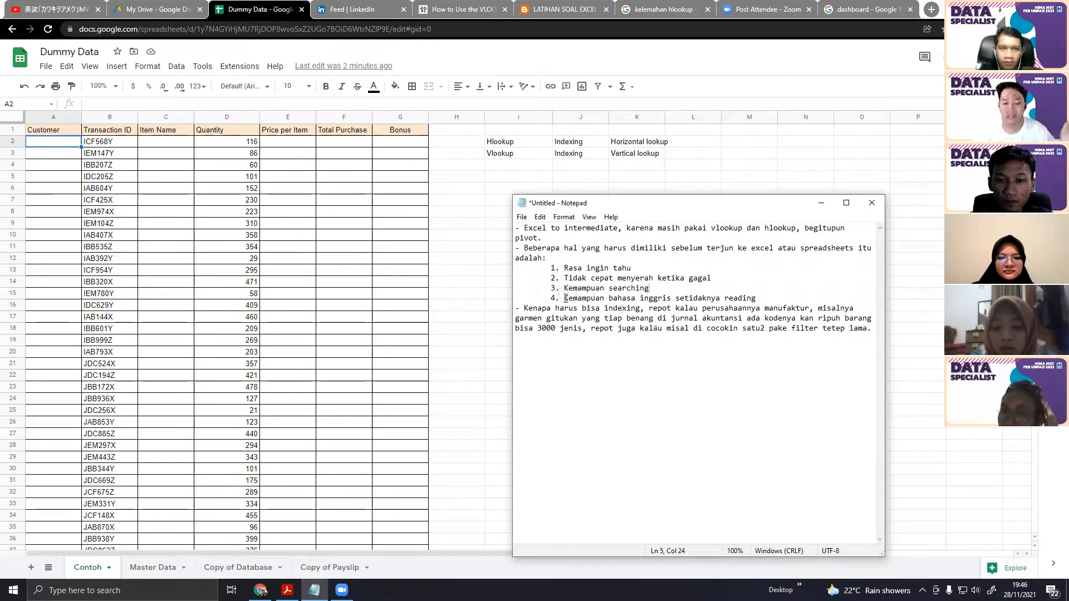
drag(756, 298, 560, 298)
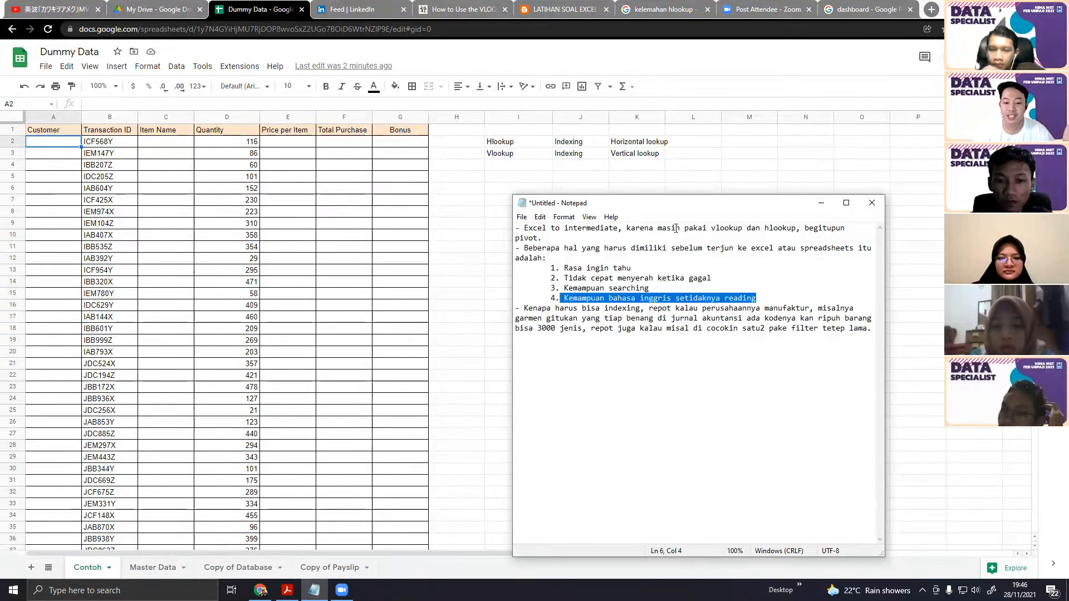
click(751, 155)
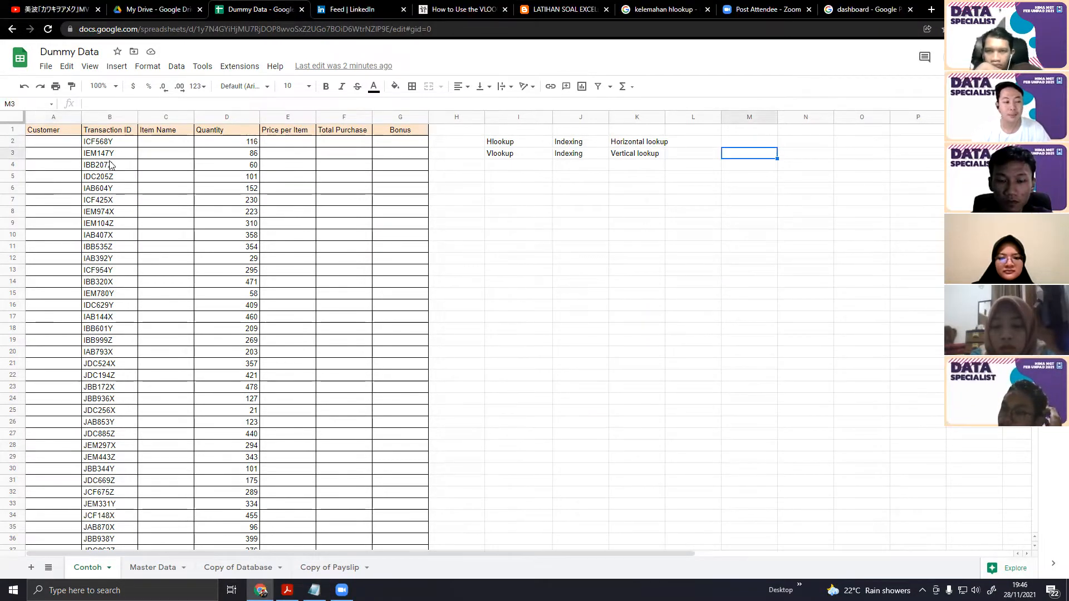
click(75, 145)
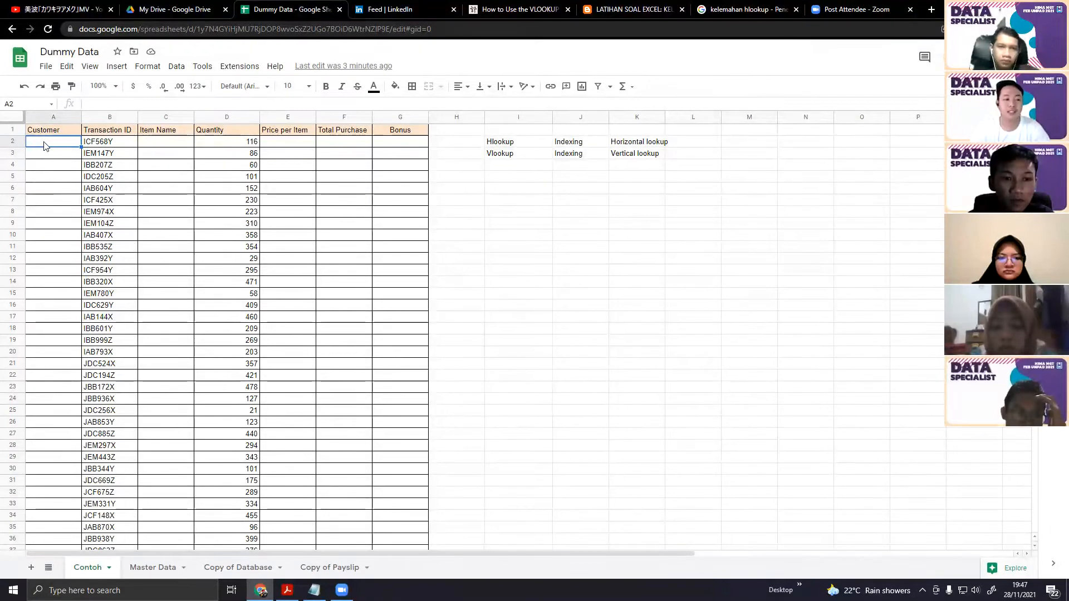
click(533, 150)
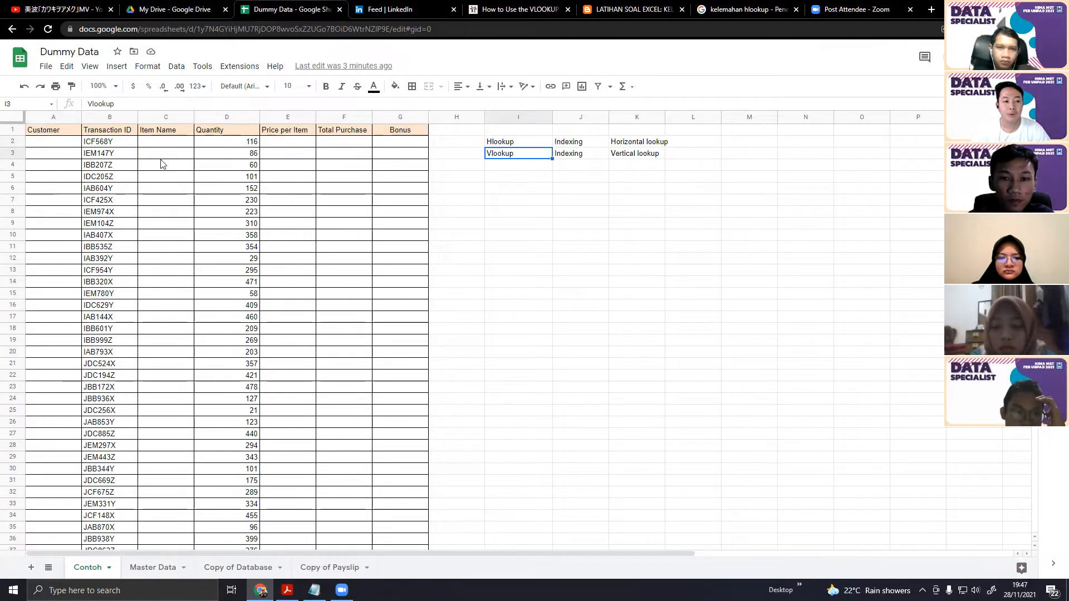
click(92, 142)
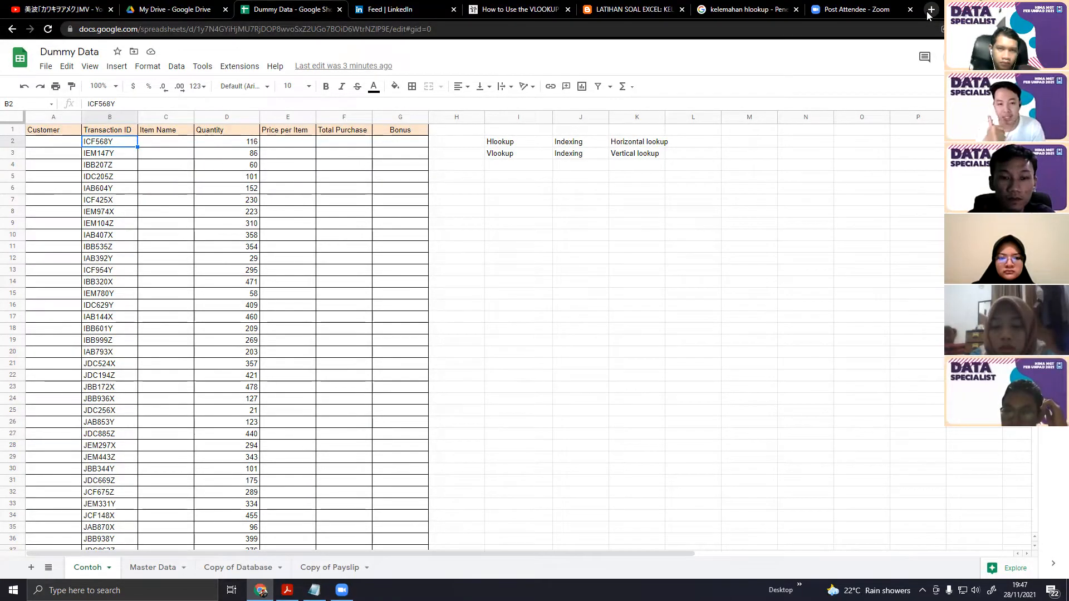
key(Left)
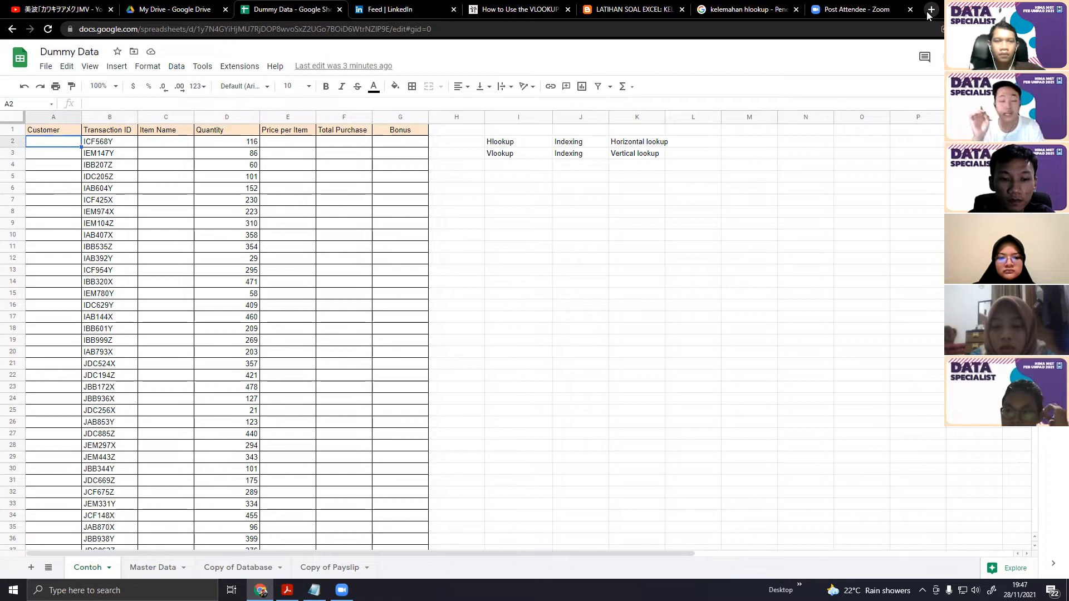
text(=)
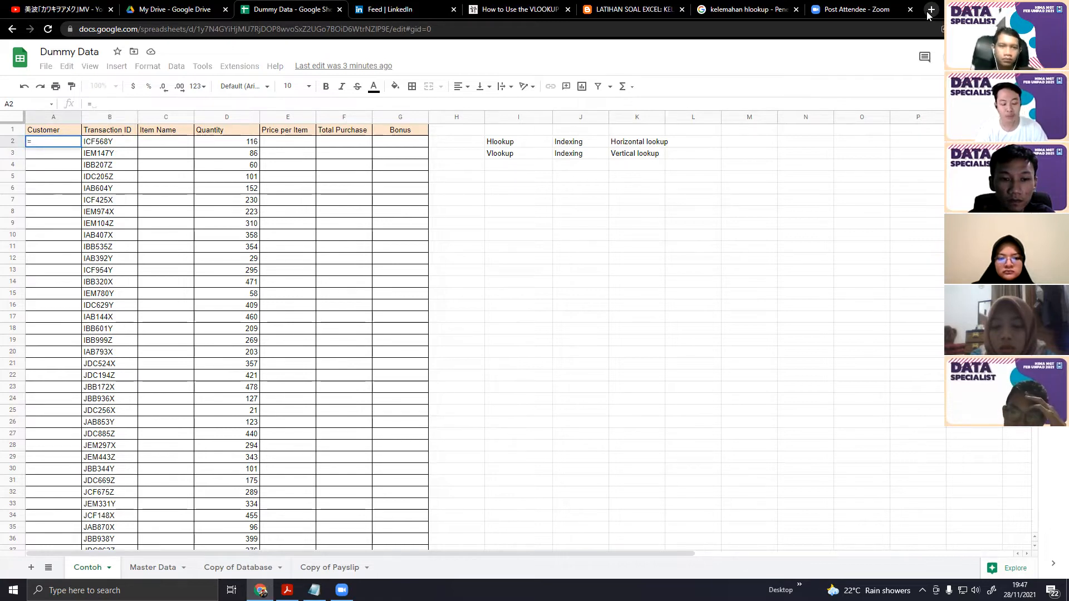
text(vl)
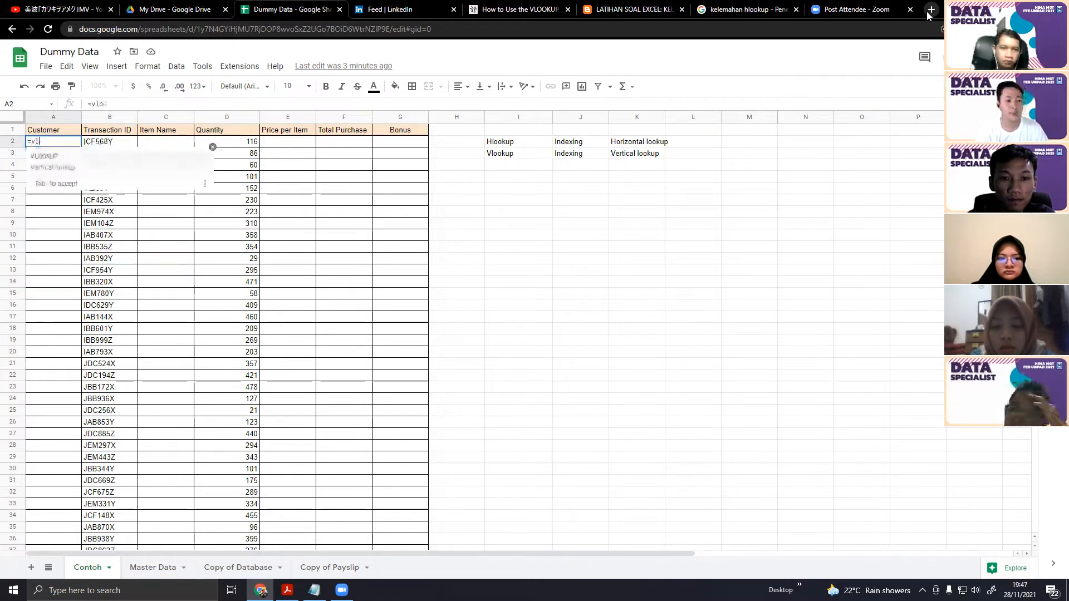
key(Tab)
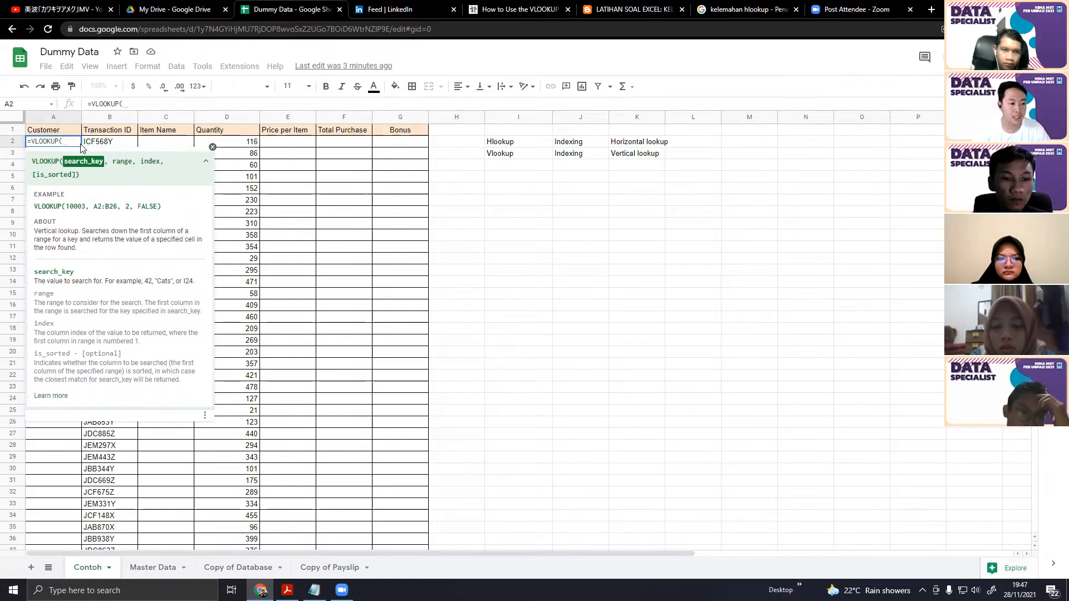
key(BackSpace)
key(BackSpace)
key(BackSpace)
key(BackSpace)
key(BackSpace)
key(BackSpace)
key(BackSpace)
key(BackSpace)
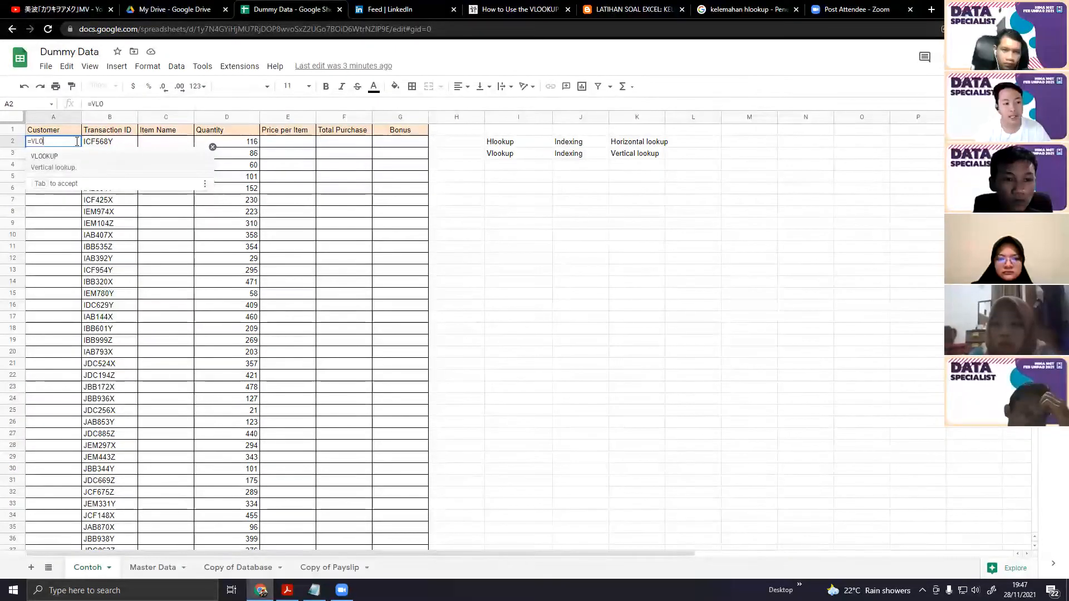
text(vLOOKUP()
key(Tab)
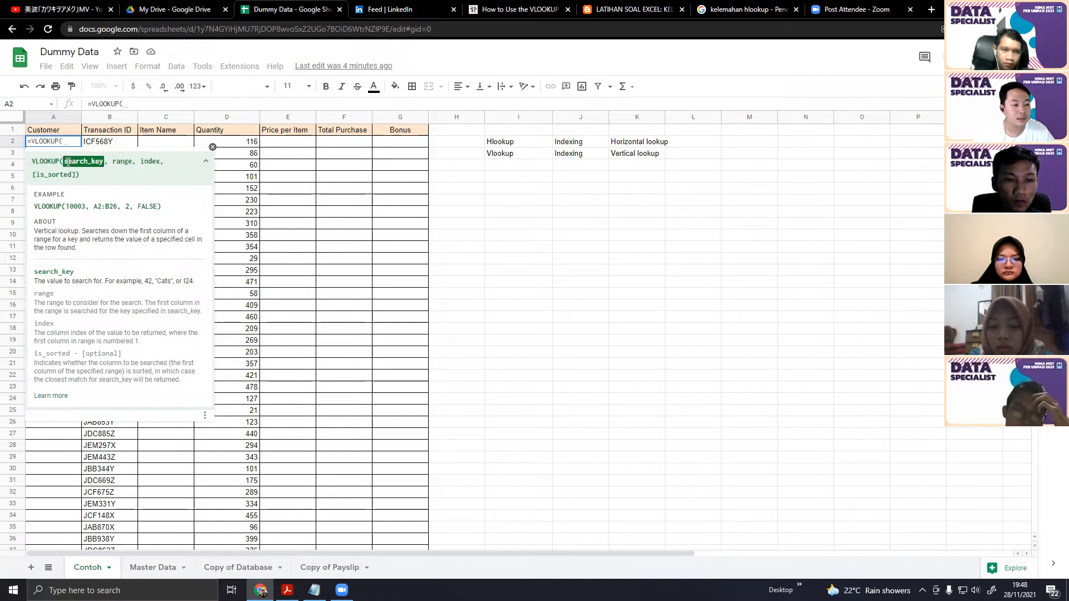
key(BackSpace)
key(BackSpace)
key(BackSpace)
key(BackSpace)
key(BackSpace)
key(BackSpace)
key(BackSpace)
key(BackSpace)
key(BackSpace)
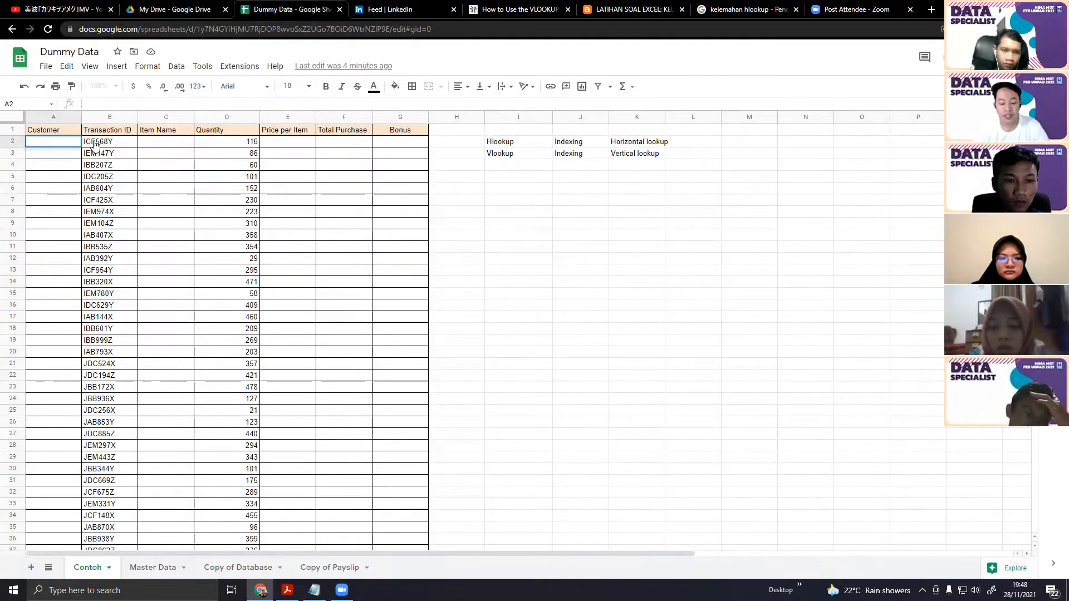
text(=)
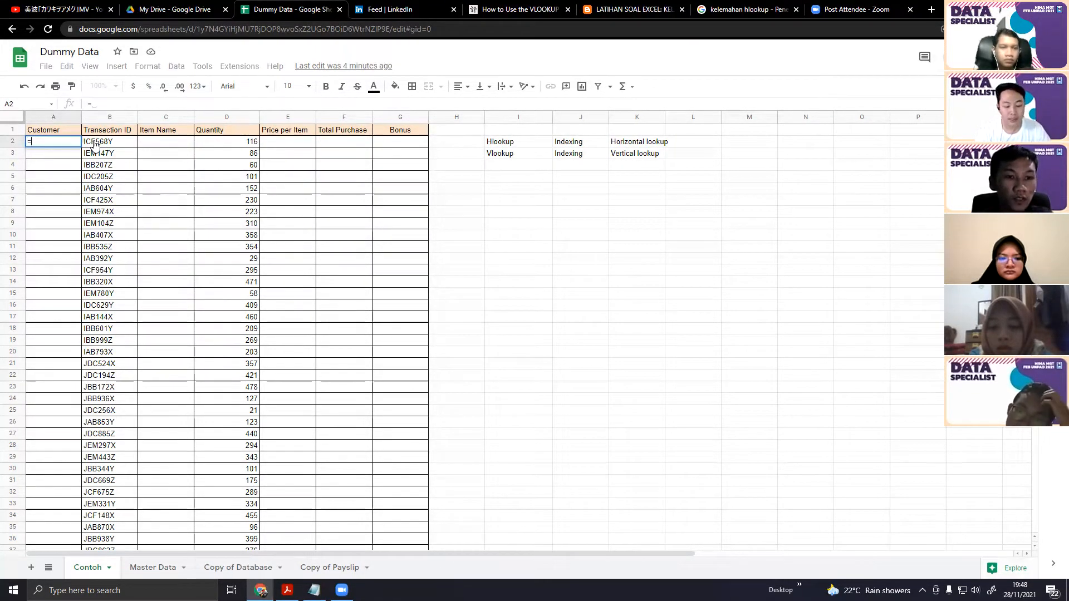
text(v1)
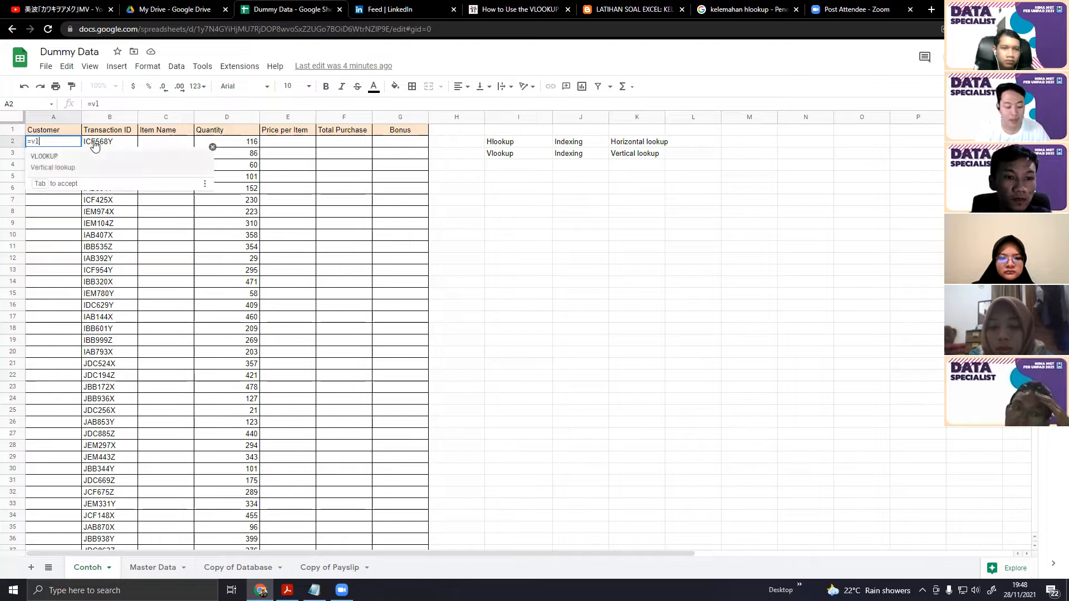
key(BackSpace)
key(BackSpace)
key(BackSpace)
key(BackSpace)
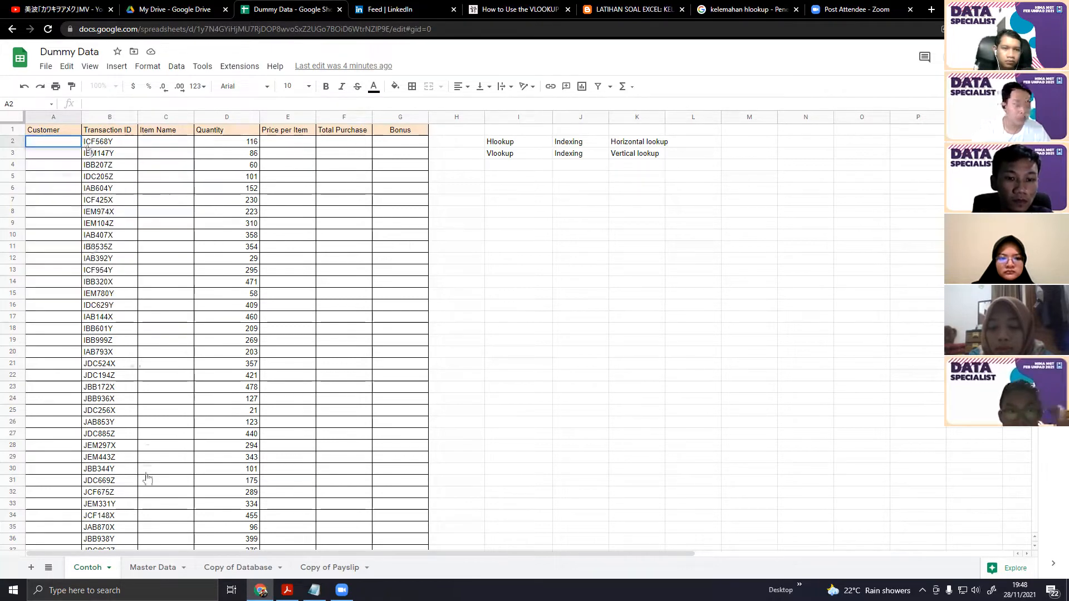
click(165, 568)
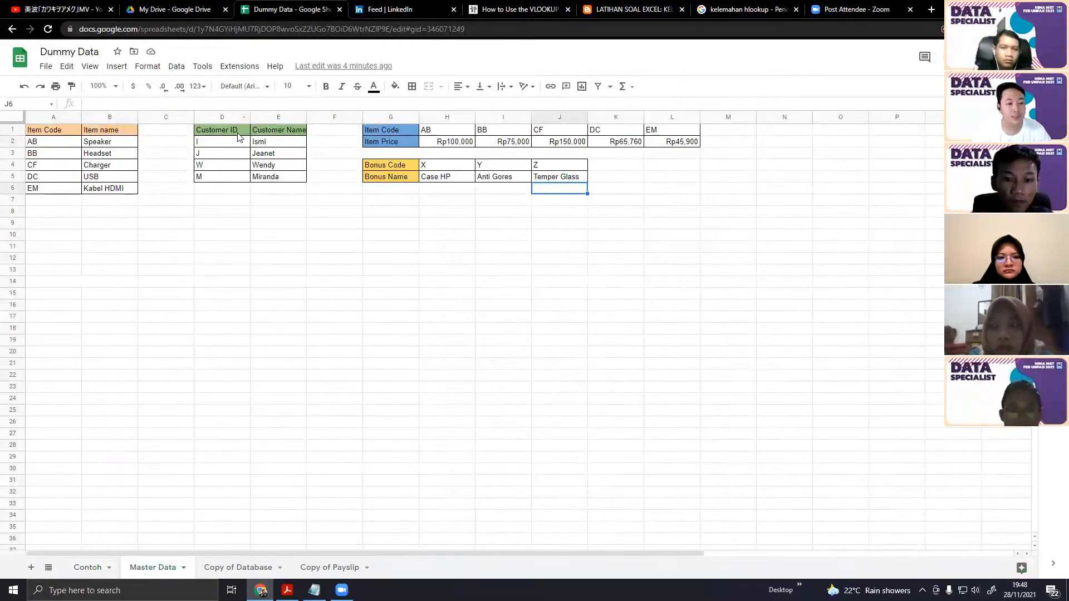
drag(237, 133, 271, 178)
click(327, 191)
drag(228, 132, 275, 178)
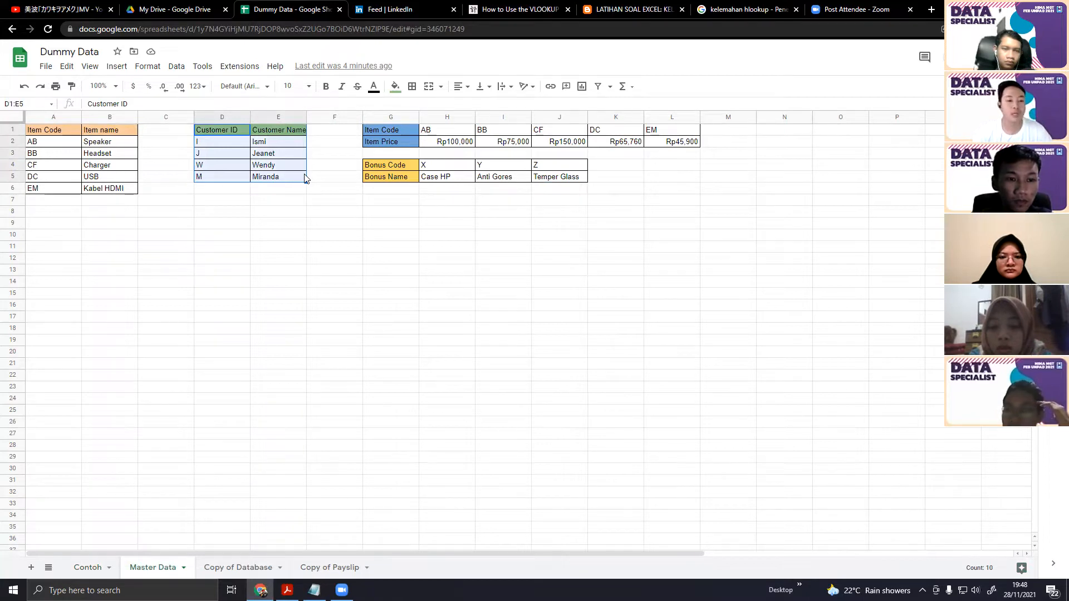
click(86, 568)
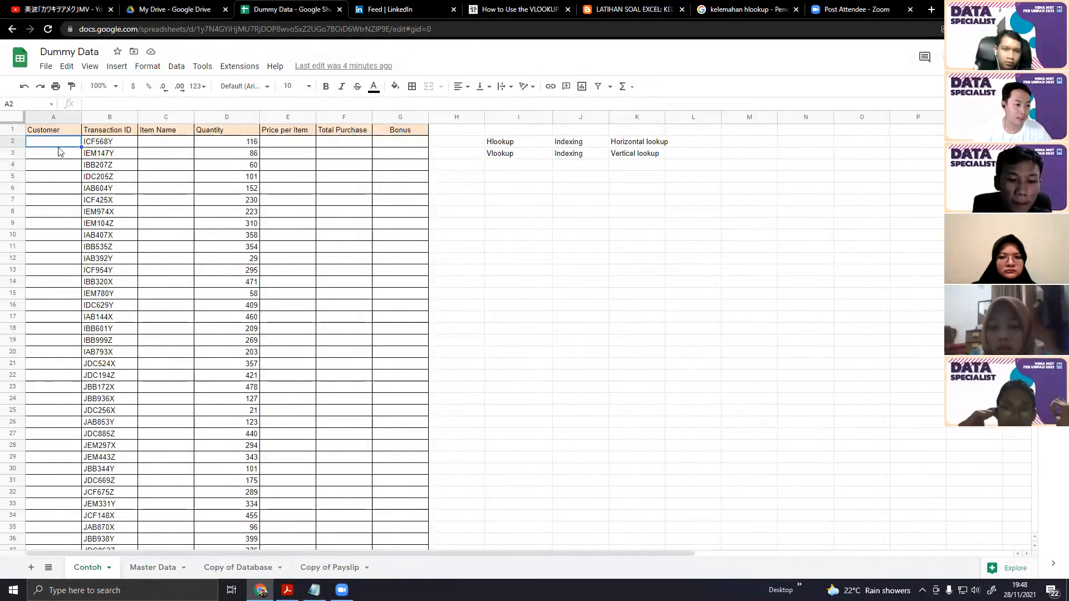
text(=vl)
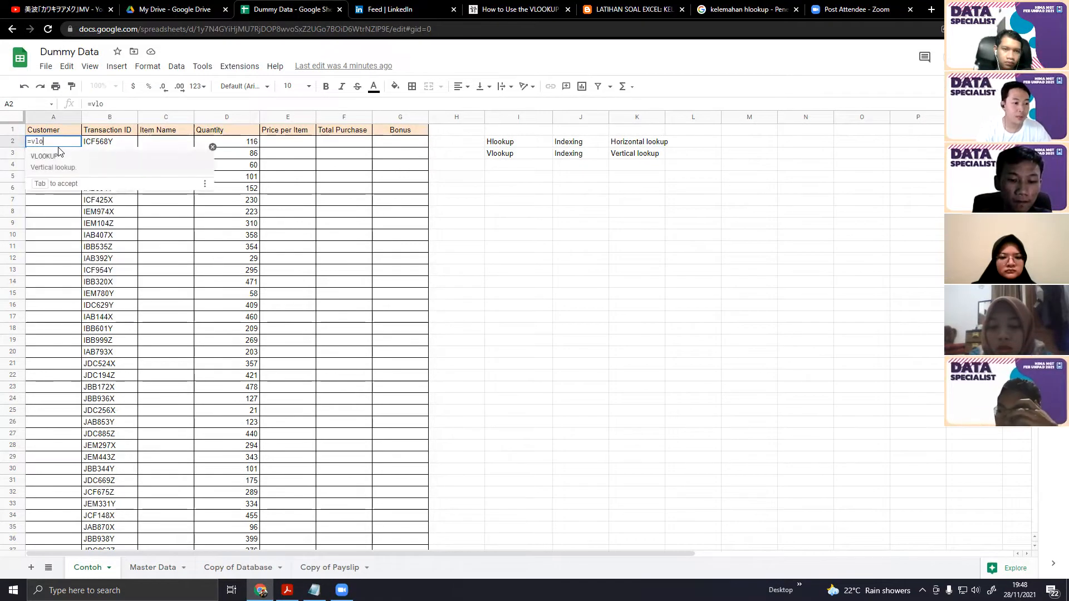
text(o)
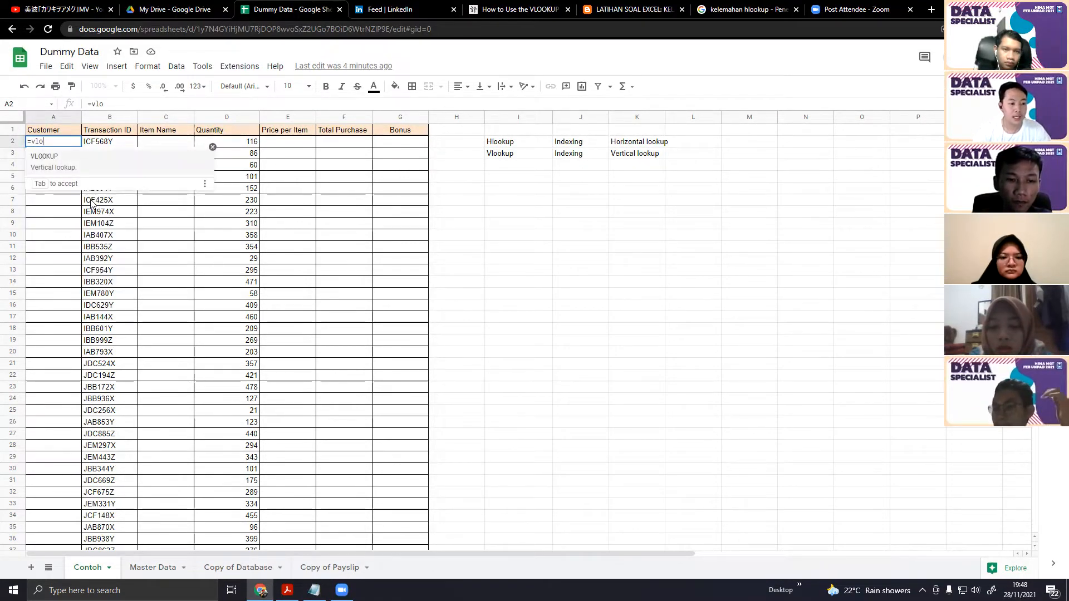
key(Tab)
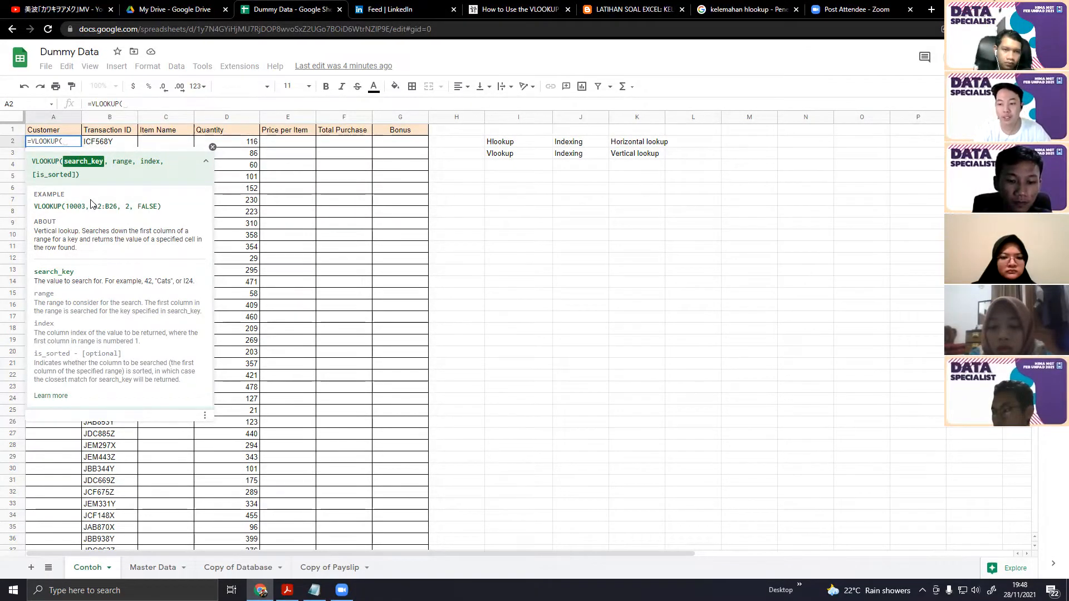
click(124, 145)
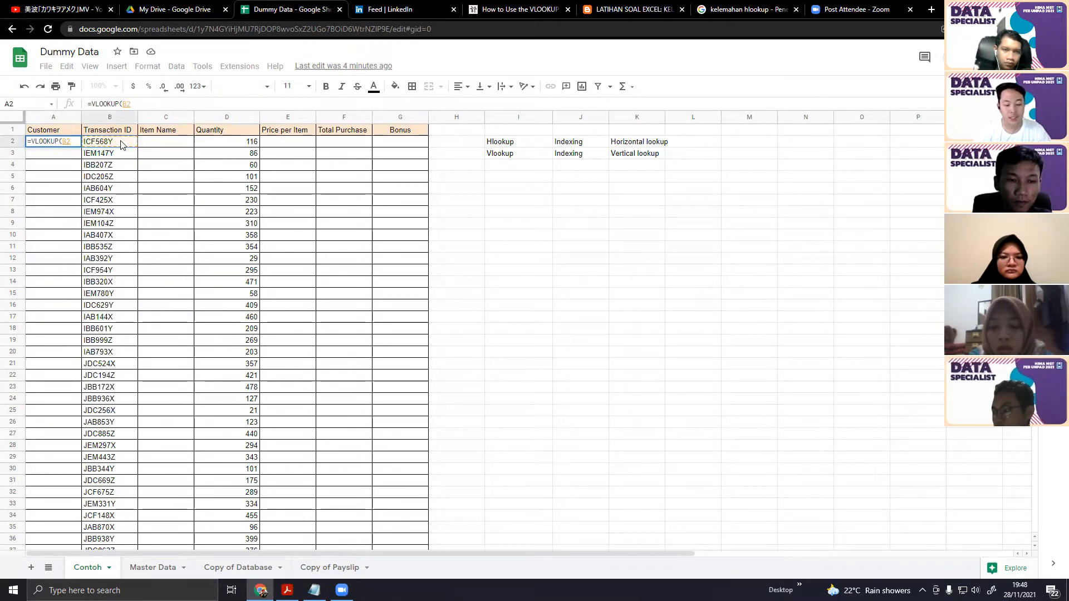
key(BackSpace)
key(BackSpace)
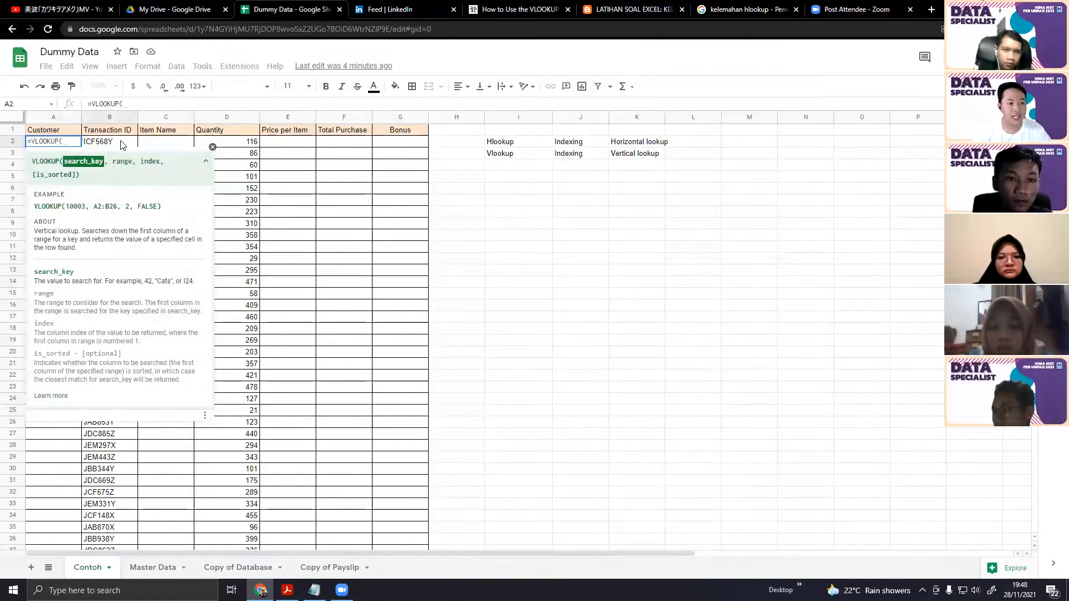
key(Escape)
key(Right)
key(Right)
key(Right)
key(Right)
key(Right)
key(Right)
key(Right)
Enter Left, Mid and Right in I4:I6 under the Vlookup note
key(Down)
key(Down)
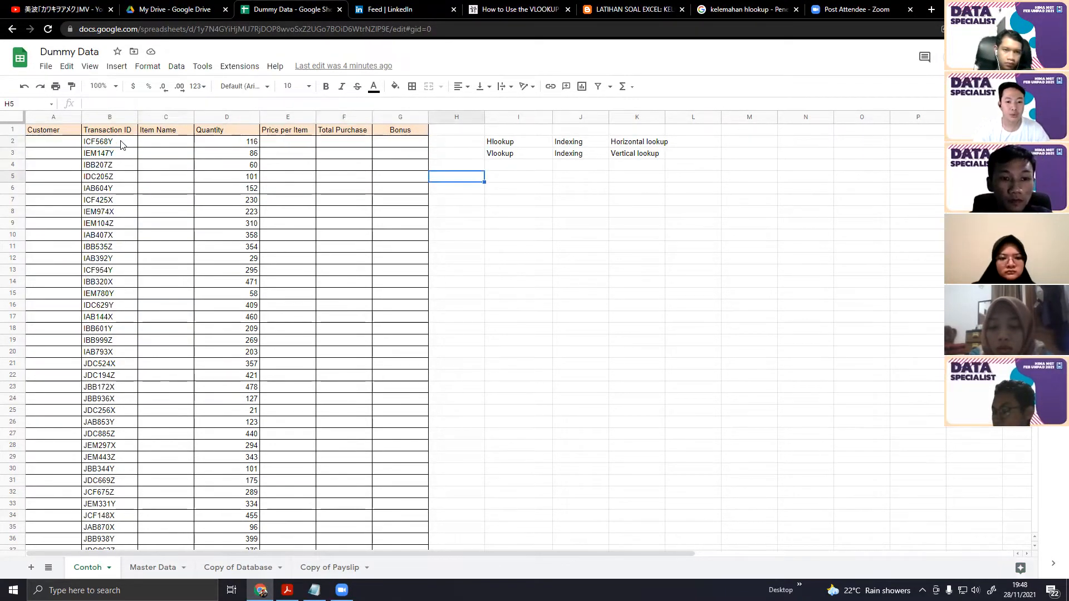
key(Right)
text(Left)
key(Return)
text(Mid)
key(Return)
text(Right)
key(BackSpace)
key(BackSpace)
key(BackSpace)
key(BackSpace)
key(BackSpace)
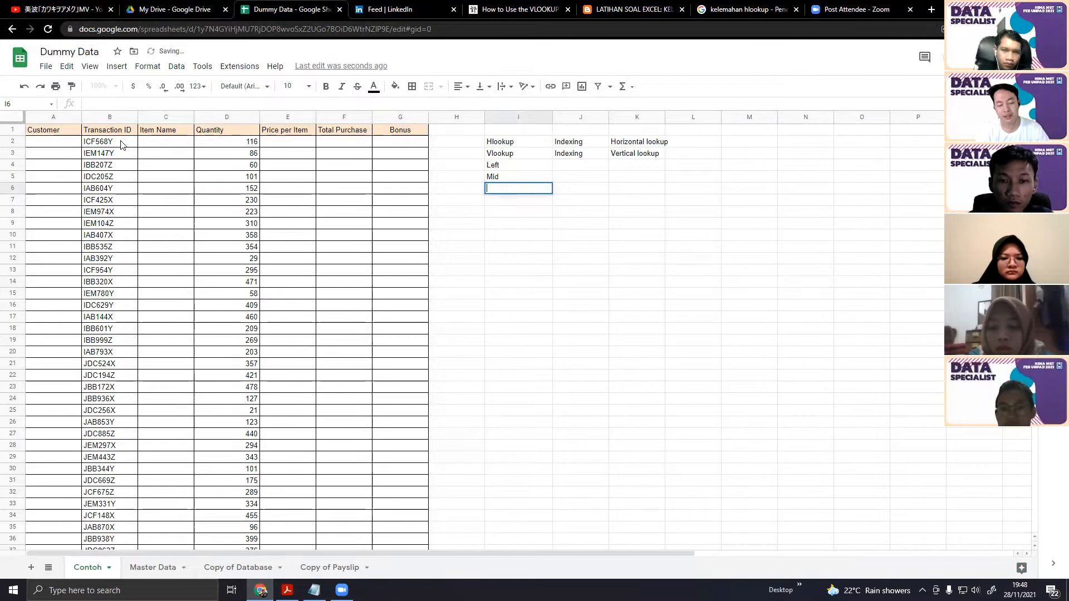
text(Right)
key(Return)
Go back to A2 and start a =VLOOKUP( formula
key(Up)
key(Up)
key(Up)
key(Left)
key(Left)
key(Left)
key(Left)
key(Left)
key(Left)
key(Left)
key(Left)
key(Up)
key(Up)
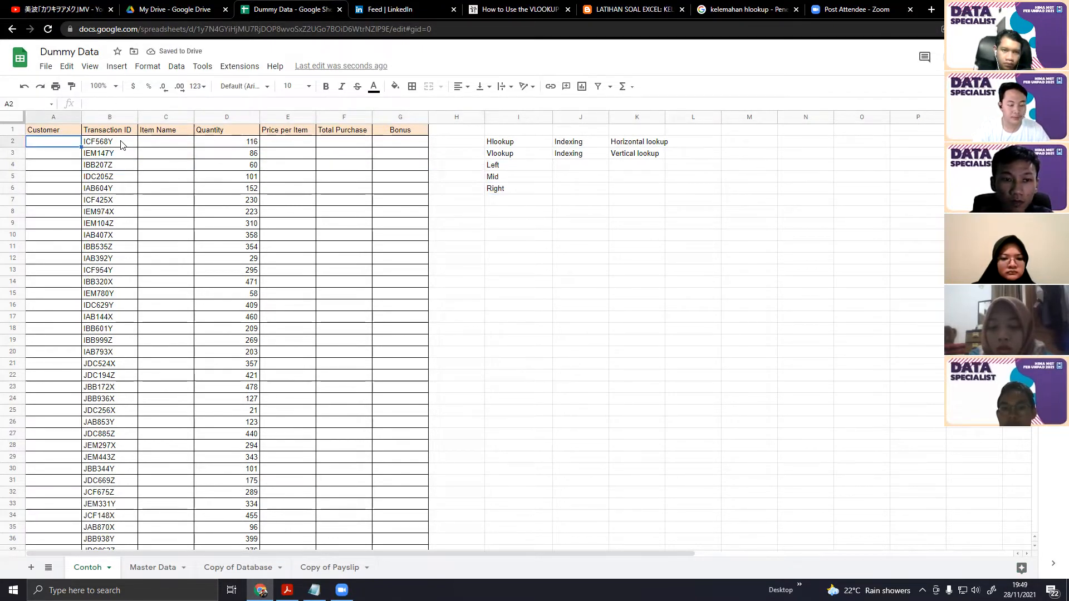
text(=)
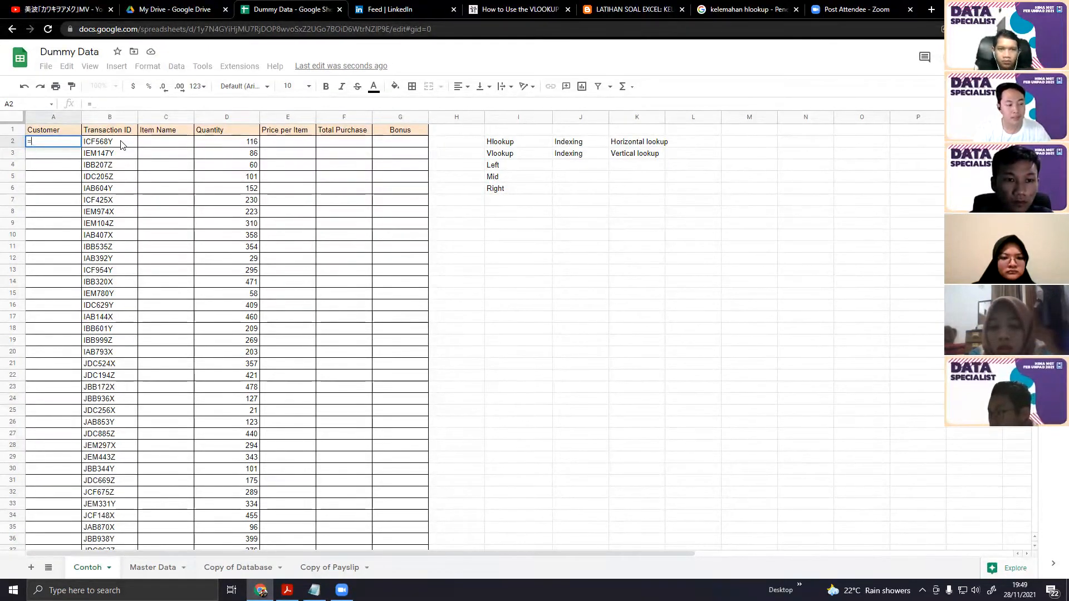
text(VLOOKUP()
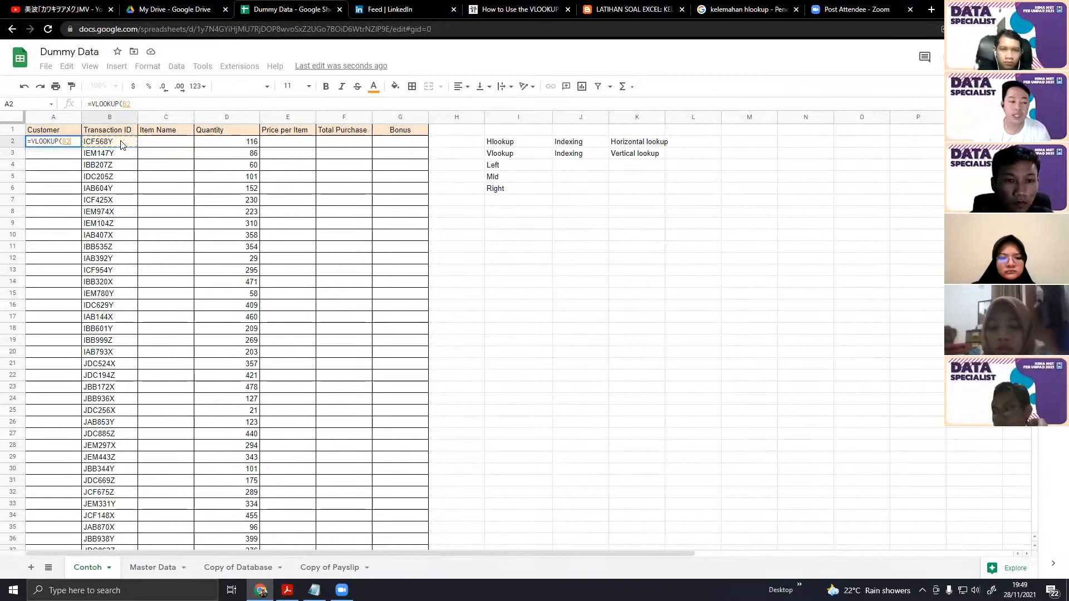
Make LEFT(B2,1) the search key in A2's VLOOKUP, then go to Master Data for the range
key(BackSpace)
key(BackSpace)
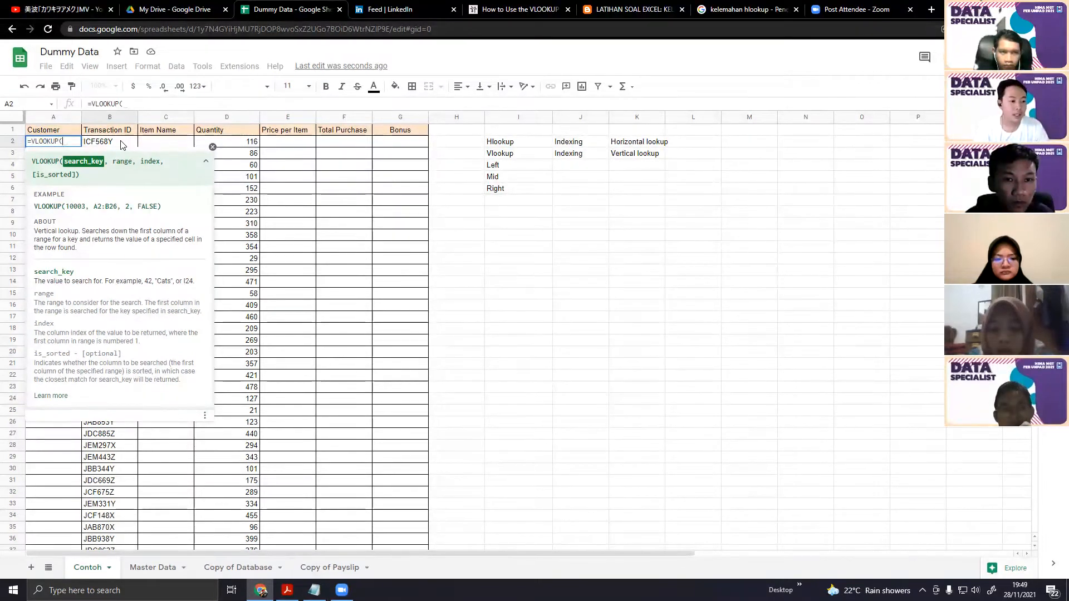
text(left)
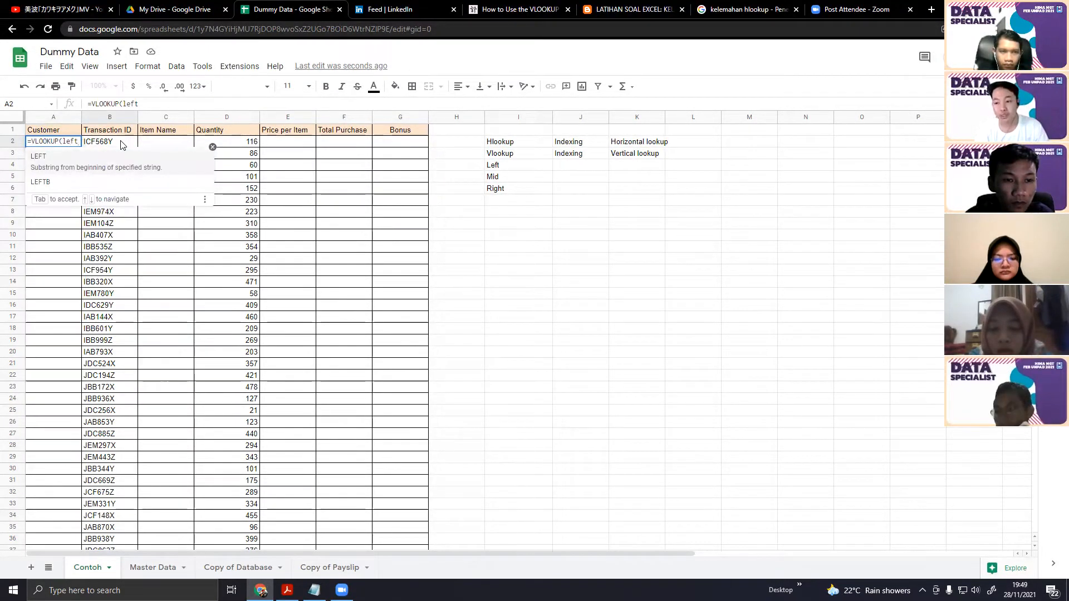
key(Tab)
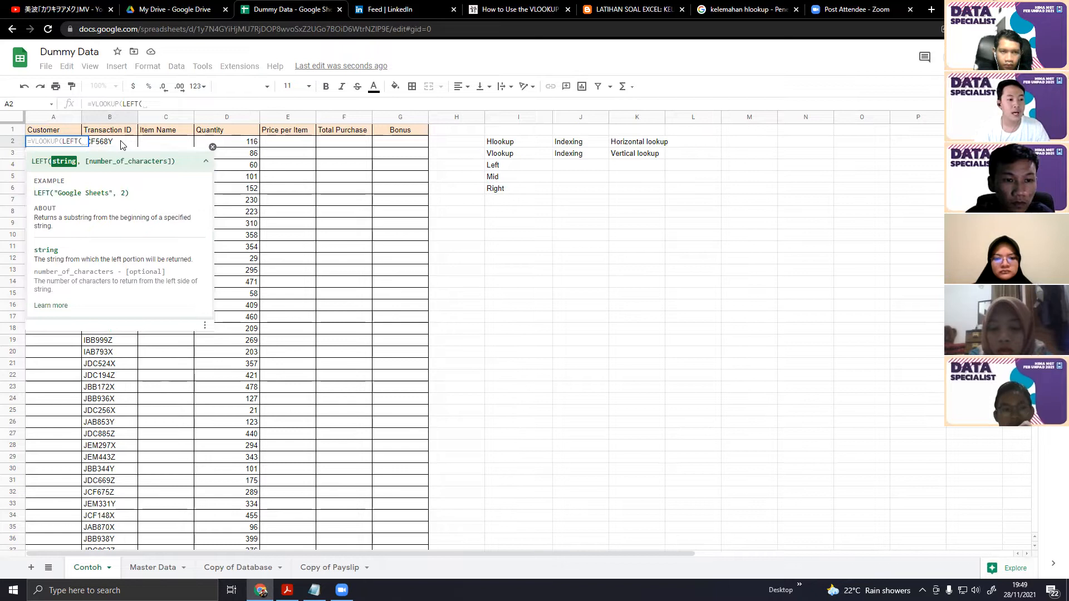
click(122, 145)
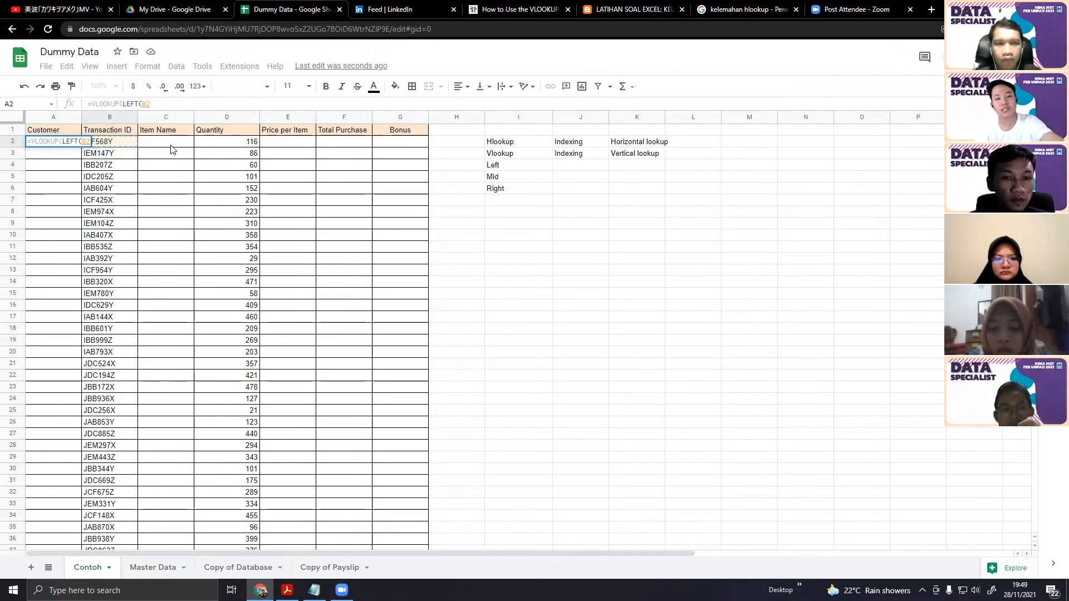
text(,)
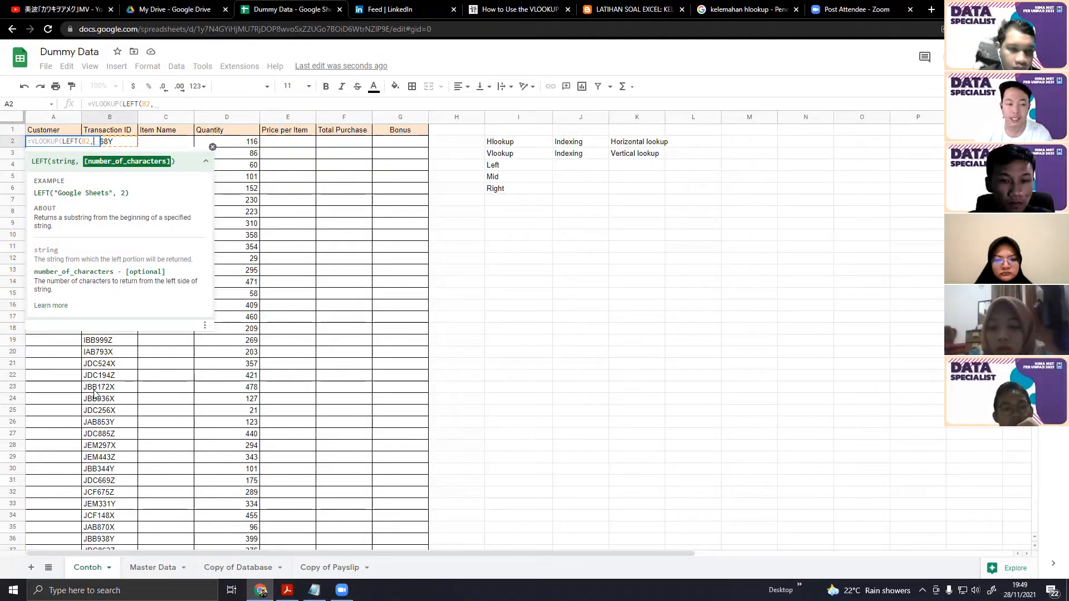
text(1)
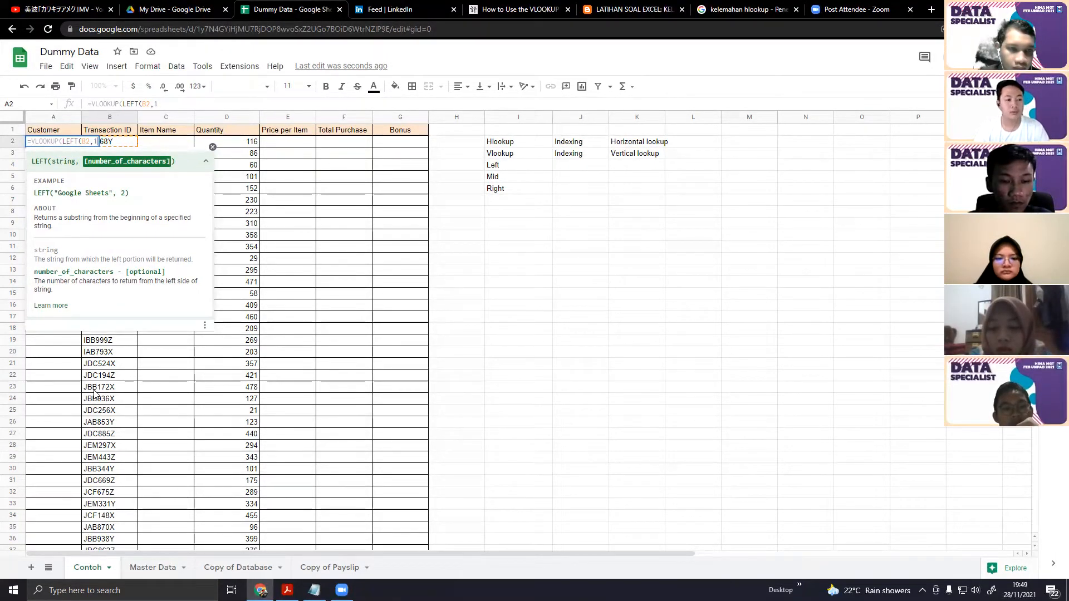
text())
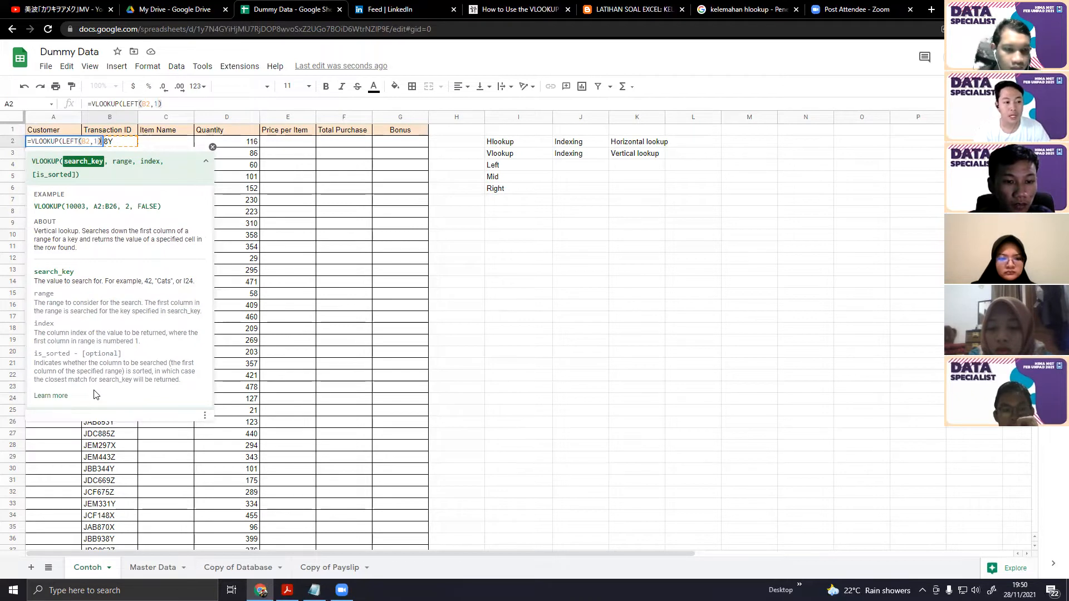
text(,)
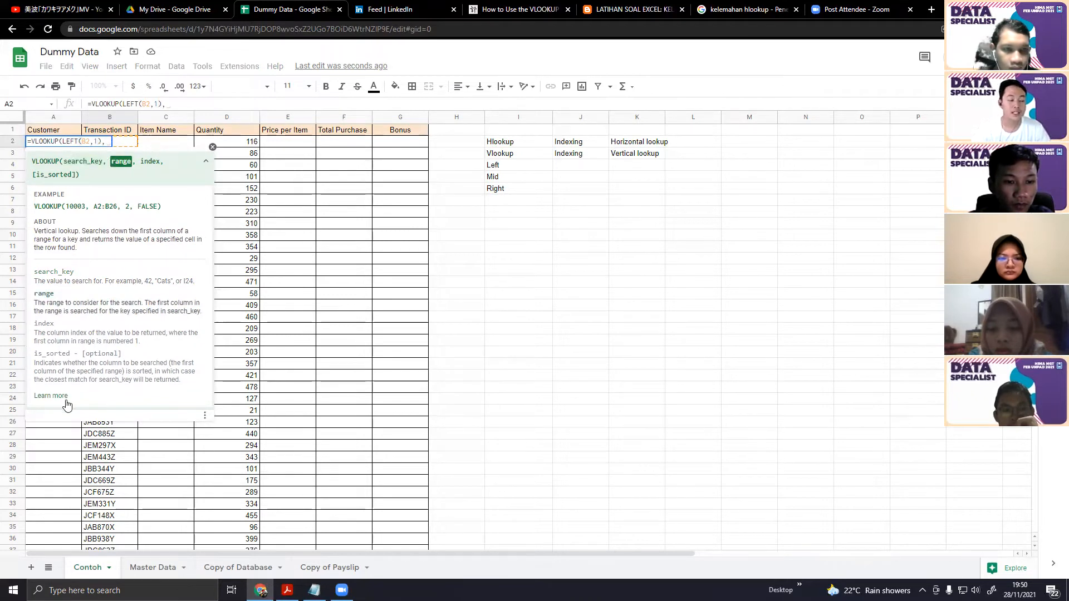
click(146, 568)
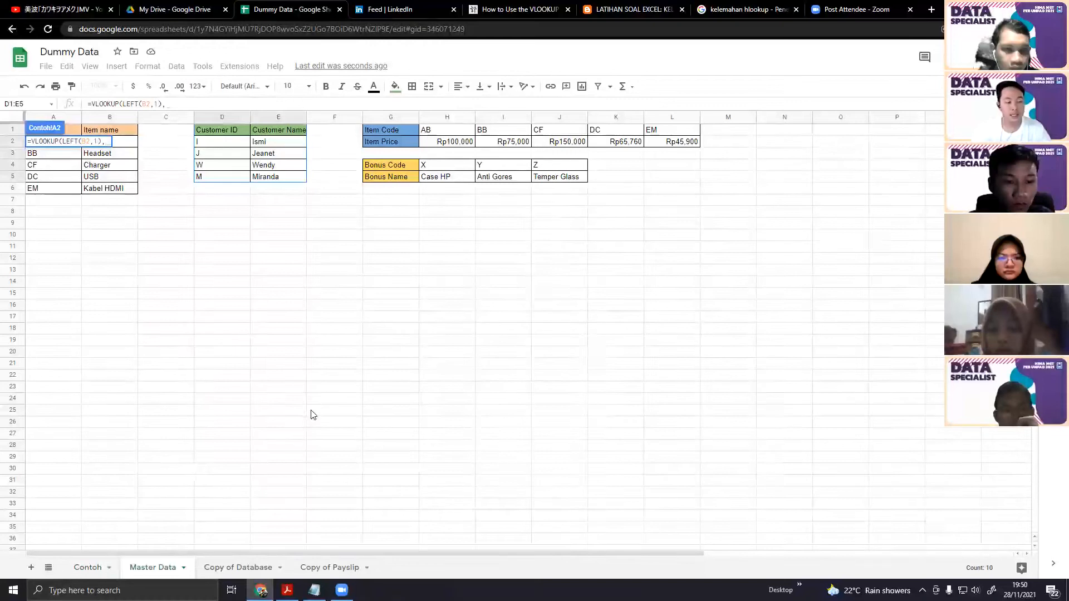
Finish A2 as =VLOOKUP(LEFT(B2,1),'Master Data'!$D$1:$E$5,2) and commit it
drag(211, 134, 284, 178)
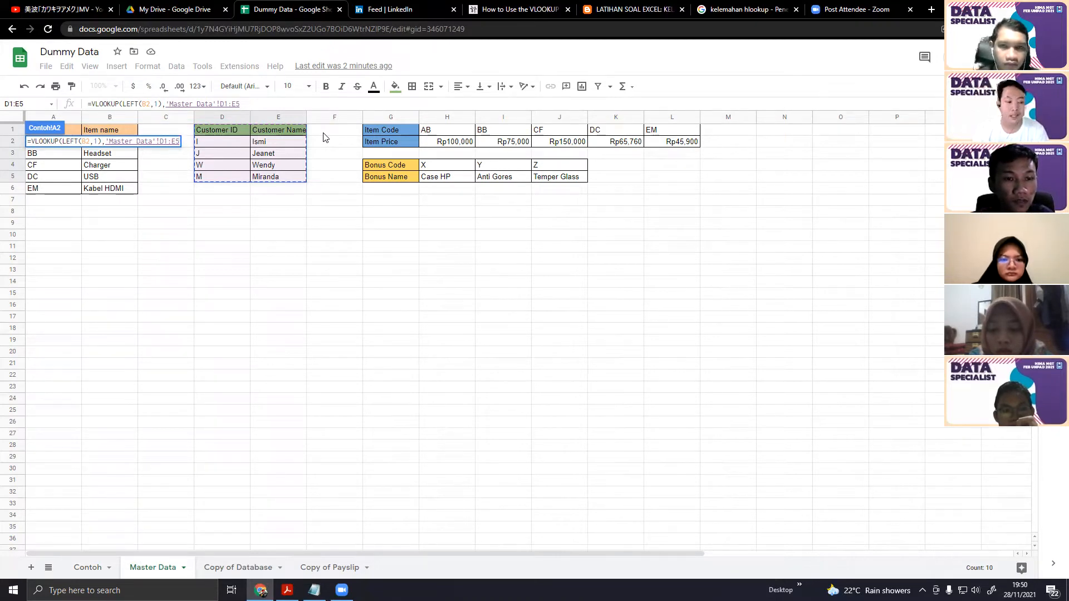
drag(225, 133, 283, 174)
key(F4)
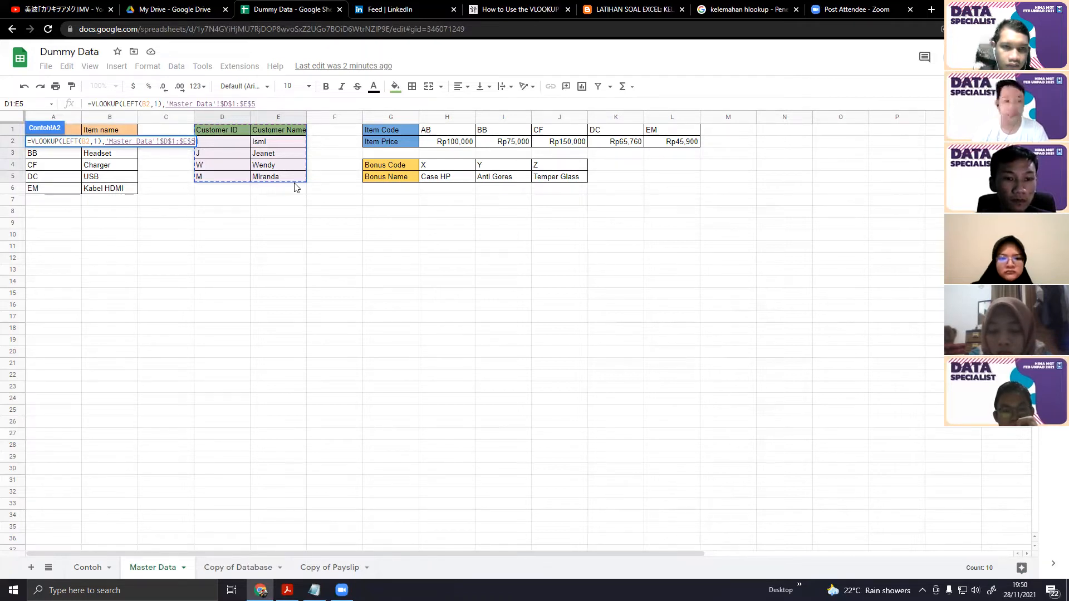
text(,)
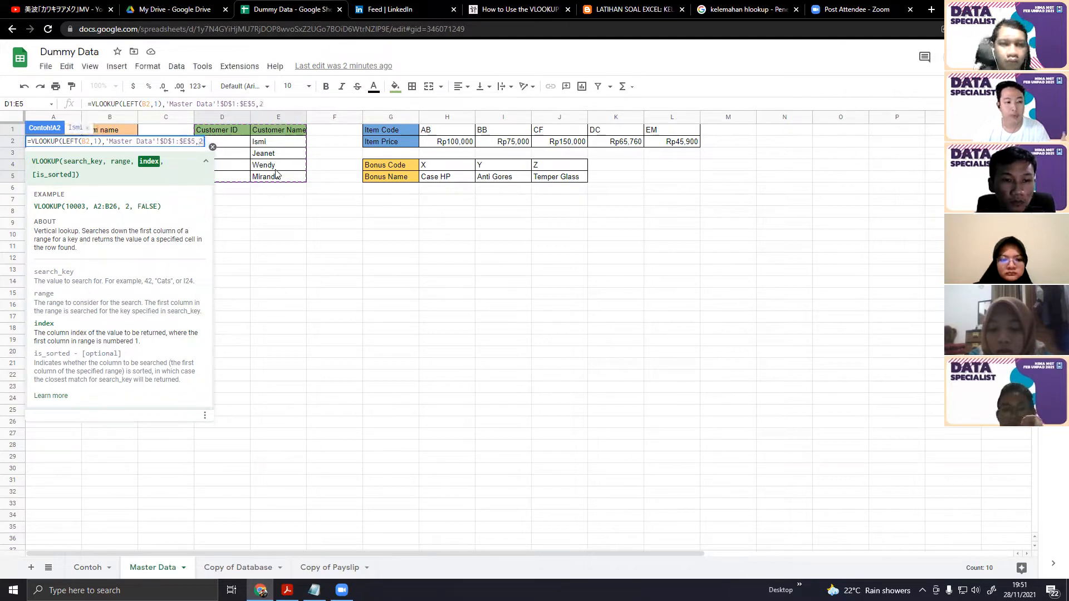
text(2))
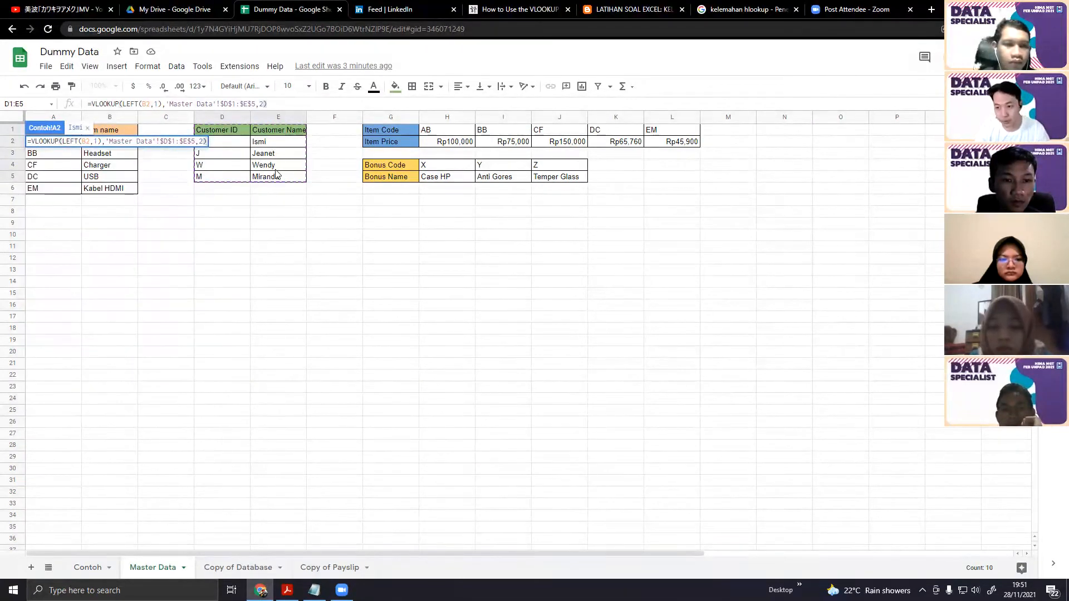
key(Return)
key(Right)
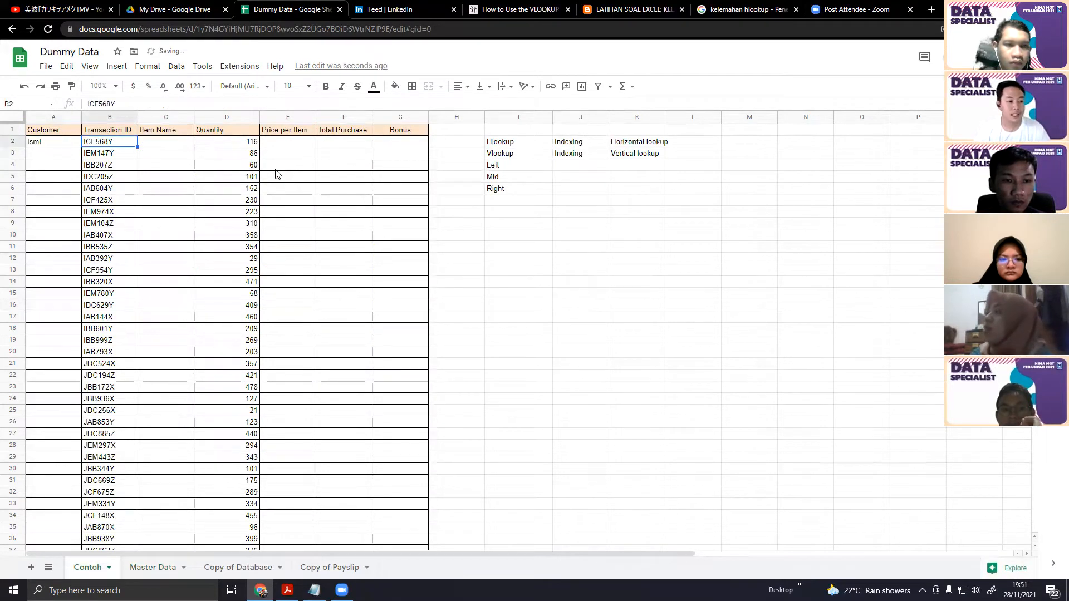
Check the transaction IDs and the Master Data sheet, then return to Contoh
key(Down)
key(Down)
key(Down)
key(Down)
key(Down)
key(Down)
key(Down)
key(Down)
key(Down)
key(Down)
key(Down)
key(Down)
key(Down)
key(Down)
key(Down)
key(Down)
key(Down)
key(Down)
key(Down)
key(Down)
key(Up)
key(Up)
key(Up)
key(Up)
key(Up)
key(Up)
key(Up)
key(Up)
key(Up)
key(Up)
key(Up)
key(Up)
key(Up)
key(Up)
key(Up)
key(Up)
key(Up)
key(Up)
key(Up)
key(Up)
key(Down)
key(Down)
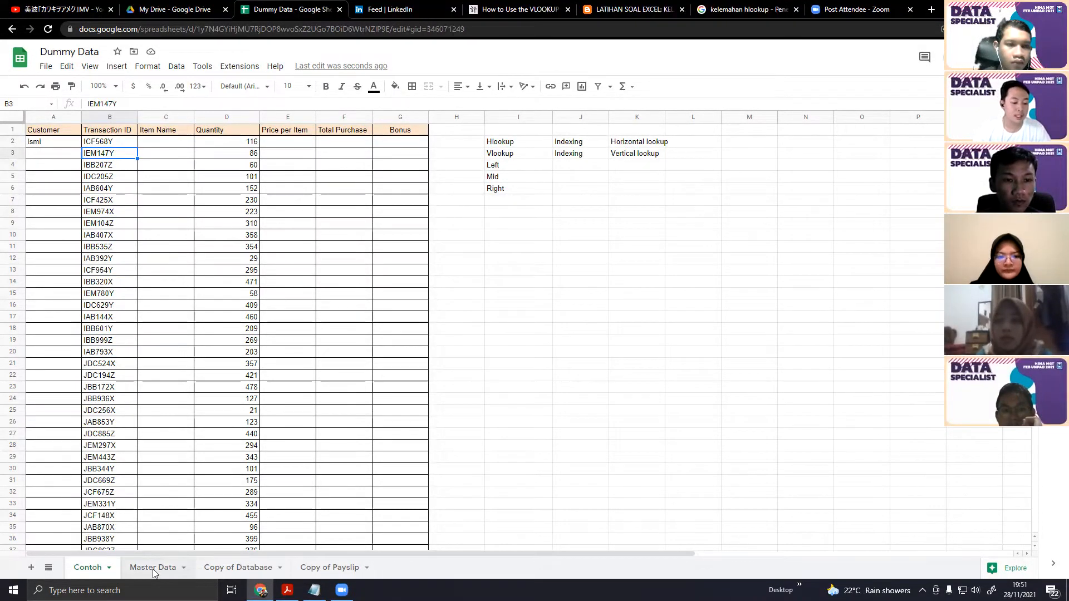
click(152, 569)
click(83, 567)
Fill the A2 lookup formula down the Customer column and scroll to check the names
click(62, 144)
double_click(81, 147)
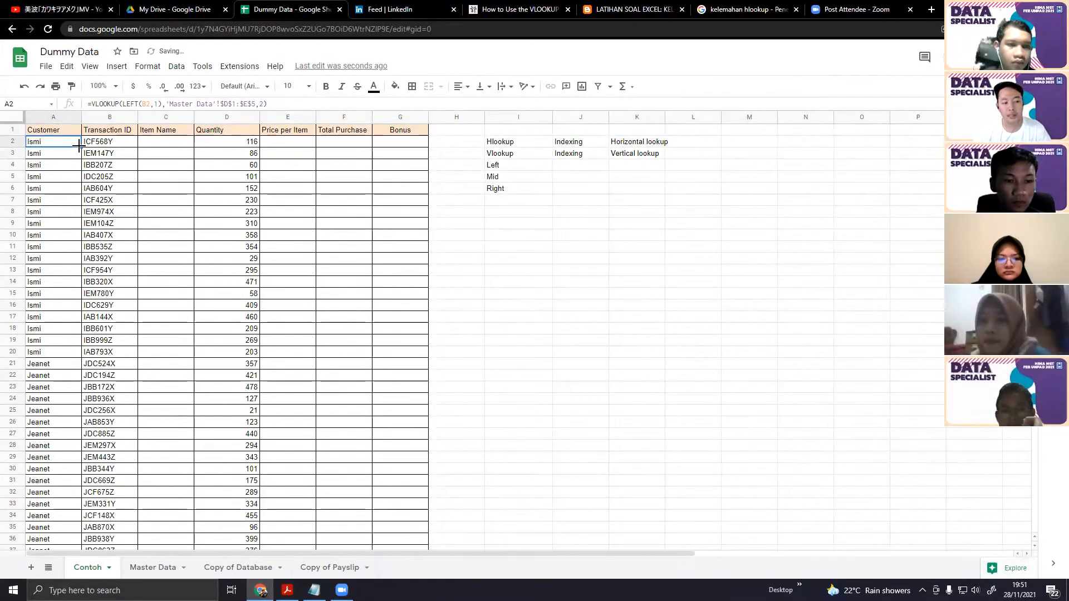
scroll(161, 375, down, 5)
scroll(162, 375, up, 5)
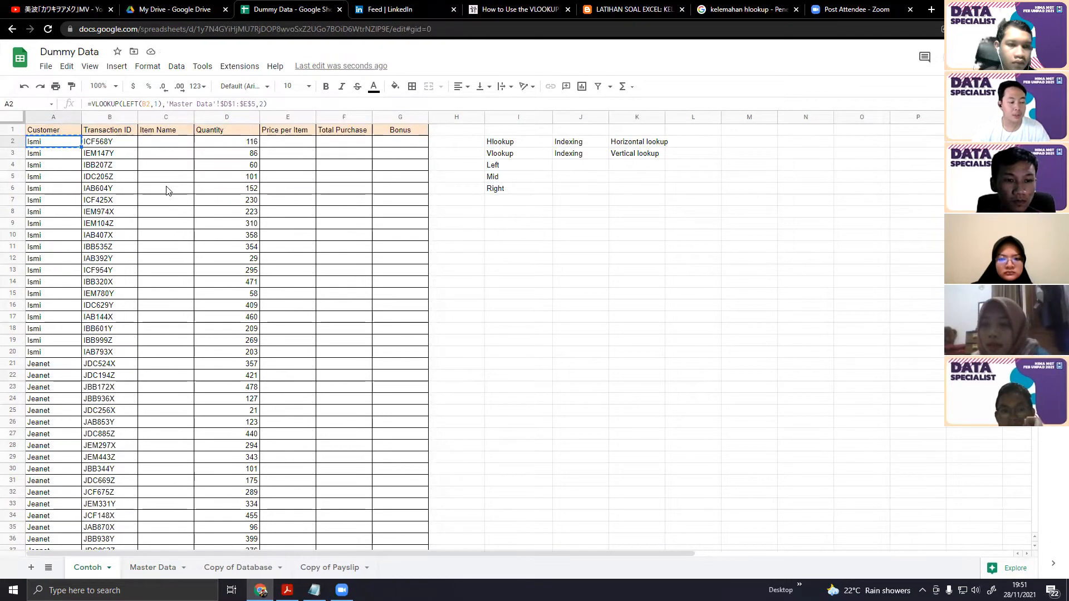
scroll(166, 191, down, 4)
scroll(166, 191, up, 4)
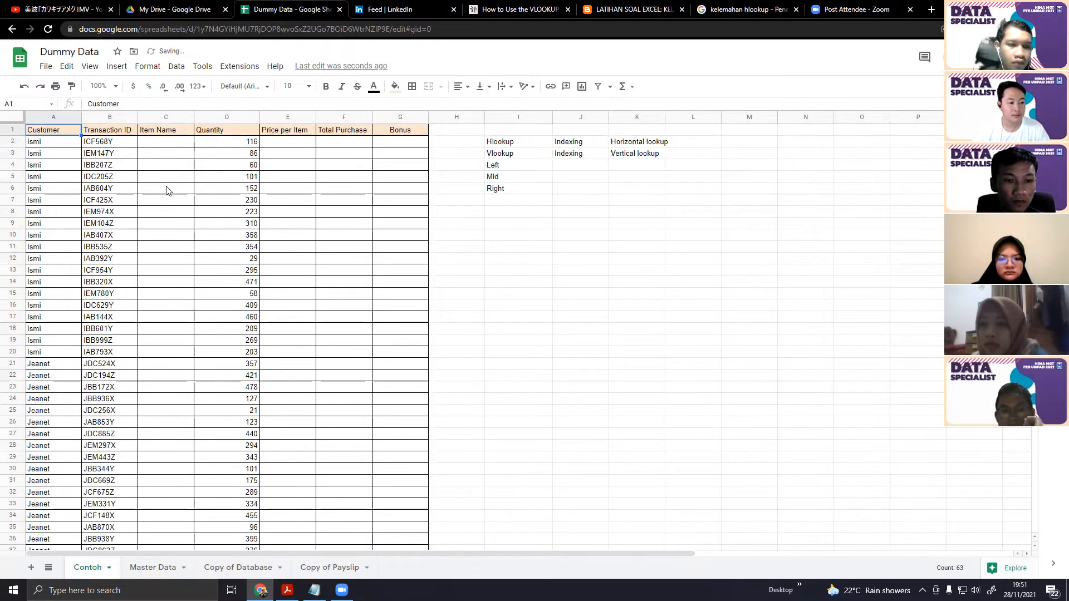
scroll(186, 351, down, 2)
scroll(186, 351, up, 2)
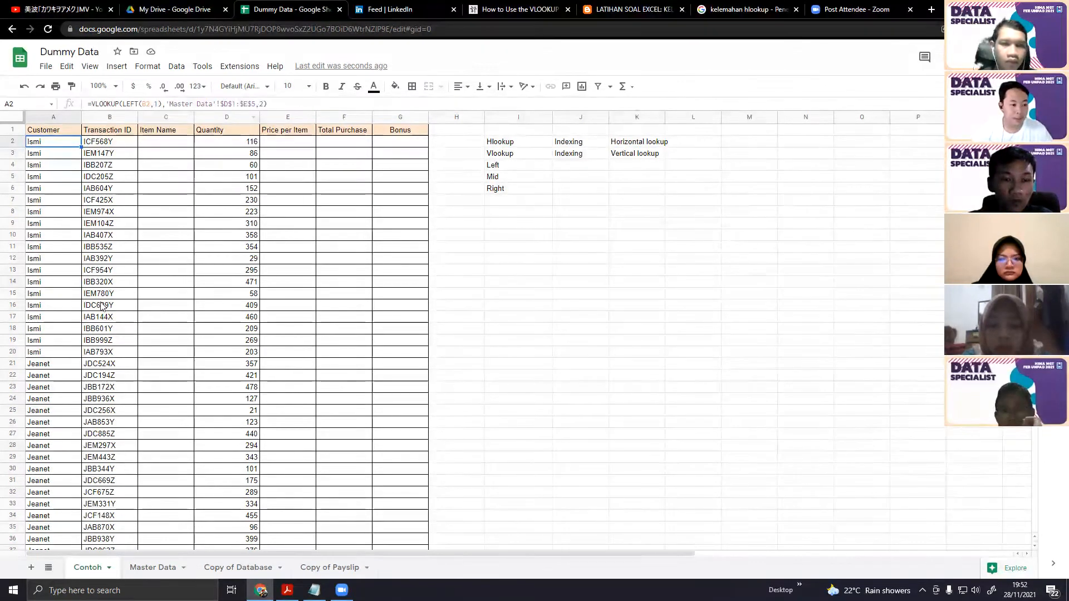
scroll(91, 356, down, 3)
click(90, 283)
click(92, 305)
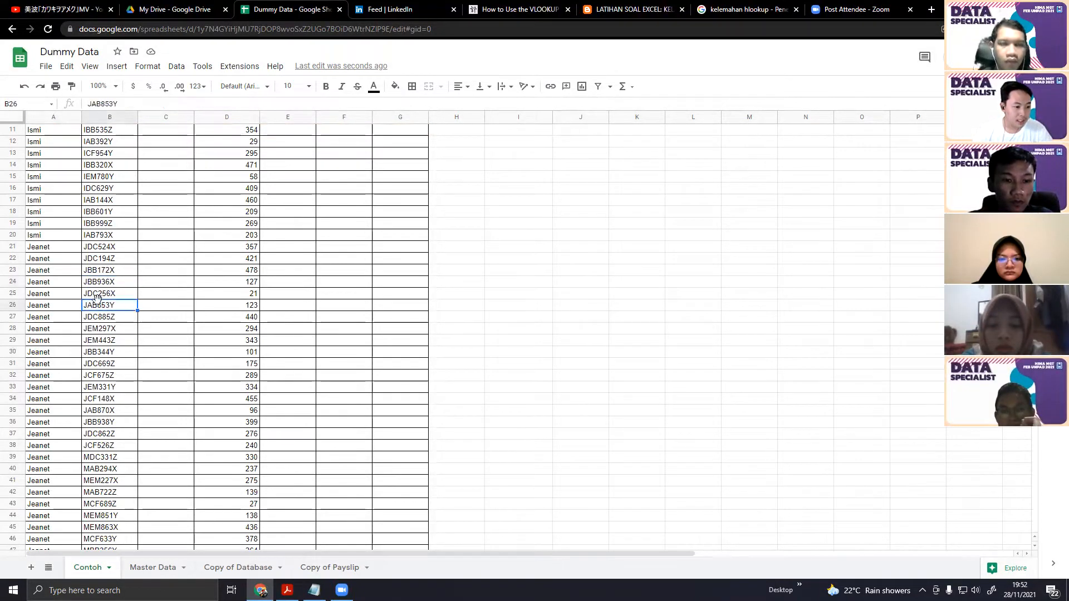
scroll(84, 379, down, 5)
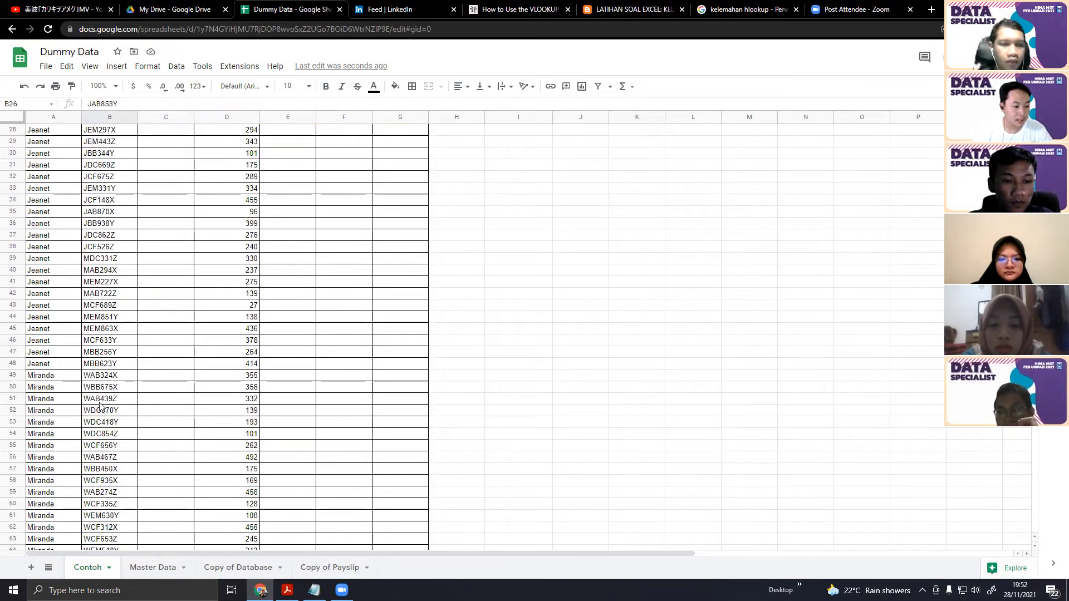
scroll(100, 401, down, 2)
scroll(100, 400, up, 5)
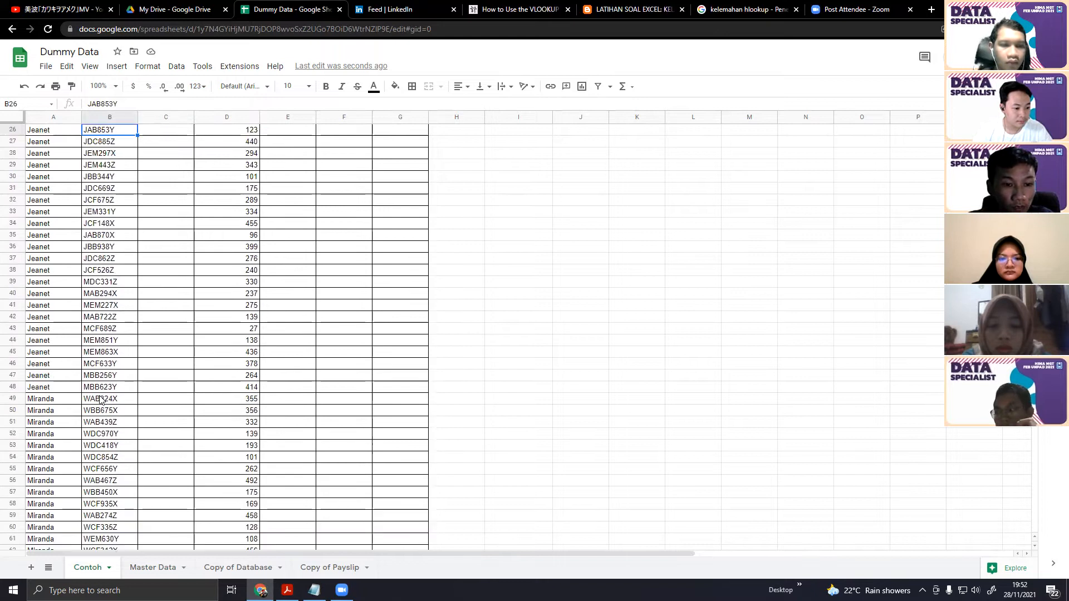
scroll(102, 484, up, 5)
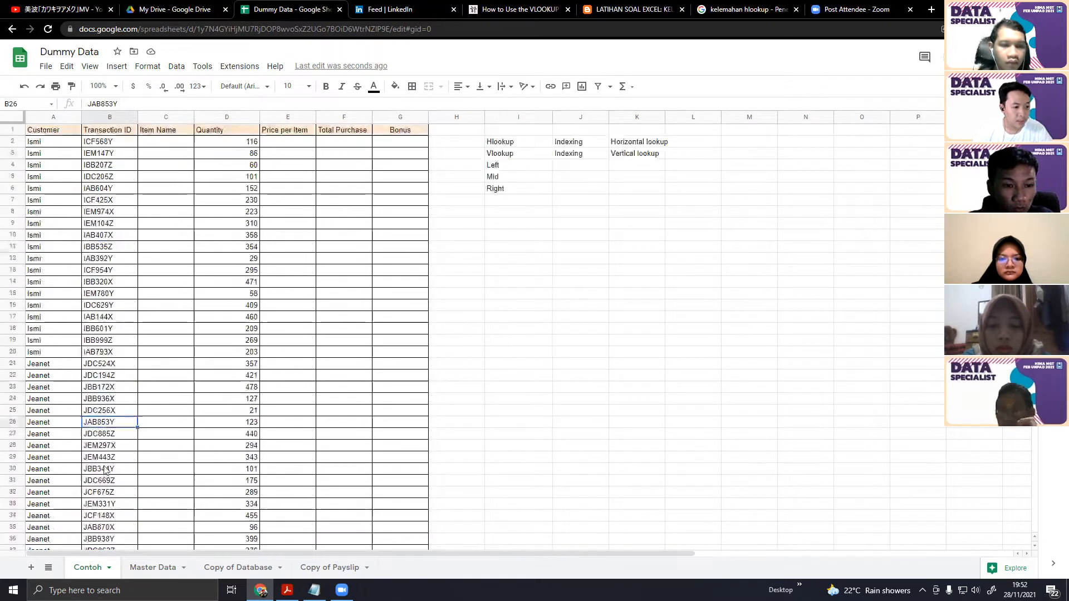
click(60, 146)
click(59, 316)
click(39, 390)
click(42, 284)
click(48, 234)
click(48, 191)
click(59, 143)
click(102, 155)
click(91, 143)
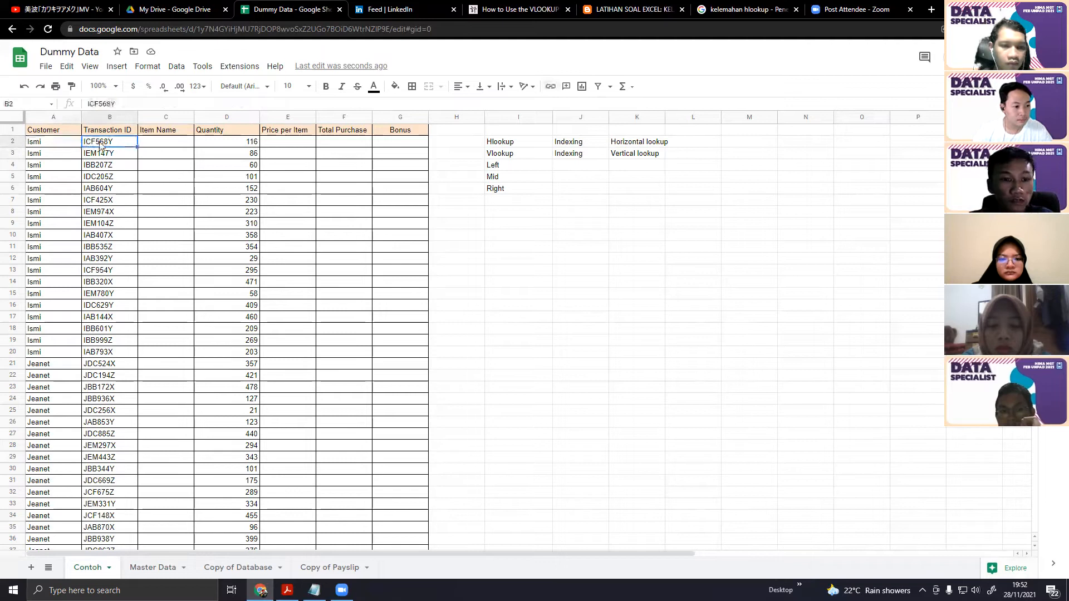
scroll(140, 440, down, 2)
click(104, 457)
click(113, 471)
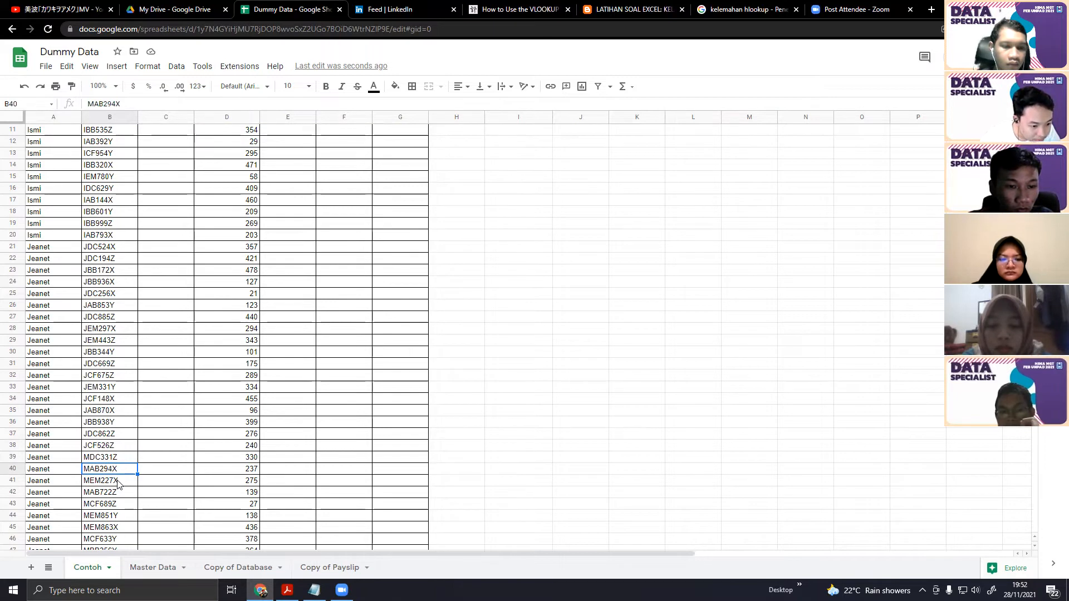
scroll(117, 484, down, 3)
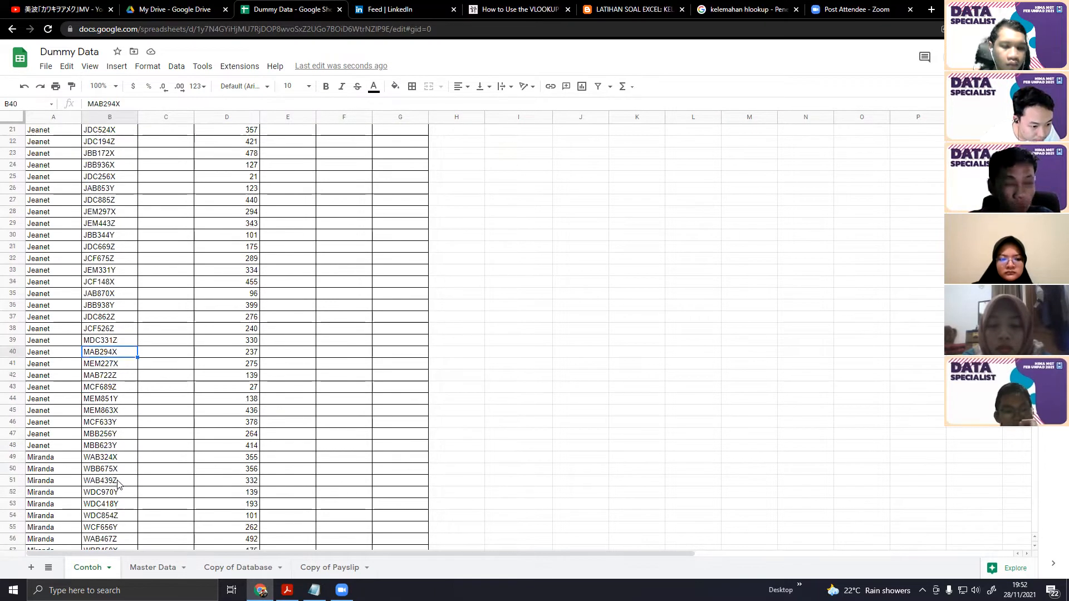
click(103, 401)
click(98, 372)
scroll(106, 368, up, 3)
click(106, 368)
click(31, 486)
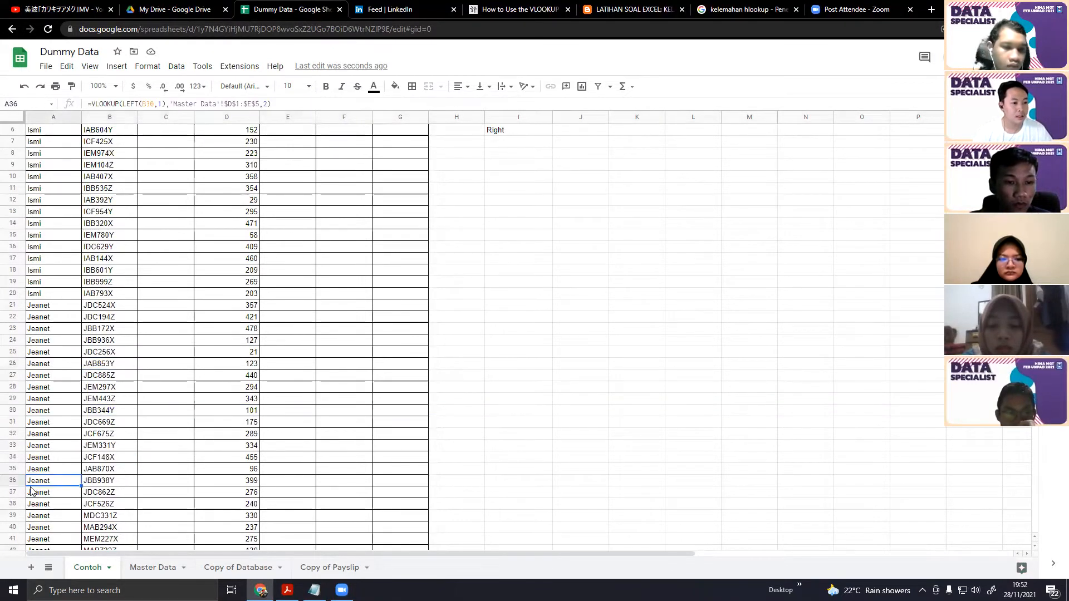
scroll(33, 501, up, 2)
click(72, 144)
text(=vloo)
click(128, 163)
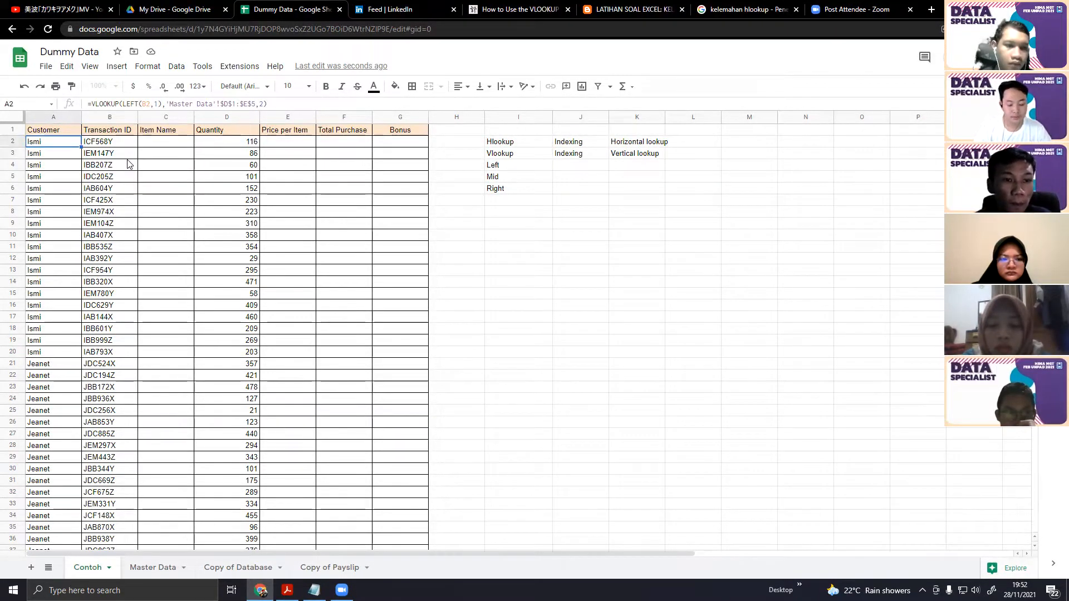
Abandon the partial =vlookup(left( edit in A2, keeping its existing value
text(=vlook)
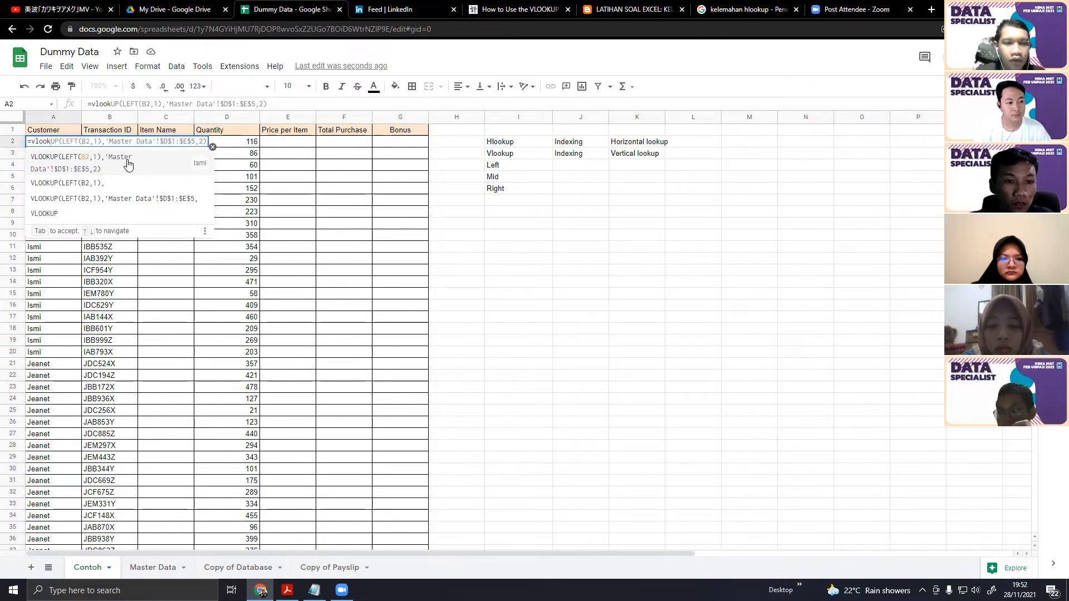
text(up()
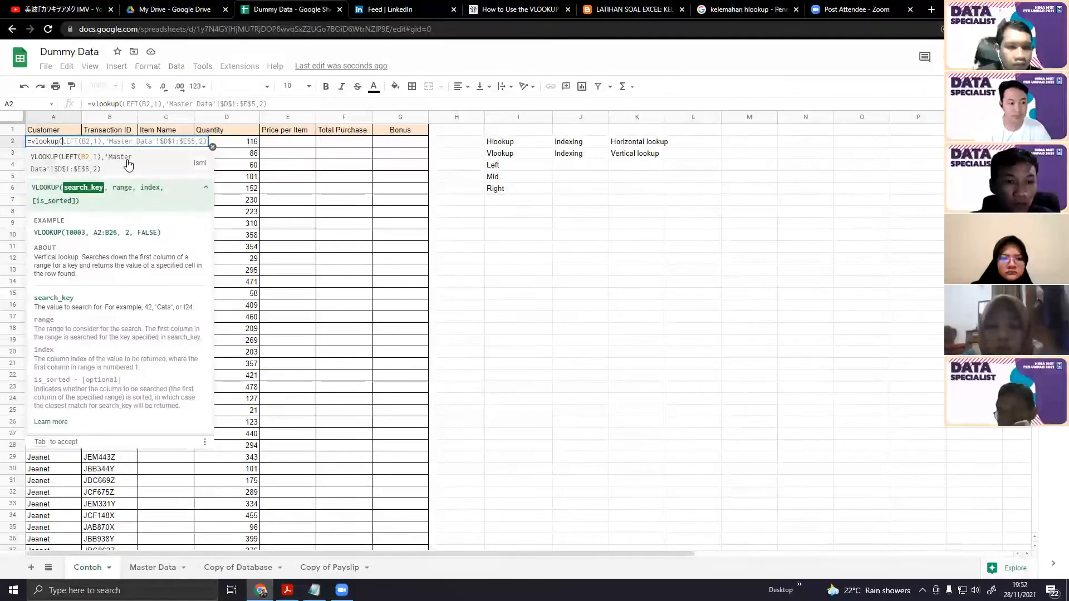
text(left)
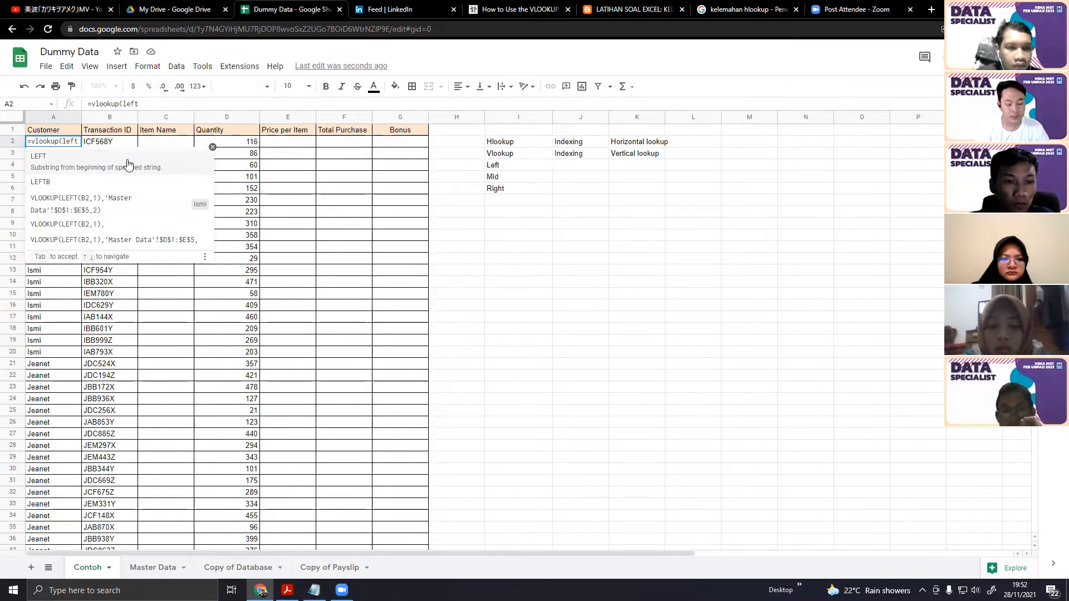
text(()
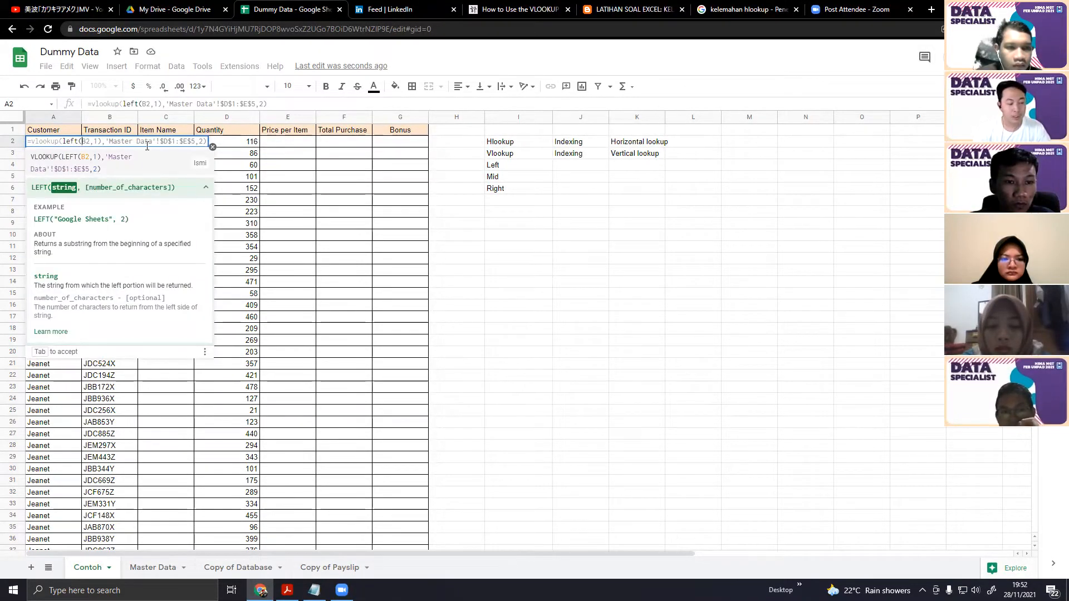
click(212, 147)
click(100, 164)
key(Escape)
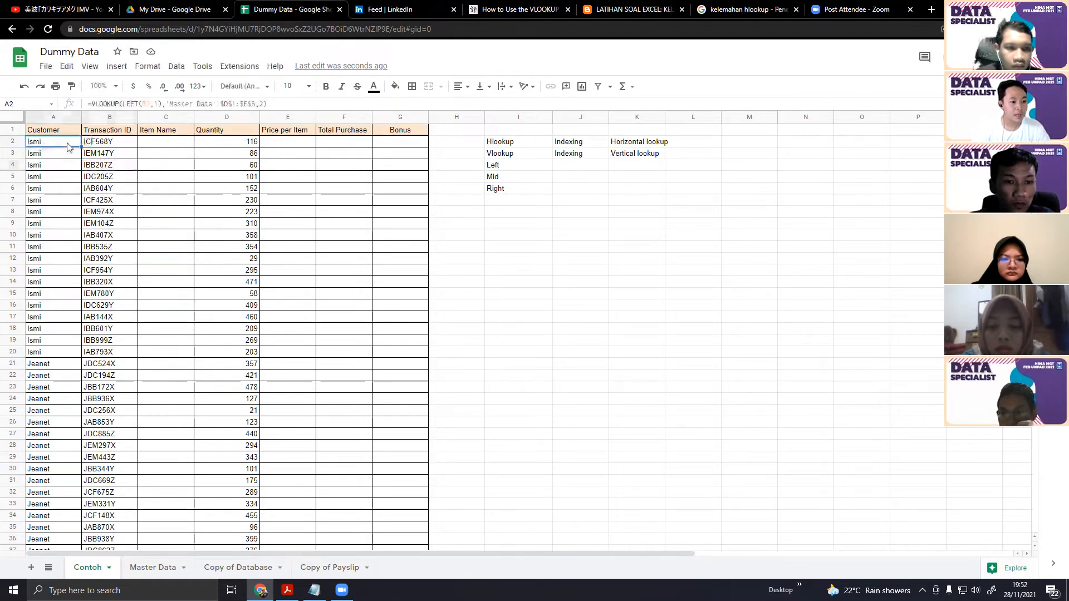
Clear the Customer column down to row 64 and start =VLOOKUP(left in A2
key(ctrl+shift+Down)
key(Delete)
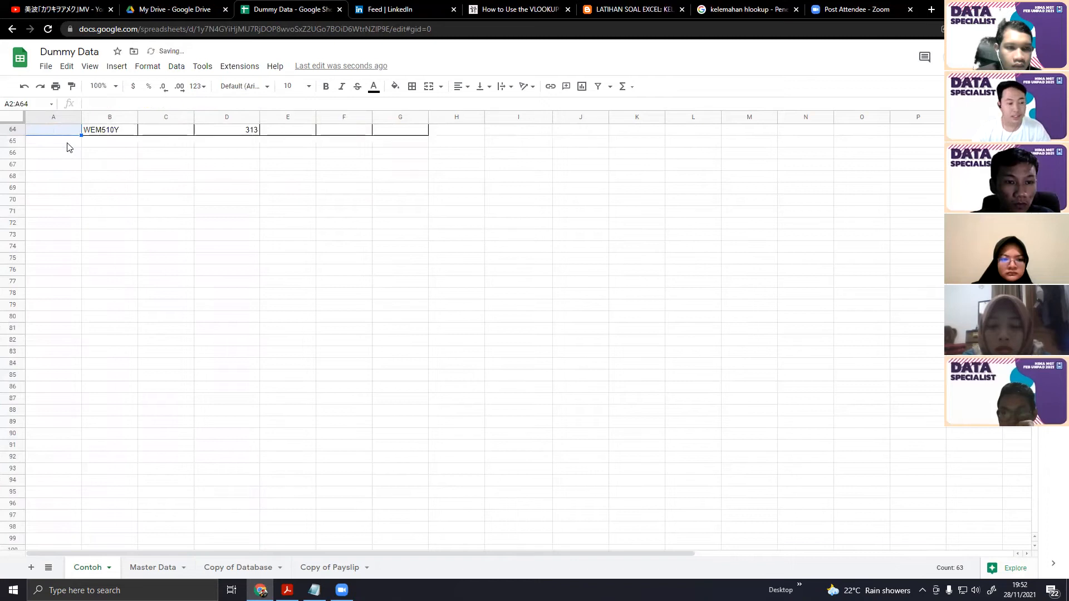
key(Up)
key(Right)
key(Down)
key(Down)
key(Right)
key(Right)
key(Right)
key(Up)
key(Left)
key(Left)
key(Left)
key(Left)
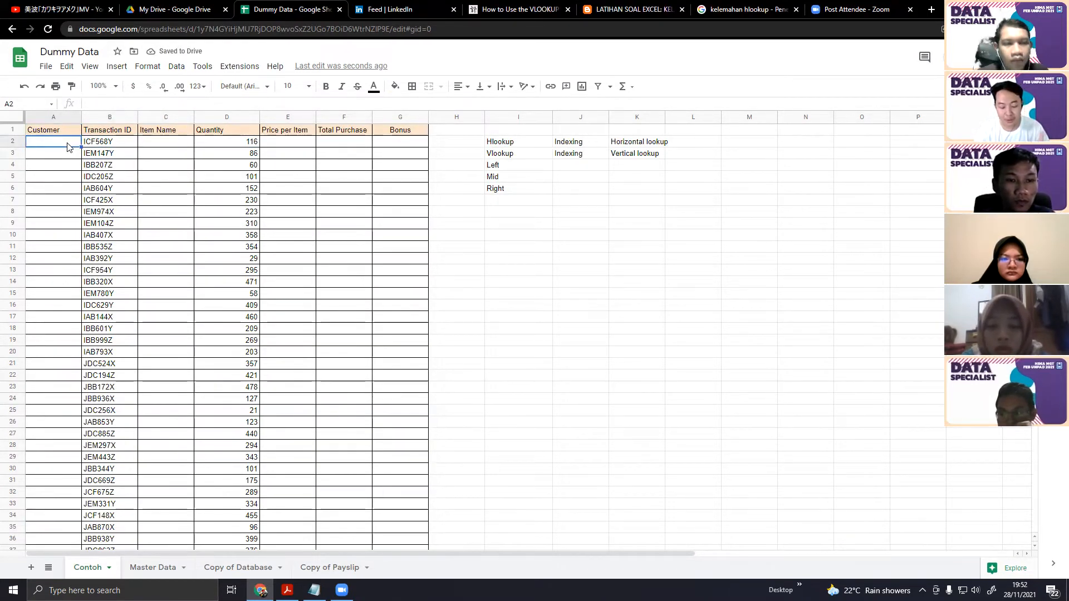
text(=)
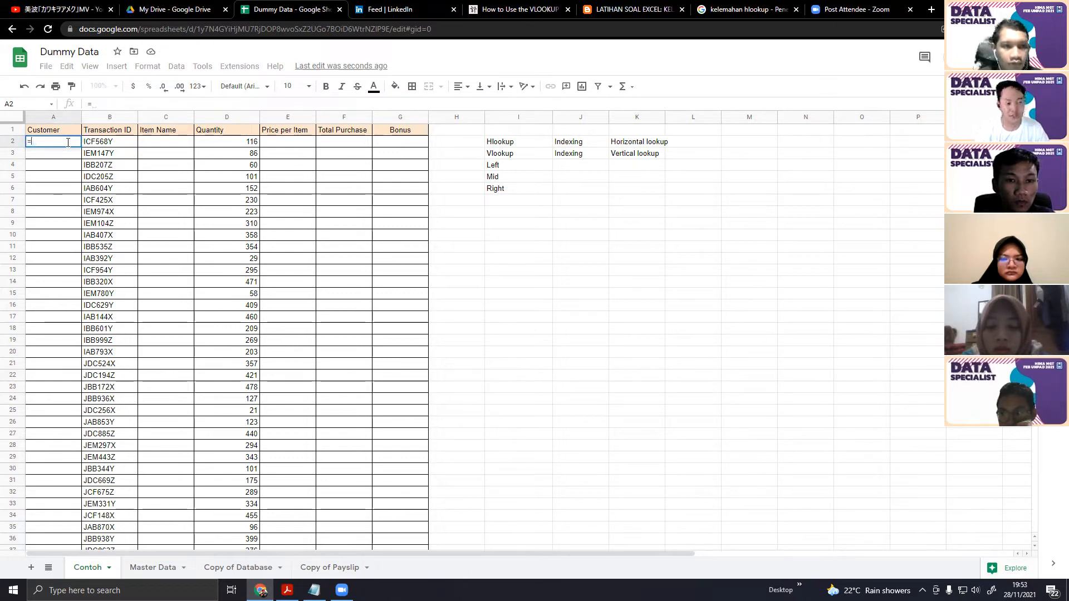
text(VLOOKUP()
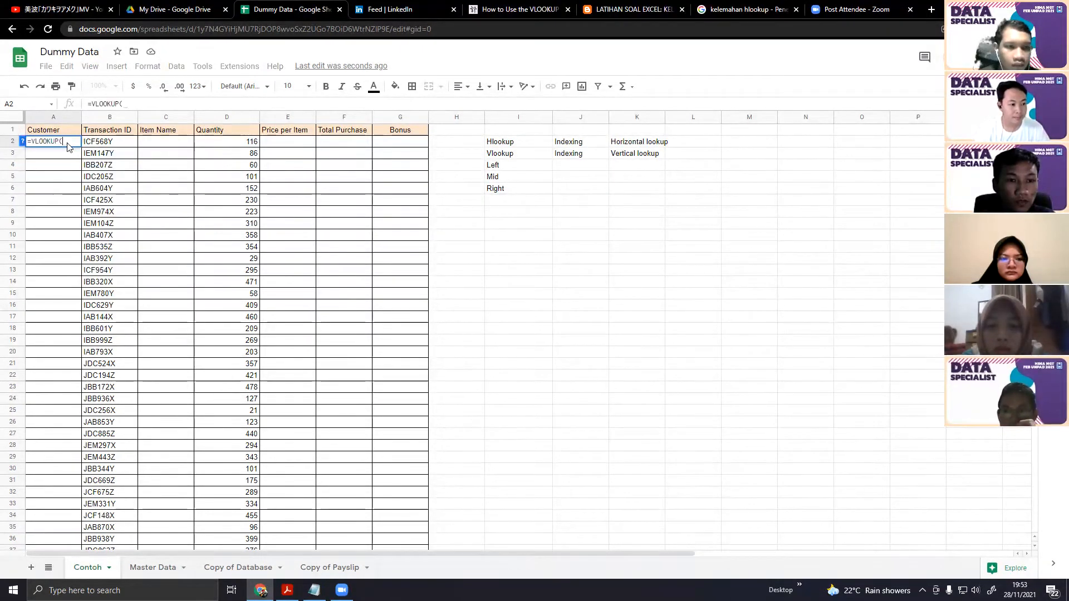
text(left)
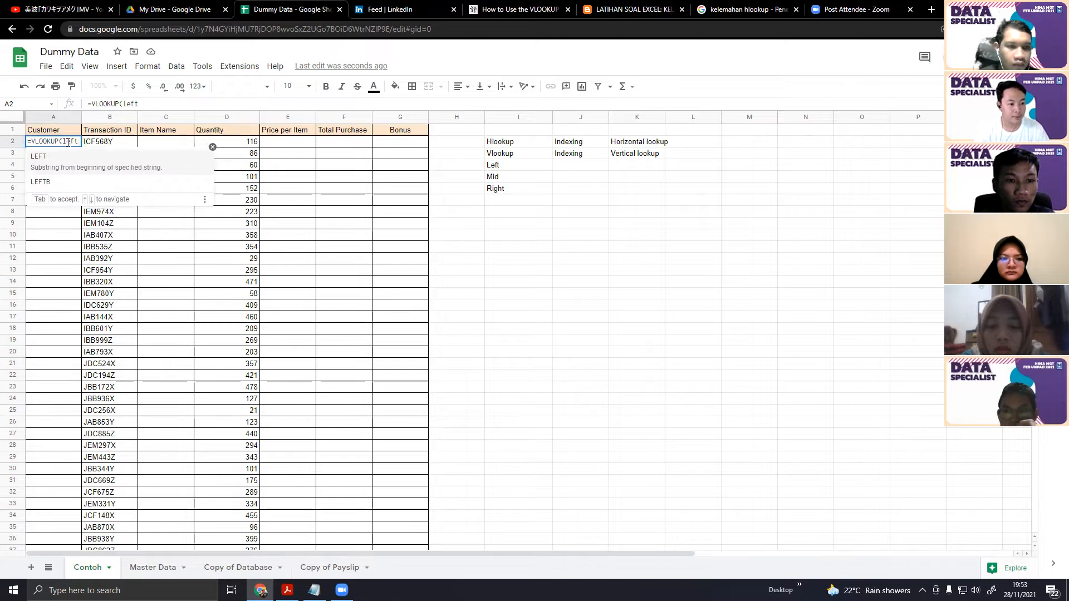
Enter =VLOOKUP(LEFT(B2,1),) in A2, checking the argument help and the Master Data tables
key(Tab)
click(113, 141)
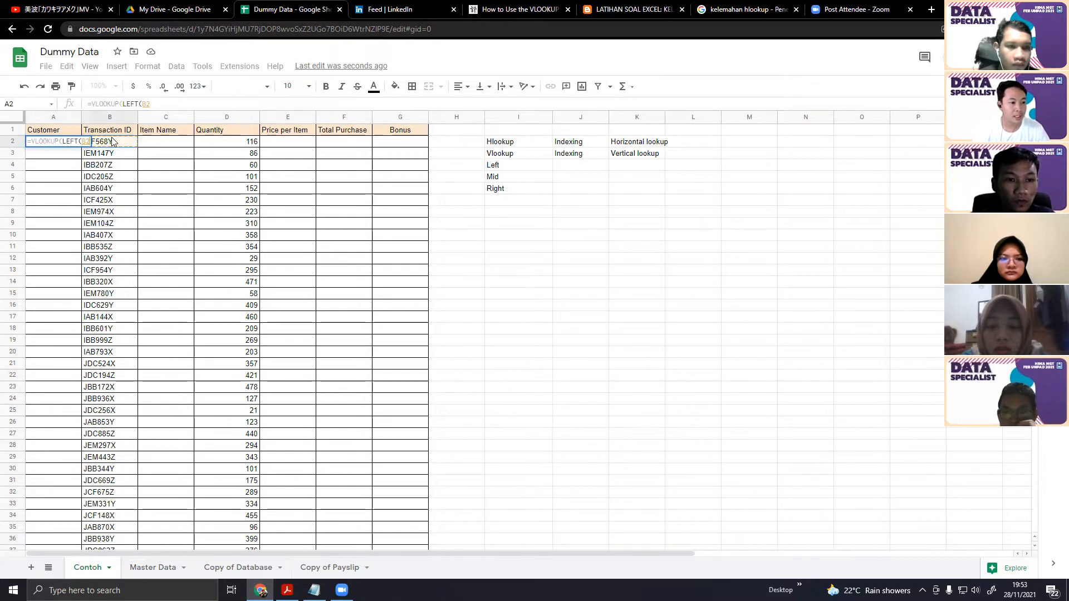
text(,)
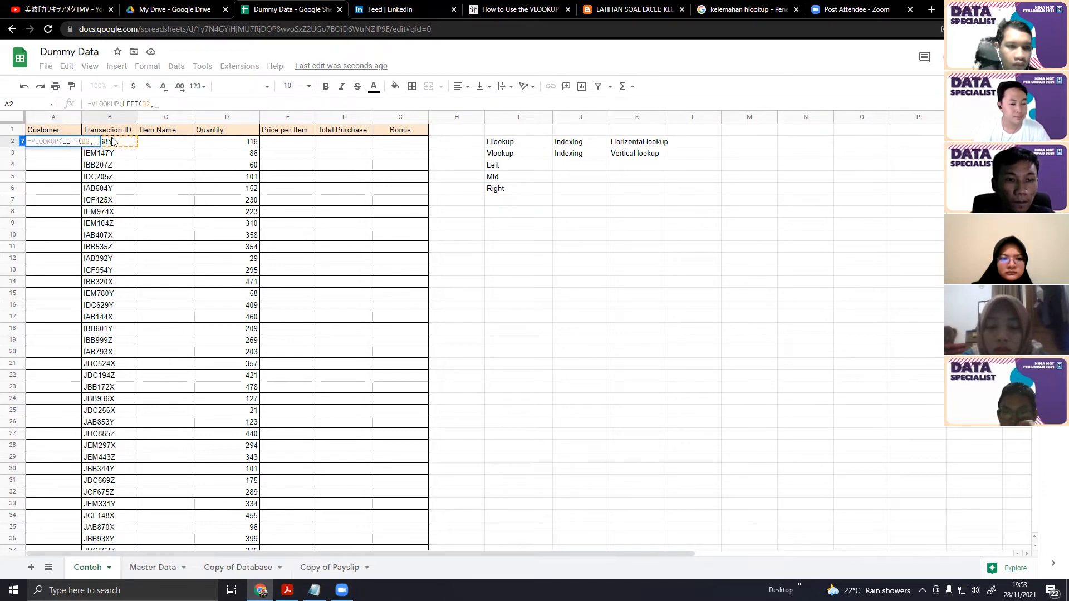
text(1),)
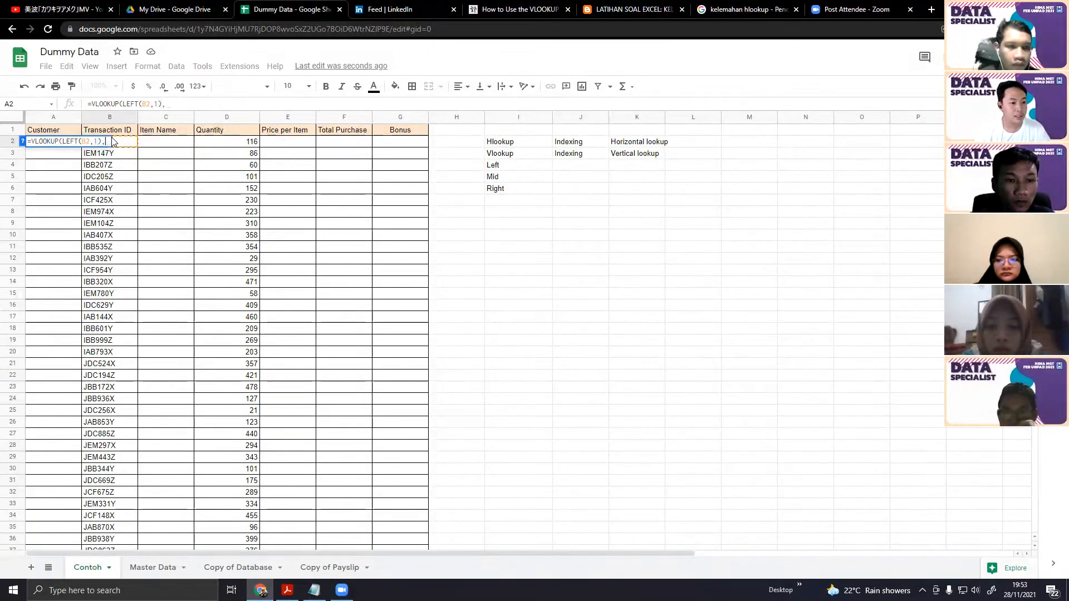
click(22, 141)
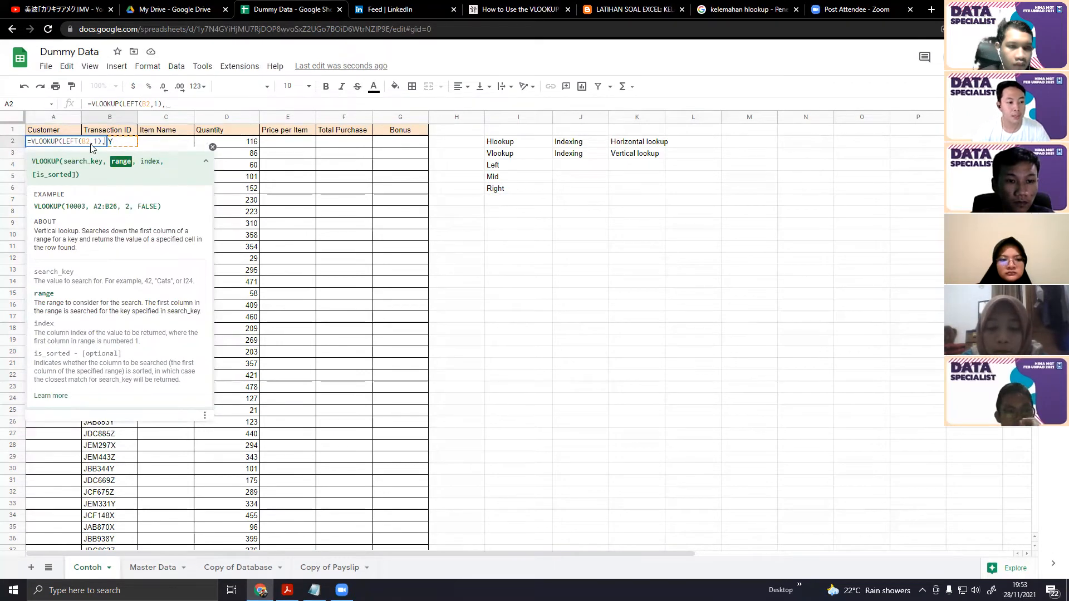
click(212, 148)
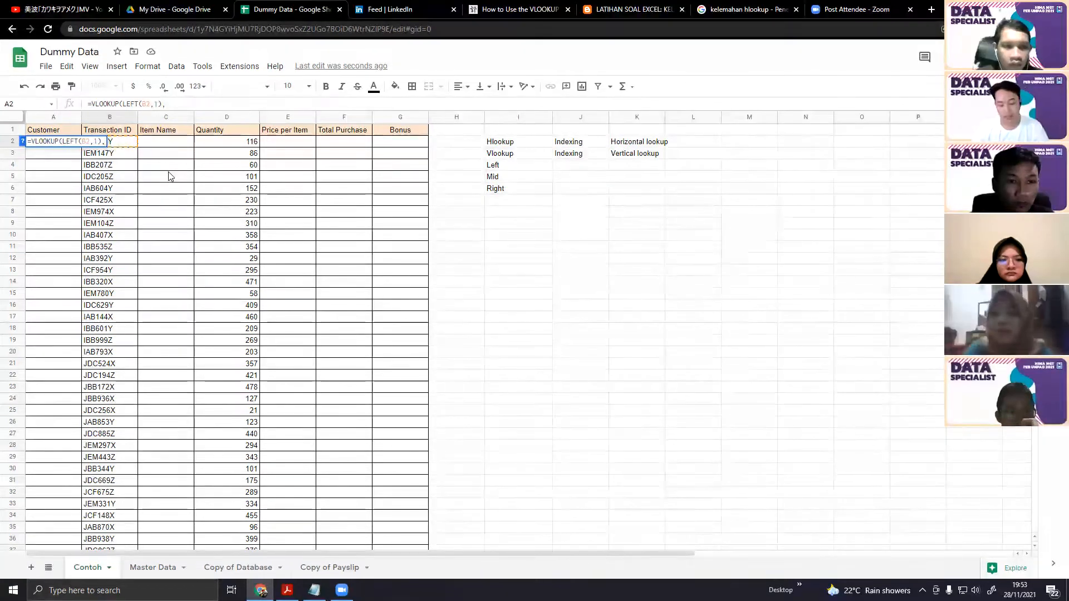
click(162, 567)
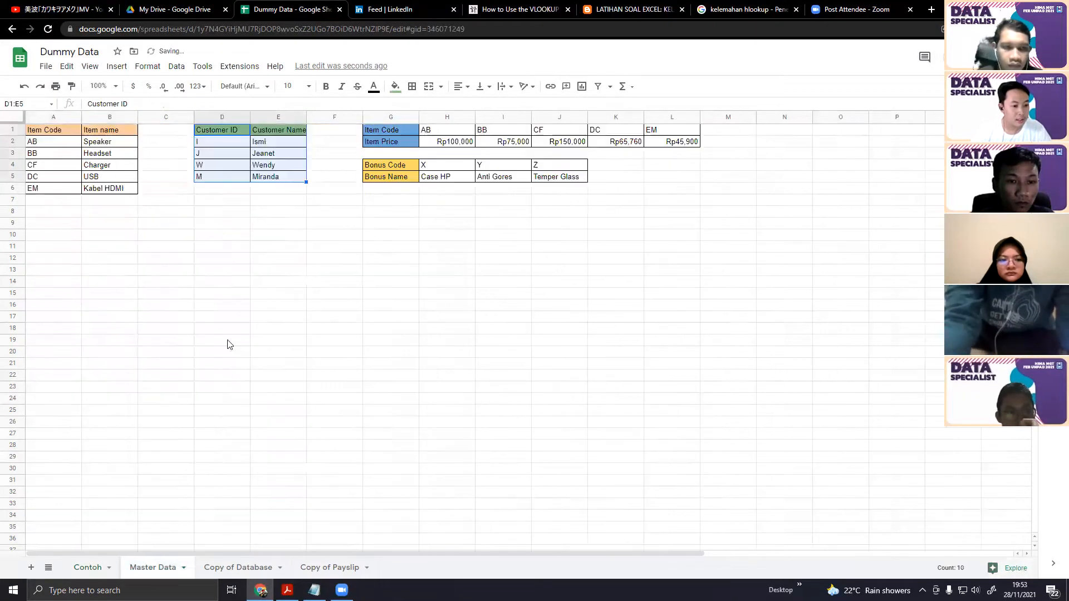
click(88, 568)
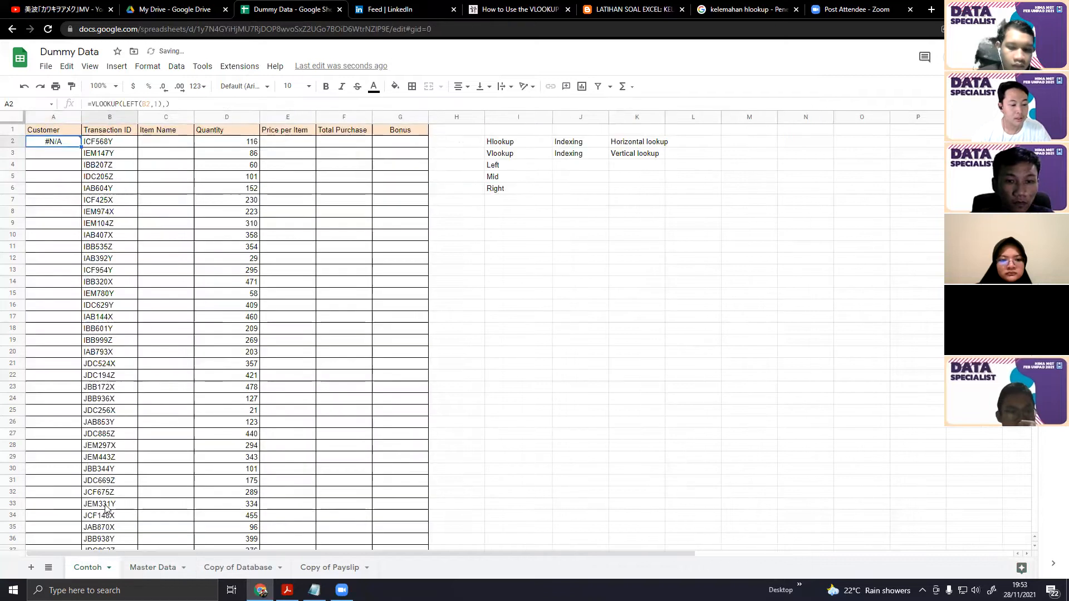
Retype A2 as =VLOOKUP(LEFT(B2,1), and fix the mistyped function name
text(=VLOOKUP()
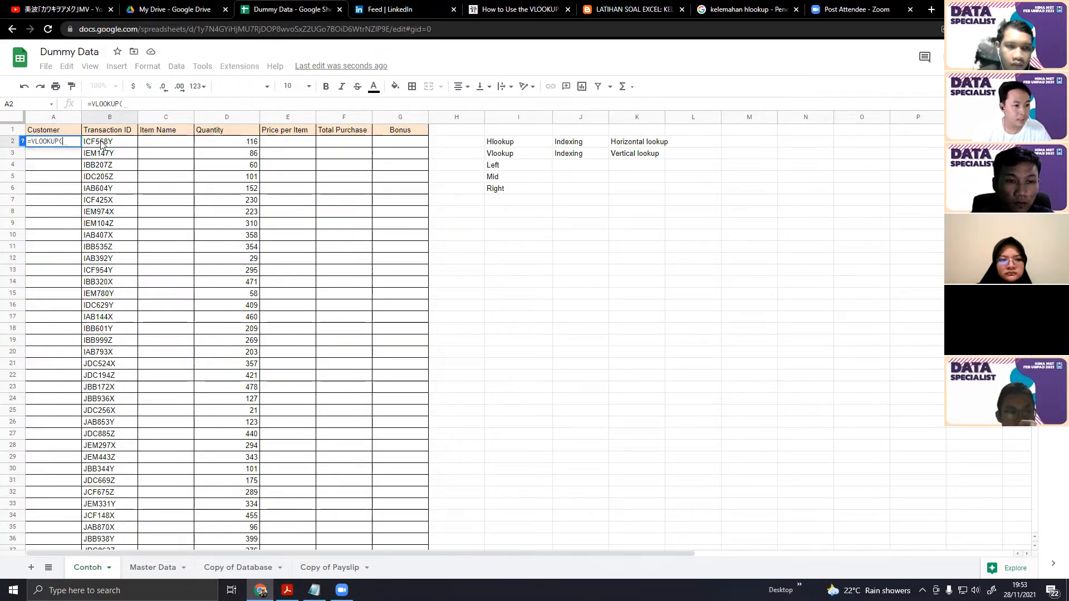
text(LEF)
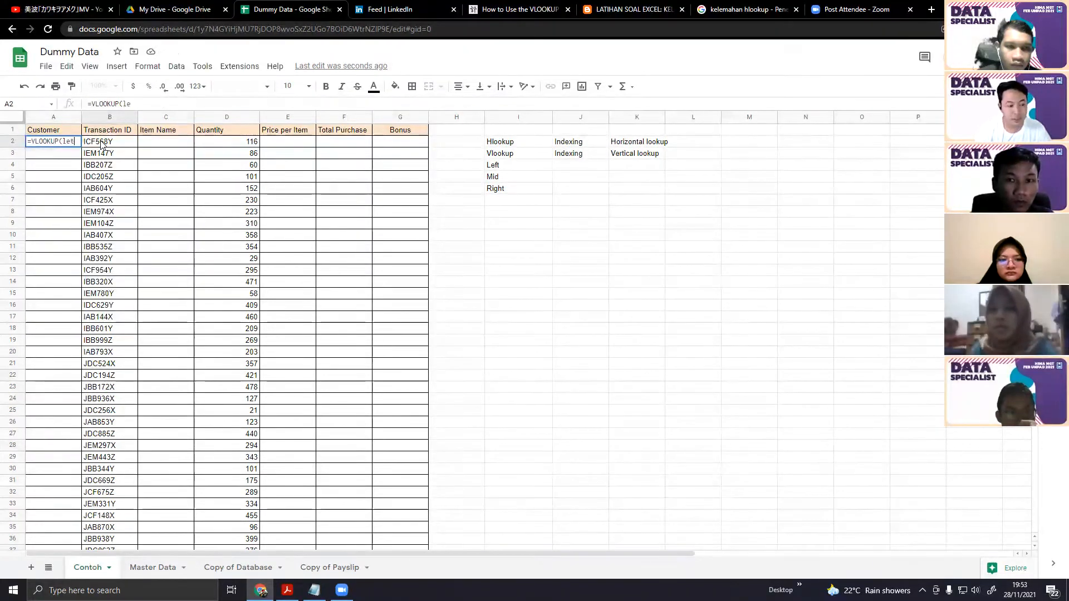
key(Tab)
key(Left)
key(Return)
key(BackSpace)
key(BackSpace)
key(BackSpace)
key(BackSpace)
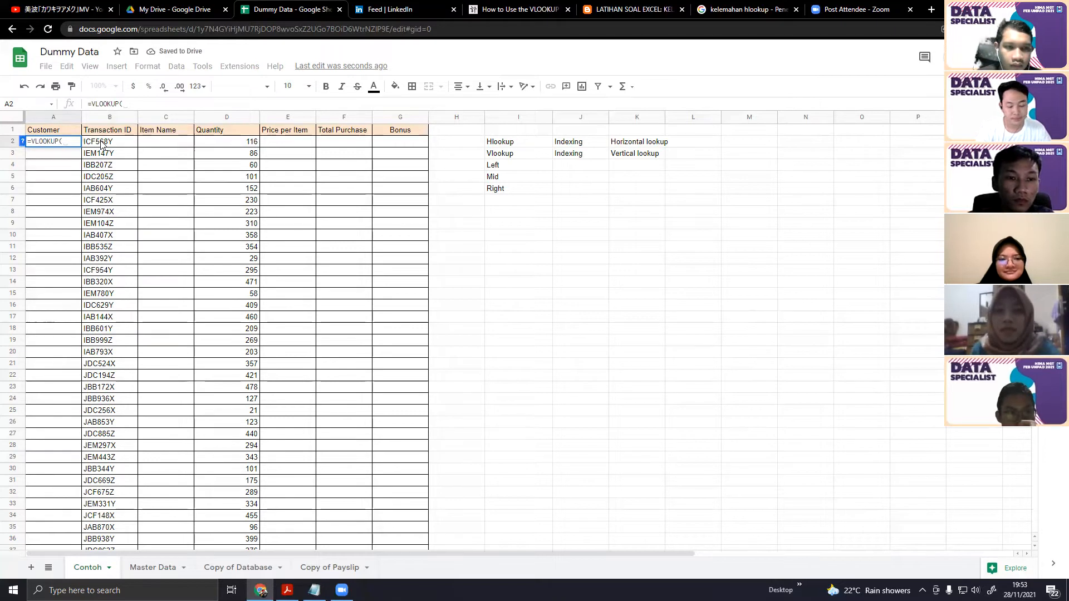
text(LEFT()
click(102, 144)
text(,1),)
Add the absolute 'Master Data'!$D$1:$E$5 range, column 2 and FALSE, then commit
click(152, 567)
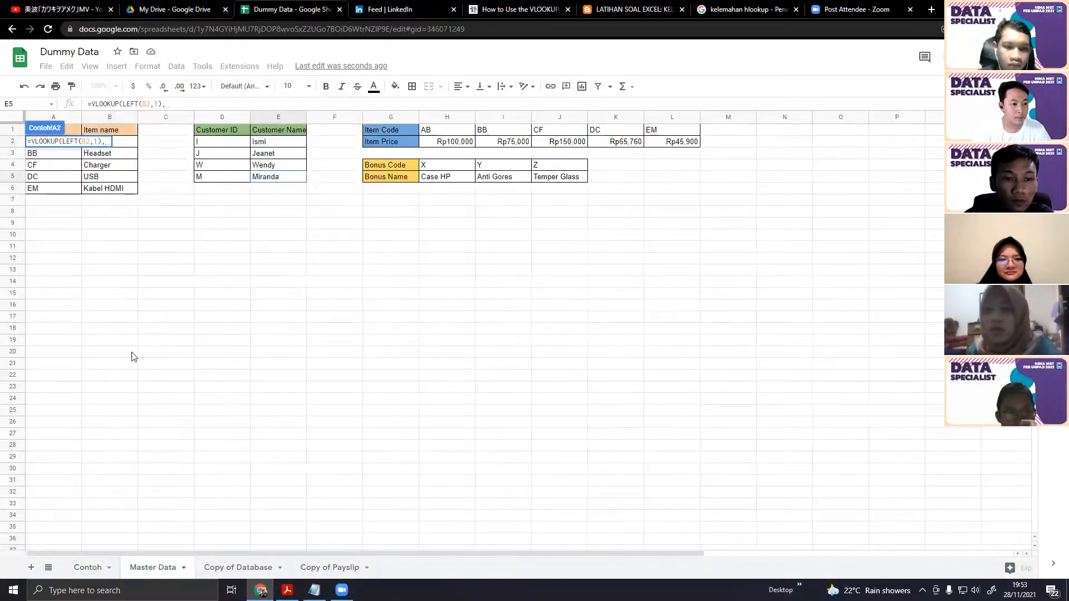
drag(218, 133, 277, 183)
key(F4)
text(,)
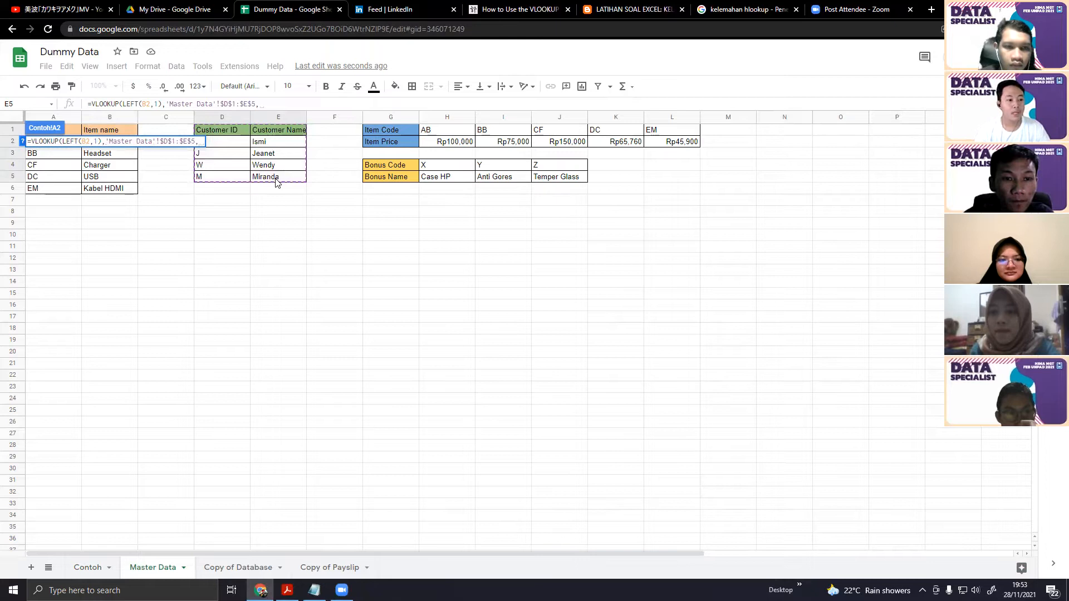
text(2,FALSE)
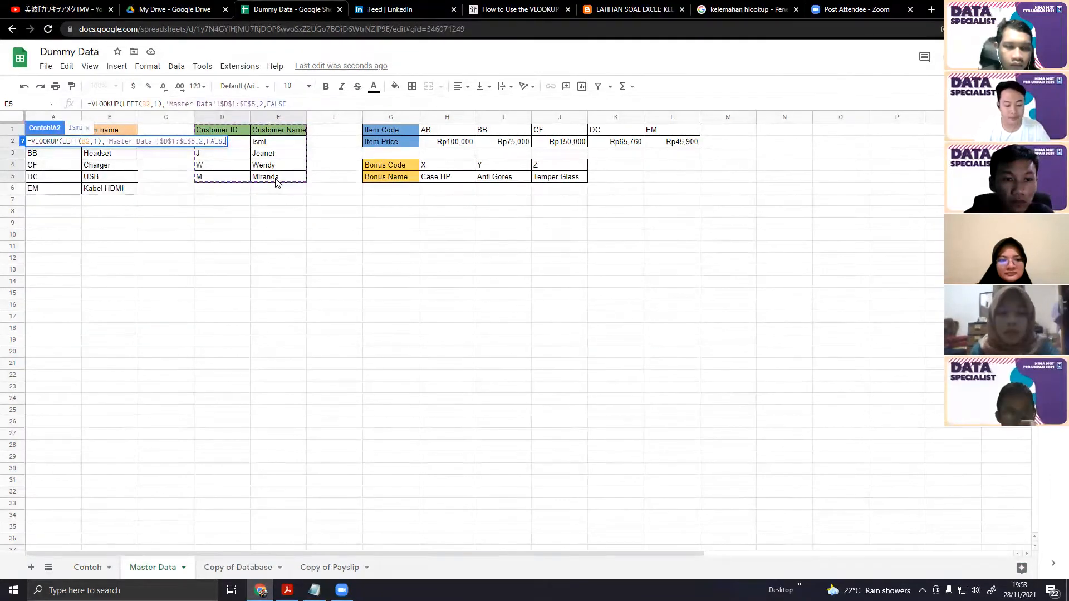
key(Return)
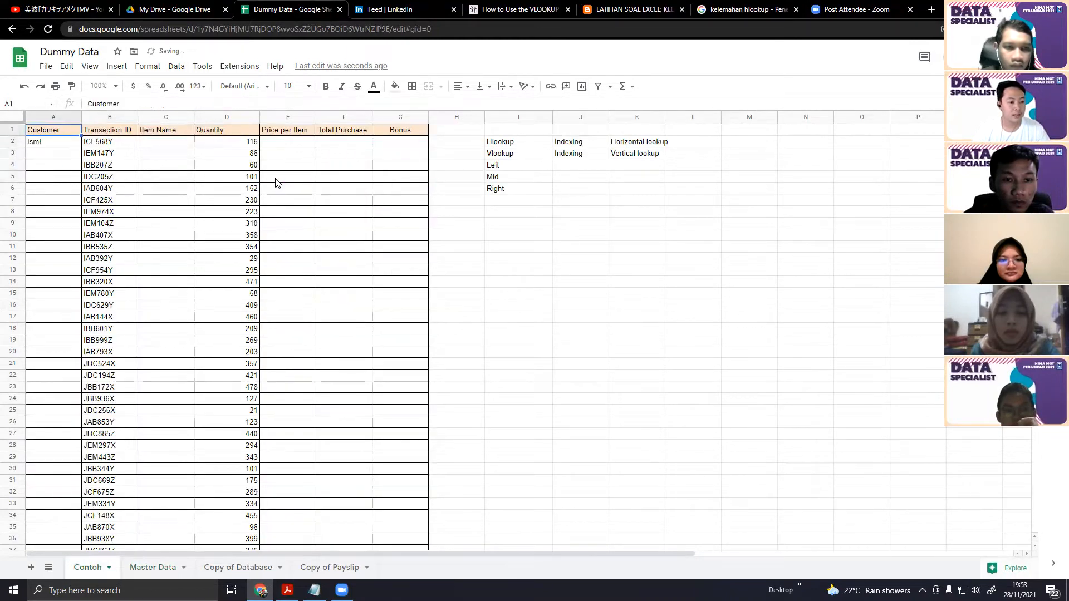
double_click(82, 147)
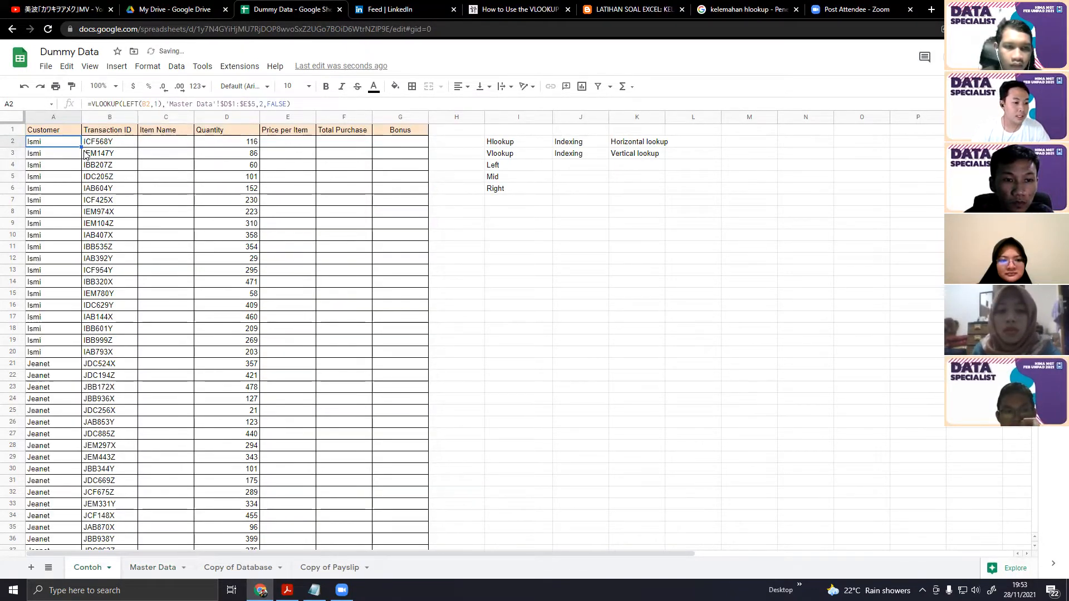
scroll(173, 359, down, 5)
scroll(173, 359, down, 2)
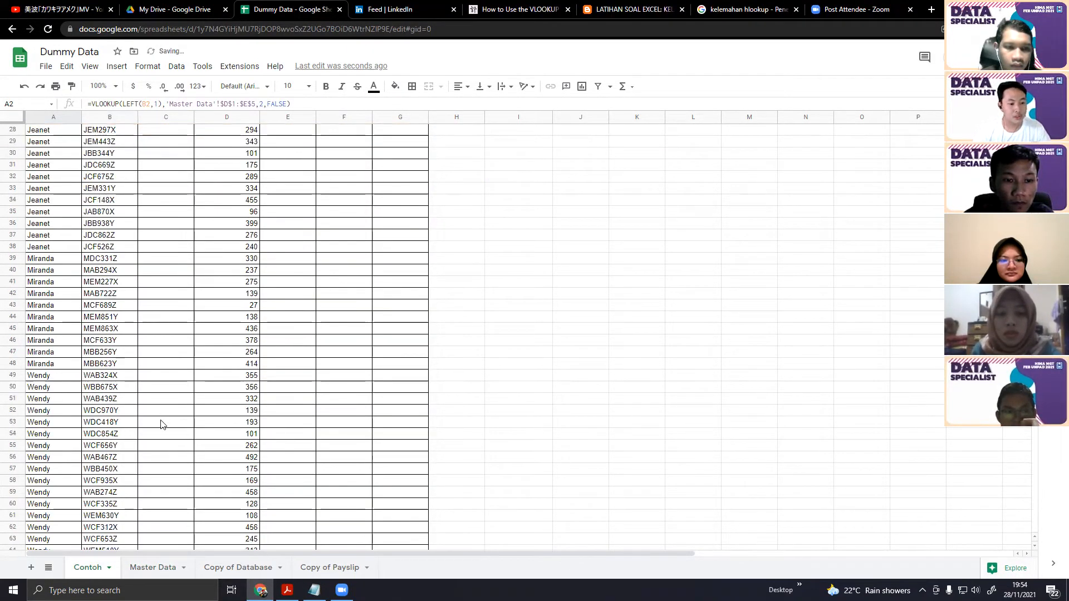
click(69, 319)
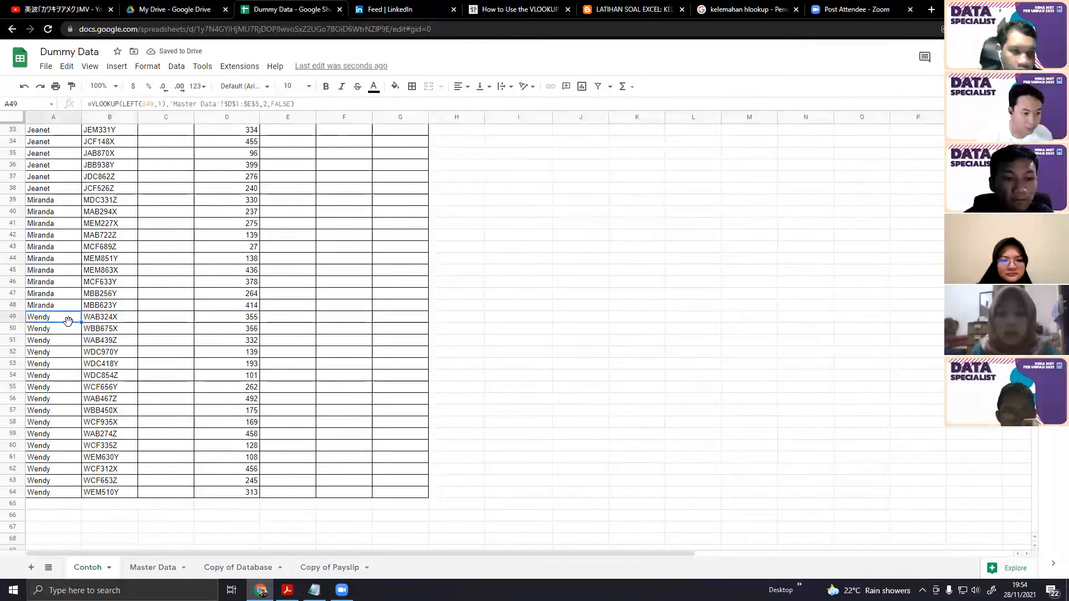
key(Right)
click(74, 327)
click(99, 306)
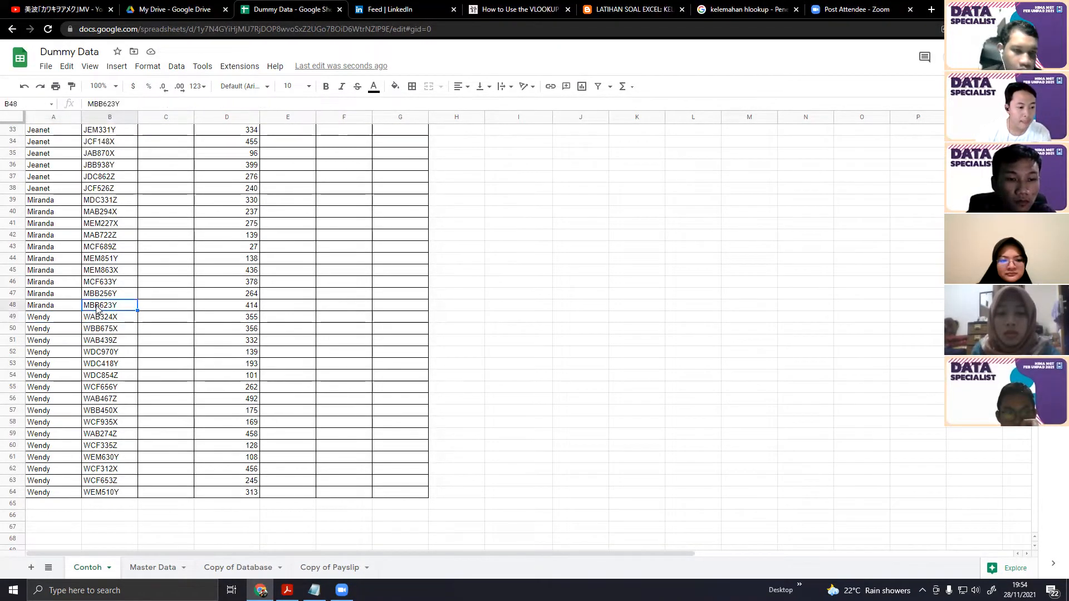
scroll(83, 311, up, 2)
click(74, 309)
scroll(94, 300, up, 2)
click(103, 293)
click(74, 288)
scroll(74, 288, up, 4)
click(104, 202)
scroll(57, 190, up, 3)
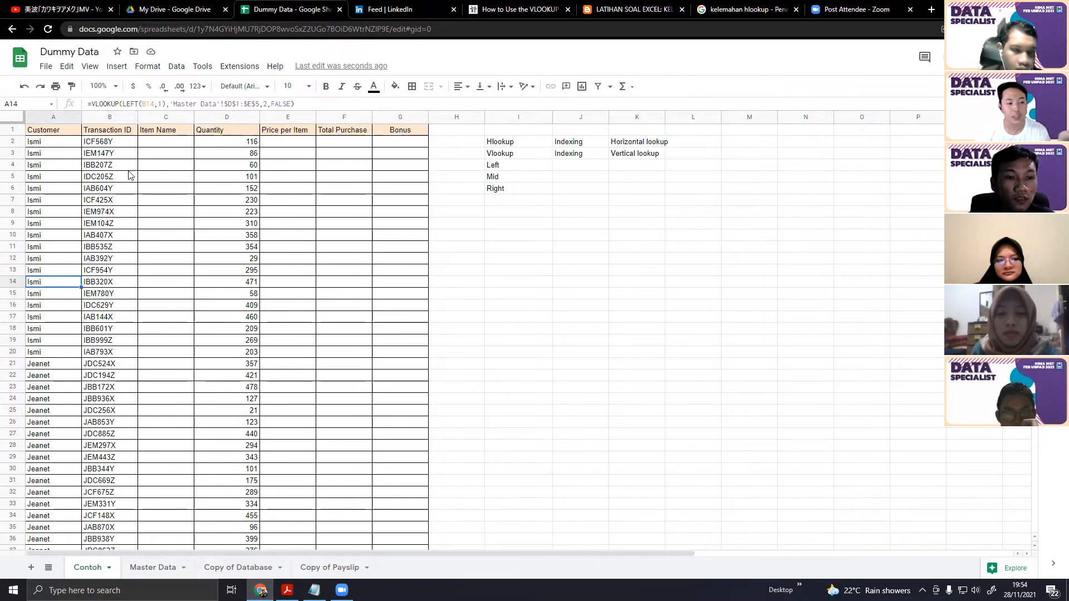
click(152, 144)
click(49, 141)
double_click(49, 141)
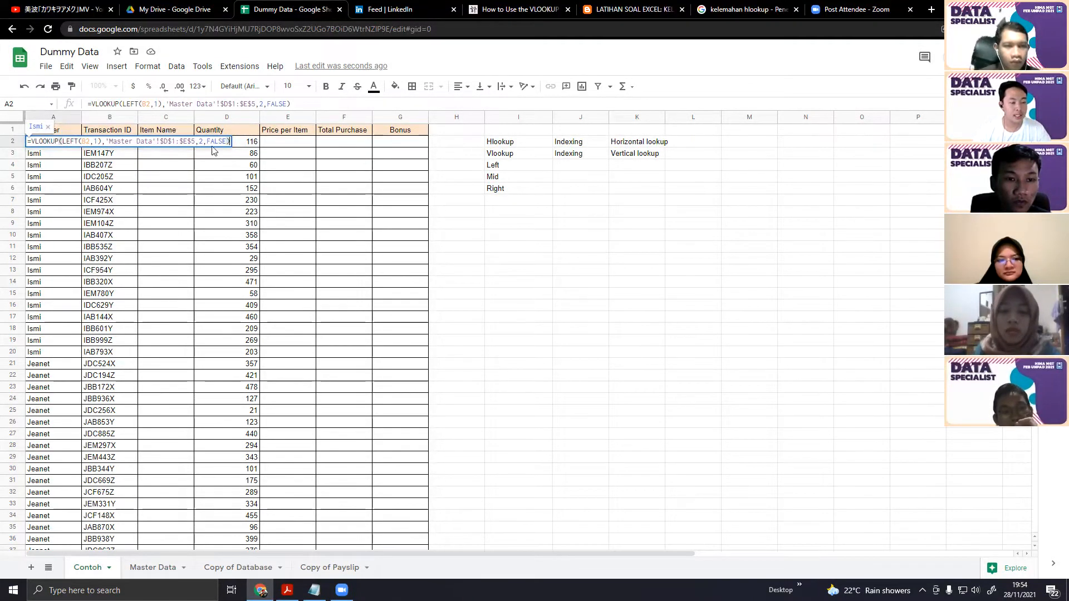
key(Escape)
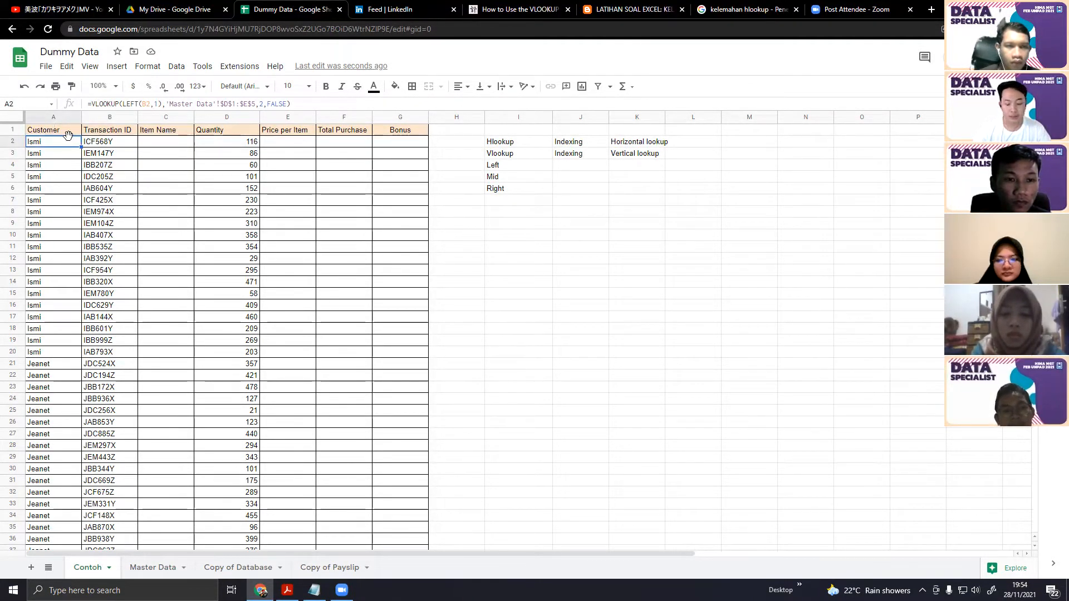
Drop the =vlo entry and clear the Customer column again
text(=vlo)
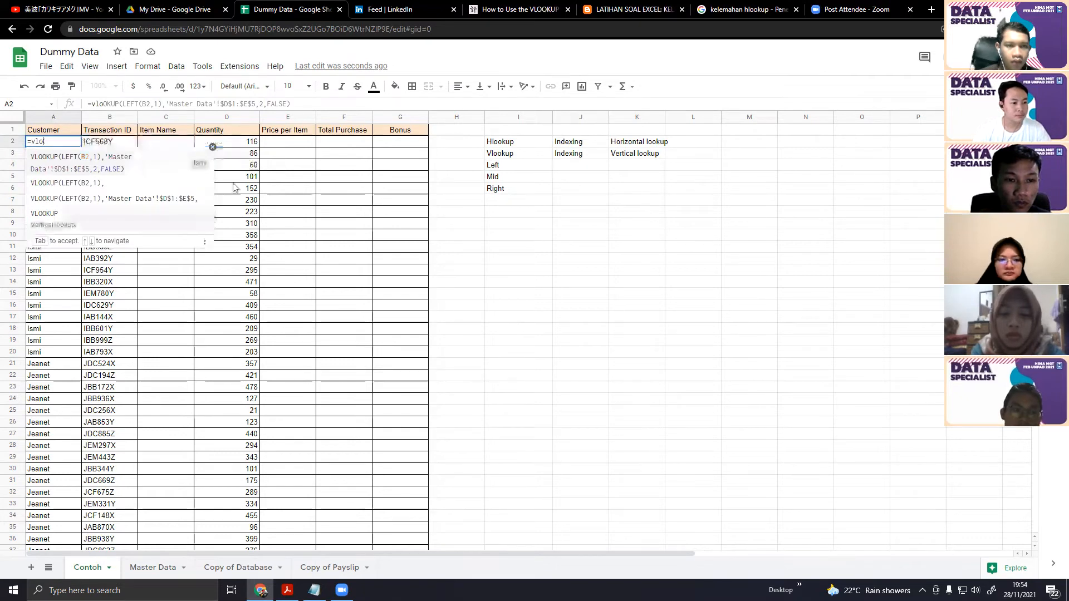
click(243, 168)
click(298, 143)
click(69, 145)
key(ctrl+shift+Down)
key(Delete)
key(ctrl+Up)
Start =VLOOKUP(LEFT(b1,2), in A2
click(70, 144)
text(=)
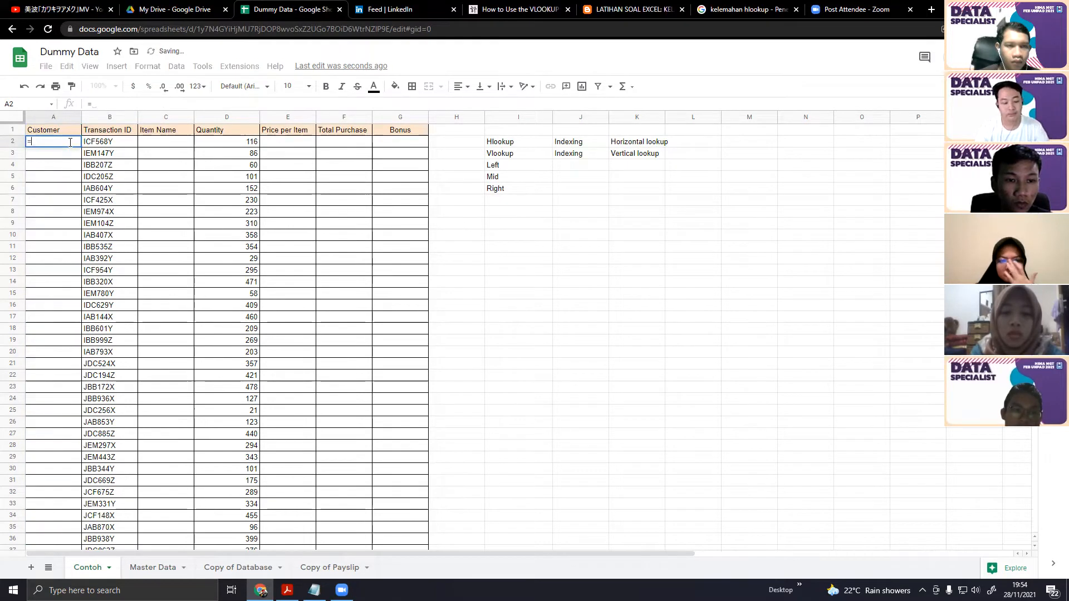
text(vlookk)
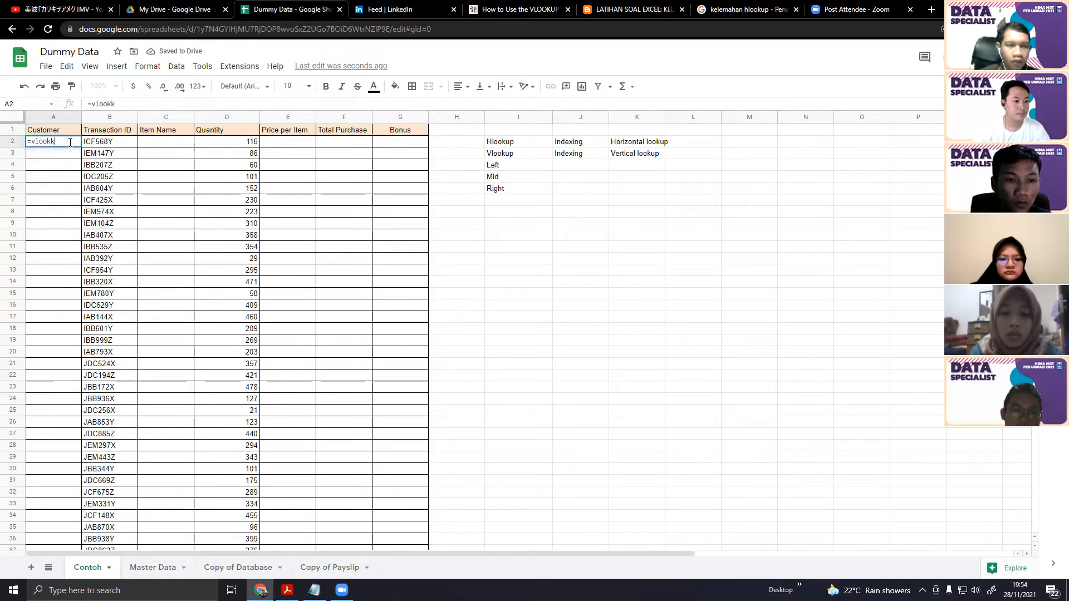
key(BackSpace)
key(BackSpace)
key(BackSpace)
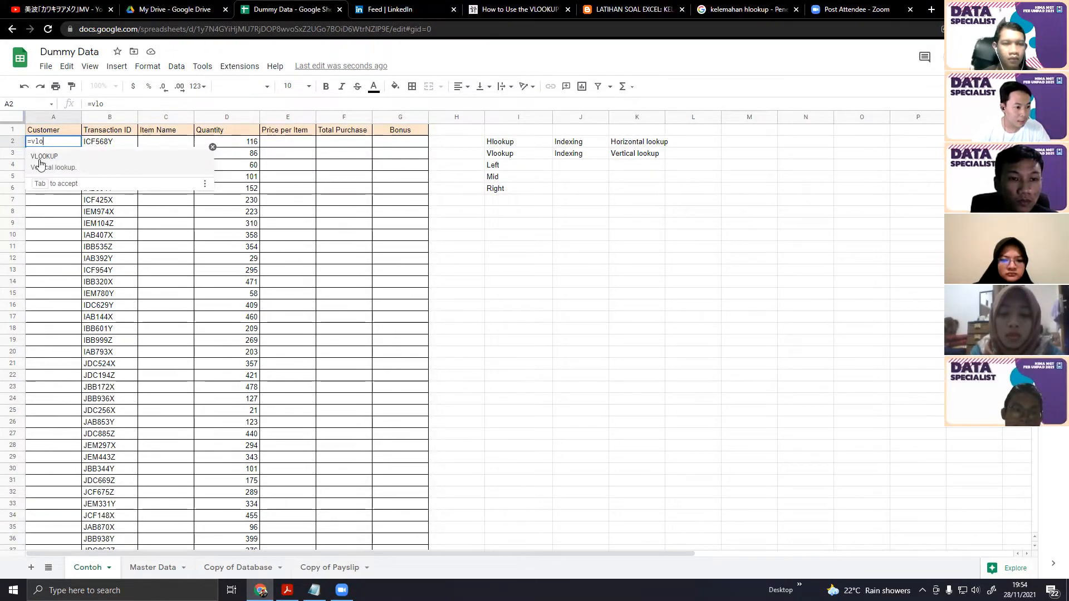
click(151, 161)
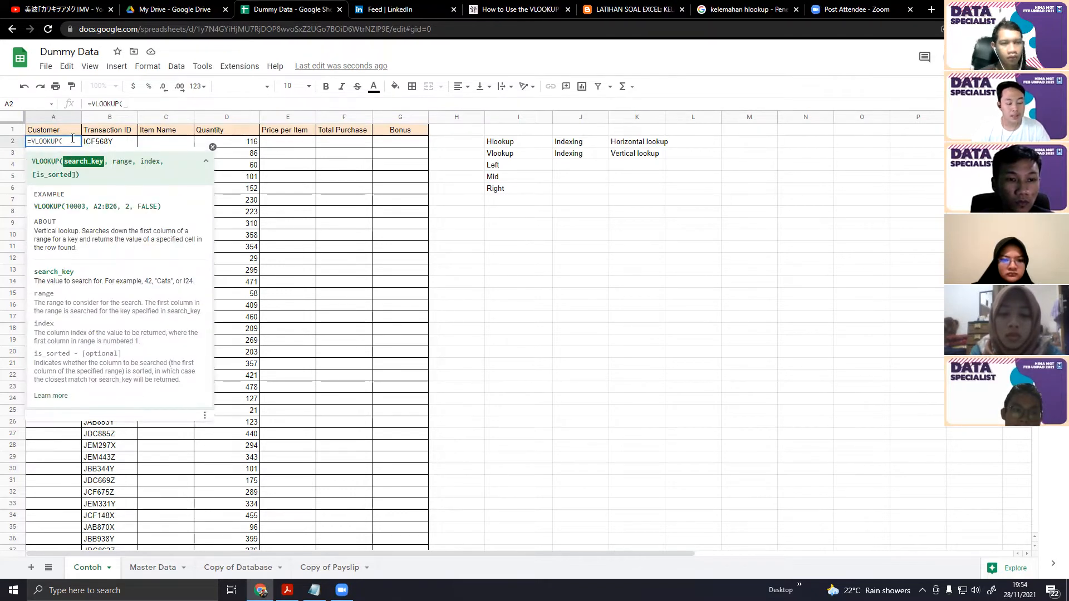
text(LEFT(b1,2)
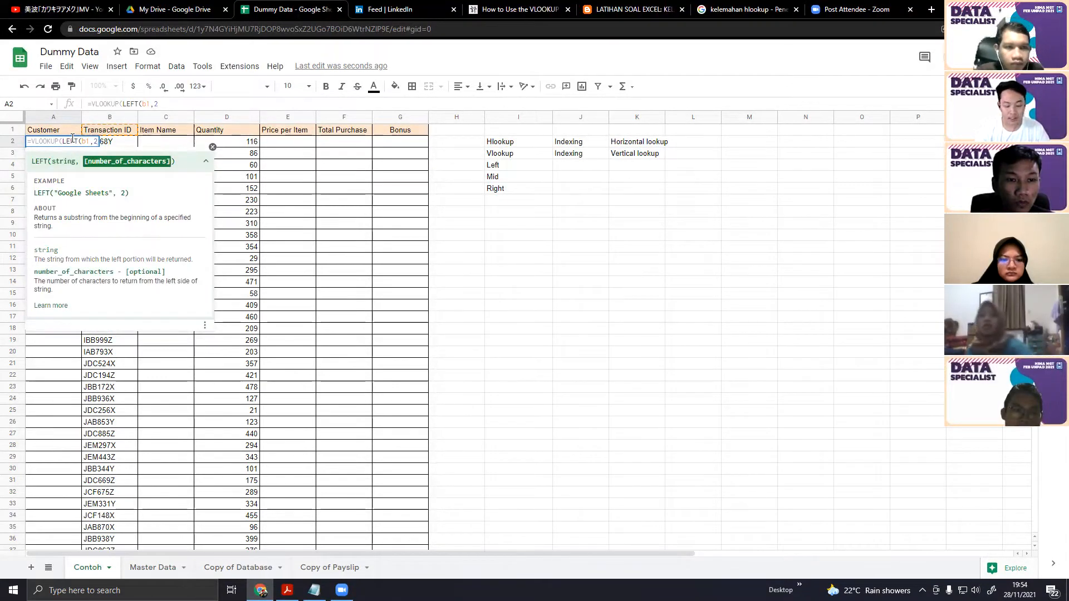
text(),)
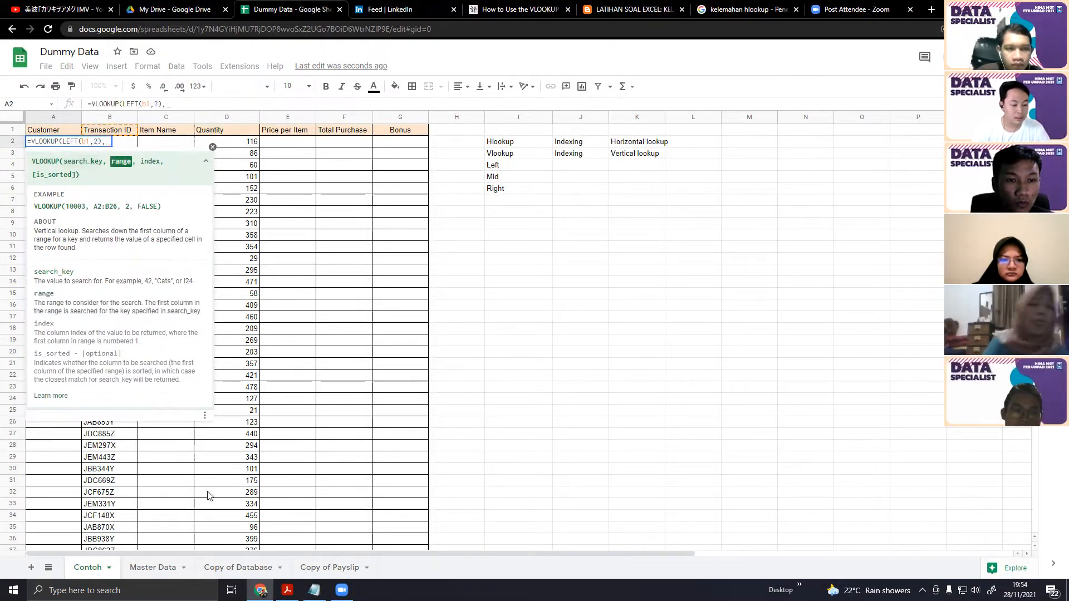
Give A2's lookup the absolute range 'Master Data'!$D$1:$E$5 and column index 2
click(153, 567)
drag(221, 129, 281, 181)
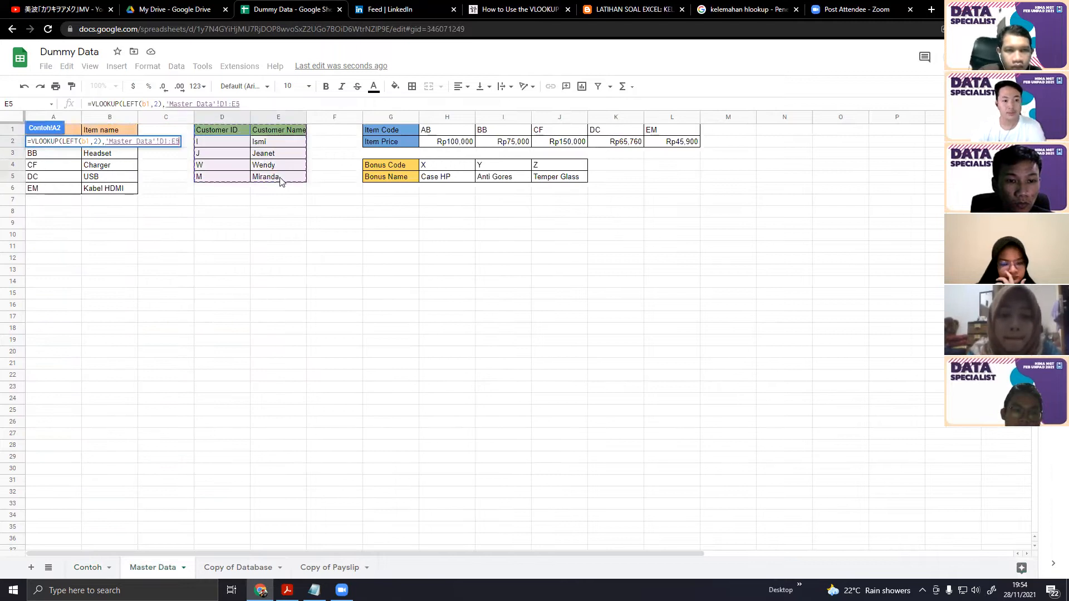
key(F4)
text(,)
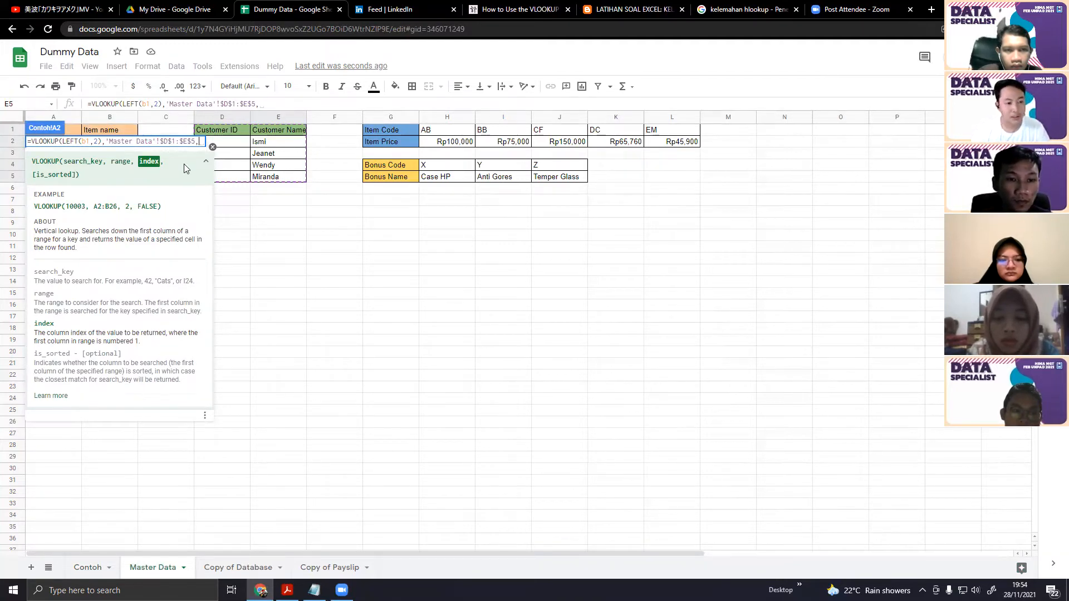
text(2,)
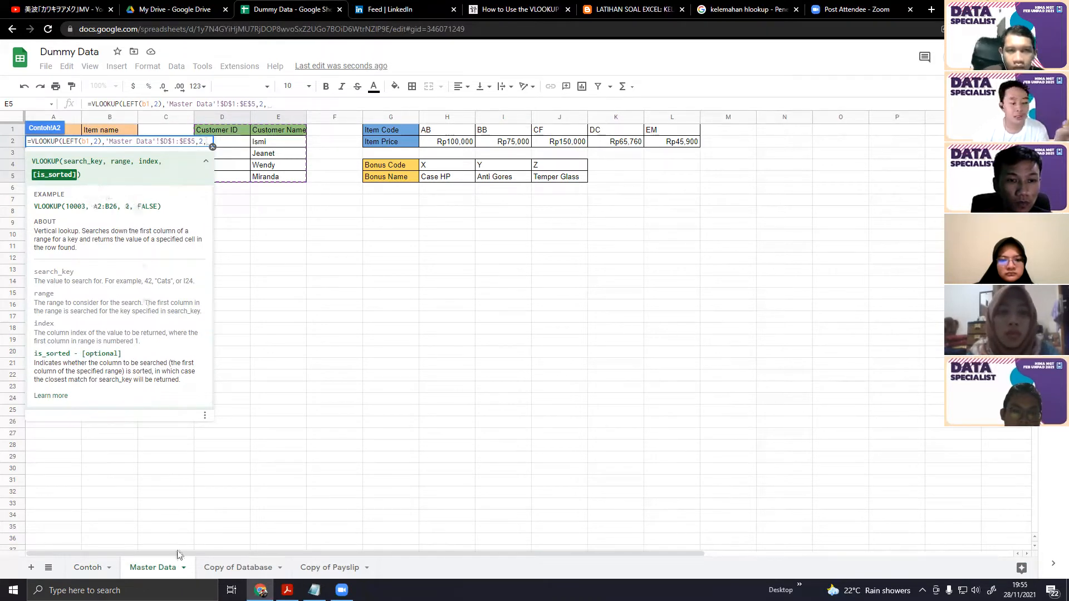
click(94, 573)
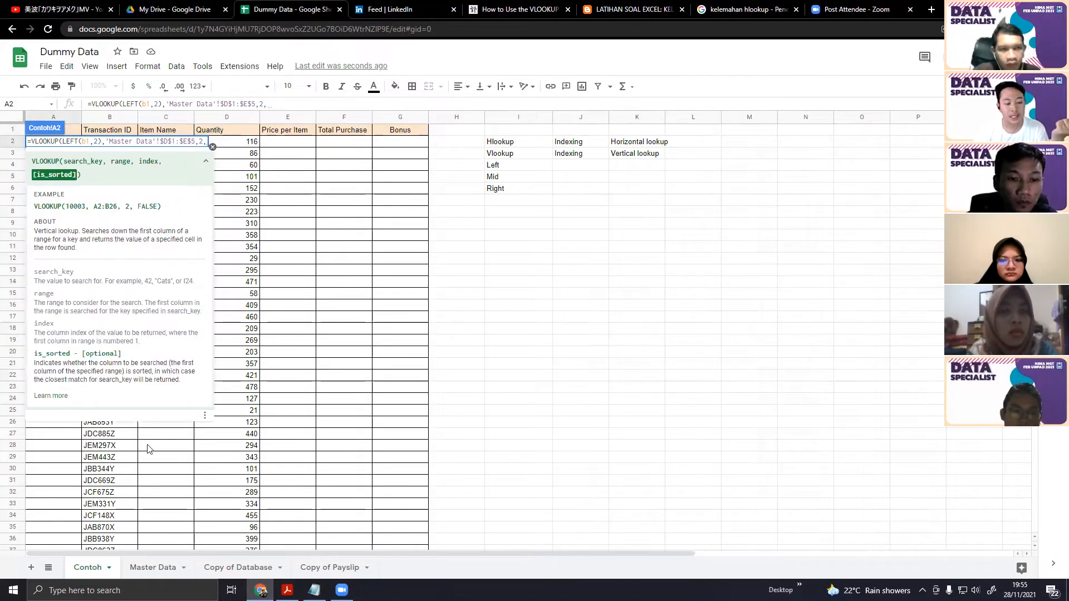
scroll(158, 527, down, 3)
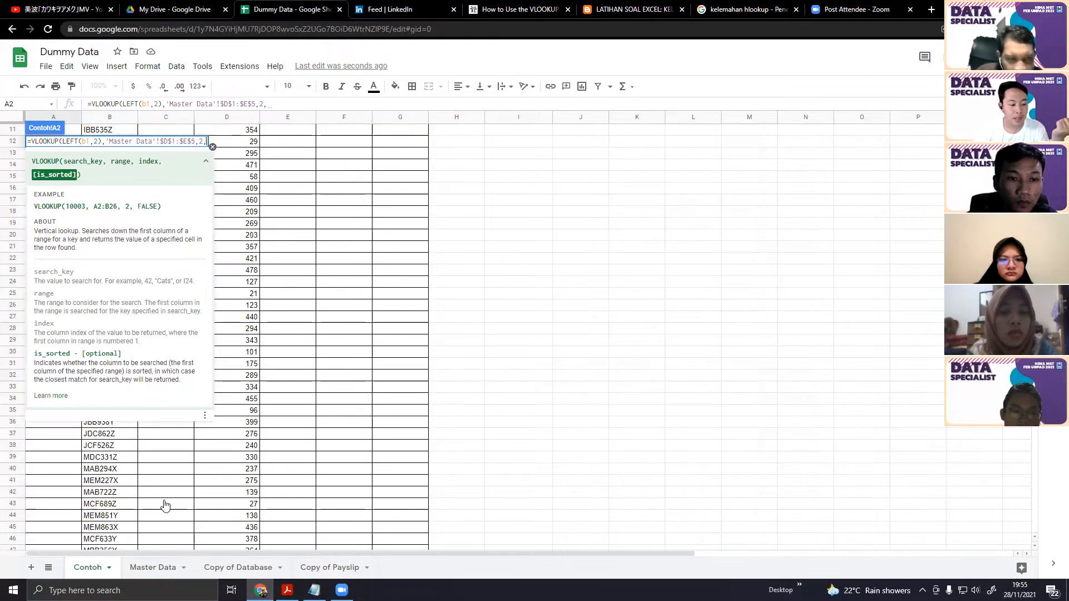
scroll(111, 372, up, 3)
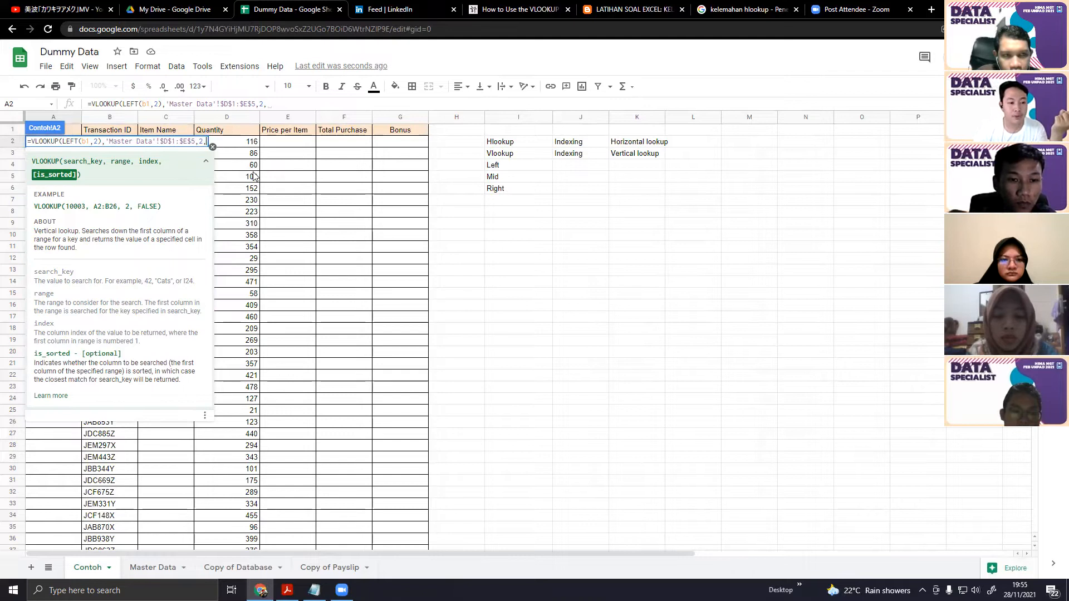
Review the Master Data customer entries I, J, M (Miranda) and Wendy
click(153, 568)
drag(222, 142, 301, 206)
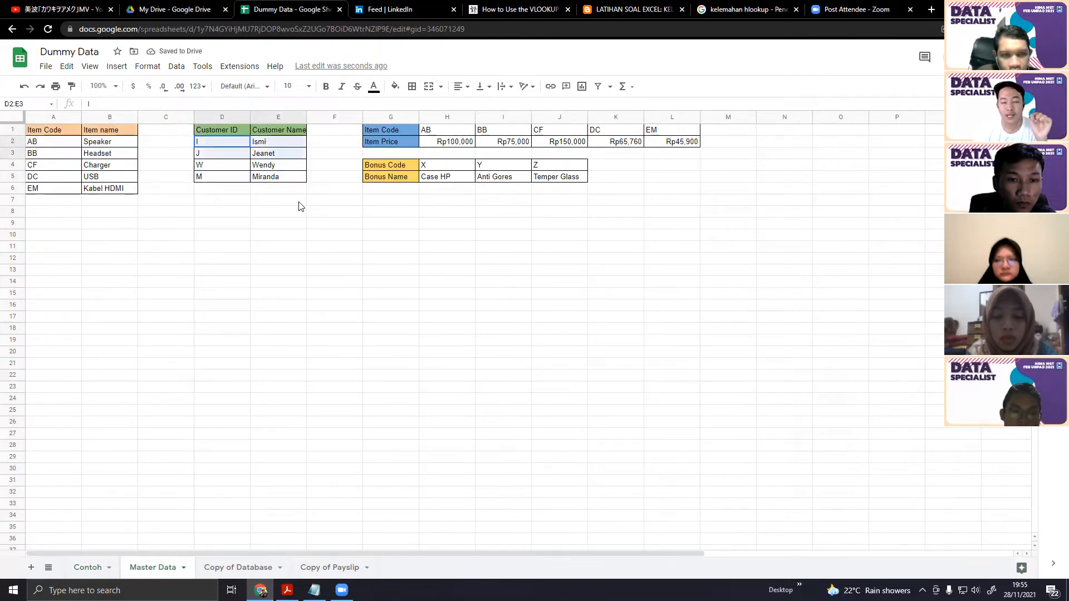
click(338, 154)
click(240, 179)
click(265, 179)
click(234, 180)
click(262, 166)
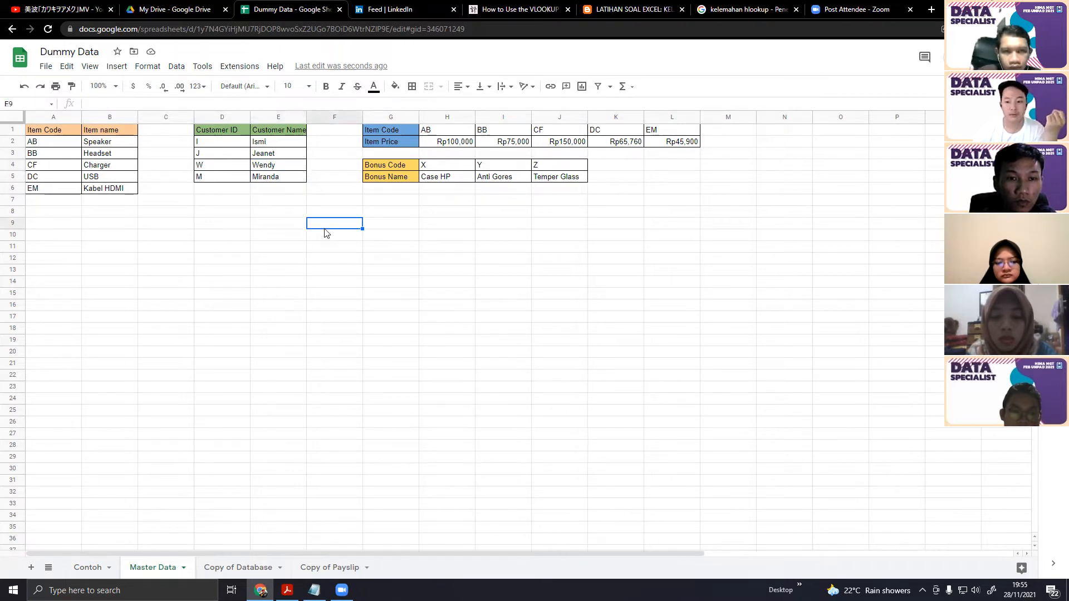
click(87, 567)
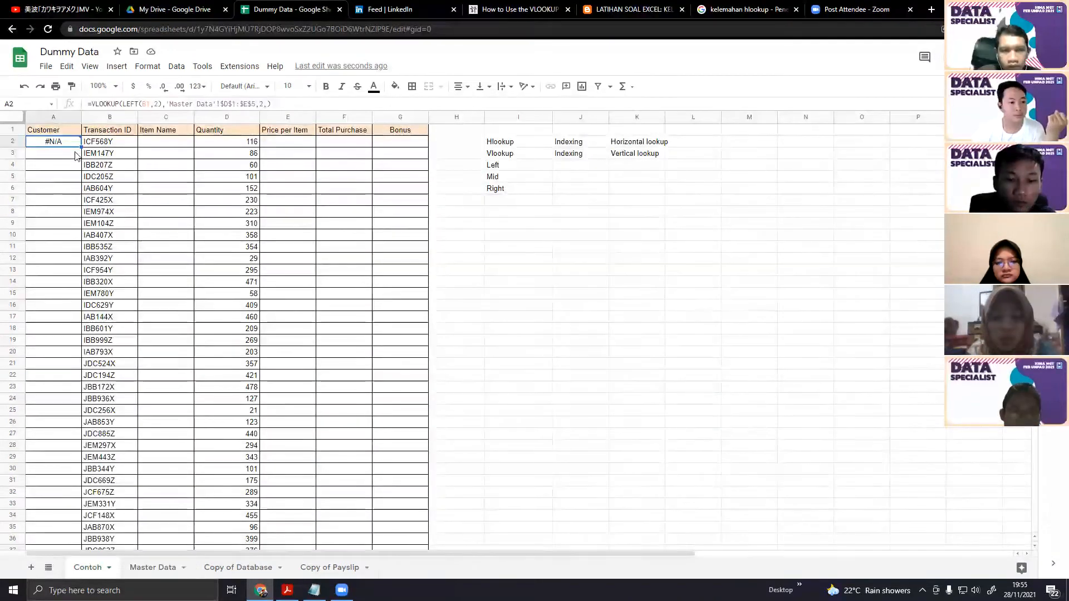
Add false as the exact-match argument to A2's formula and confirm it
click(268, 103)
text(false)
key(Return)
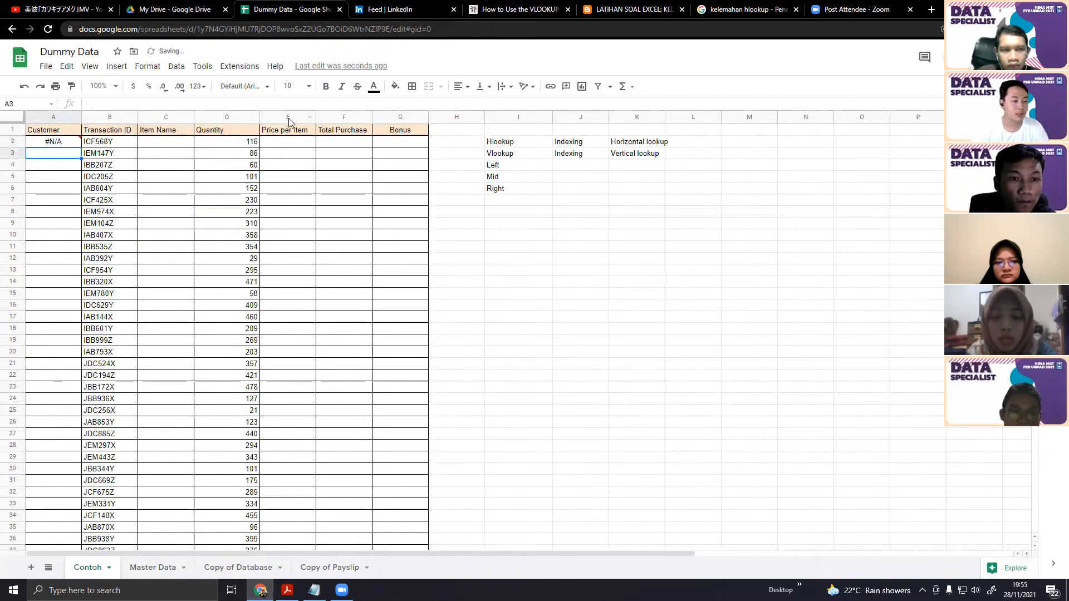
Clear A2's formula and begin a new one with =VLOOKUP(LEFT(
click(71, 138)
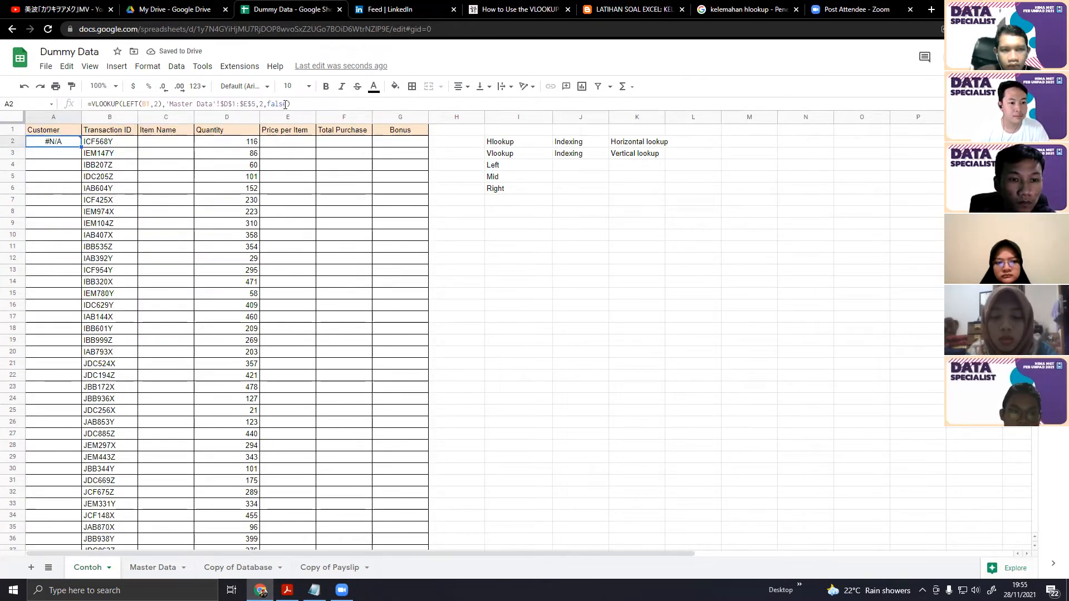
click(258, 104)
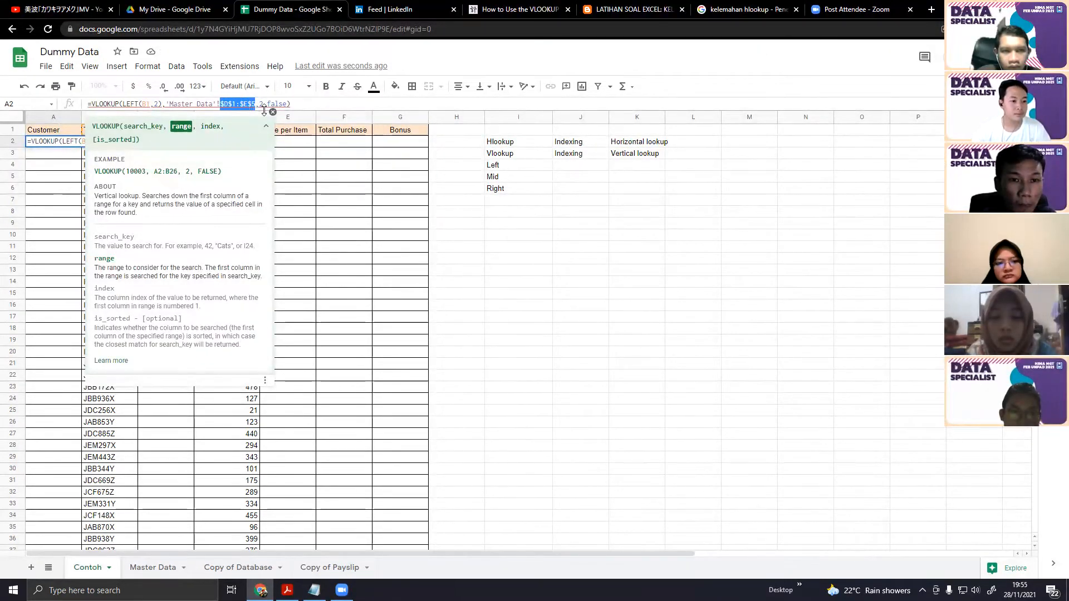
key(ctrl+a)
key(BackSpace)
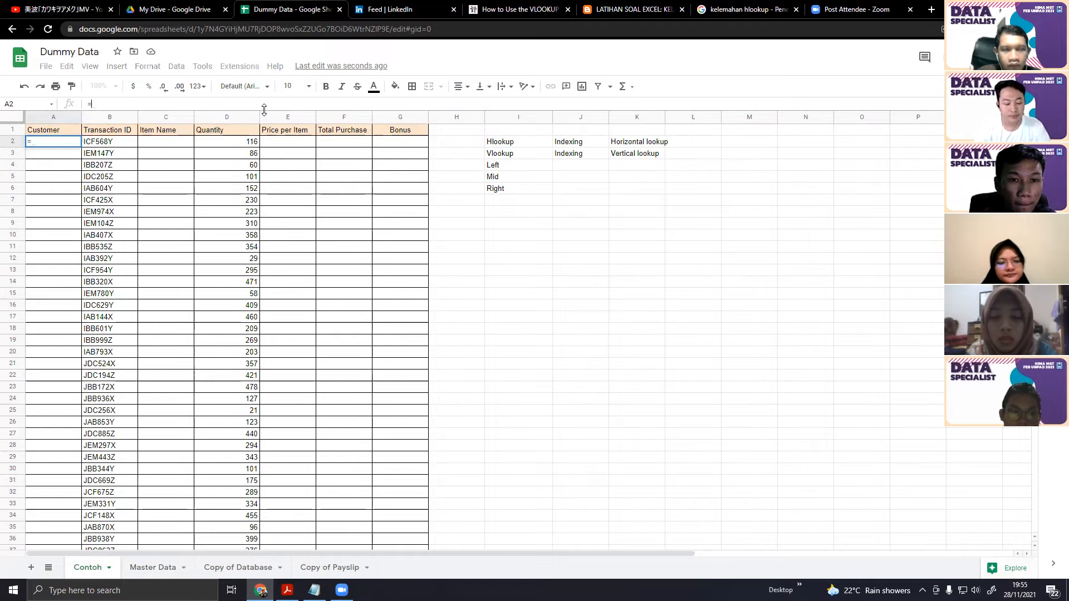
text(=VLOOKUP(LEFT()
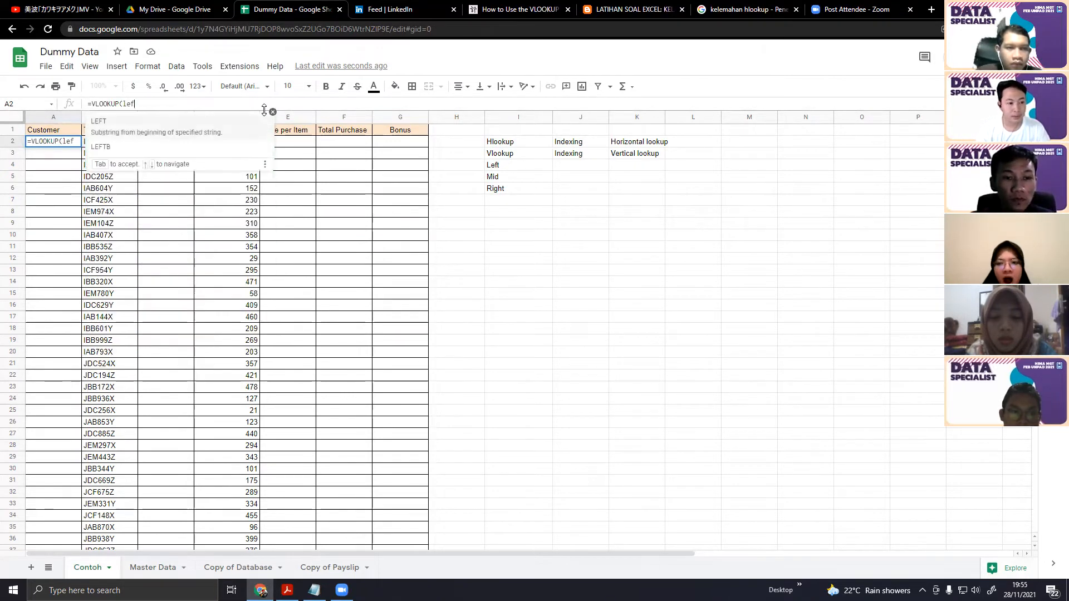
Enter LEFT(B2,1) and the absolute range 'Master Data'!$D$1:$E$5 as the lookup arguments
click(119, 145)
text(,1)
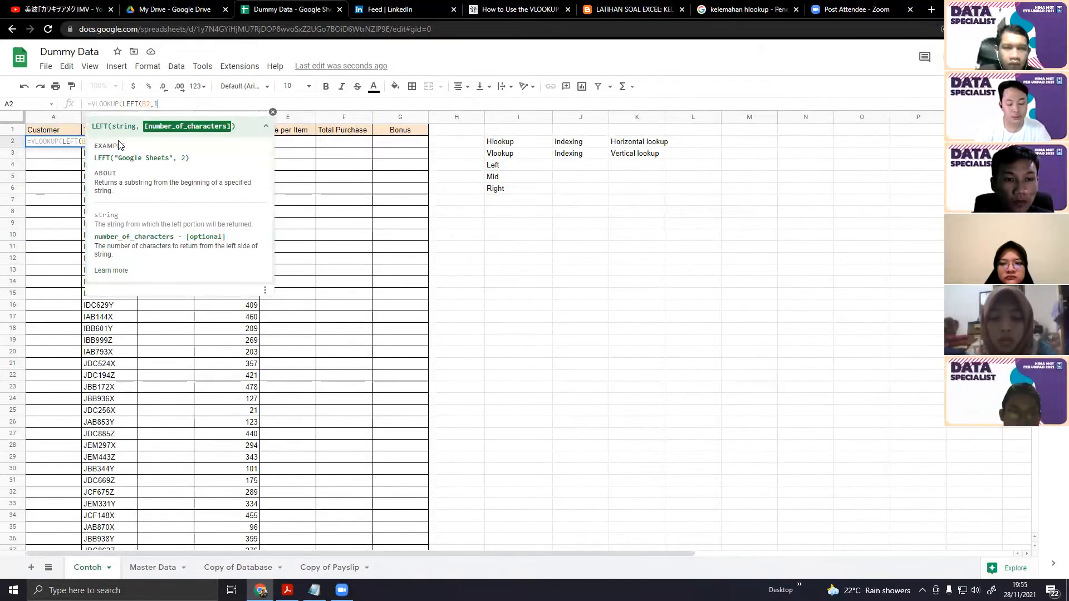
text(),)
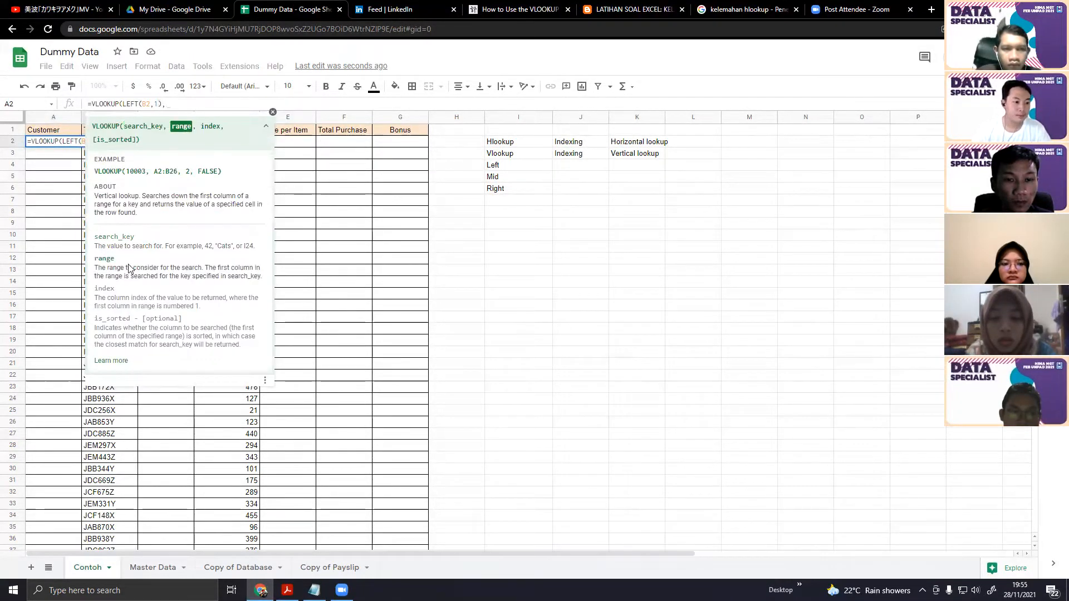
click(152, 567)
drag(212, 131, 275, 179)
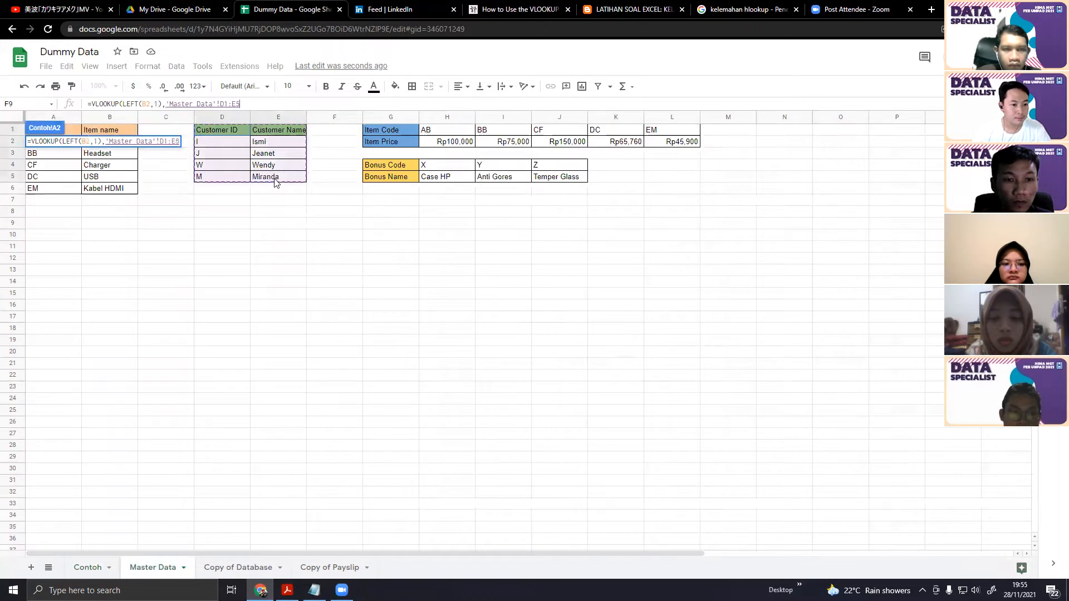
key(F4)
Finish with column 2 and FALSE, then fill A2 down the Customer column
text(,)
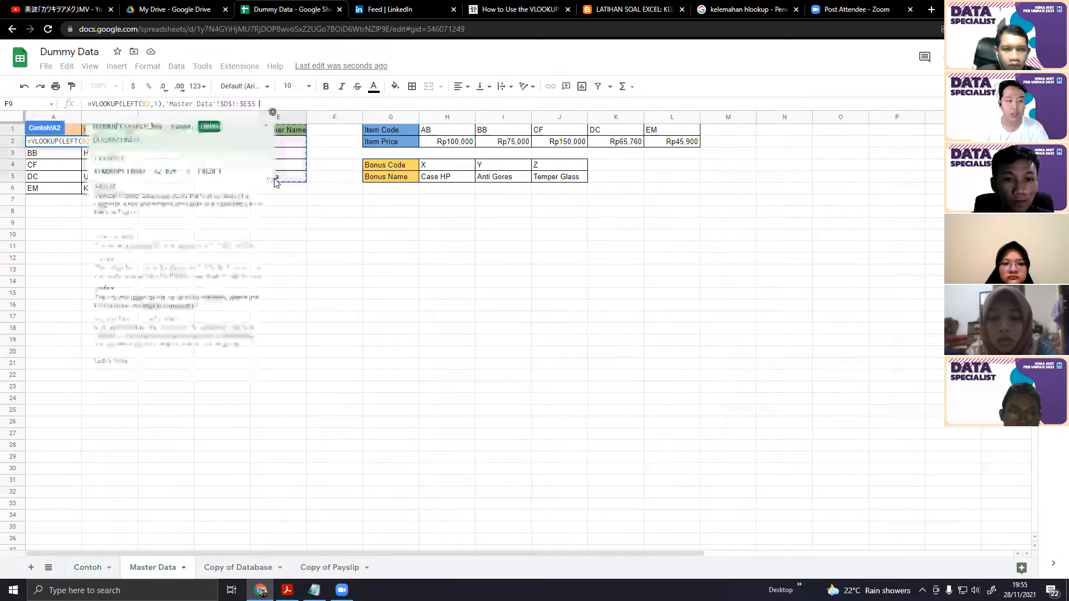
text(2,fal)
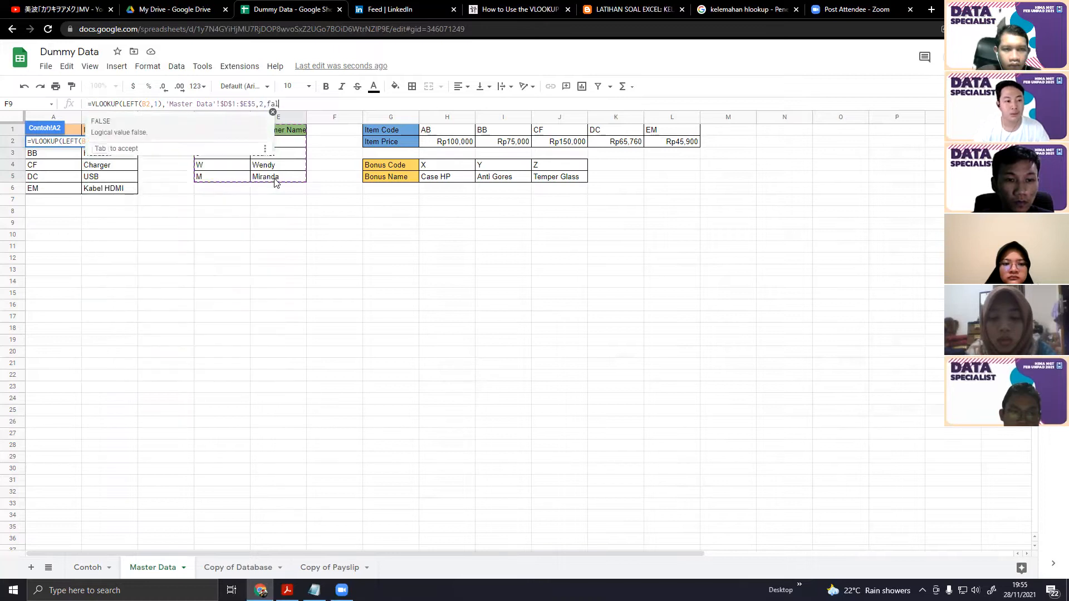
key(BackSpace)
key(BackSpace)
key(BackSpace)
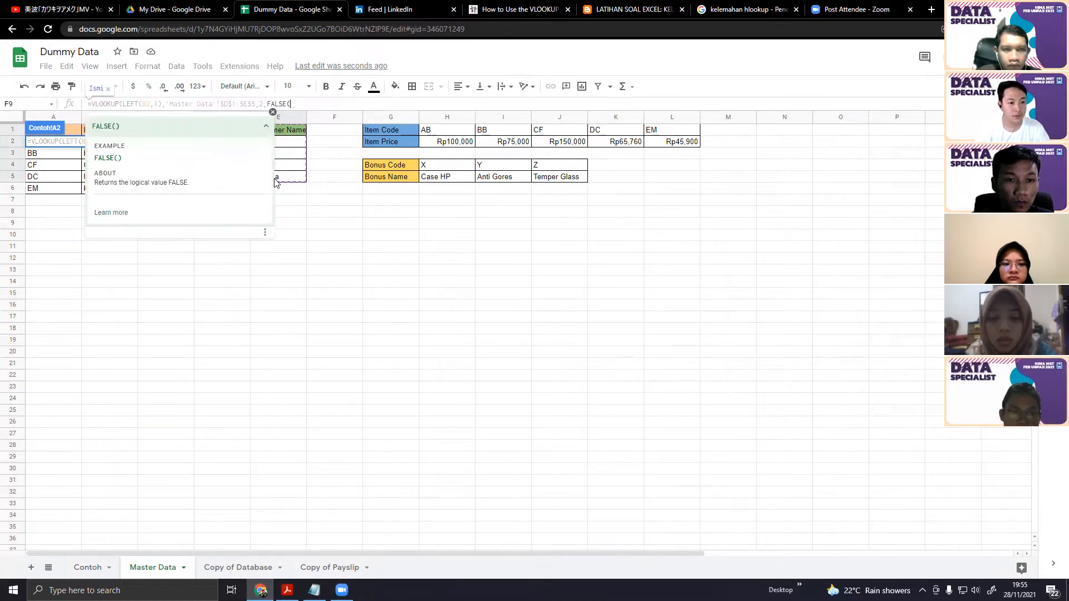
text(FALS)
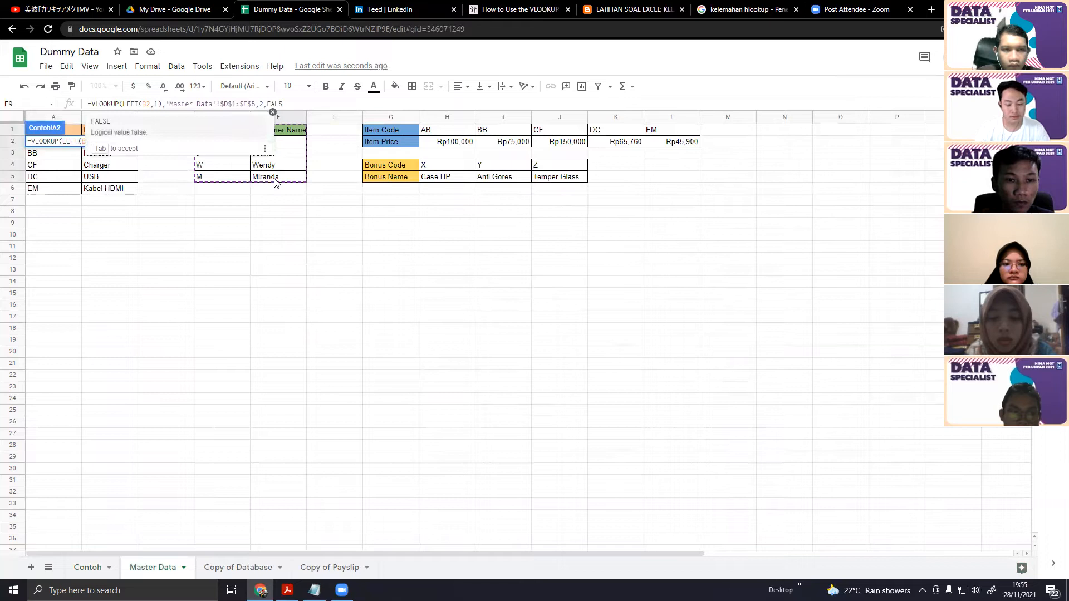
key(Tab)
key(Return)
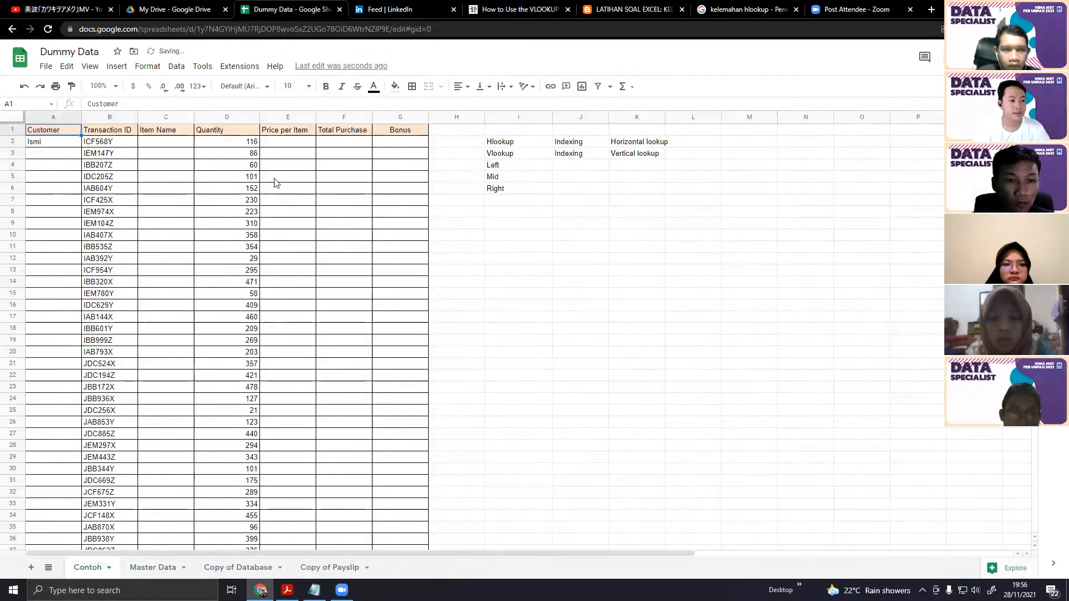
click(64, 143)
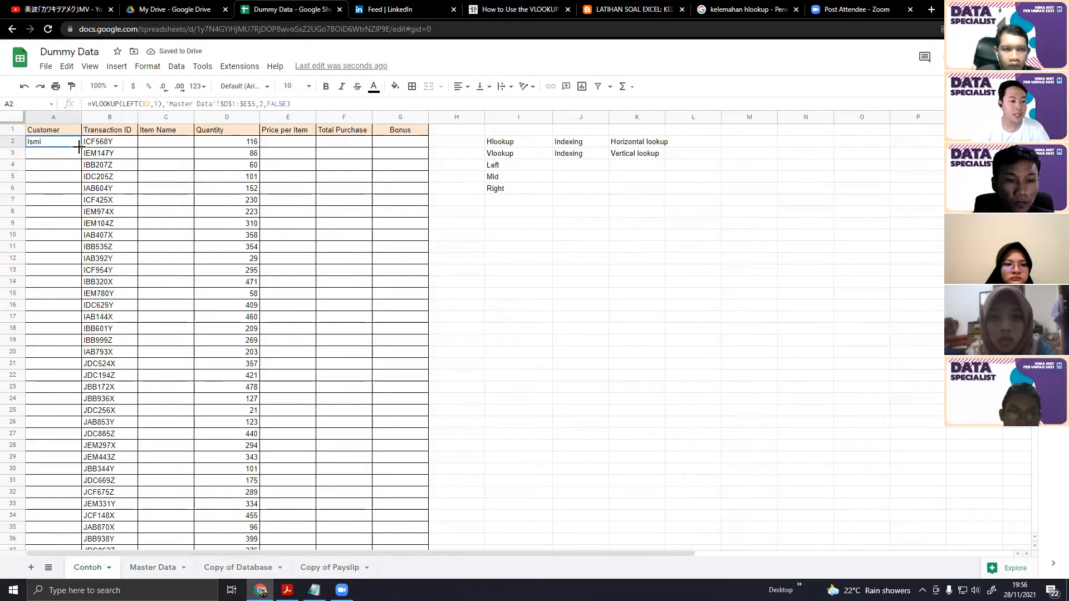
double_click(81, 147)
Replace A2's lookup range with the relative range 'Master Data'!D1:E5
scroll(167, 318, down, 2)
scroll(173, 325, down, 5)
scroll(182, 335, up, 8)
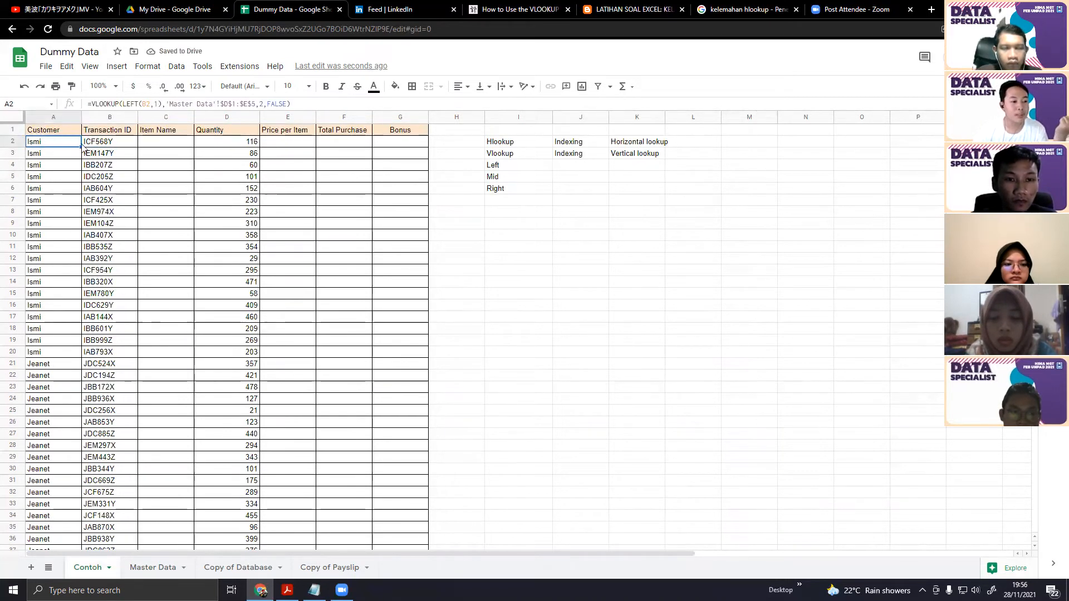
click(256, 105)
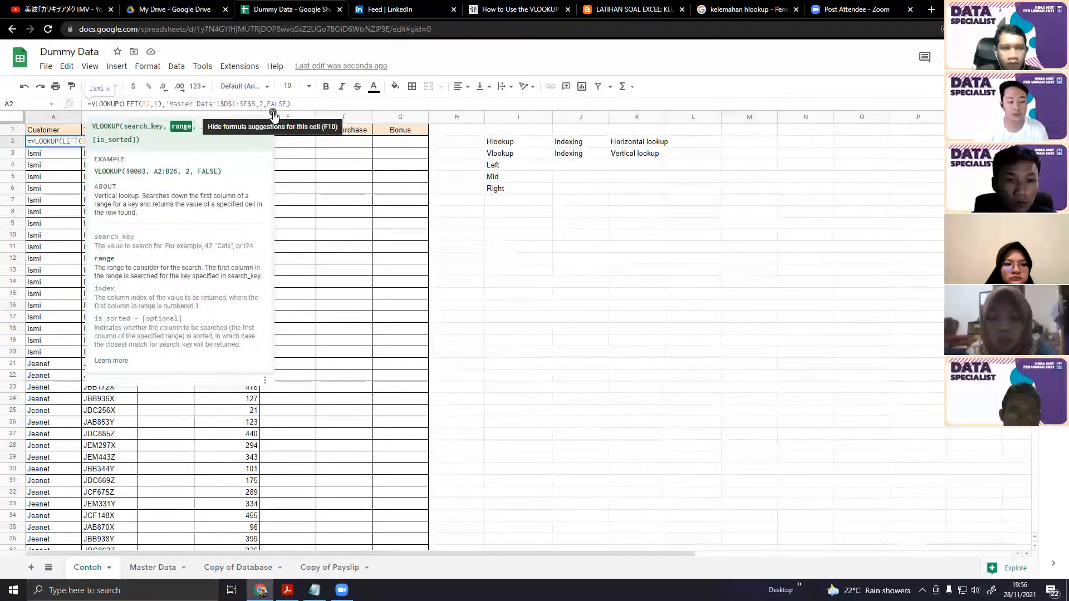
key(BackSpace)
key(BackSpace)
key(BackSpace)
key(BackSpace)
key(BackSpace)
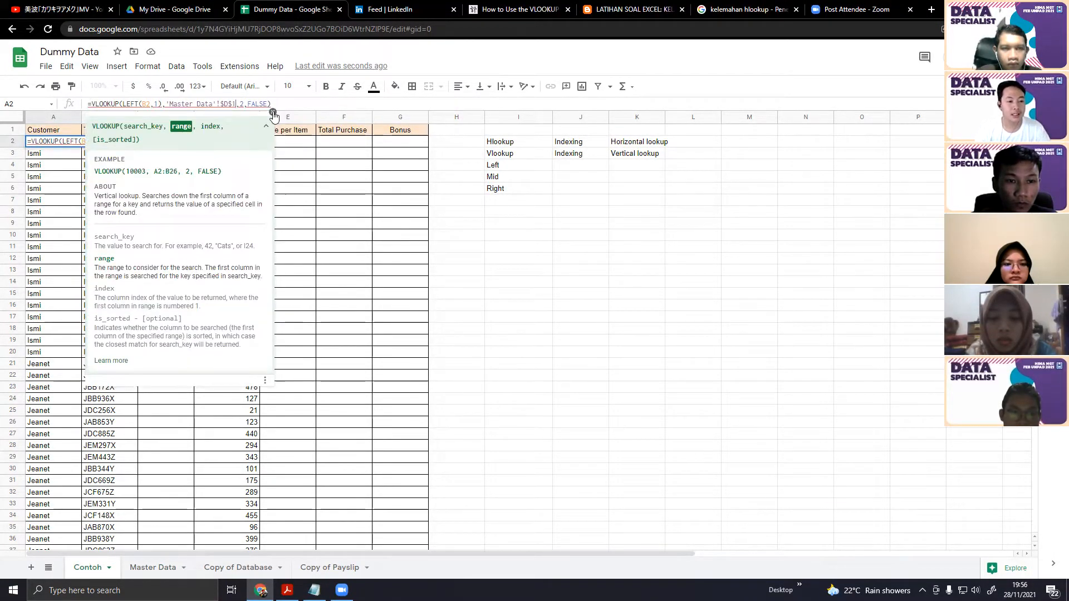
key(BackSpace)
key(BackSpace)
key(BackSpace)
key(BackSpace)
key(BackSpace)
key(BackSpace)
key(BackSpace)
key(BackSpace)
key(BackSpace)
key(BackSpace)
key(BackSpace)
key(BackSpace)
key(BackSpace)
key(BackSpace)
key(BackSpace)
key(BackSpace)
key(BackSpace)
key(BackSpace)
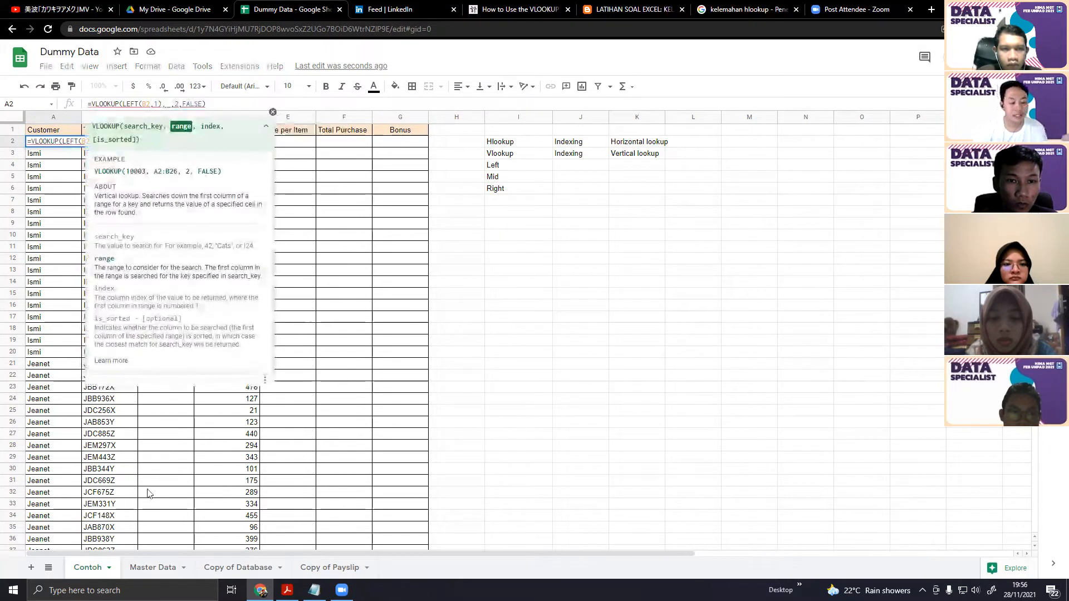
click(152, 568)
drag(223, 131, 281, 179)
key(Return)
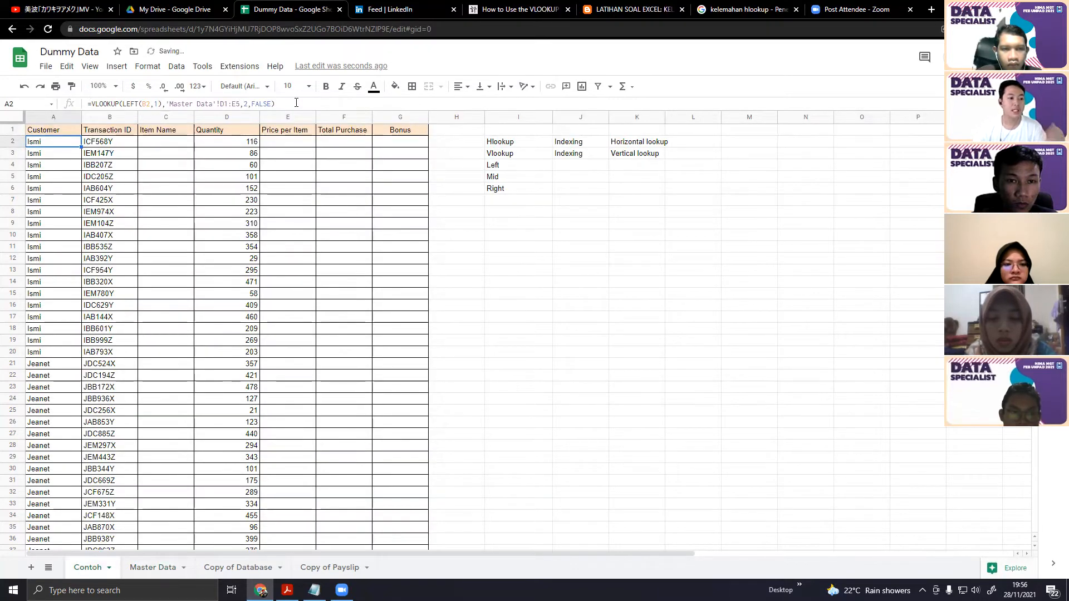
Fill A2's Customer formula down column A to row 64
drag(81, 147, 156, 410)
scroll(158, 410, up, 13)
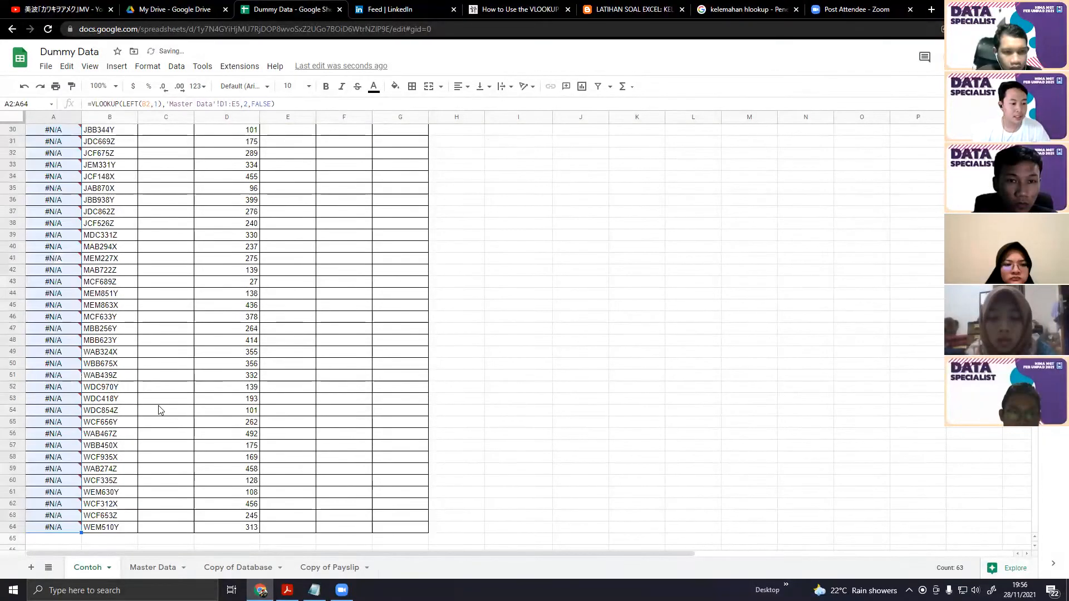
click(111, 202)
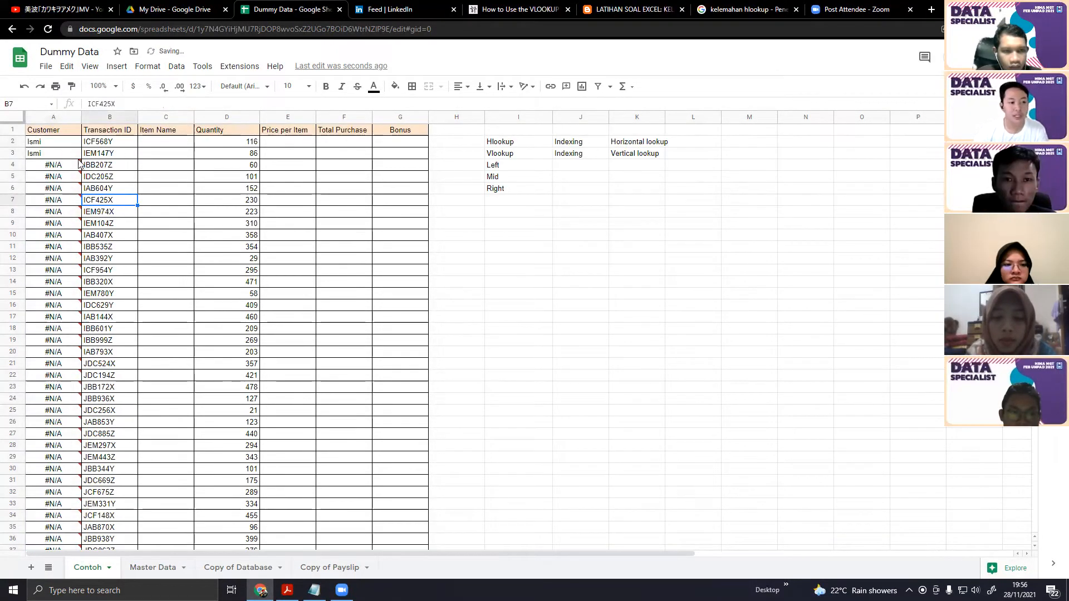
Inspect A2, A3, A4, A14 and A23 for shifted ranges and #N/A errors
click(55, 144)
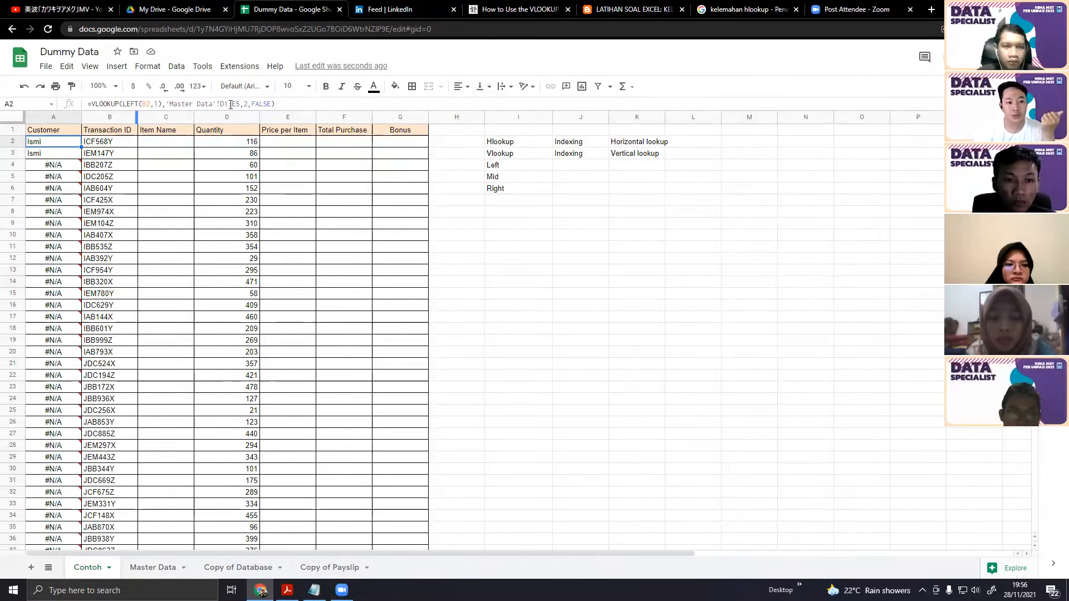
click(56, 155)
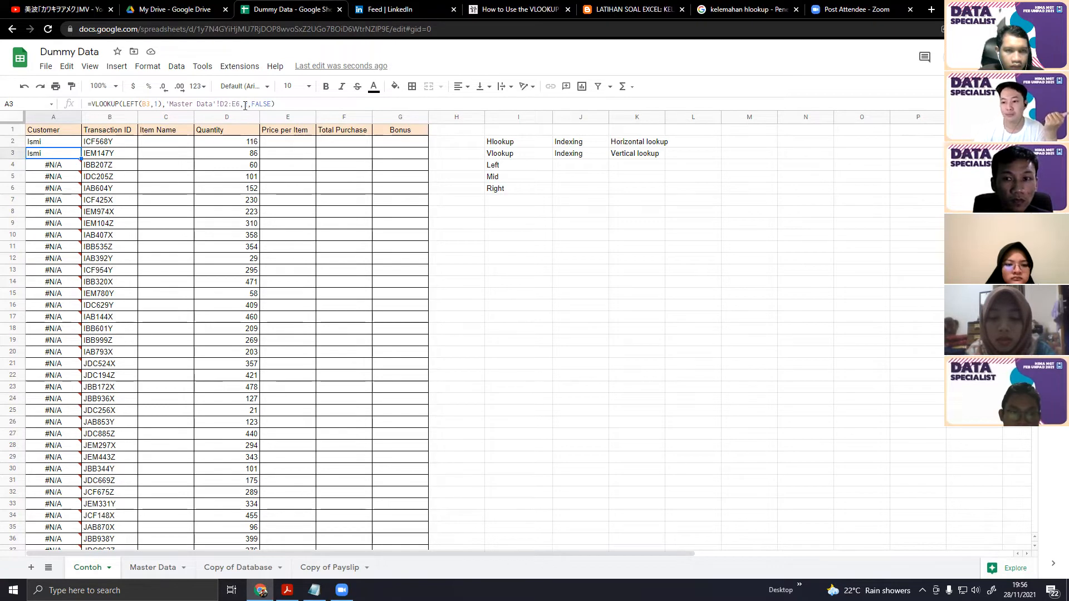
click(71, 164)
scroll(65, 273, down, 3)
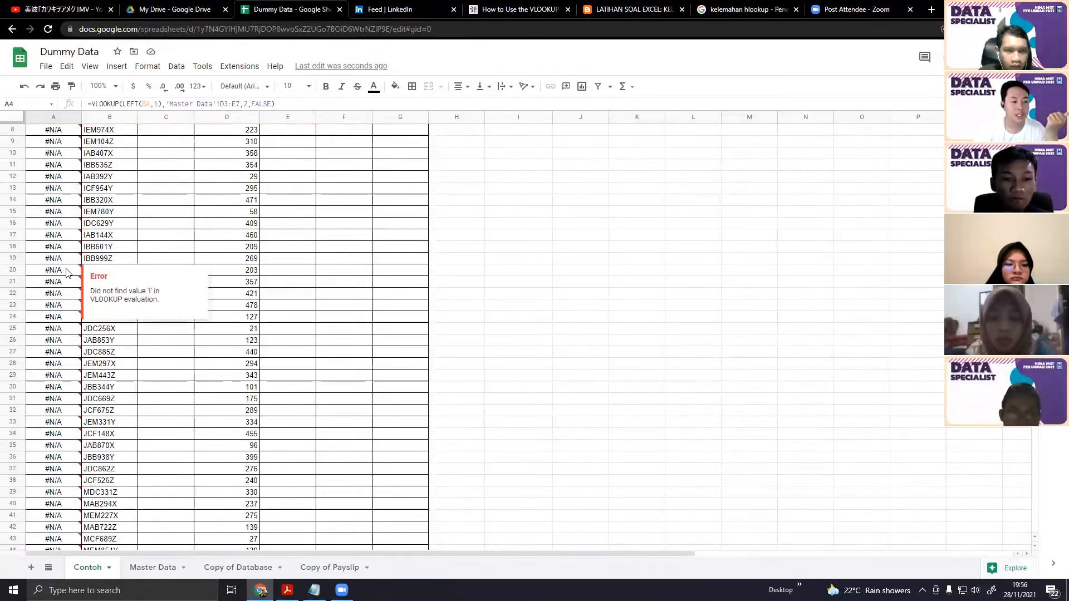
click(65, 274)
scroll(66, 276, up, 3)
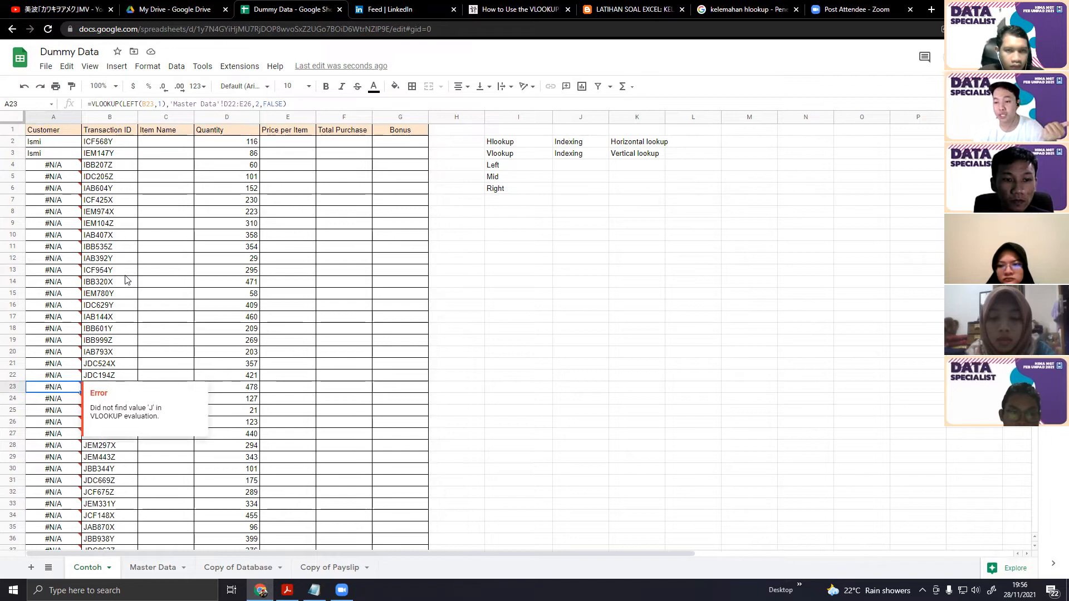
click(50, 278)
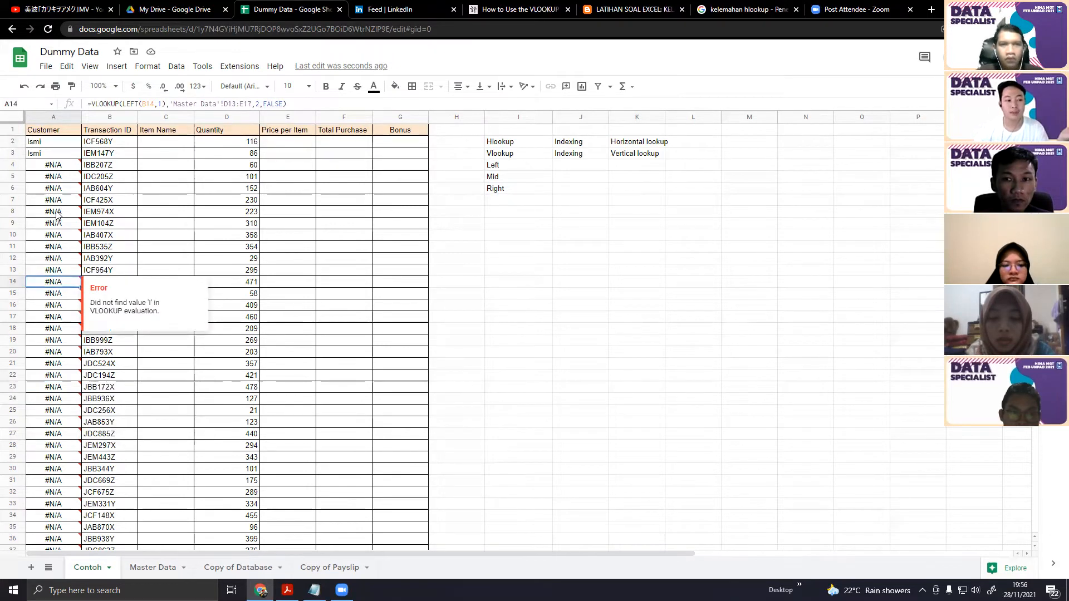
click(65, 168)
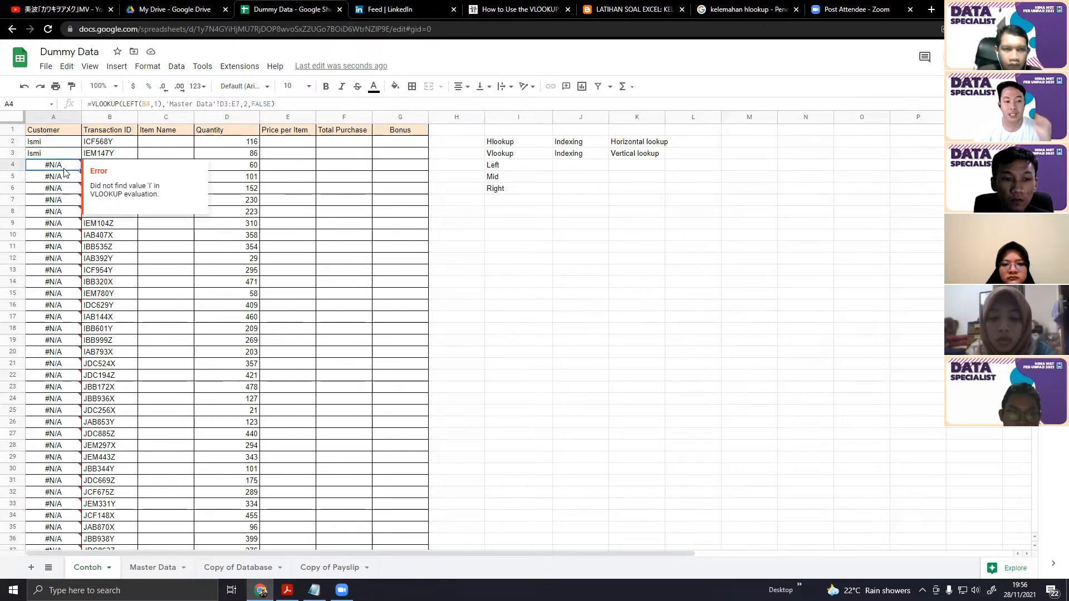
click(160, 109)
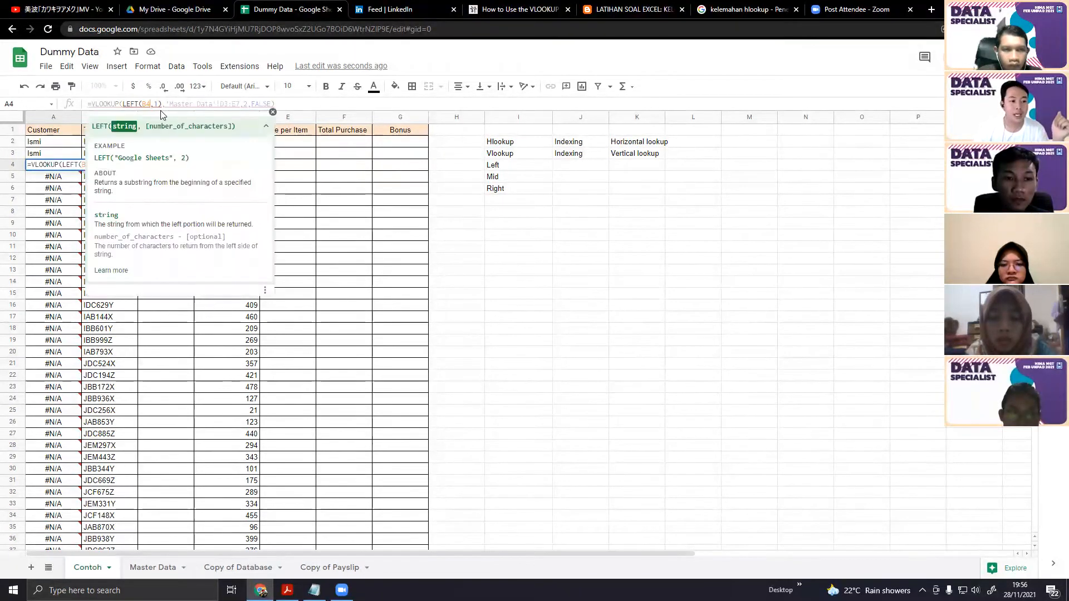
click(98, 310)
click(76, 143)
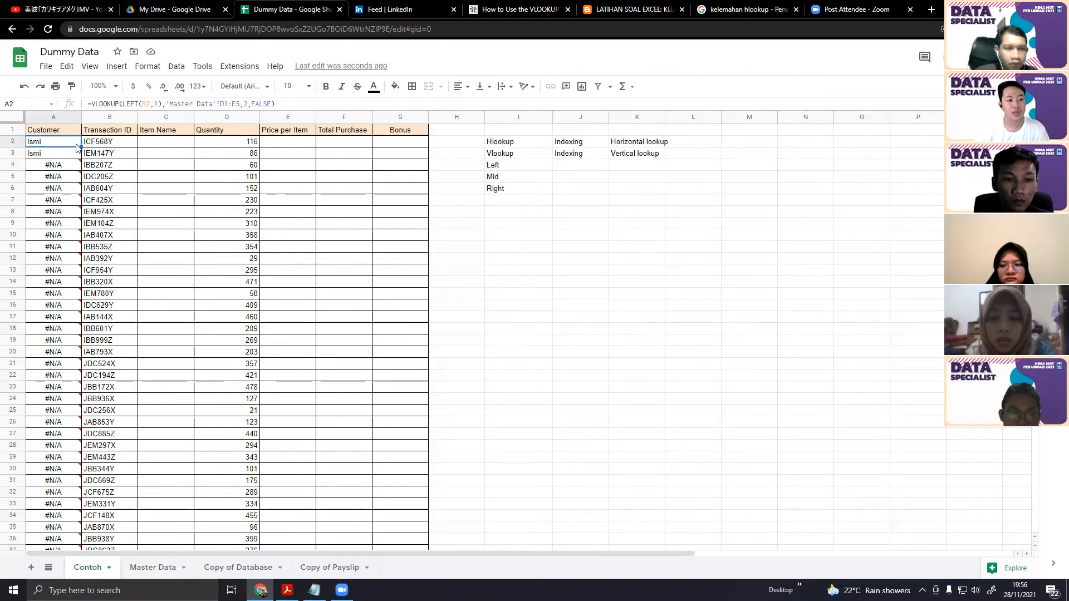
Compare B2 with the lookup ranges and errors in A2, A3 and A4
click(103, 142)
click(73, 146)
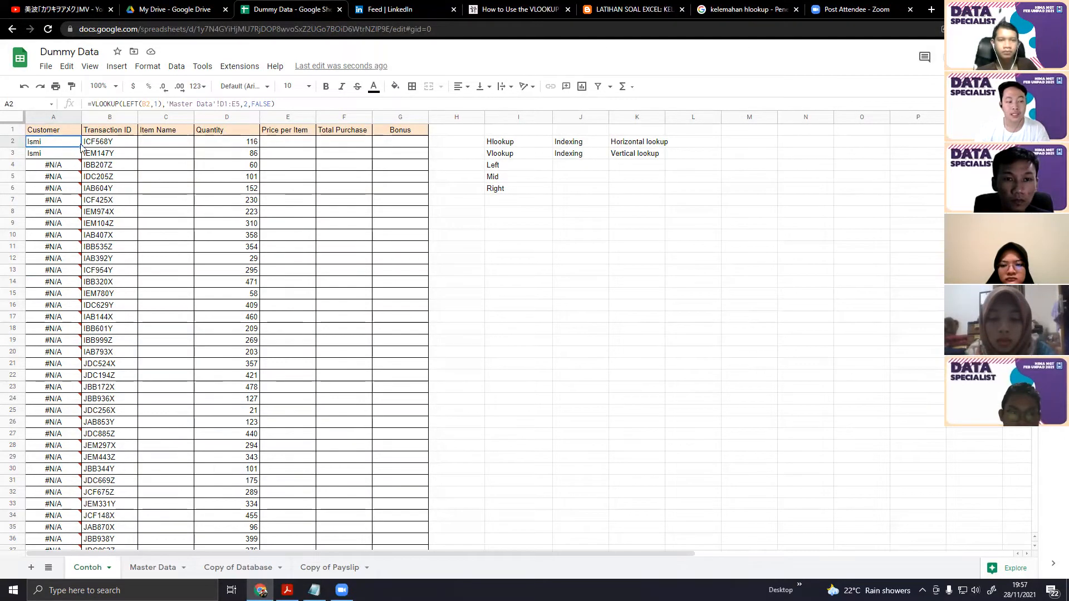
click(71, 156)
click(78, 166)
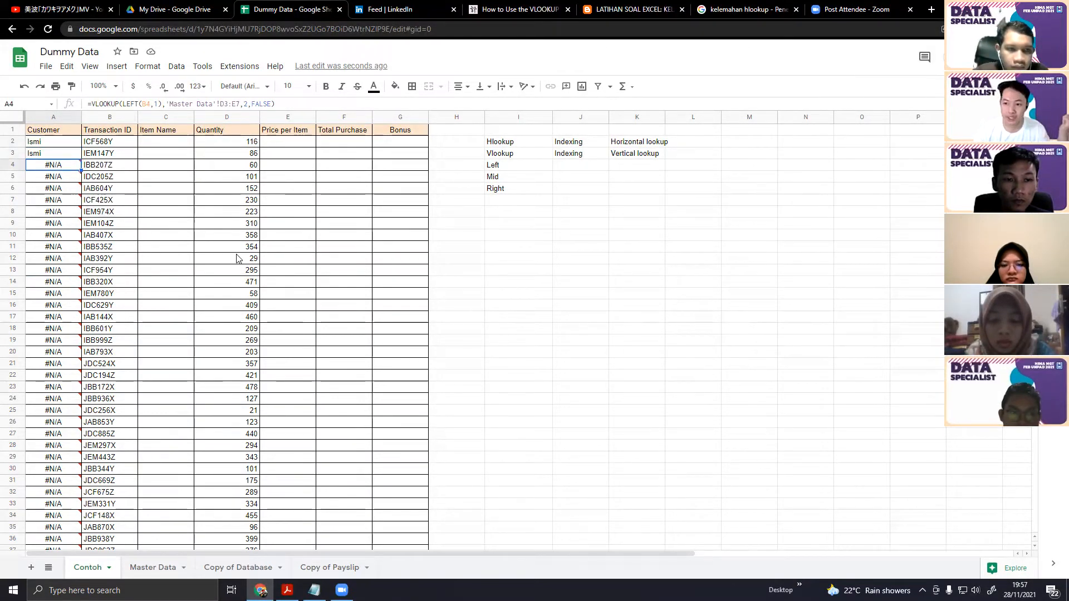
click(71, 142)
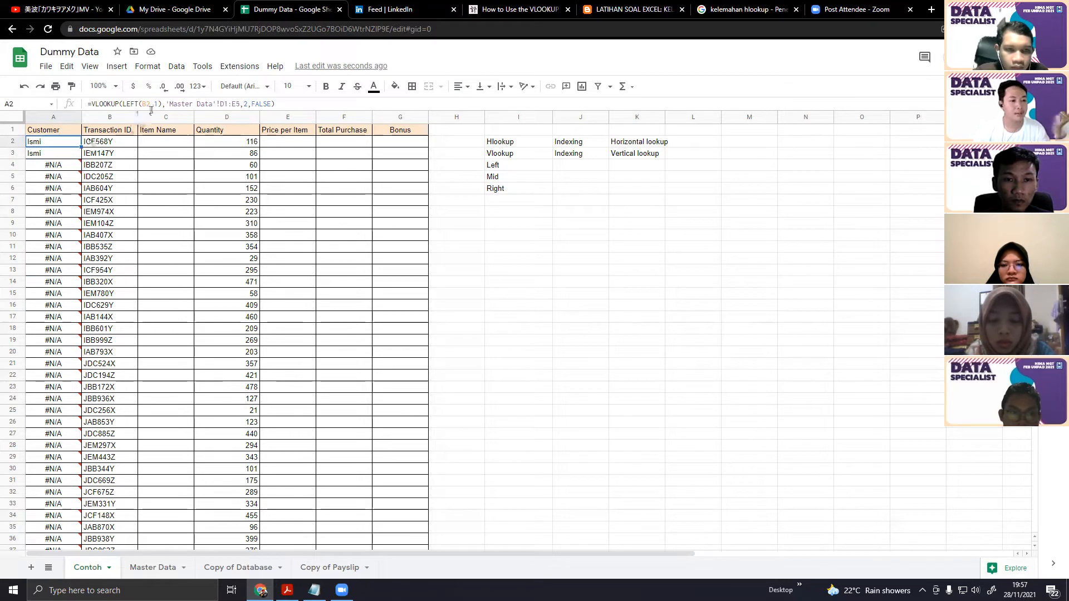
Make A2's range absolute as $D$1:$E$5 and paste the formula into A2:A64
click(239, 104)
key(F4)
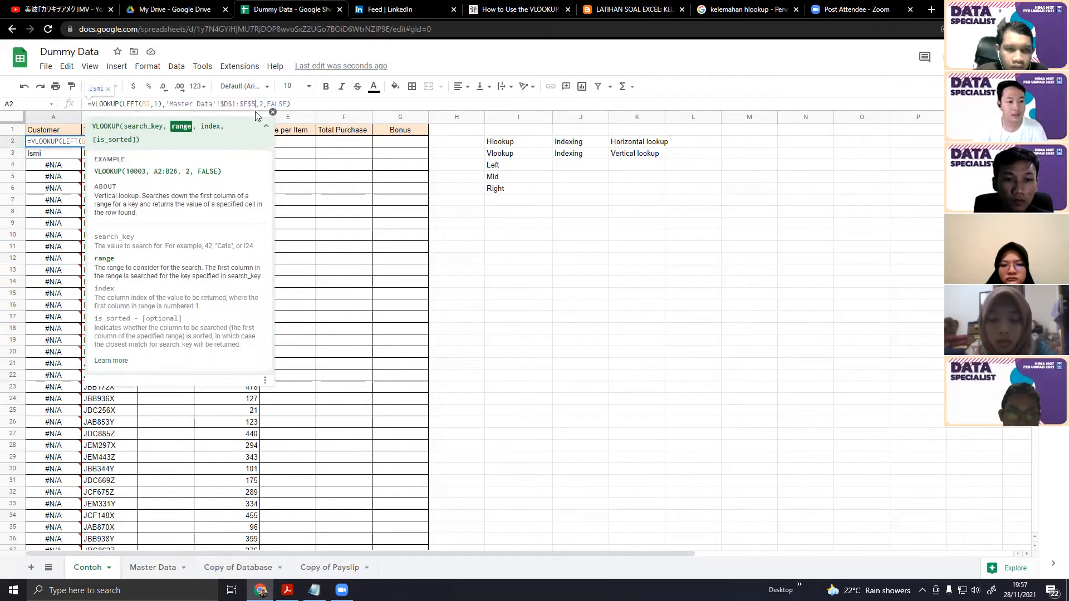
key(Return)
click(80, 142)
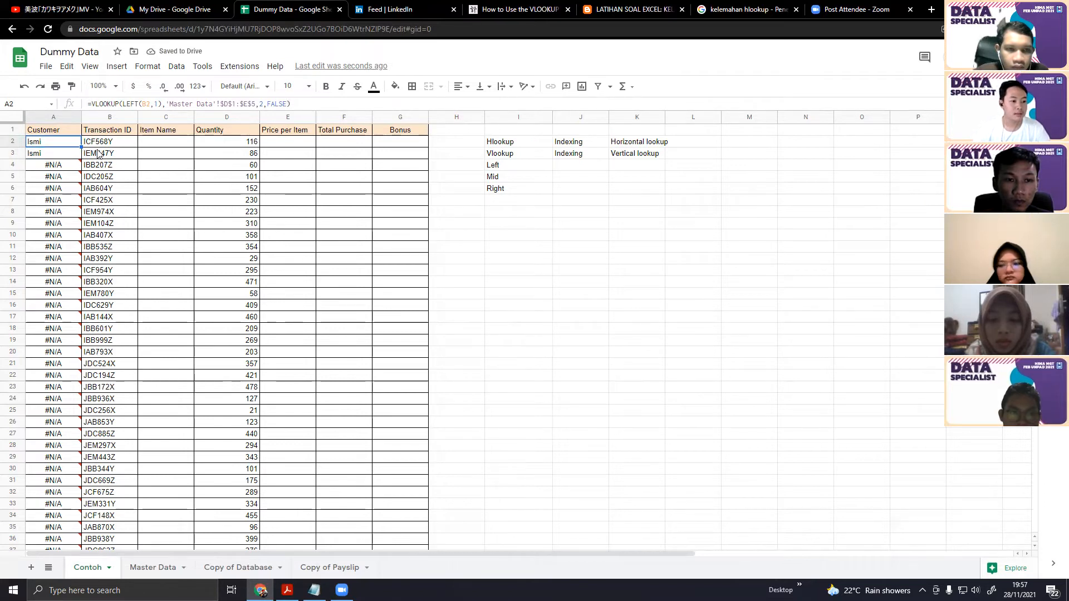
key(ctrl+shift+Down)
key(ctrl+v)
key(Right)
key(Right)
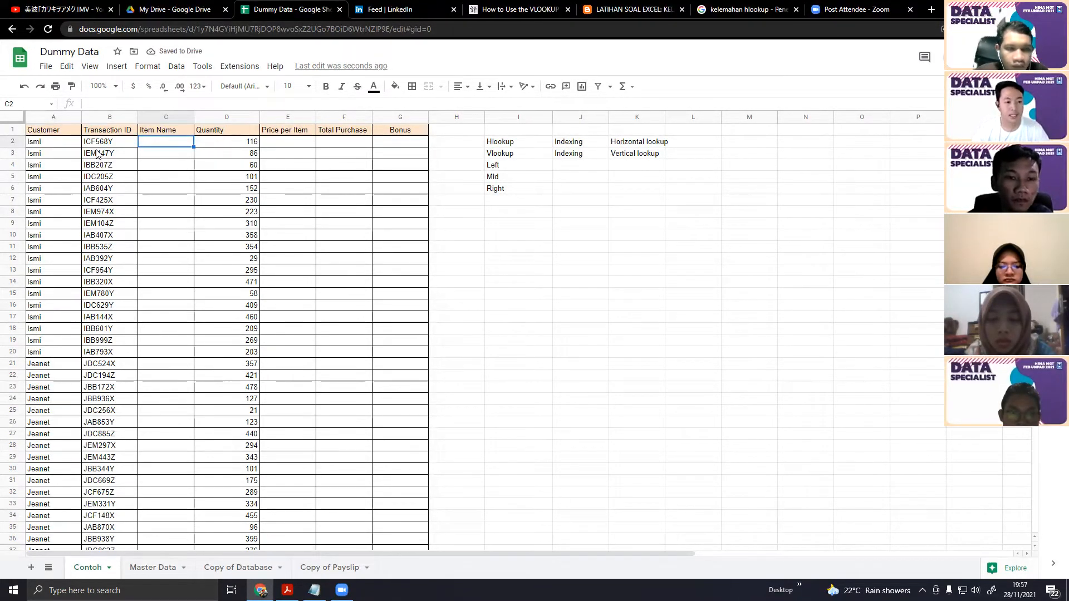
Cancel a first VLOOKUP attempt in C2 and review the Master Data item table A1:B6
text(=VLOOKUP()
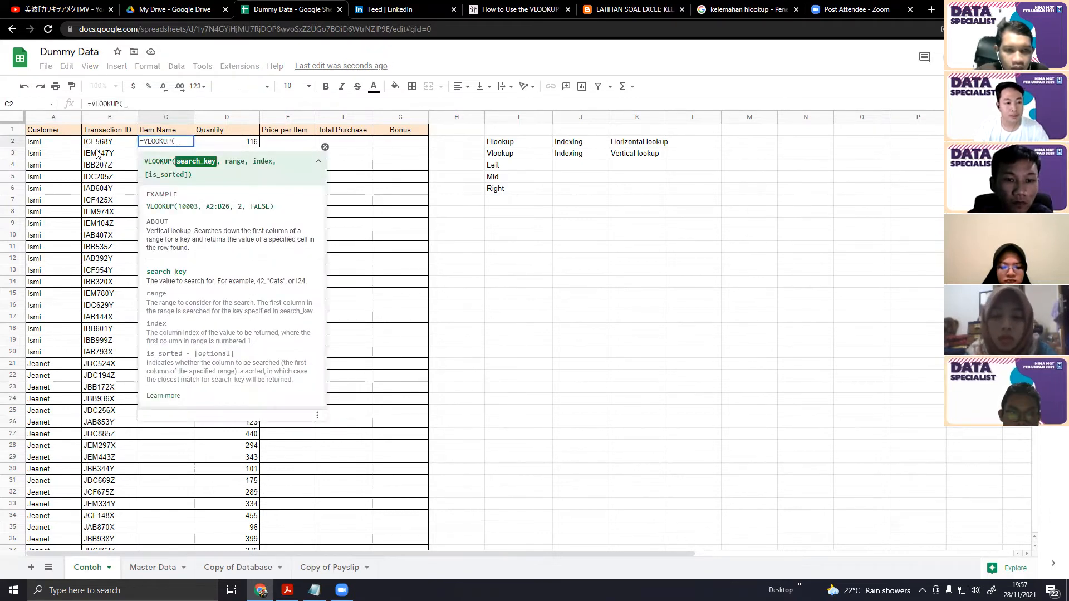
key(Escape)
click(157, 568)
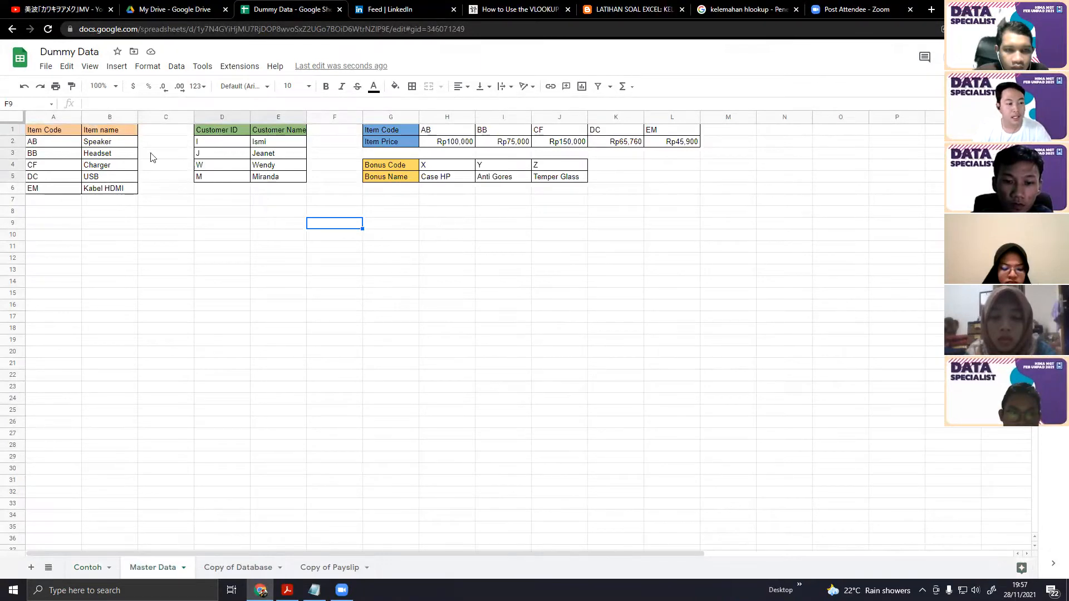
drag(67, 135, 131, 189)
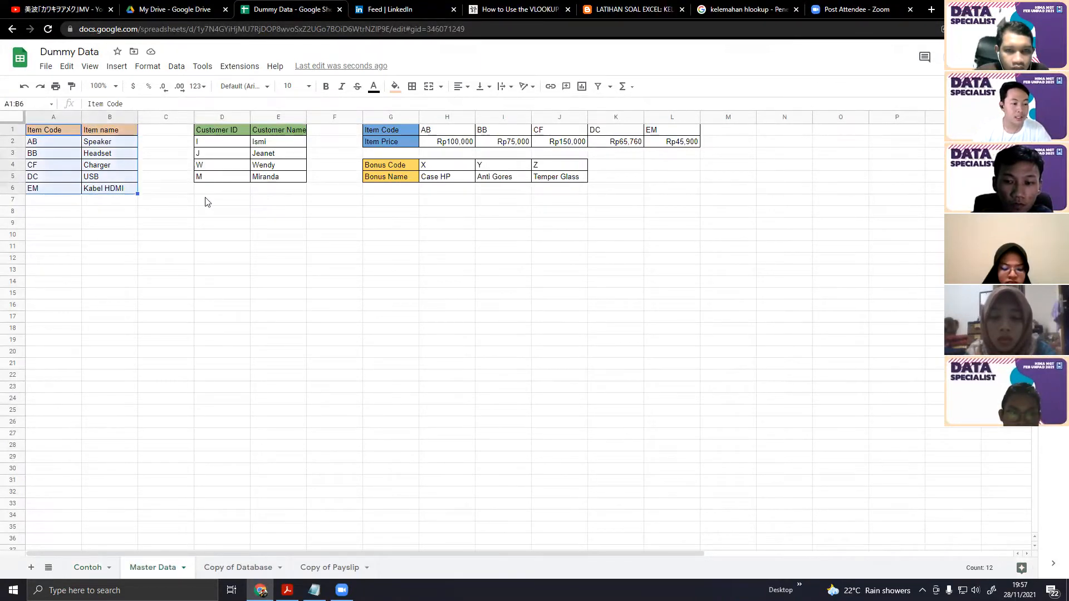
click(88, 567)
Start C2's Item Name formula as =VLOOKUP( while viewing Master Data for its range
click(210, 146)
click(180, 147)
text(=vlo)
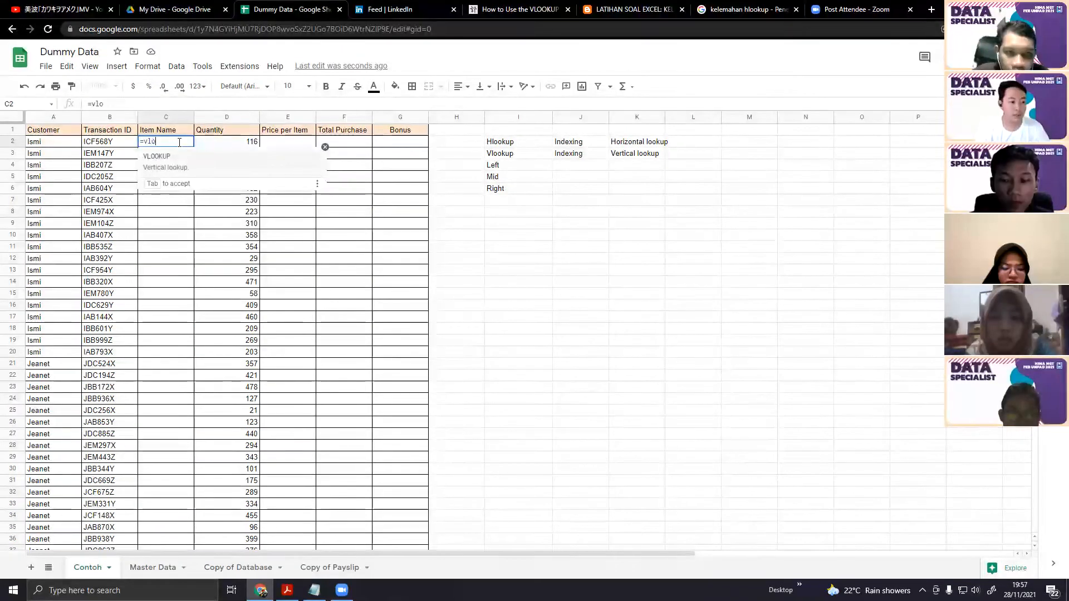
key(Tab)
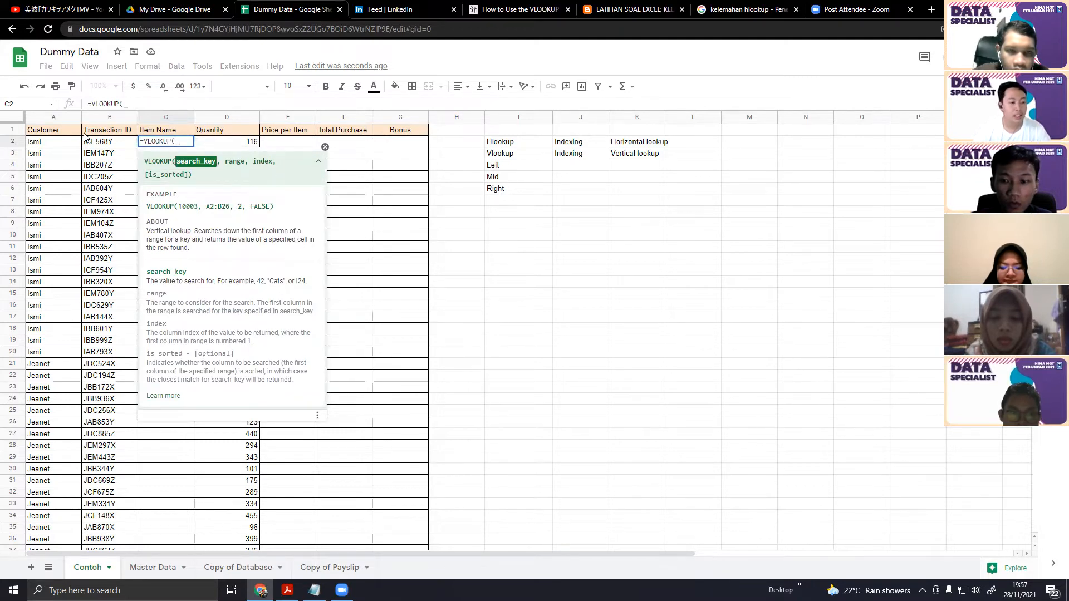
click(325, 148)
click(135, 141)
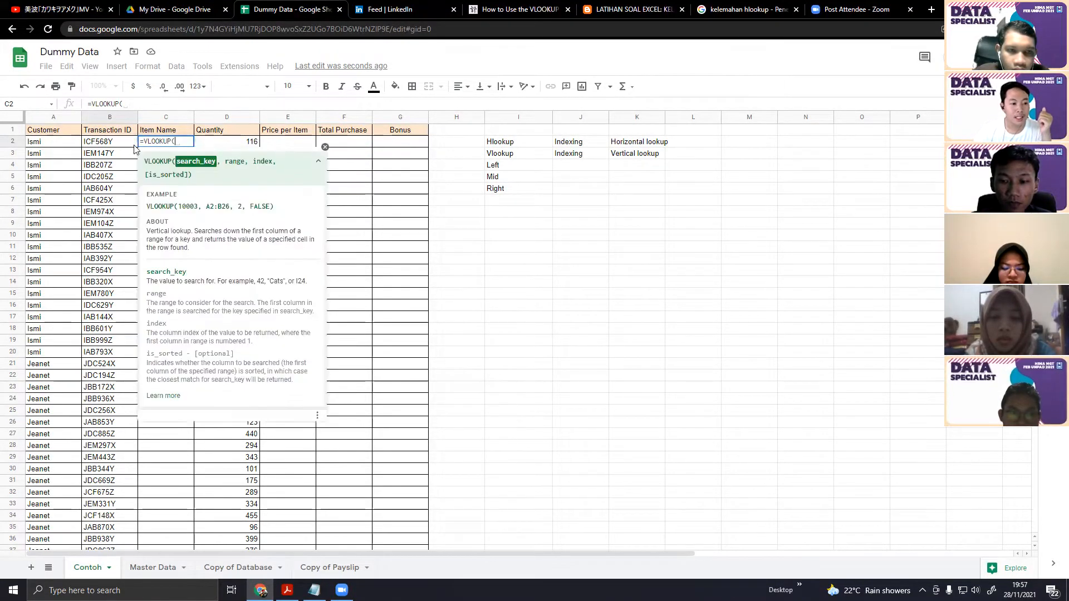
click(153, 567)
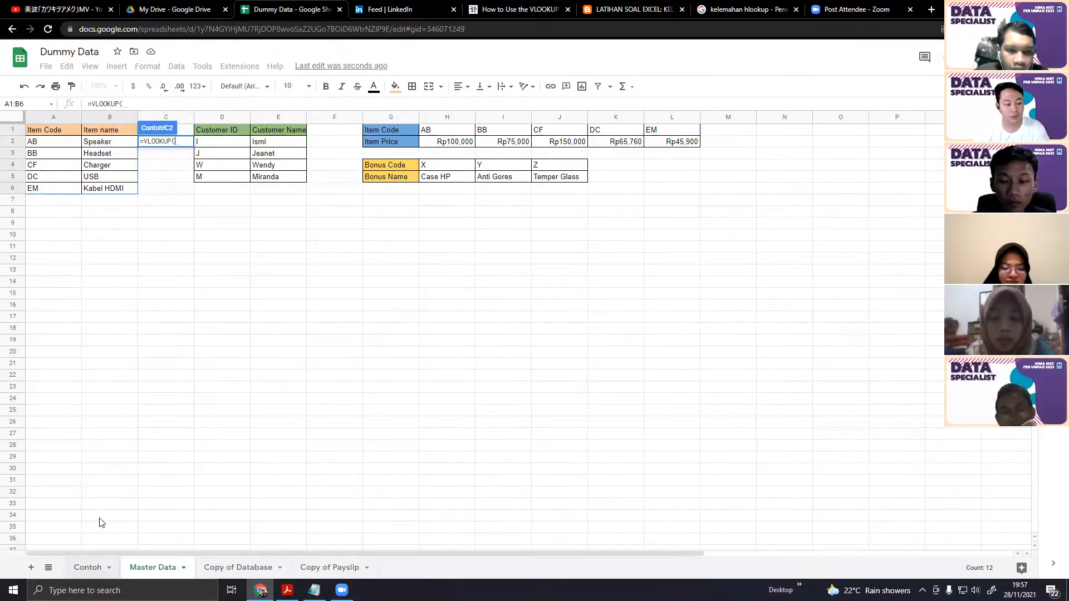
click(88, 568)
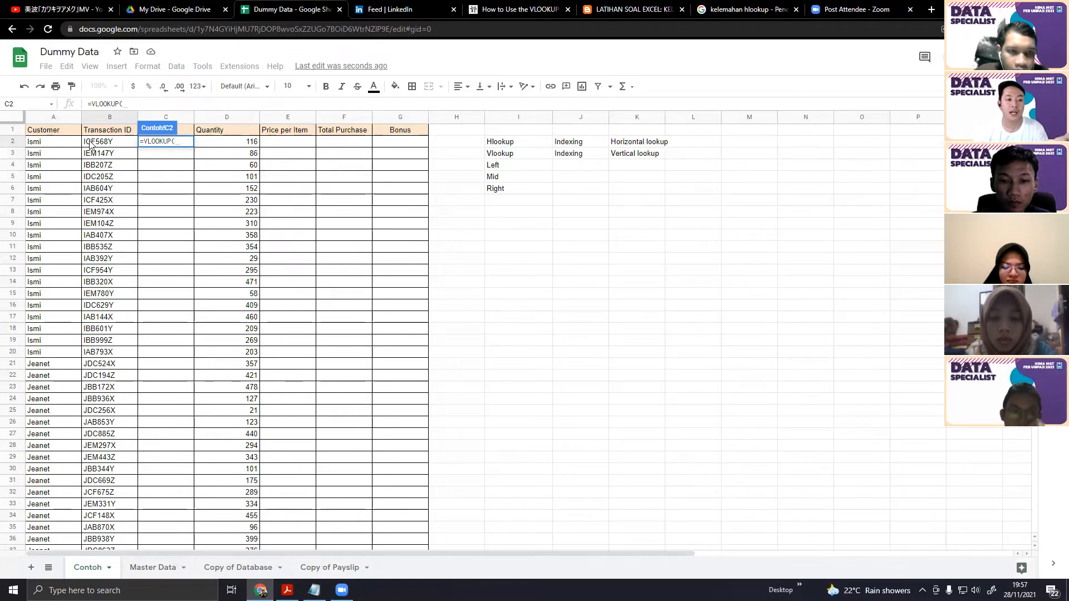
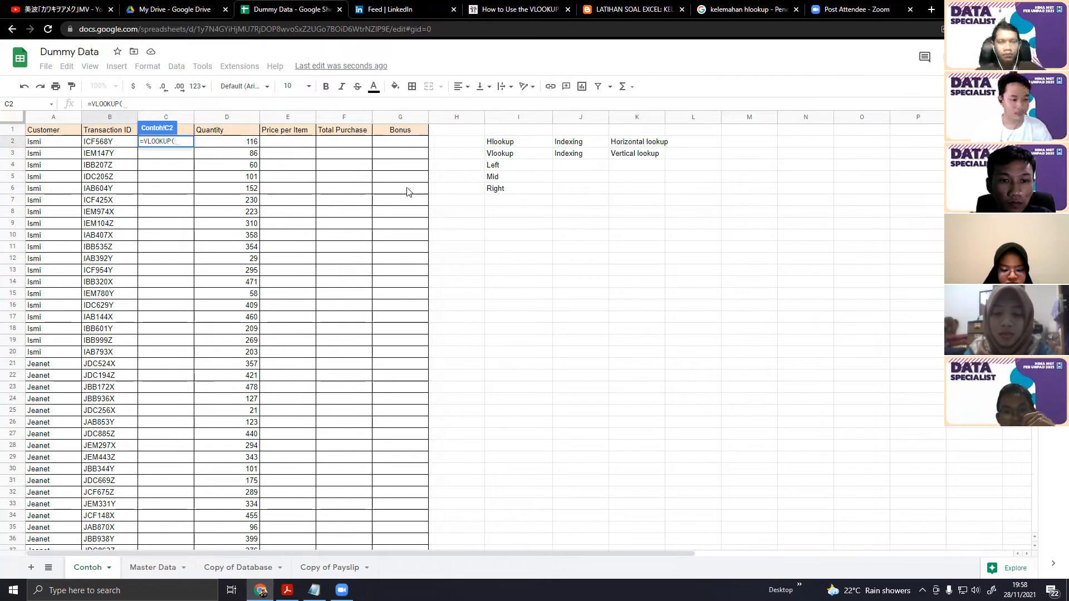
Cancel the C2 edit and enter 'LEFT(string,number character)' as a plain-text note in J4
key(Escape)
key(Right)
key(Right)
key(Right)
key(Right)
key(Right)
key(Right)
key(Down)
key(Down)
key(Down)
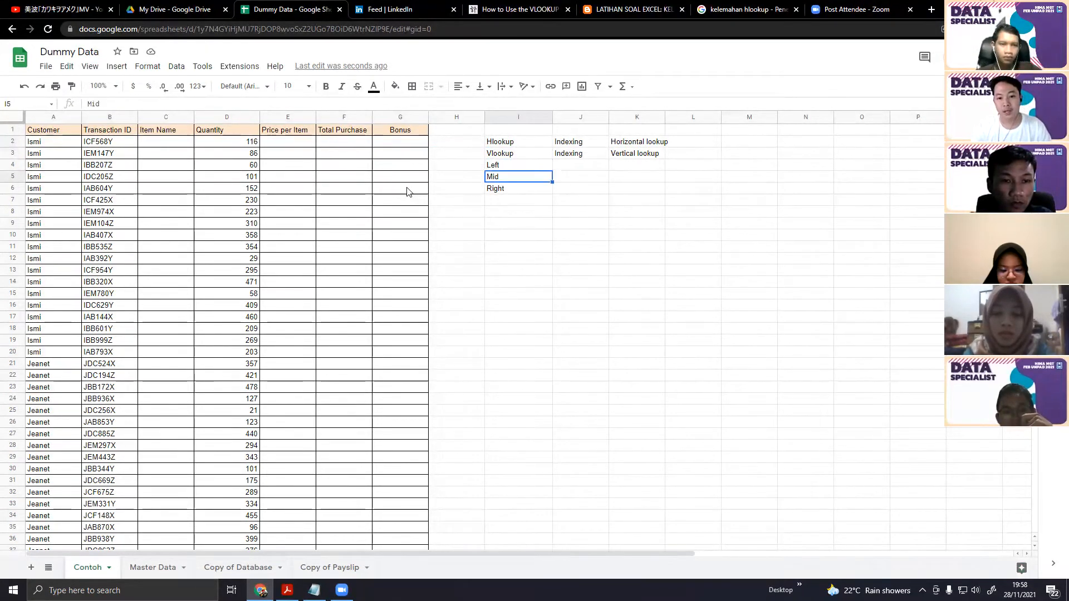
key(Right)
key(Up)
text(=LEFT()
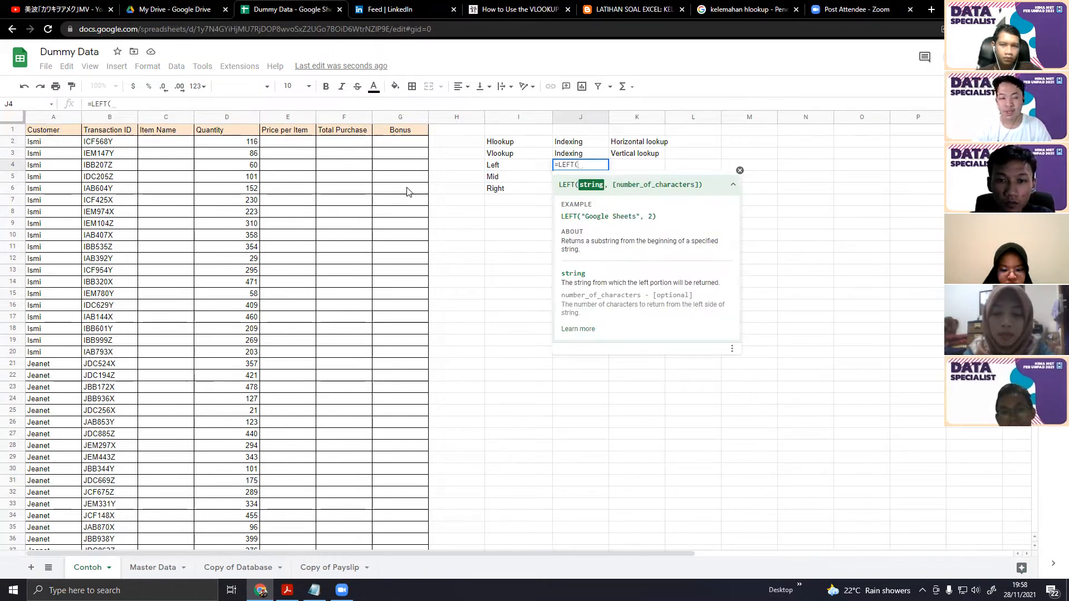
text(string,)
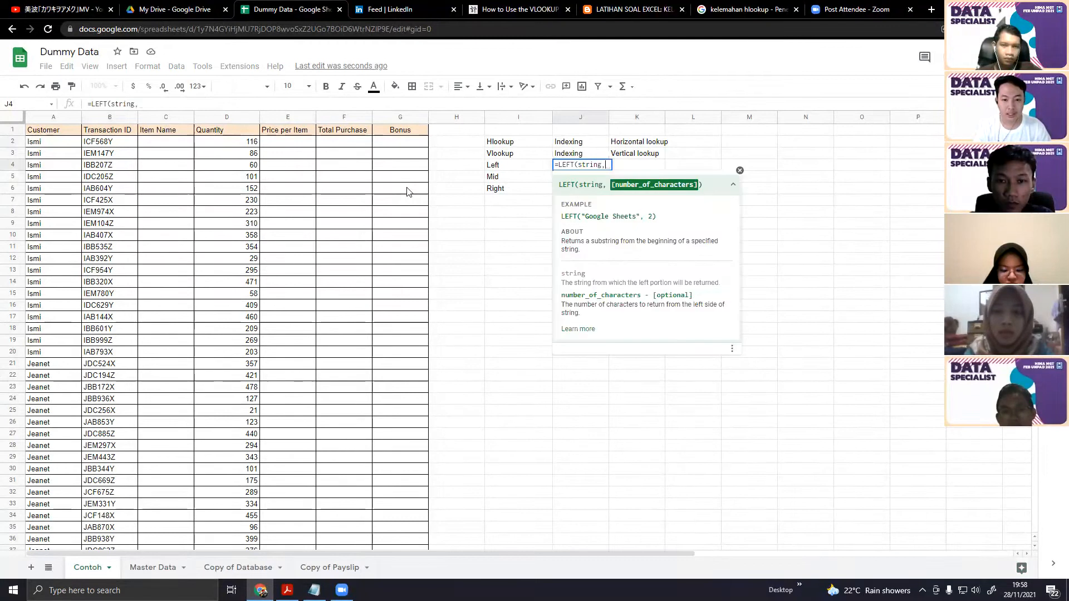
text(number character))
key(Left)
key(Left)
key(Left)
key(Left)
key(Left)
key(Left)
key(Left)
key(Left)
key(Left)
key(Left)
key(Left)
key(Left)
key(Left)
key(Left)
key(Left)
key(Left)
key(Left)
key(Left)
key(Left)
key(Left)
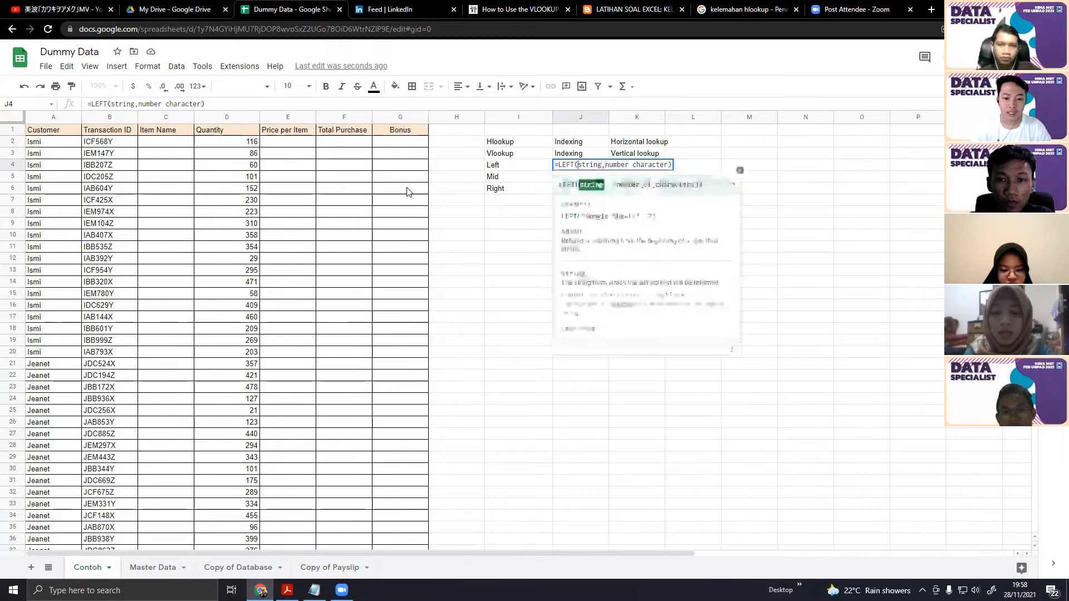
key(BackSpace)
key(Return)
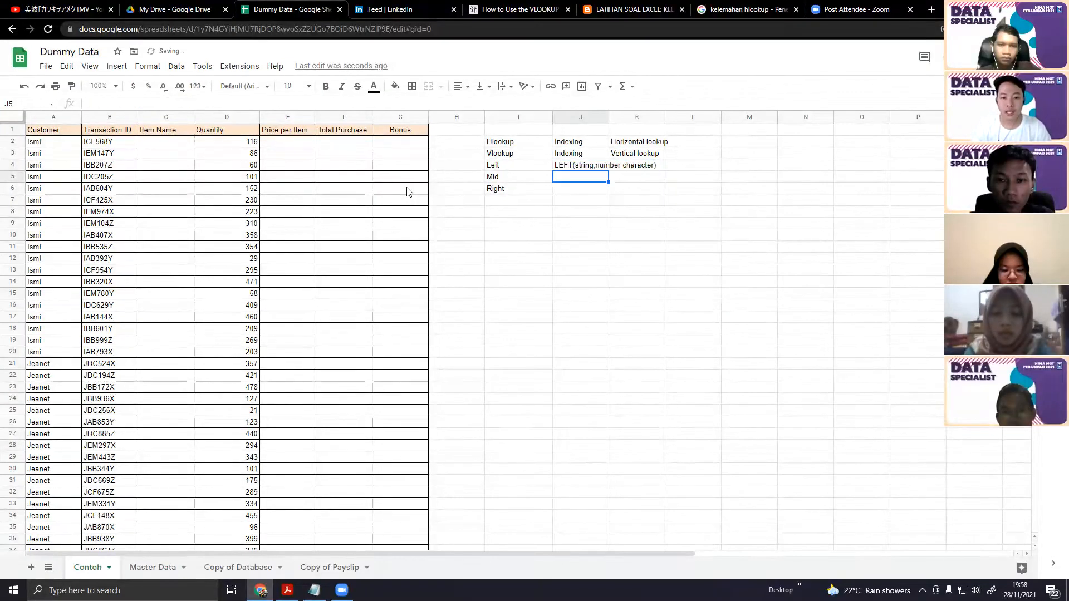
Add the MID syntax note 'MID(string, mulai dari, berapa panang karakternya' as plain text in J5
text(=MID()
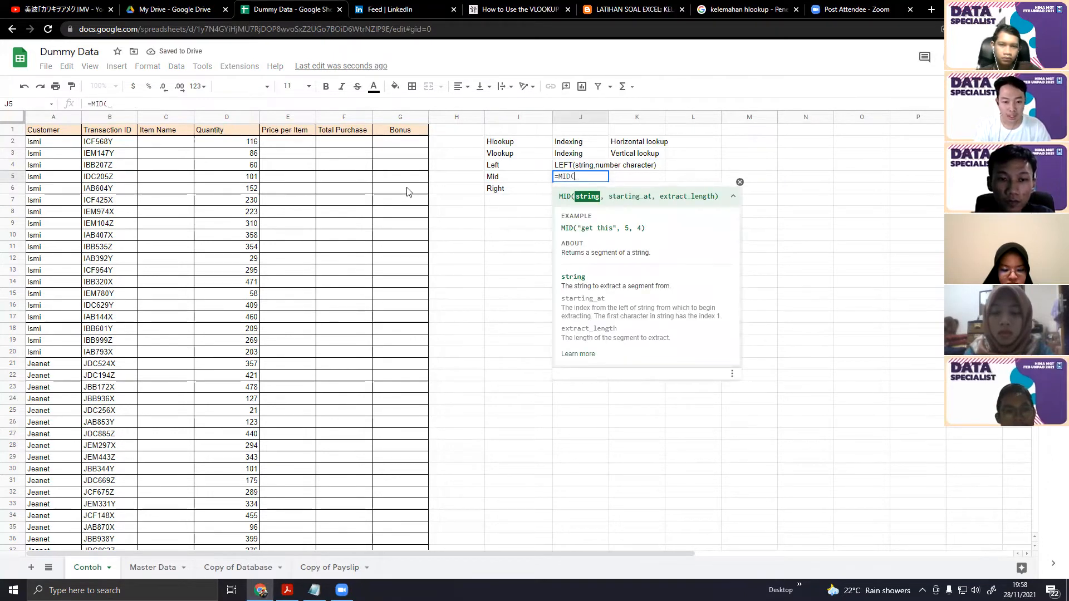
text(string, )
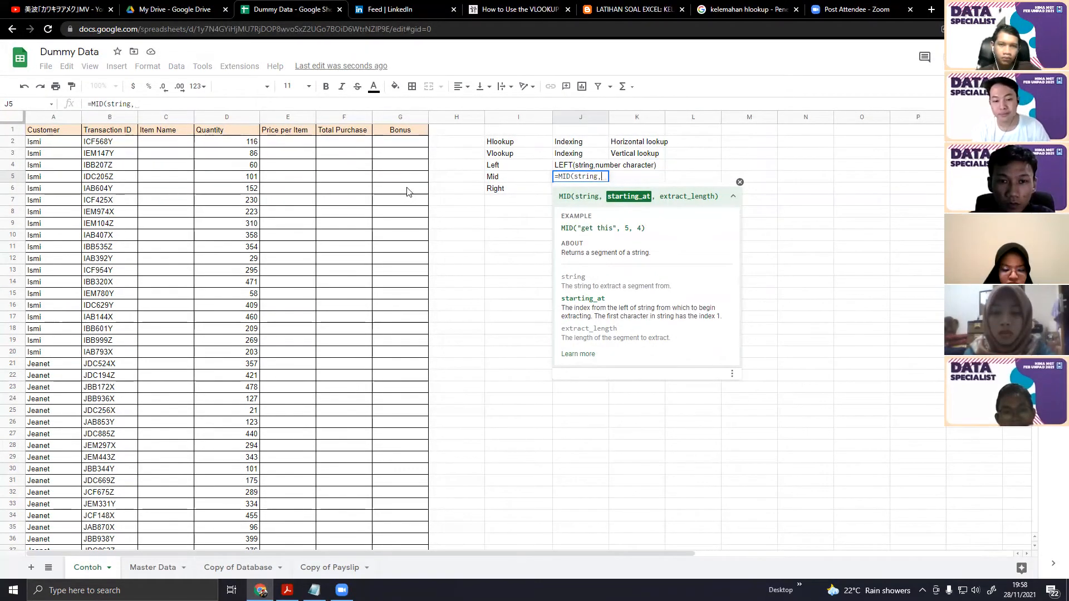
text(mulai dari, )
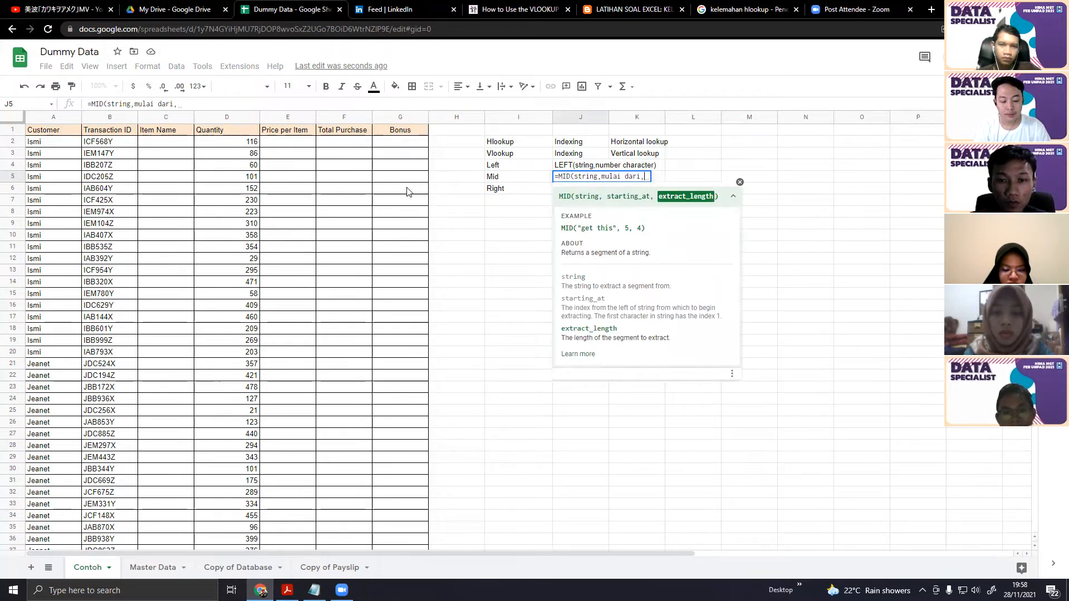
text(berapa panan)
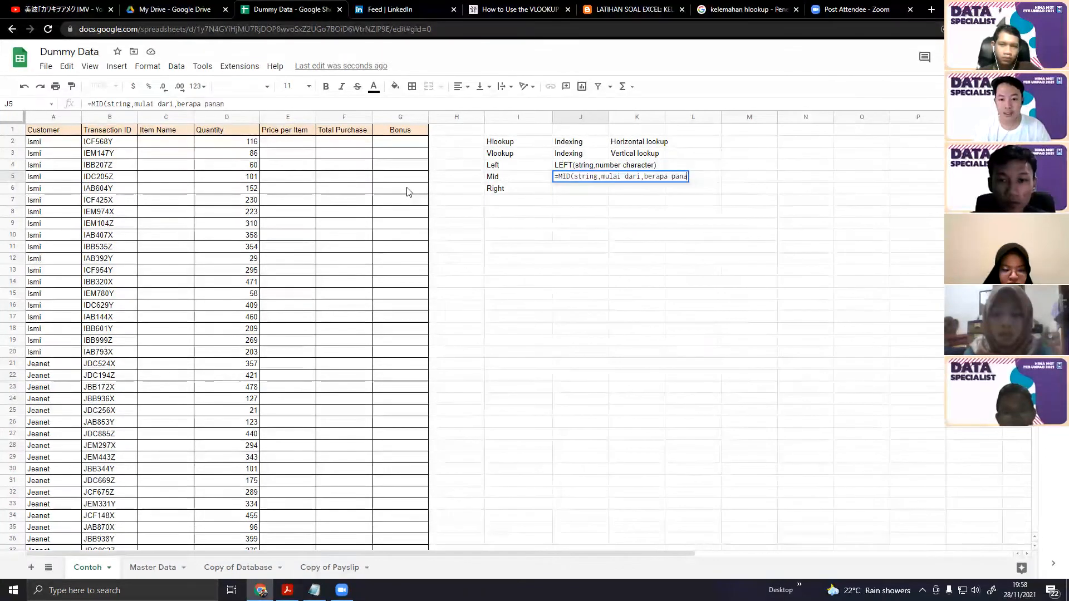
key(BackSpace)
key(BackSpace)
text(jang karakternya)
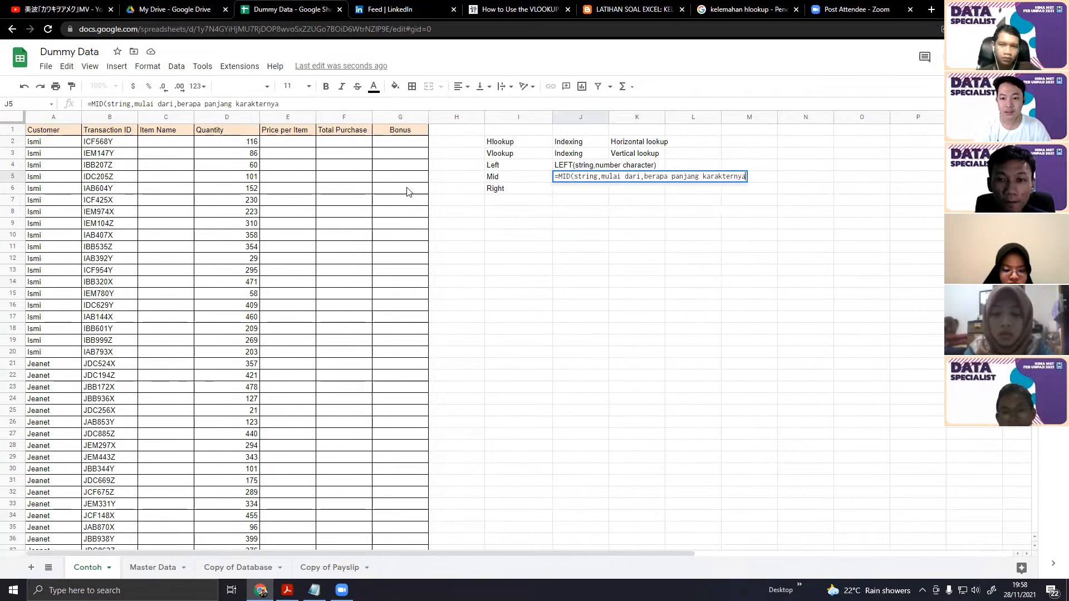
key(Return)
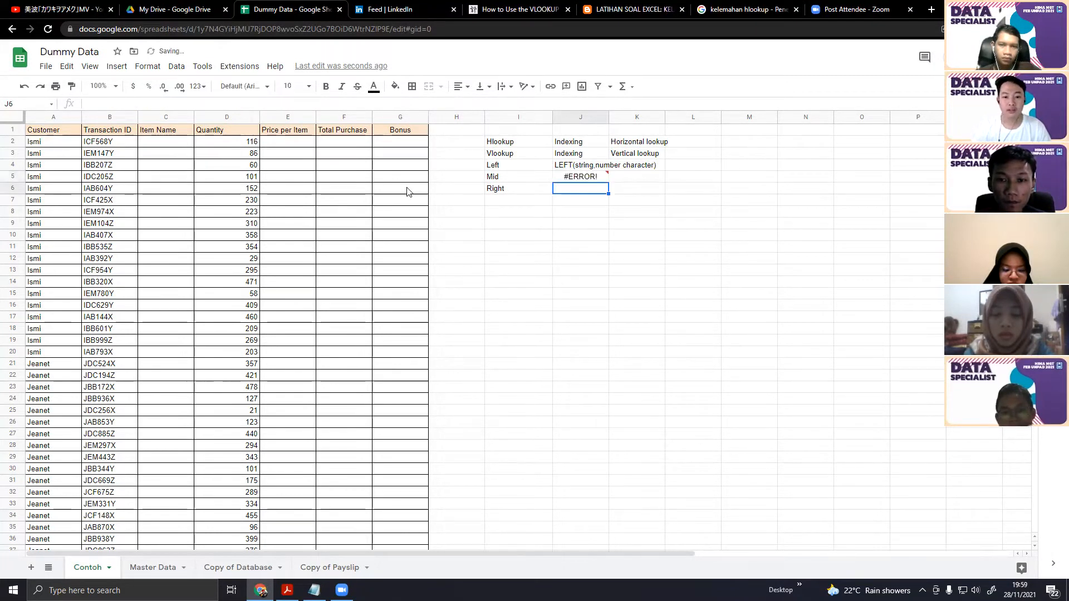
double_click(565, 178)
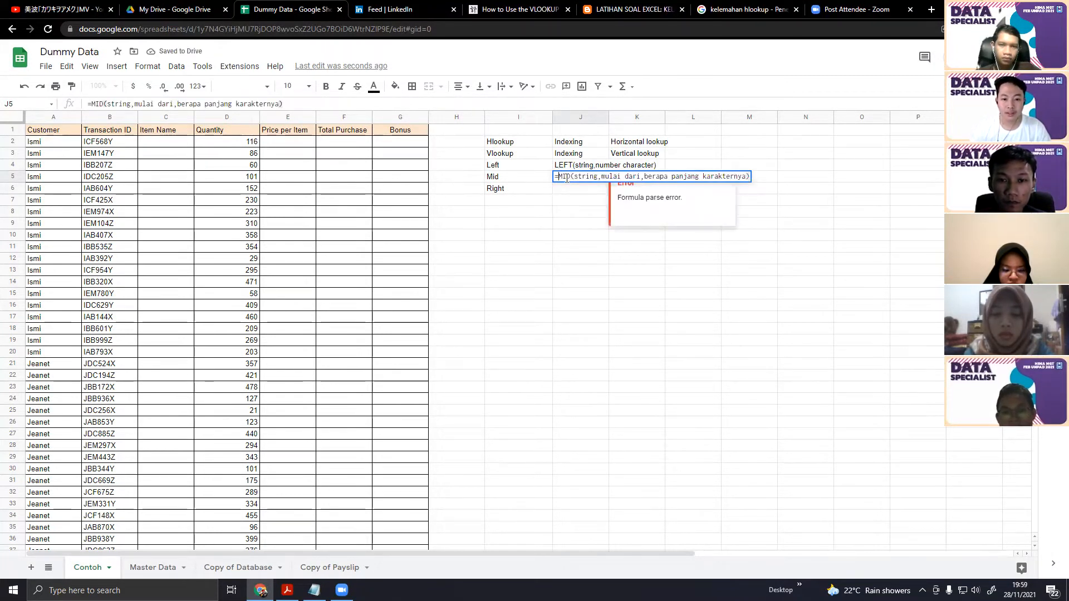
key(BackSpace)
key(Return)
Add the RIGHT syntax note 'RIGHT(string,number character)' as plain text in J6
text(=righ)
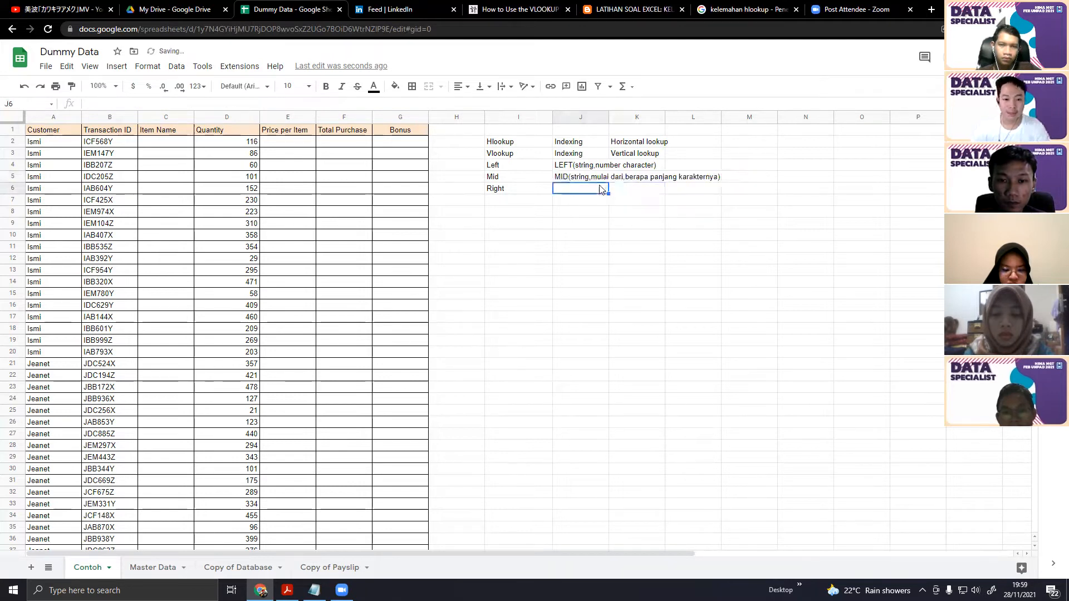
key(Tab)
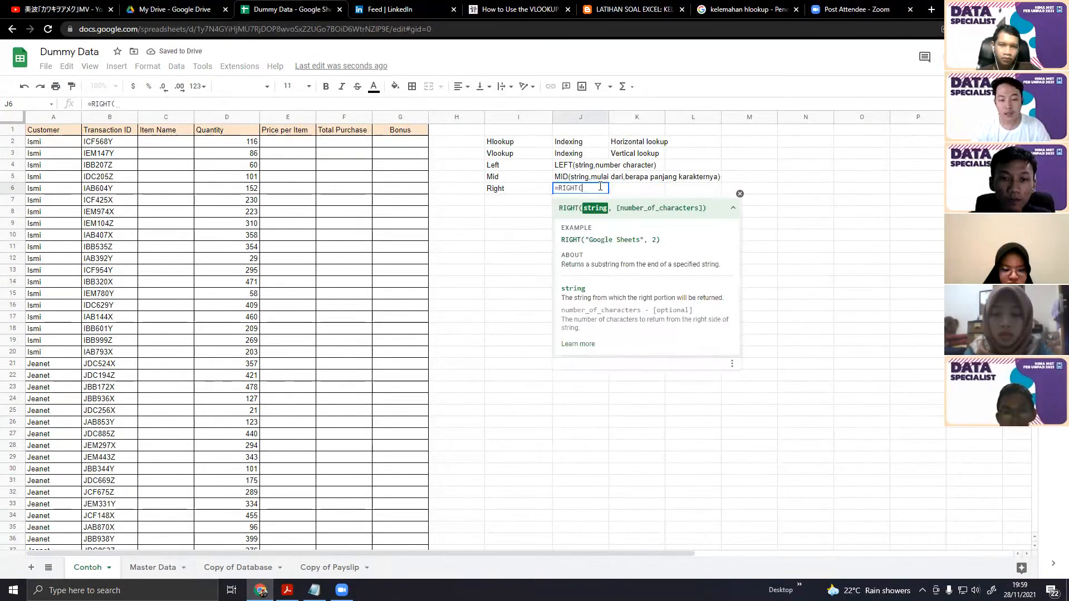
text(string, nu)
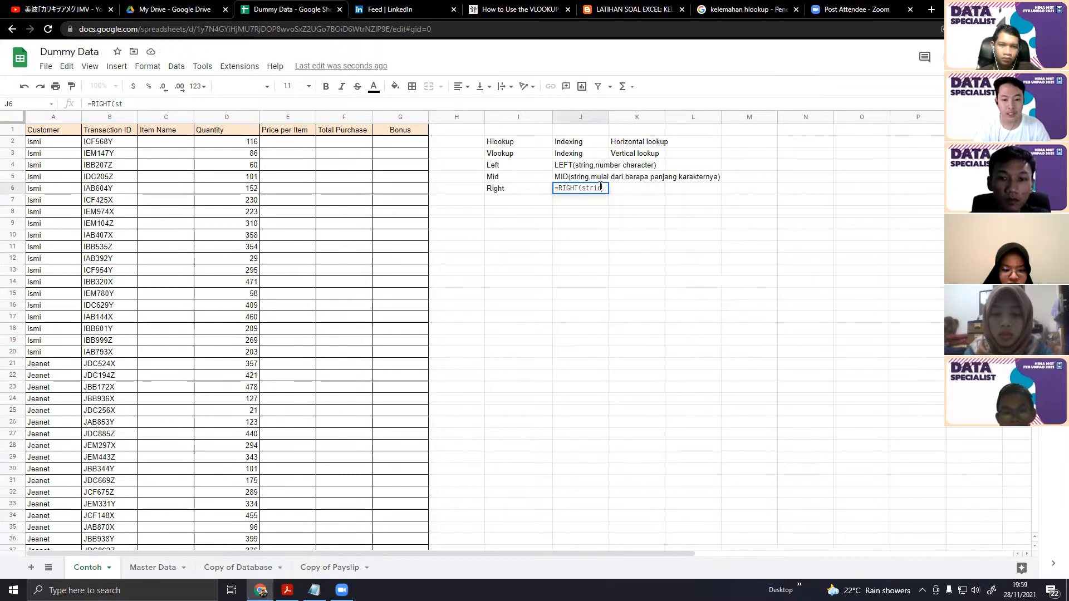
key(BackSpace)
key(BackSpace)
text(number character))
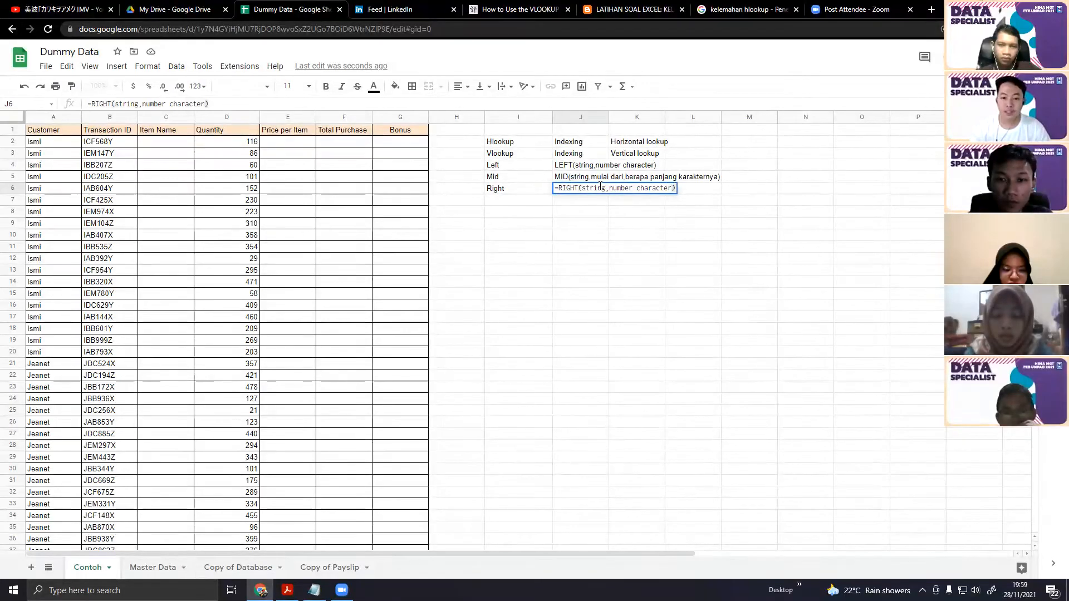
key(Home)
key(Delete)
key(Return)
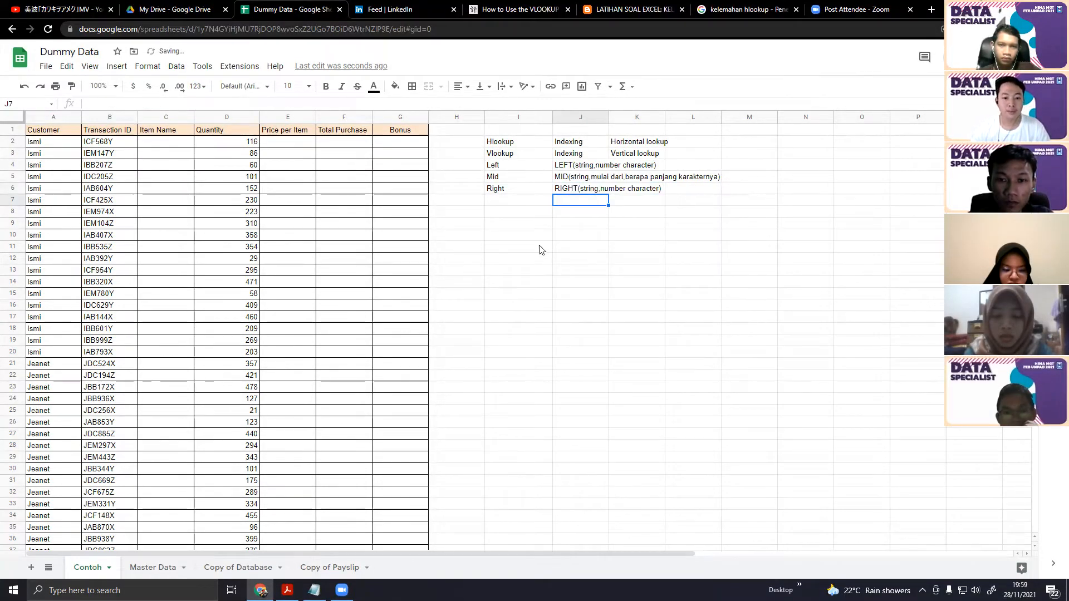
click(181, 146)
Start C2's Item Name lookup as =VLOOKUP(MID(B2,2,2), using the item code from B2
text(=VLOOKUP()
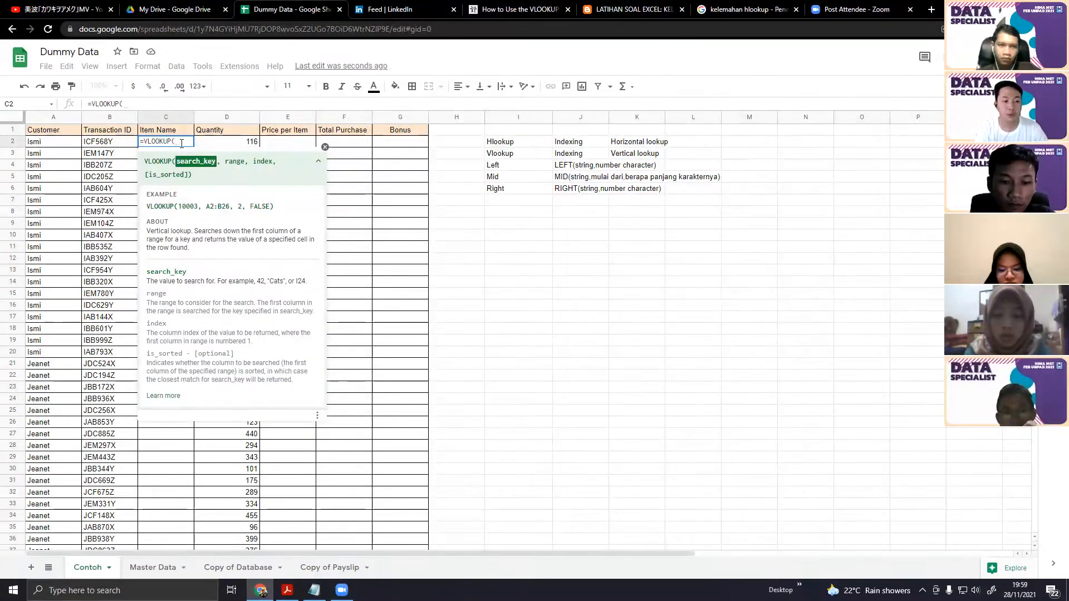
text(MID()
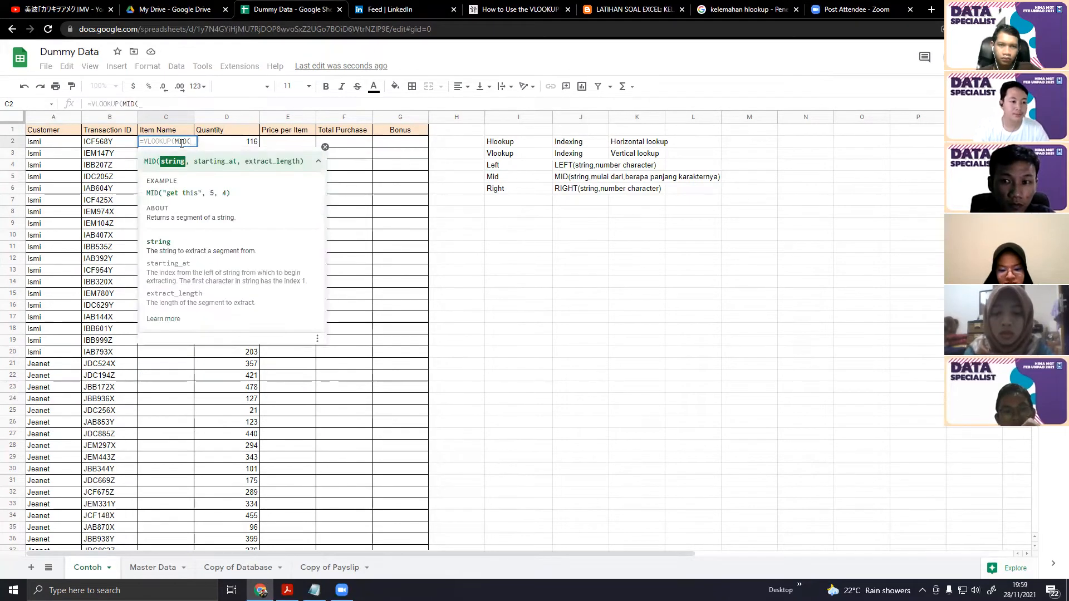
key(Left)
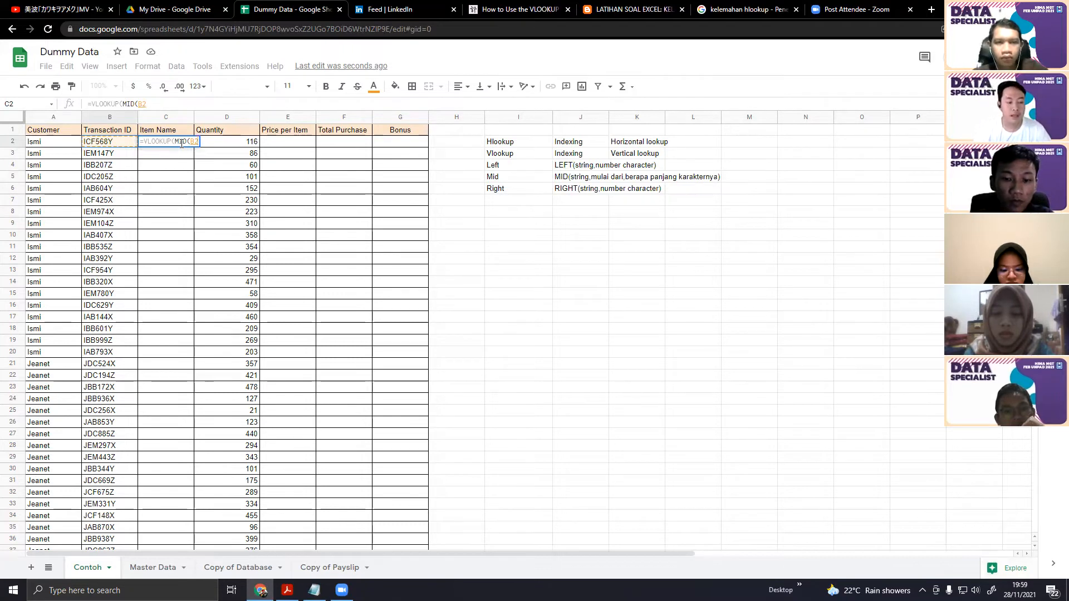
text(,)
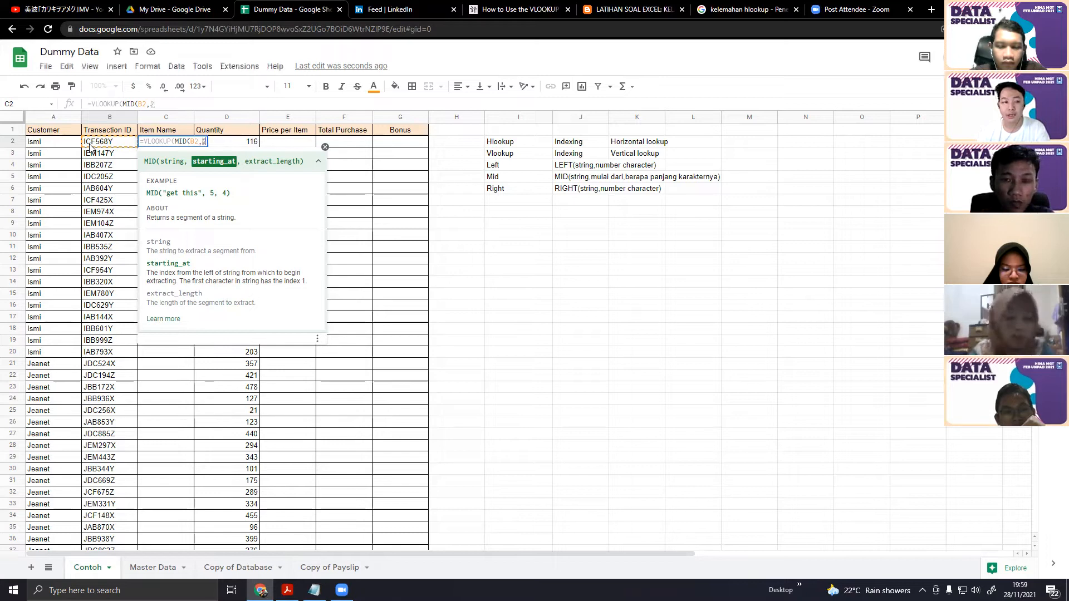
text(2,)
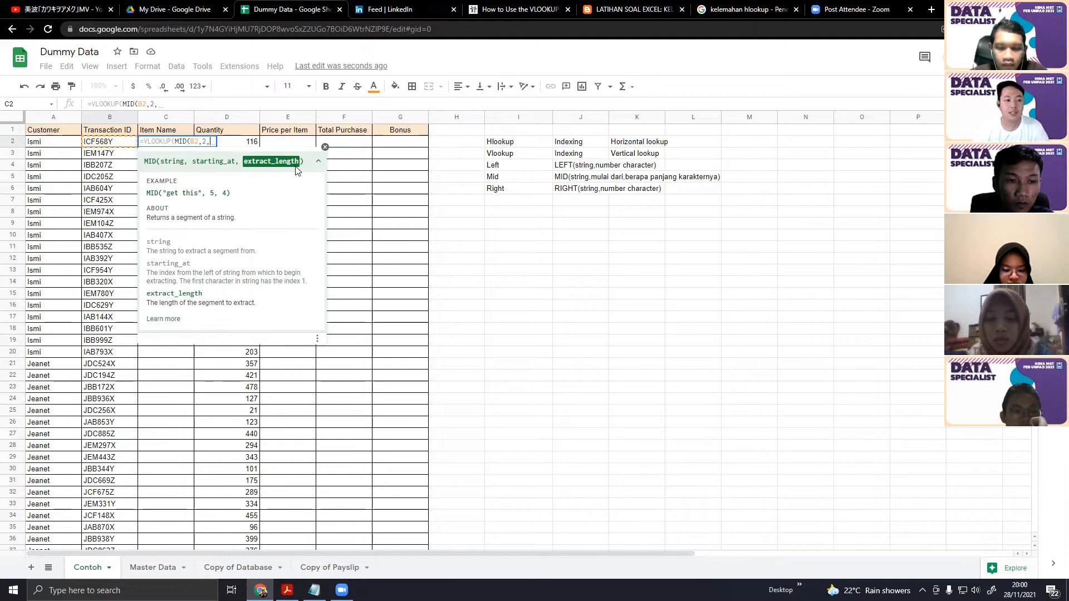
text(2)
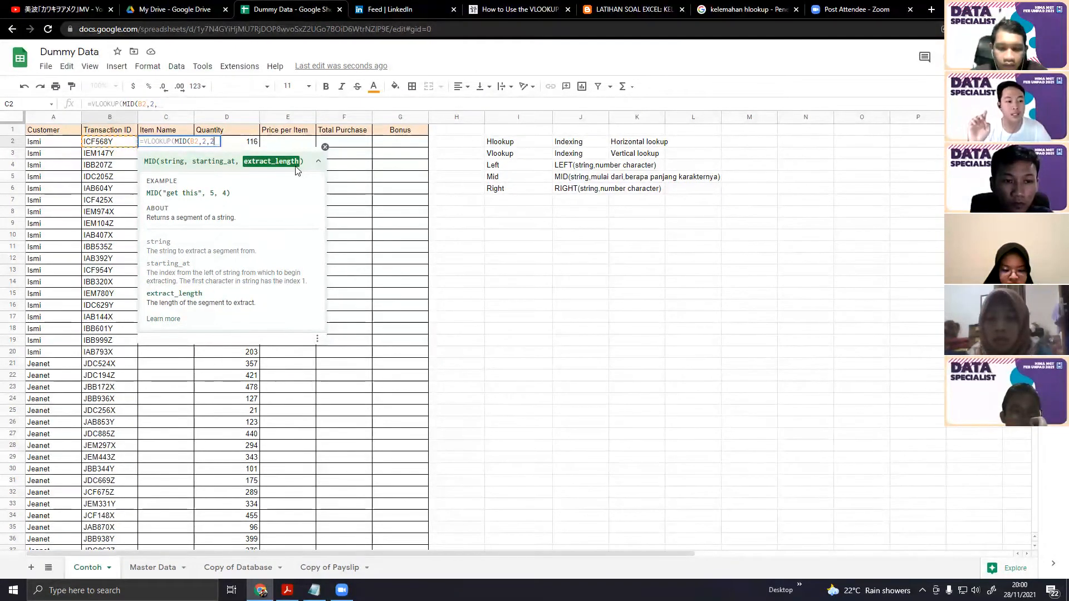
text())
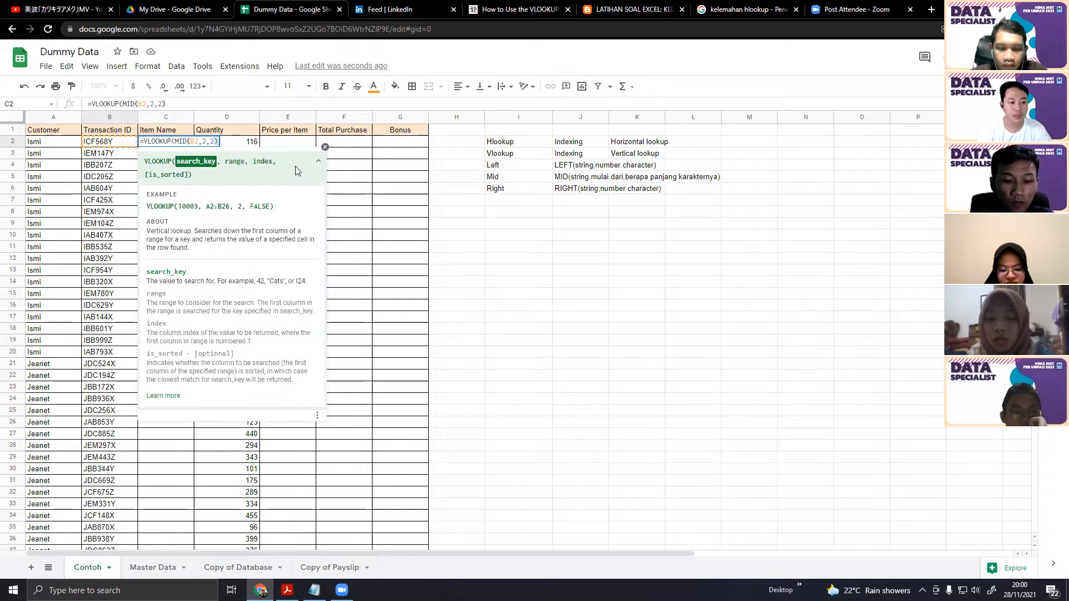
text(,)
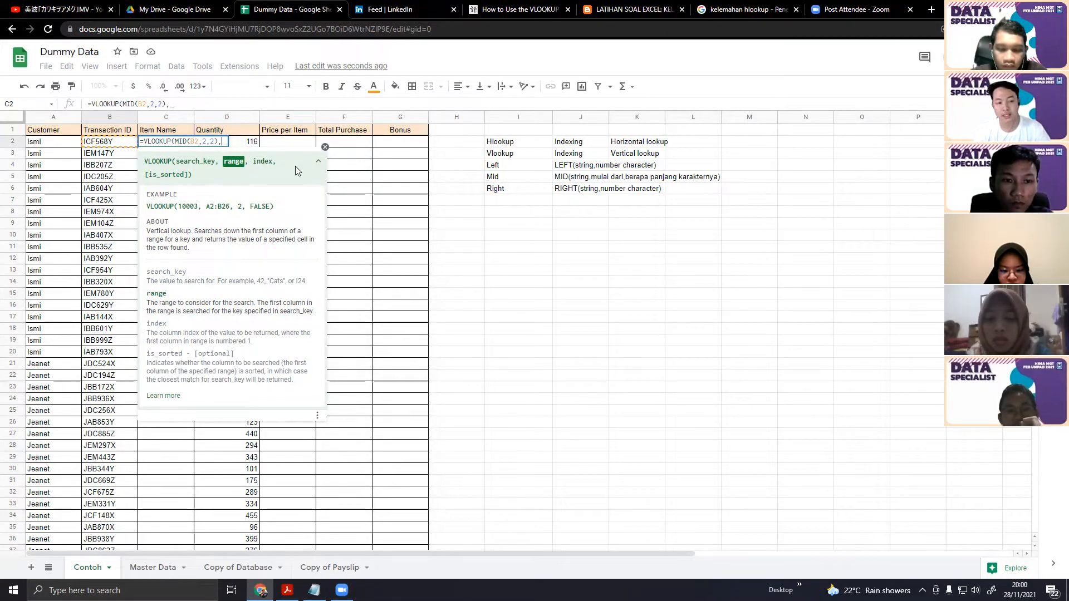
click(169, 567)
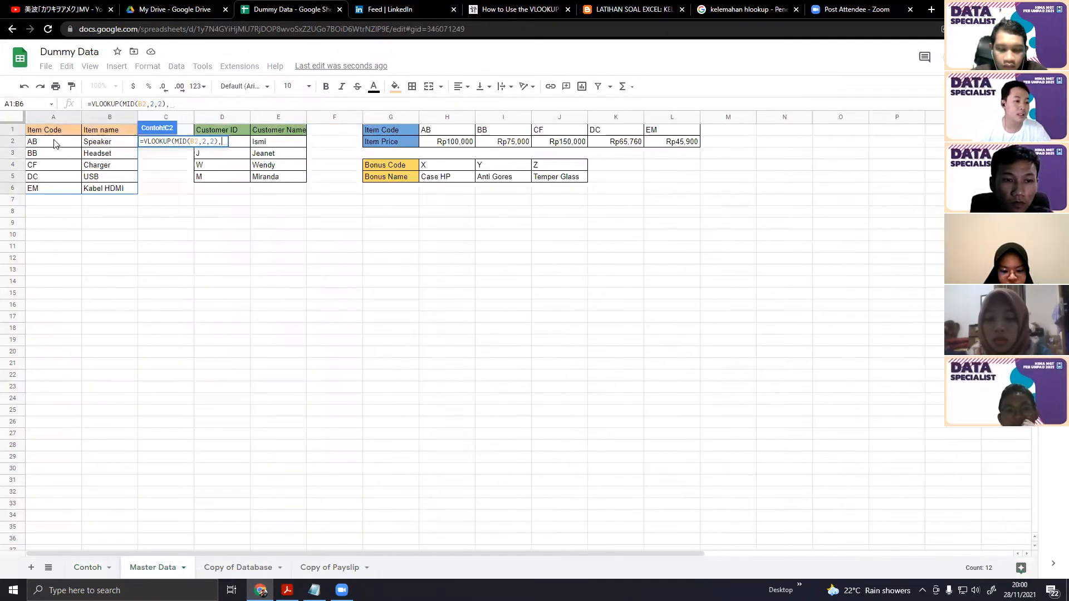
Finish C2's VLOOKUP with range 'Master Data'!$A$1:$B$6, column 2 and false, returning Charger
drag(54, 130, 117, 190)
key(F4)
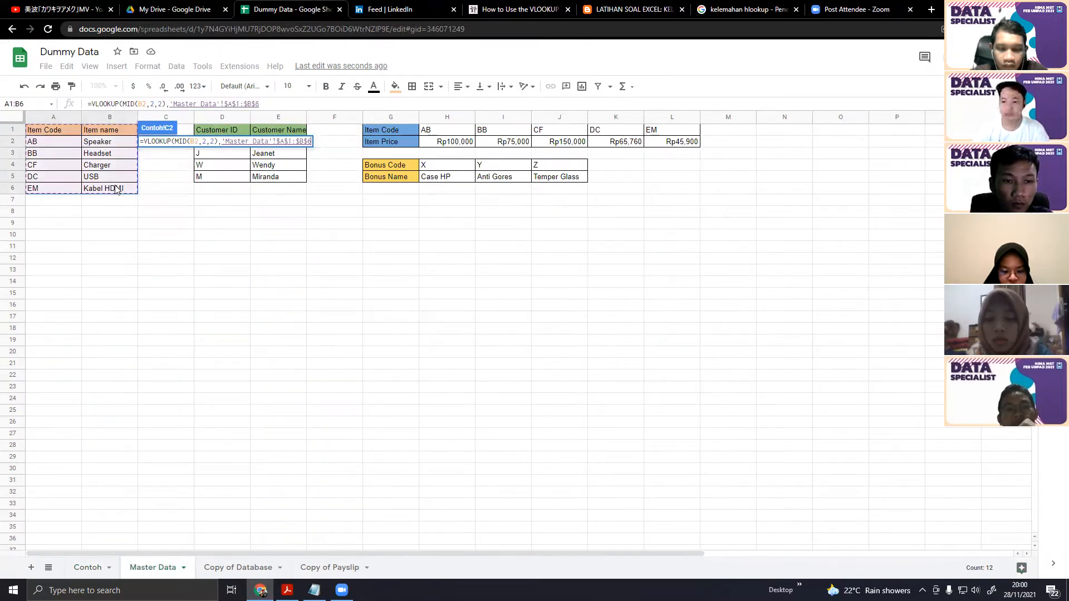
text(,)
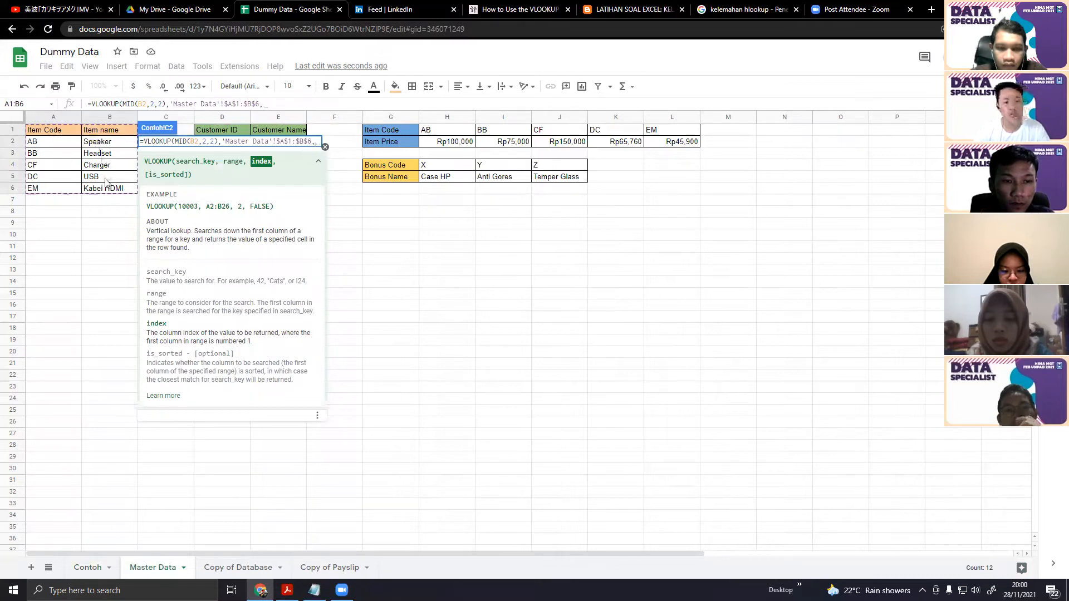
text(2)
text(,falase)
key(BackSpace)
key(BackSpace)
key(BackSpace)
text(se)
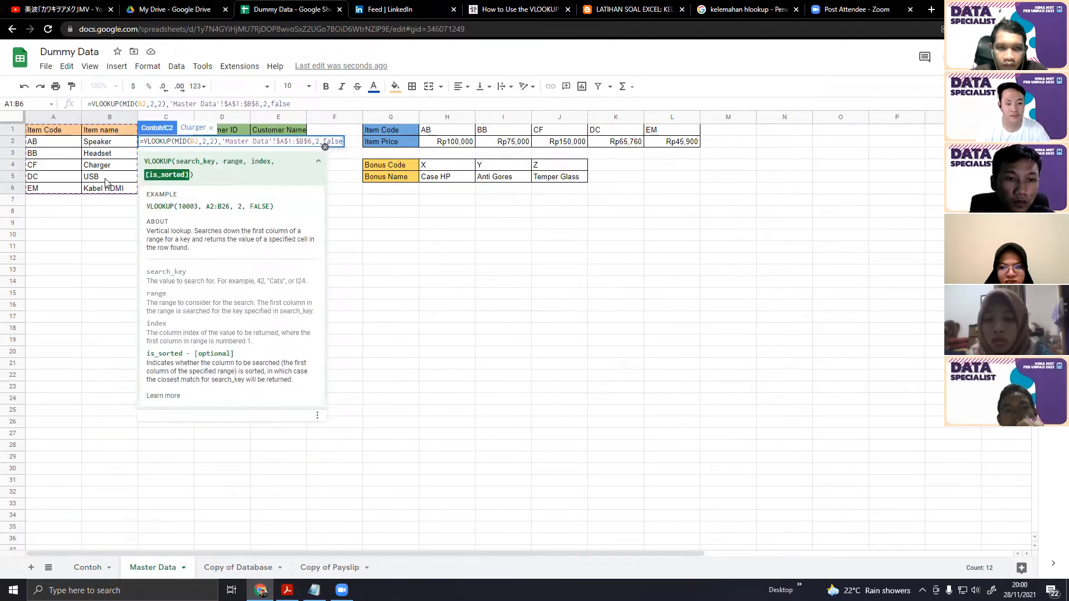
text())
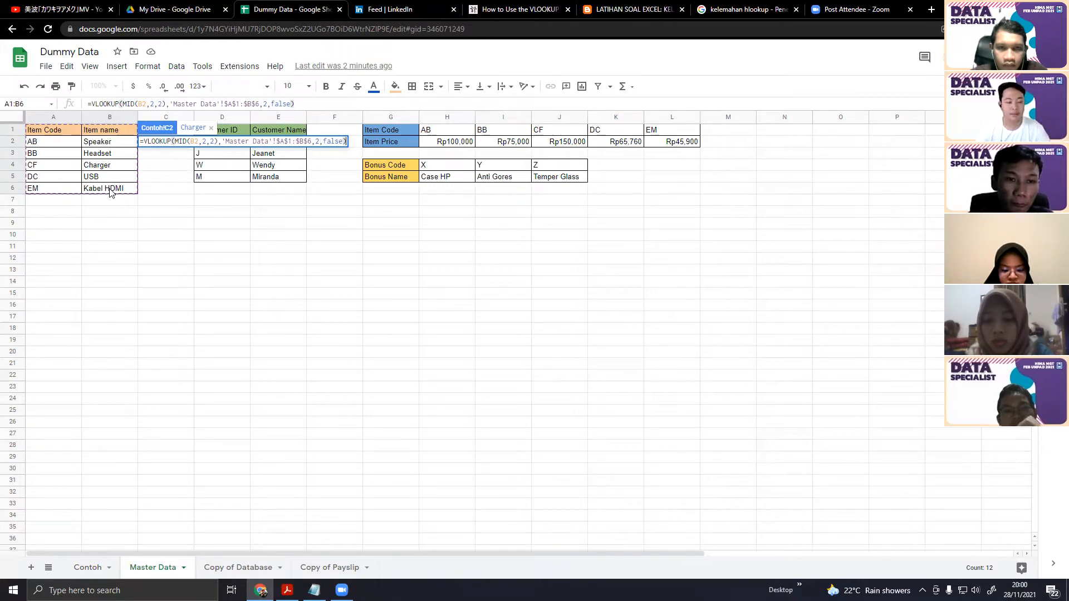
key(Return)
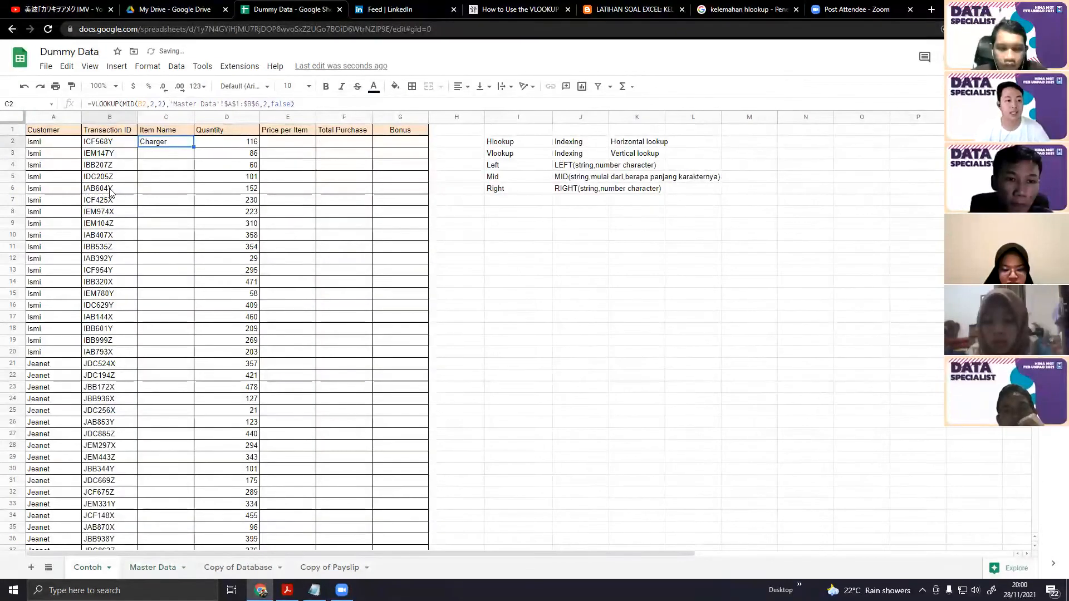
Fill the Item Name lookup down column C and compare it with the Master Data table
double_click(195, 147)
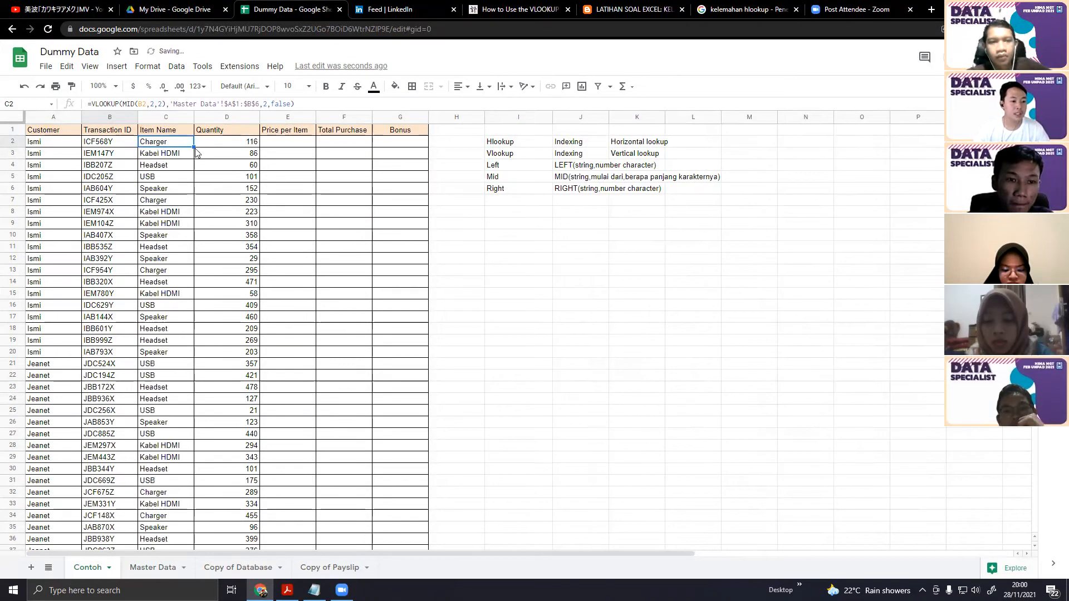
click(240, 200)
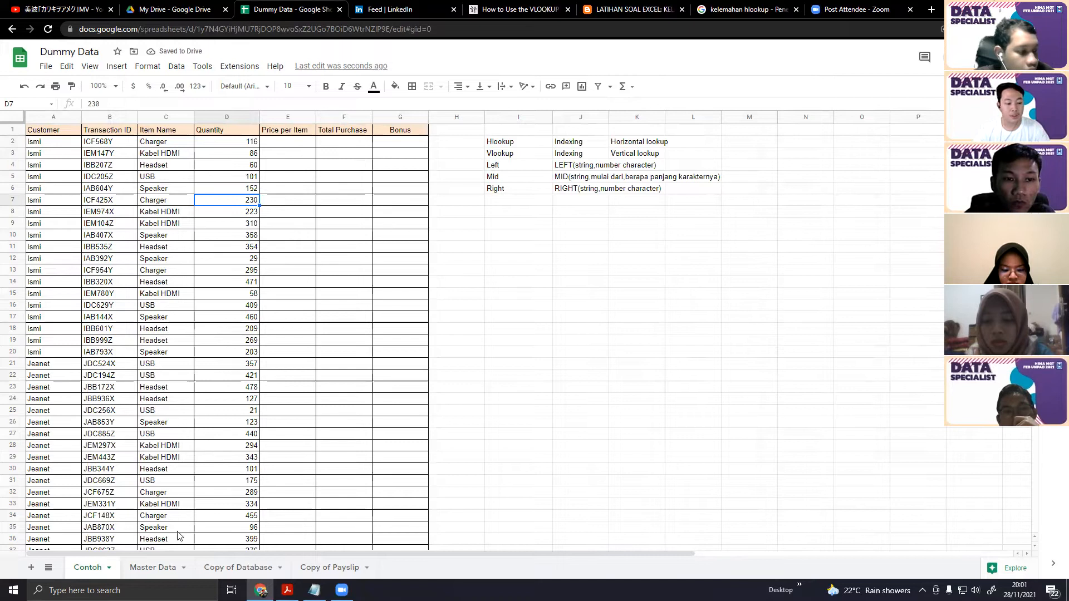
click(158, 565)
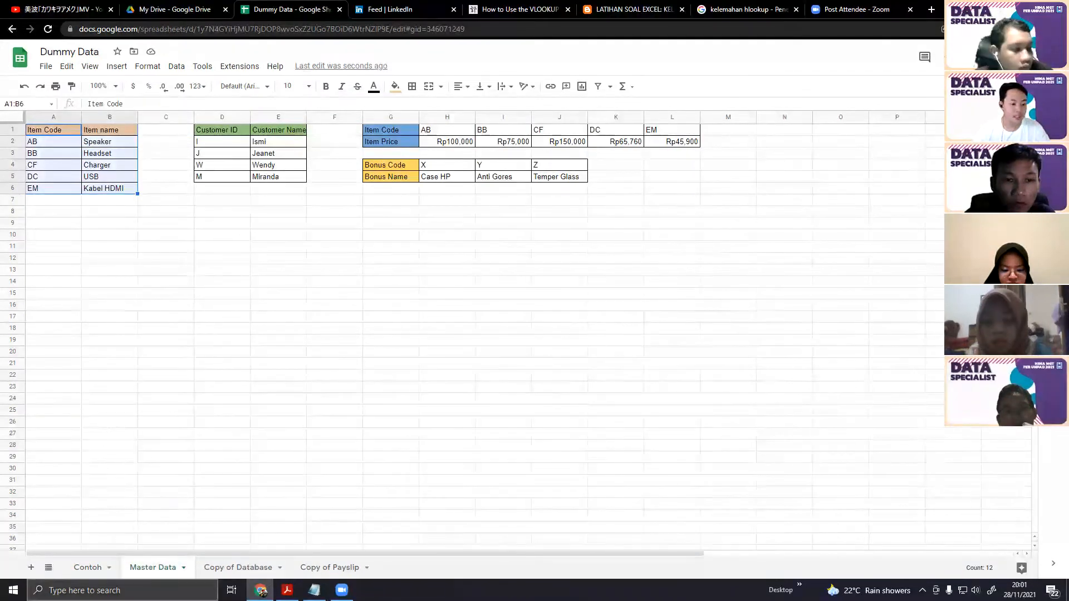
click(89, 567)
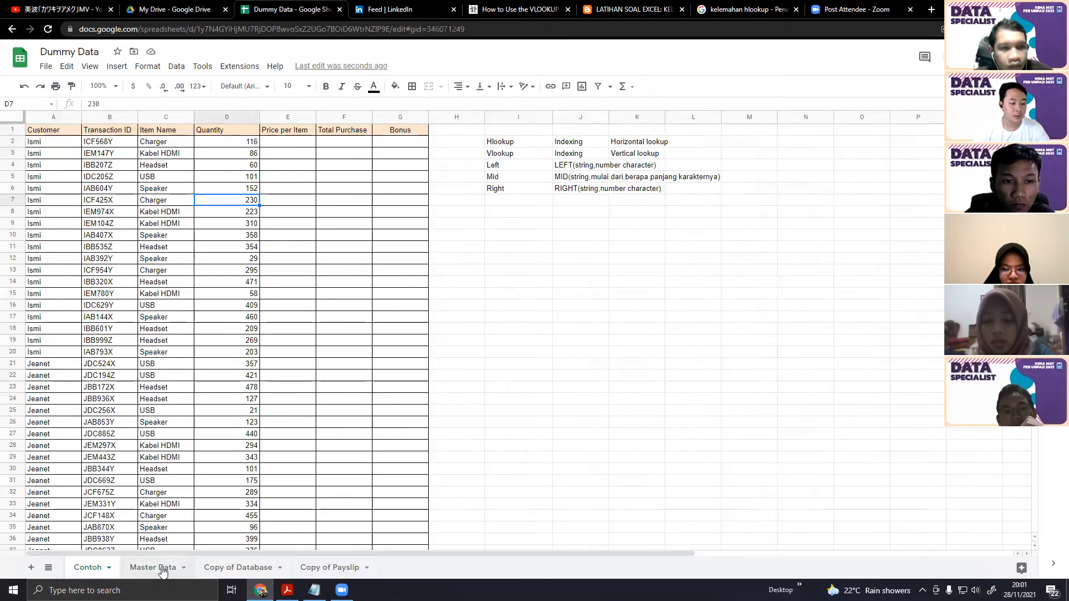
click(160, 567)
click(88, 568)
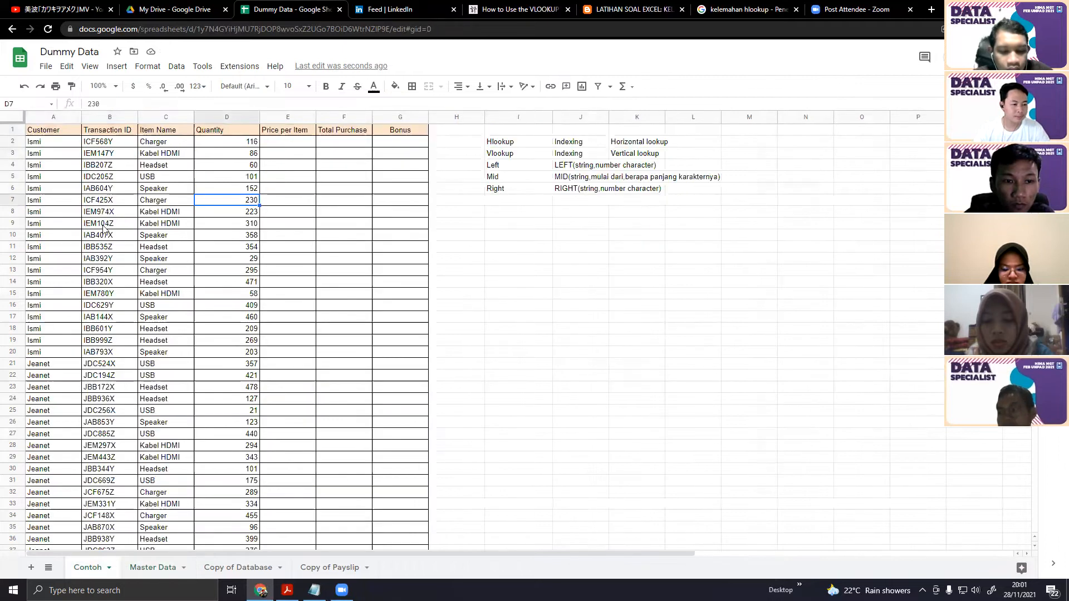
Verify item names further down column C, e.g. Headset in row 48, against Master Data
scroll(144, 384, down, 2)
click(152, 372)
scroll(156, 409, down, 2)
click(157, 390)
click(160, 375)
scroll(160, 379, down, 2)
click(160, 376)
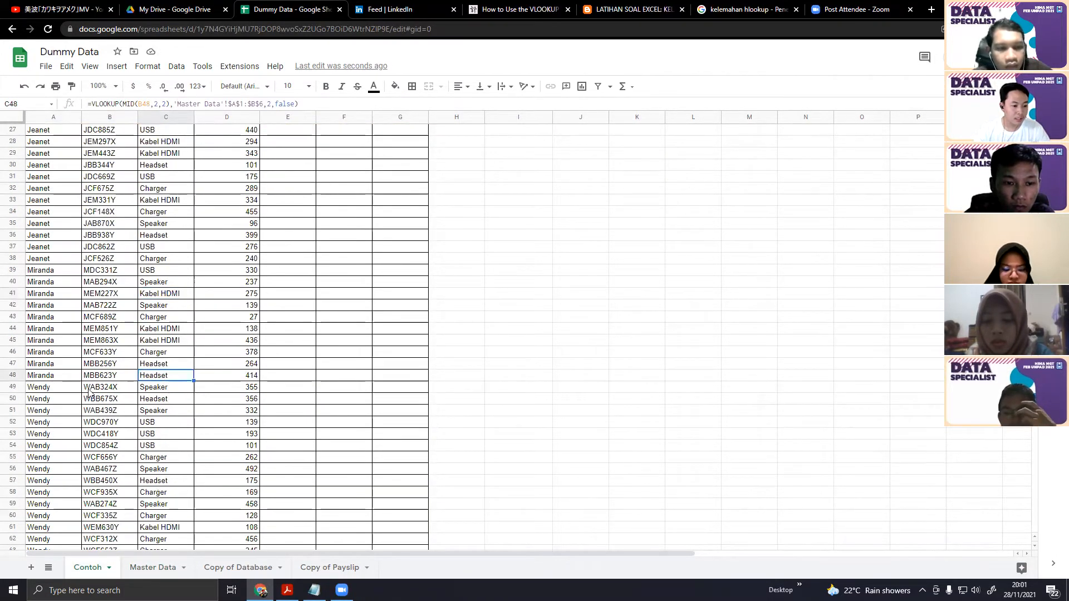
click(153, 568)
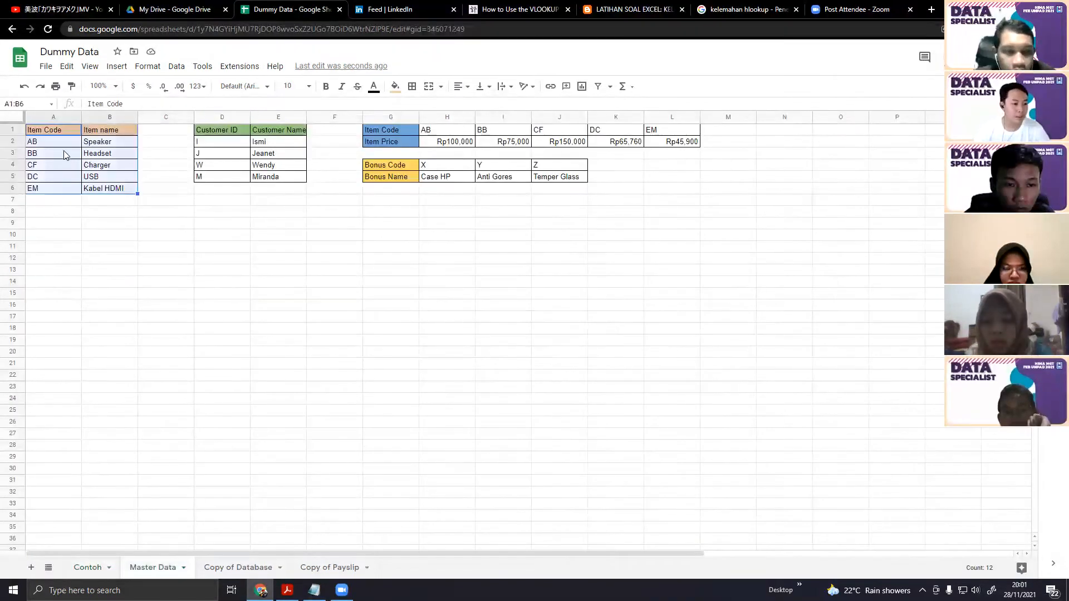
click(123, 153)
click(165, 154)
click(87, 567)
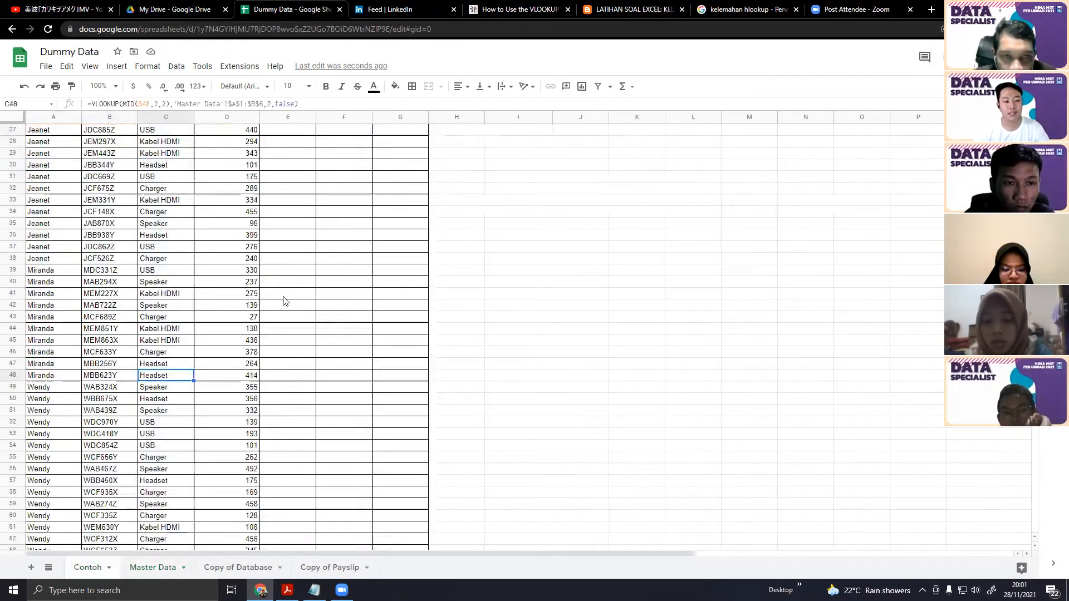
scroll(258, 356, up, 9)
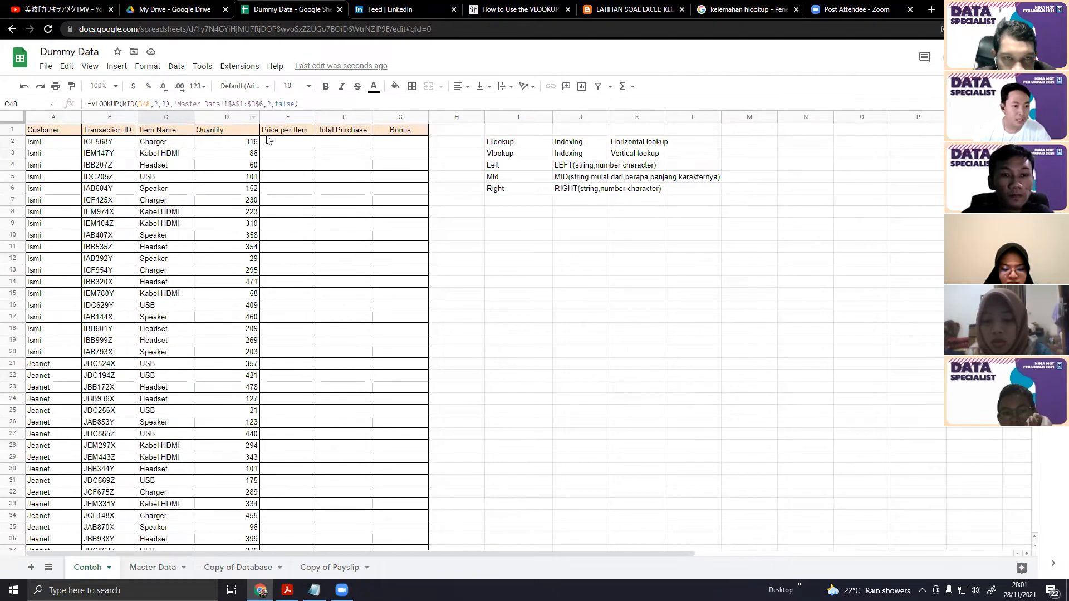
click(281, 144)
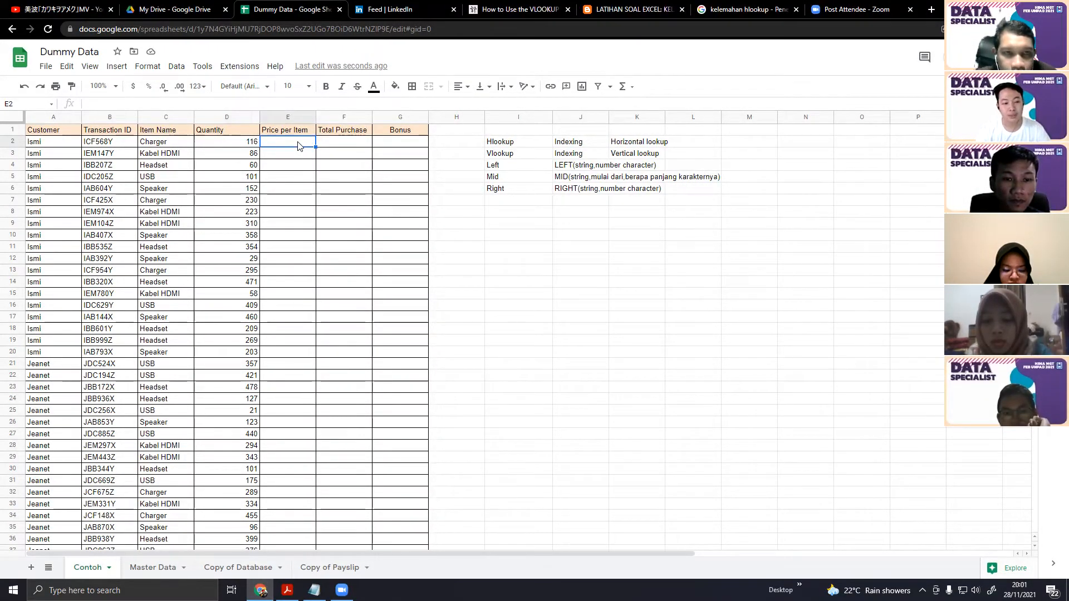
text(=)
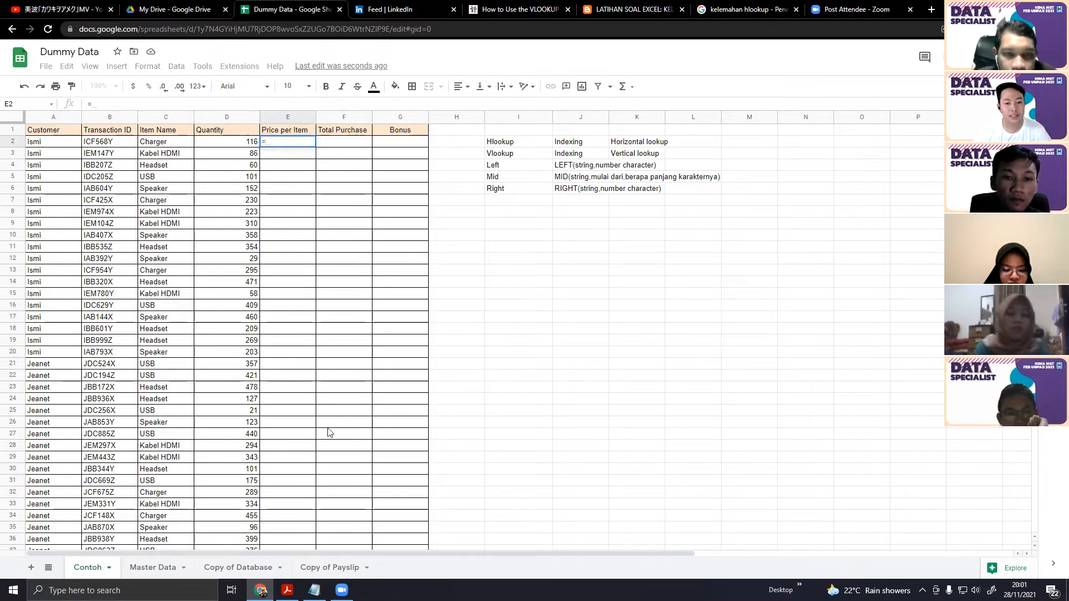
Review the Master Data price table, then enter =HLOOKUP(MID(B2,2,2), in Price per Item E2
click(152, 568)
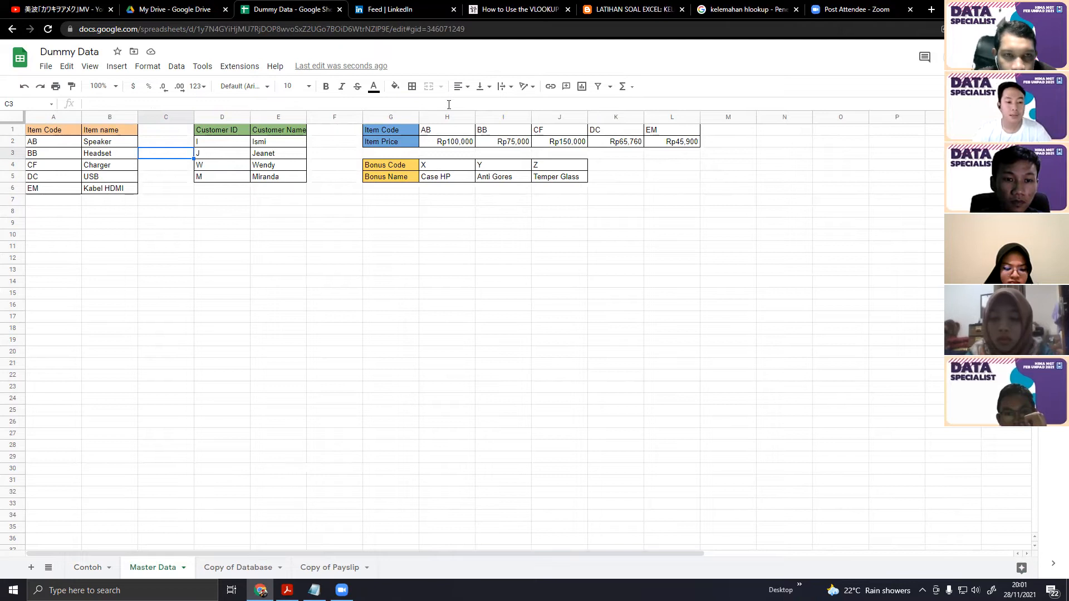
drag(415, 135, 672, 149)
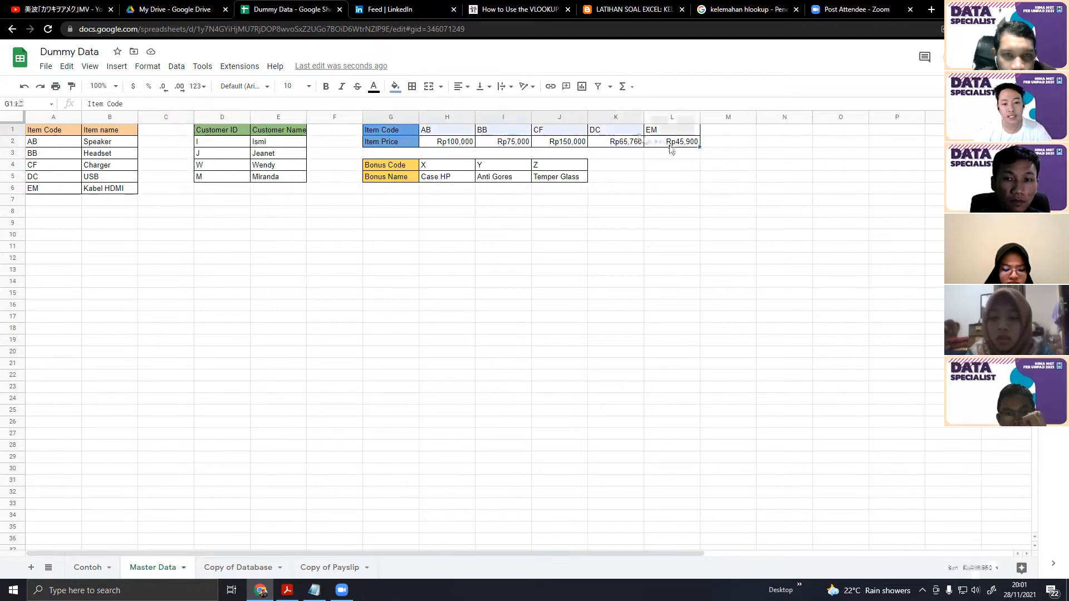
click(734, 176)
click(88, 567)
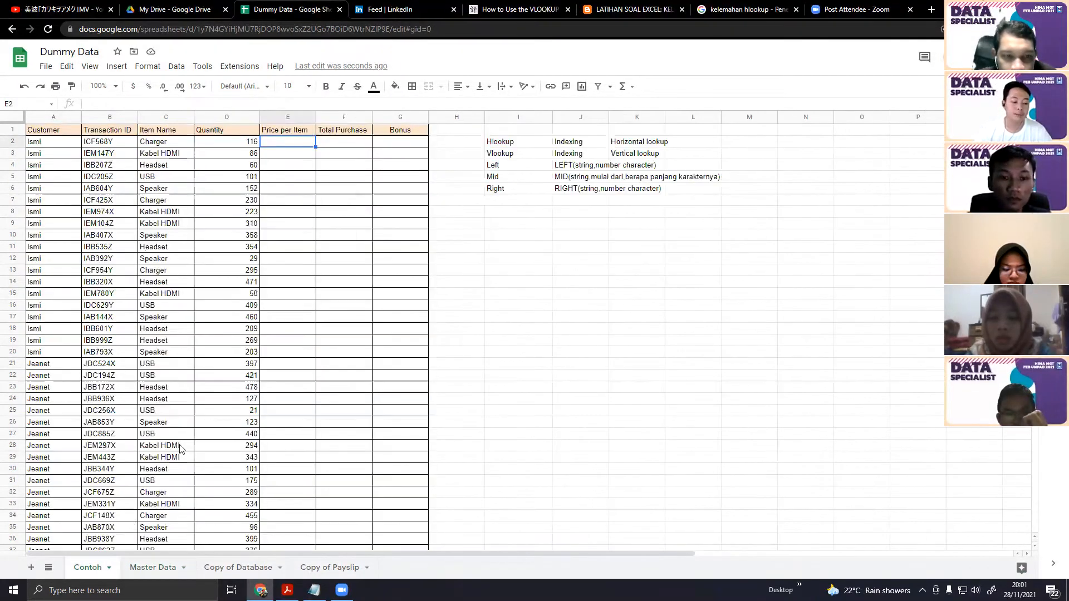
text(=HLOOKUP()
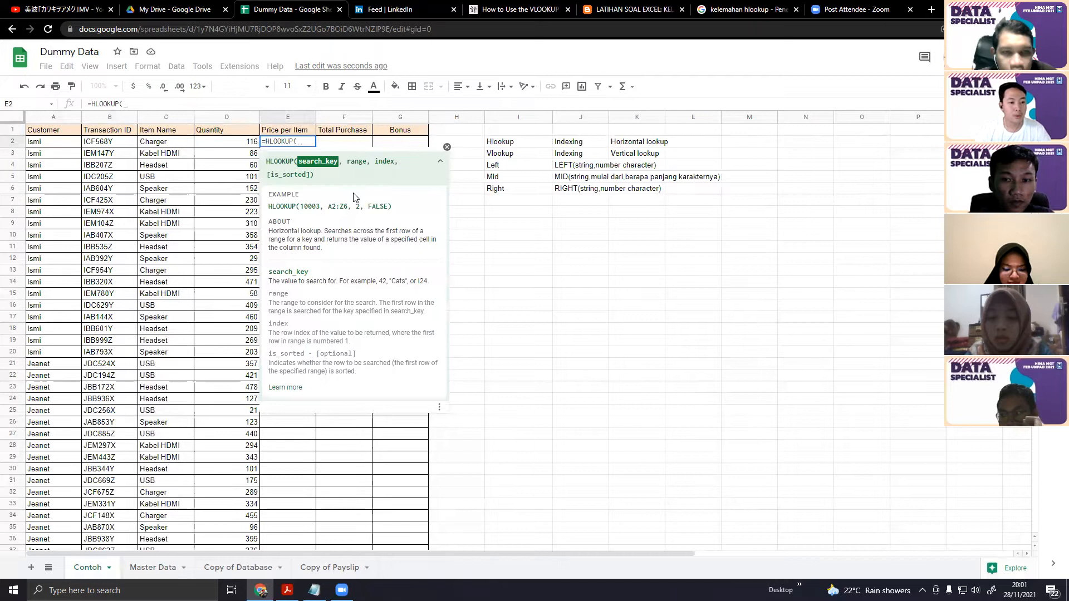
click(159, 567)
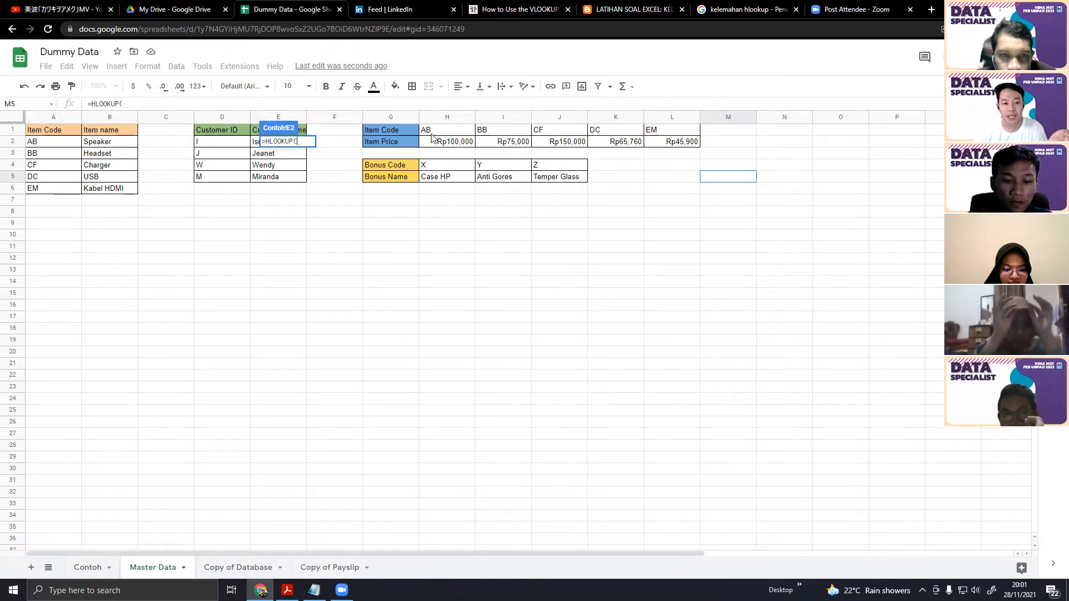
click(88, 570)
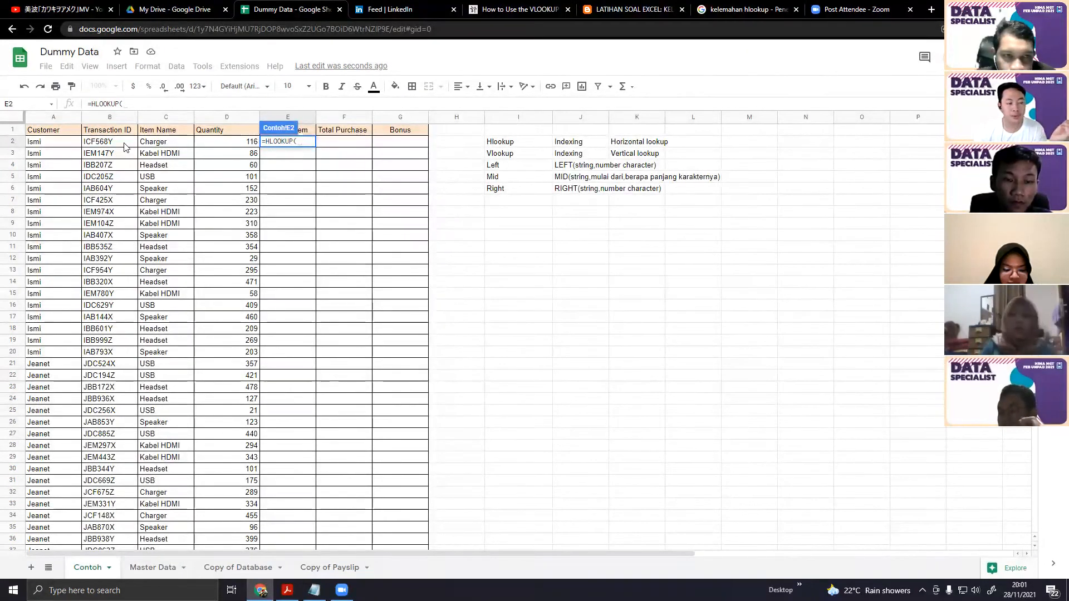
text(MID()
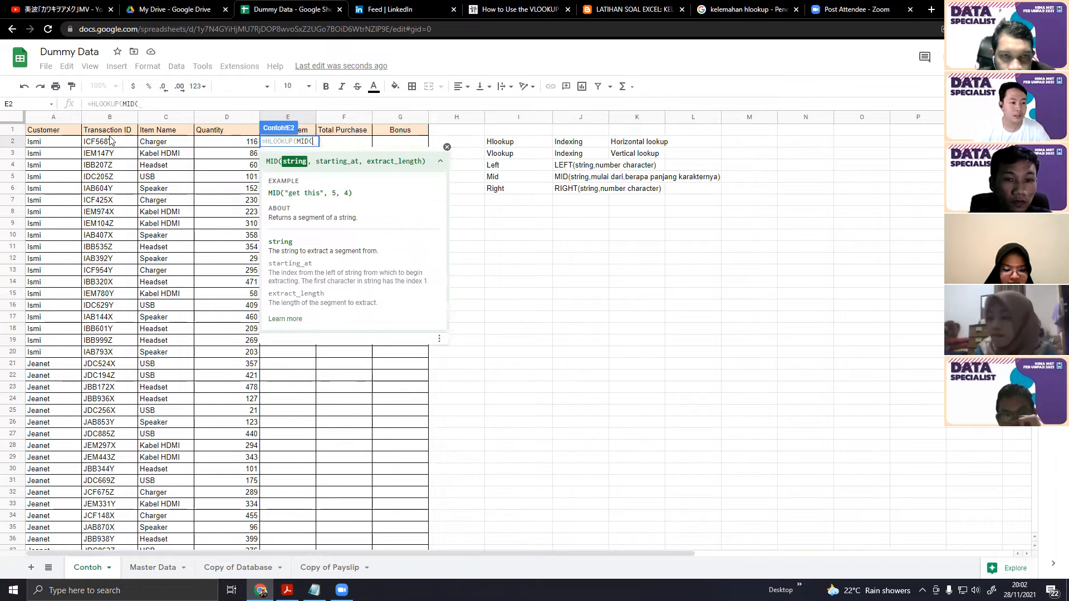
click(114, 143)
text(,)
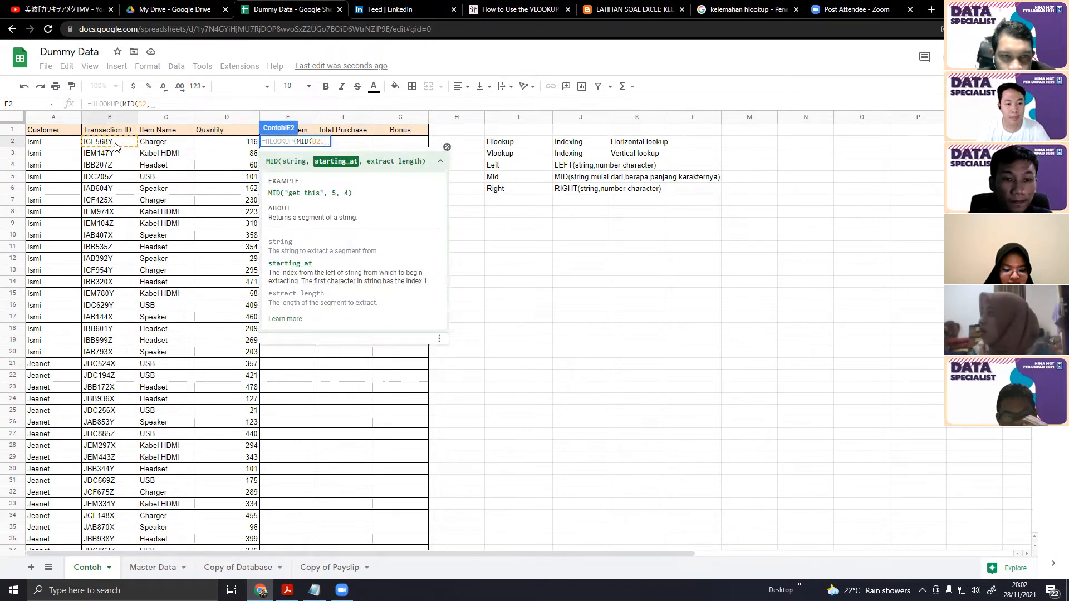
text(2,2)
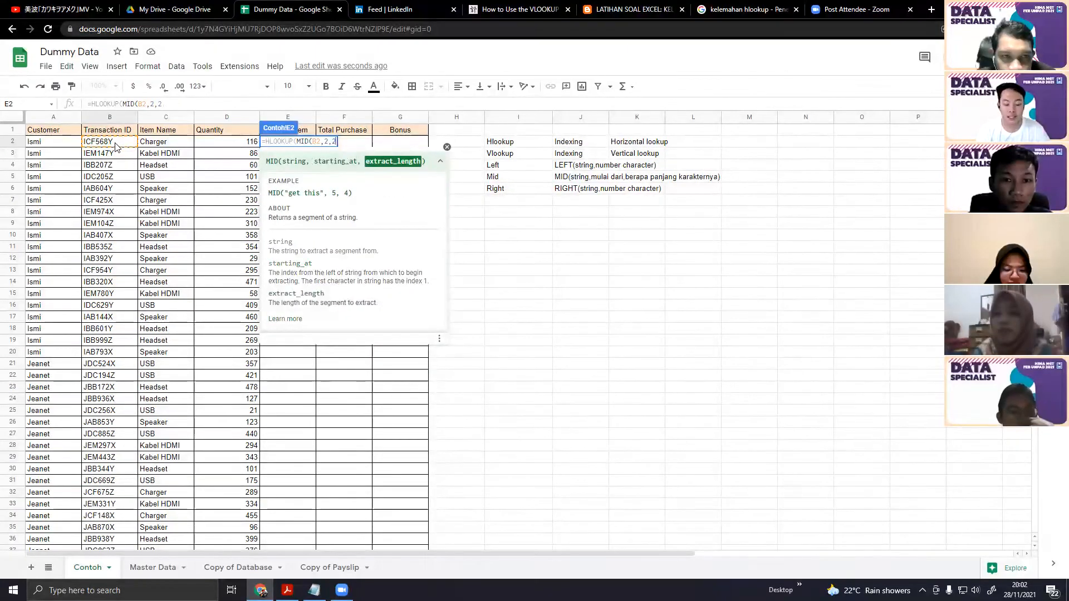
text(),)
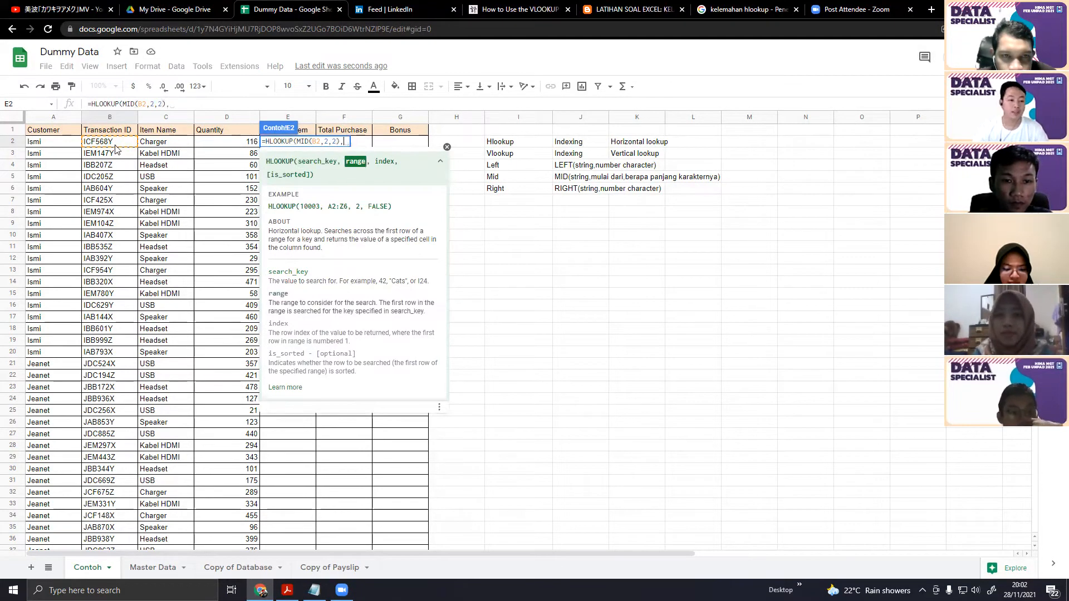
Complete E2 with range 'Master Data'!$G$1:$L$2, row 2 and false, returning Rp150.000
click(147, 568)
drag(390, 131, 674, 146)
key(F4)
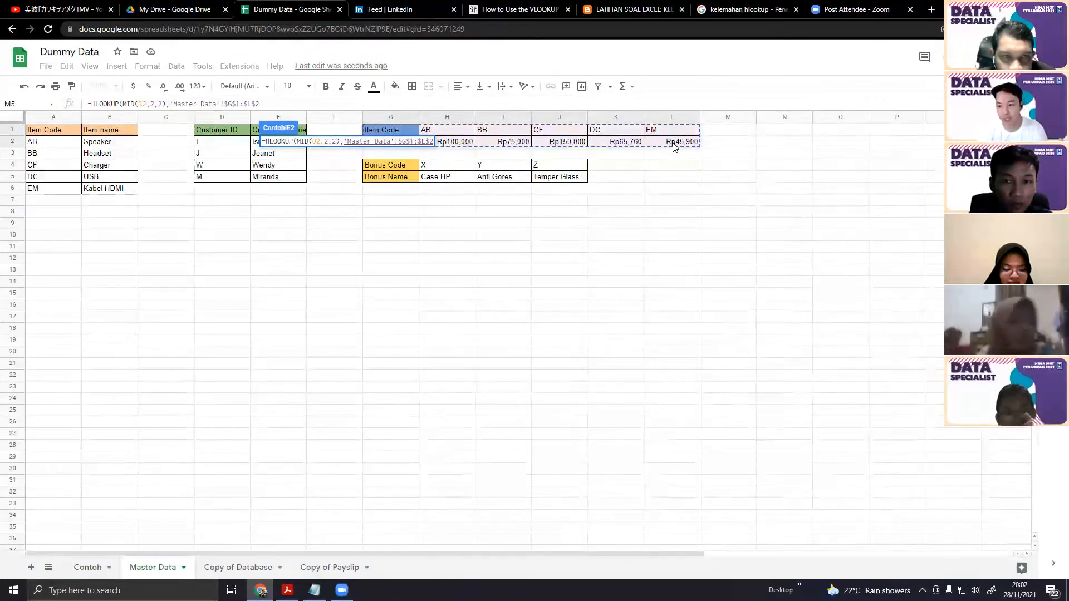
text(,)
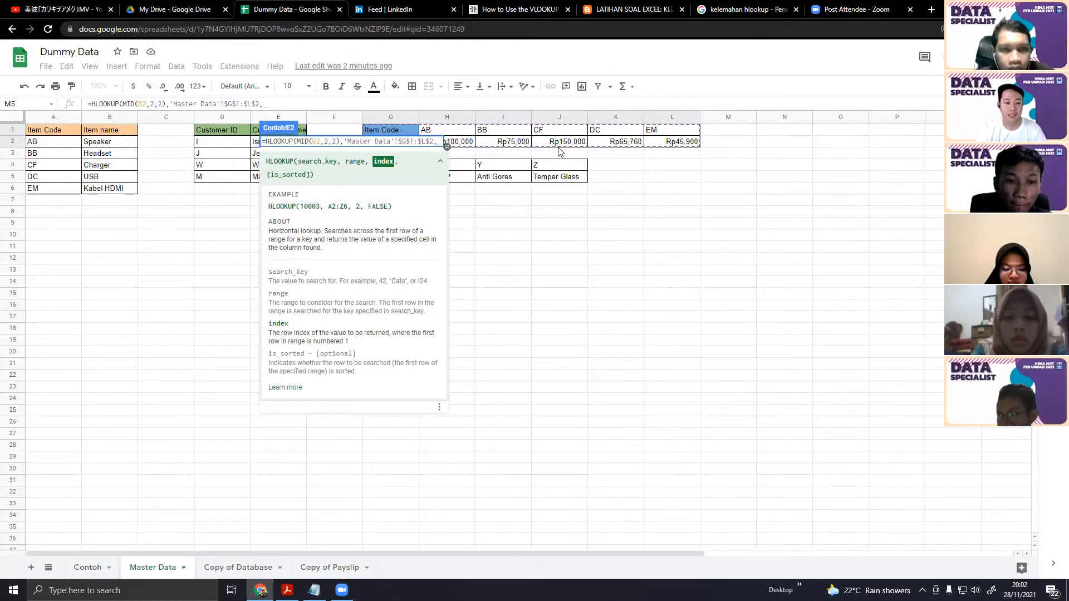
text(2,false)
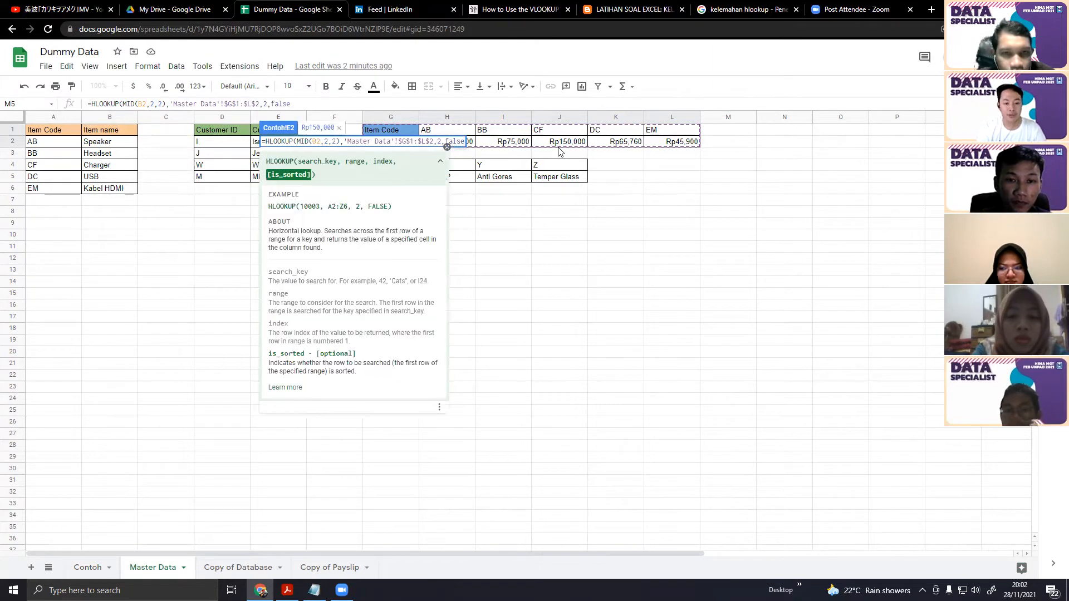
text())
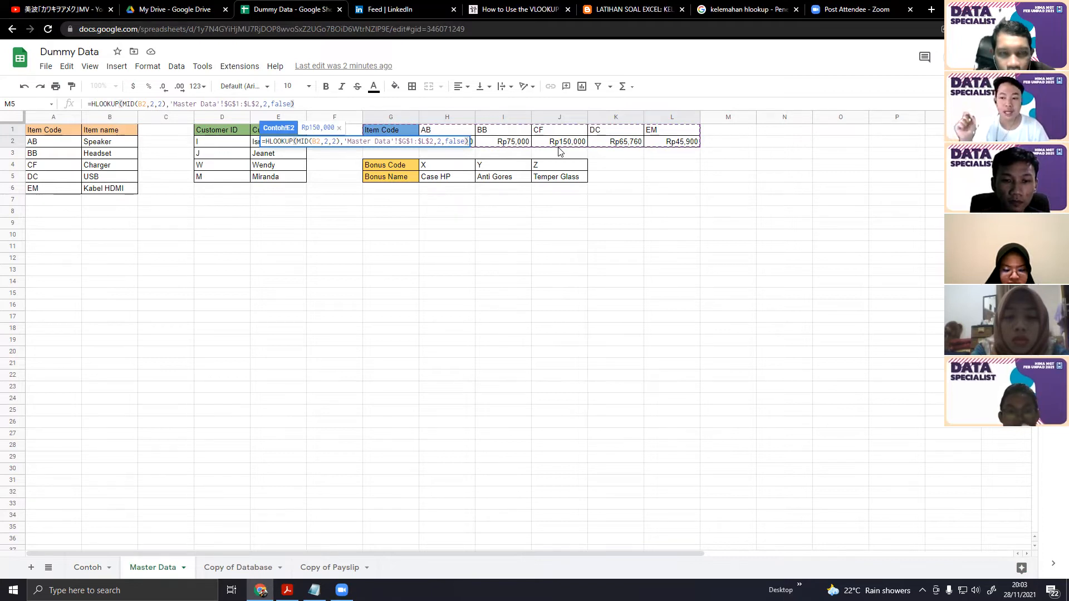
key(Return)
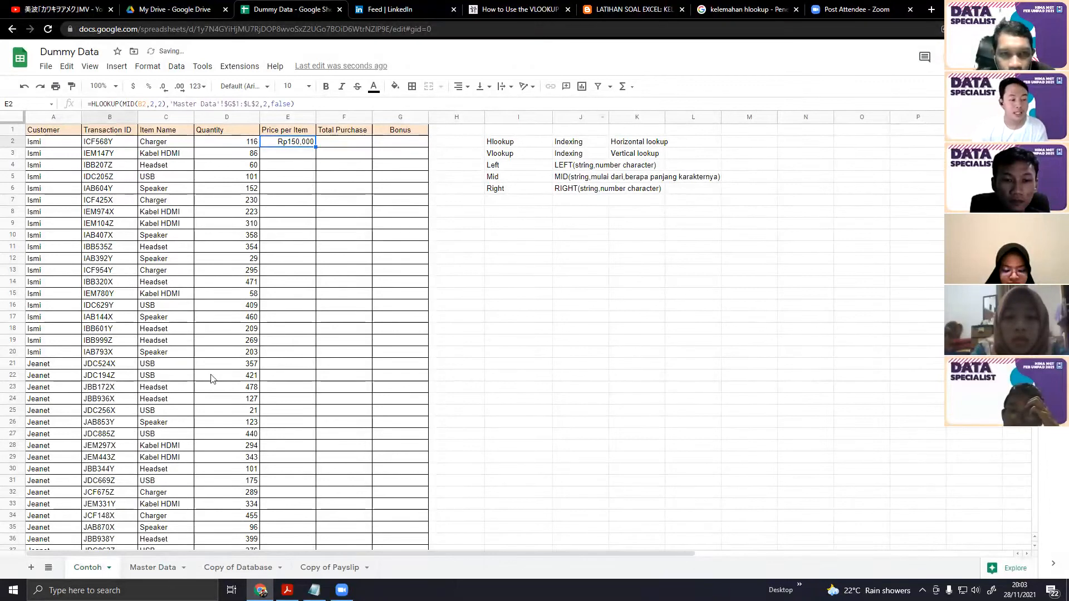
Fill the price lookup down the Price per Item column and review E2's formula against Master Data
click(158, 570)
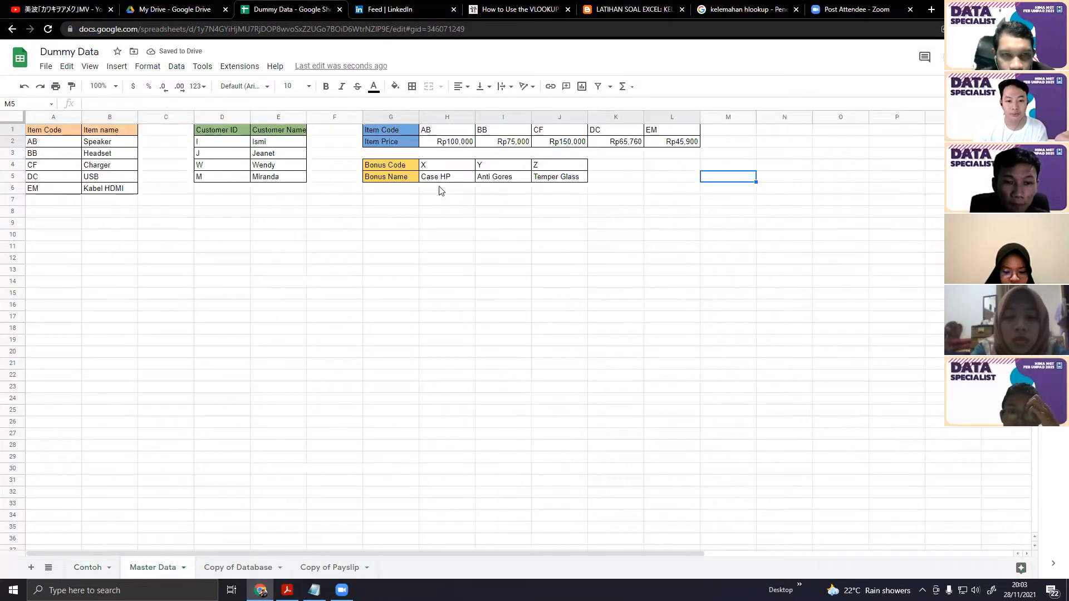
click(90, 568)
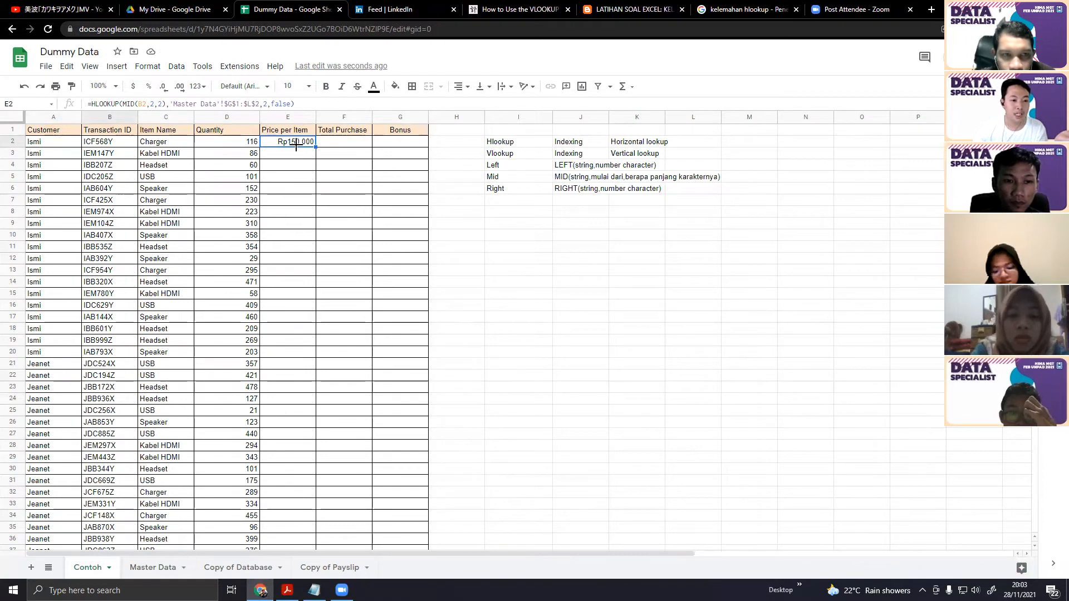
double_click(316, 148)
click(325, 155)
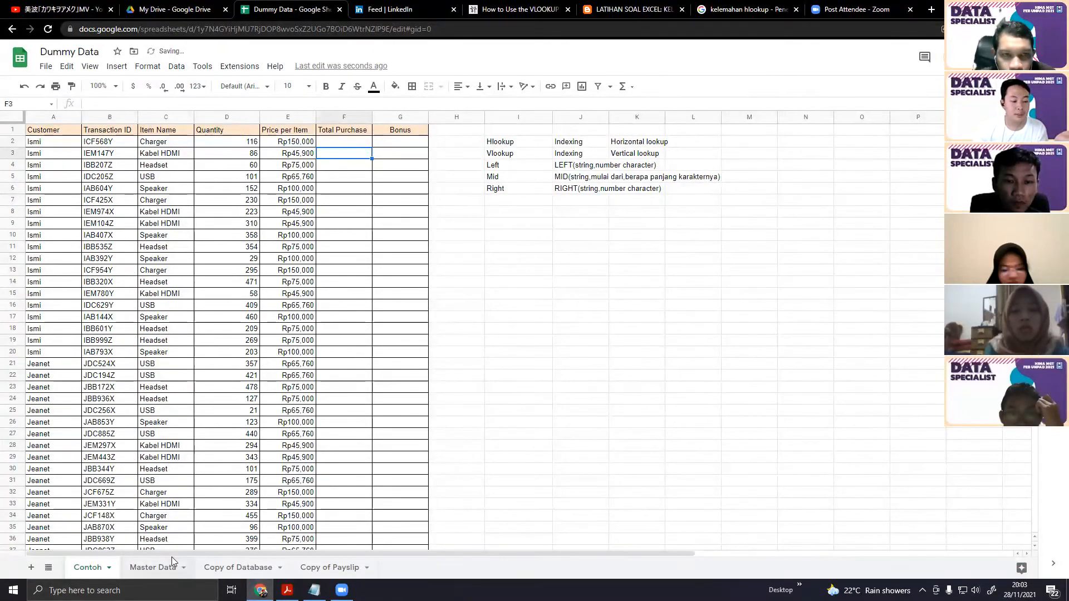
click(161, 567)
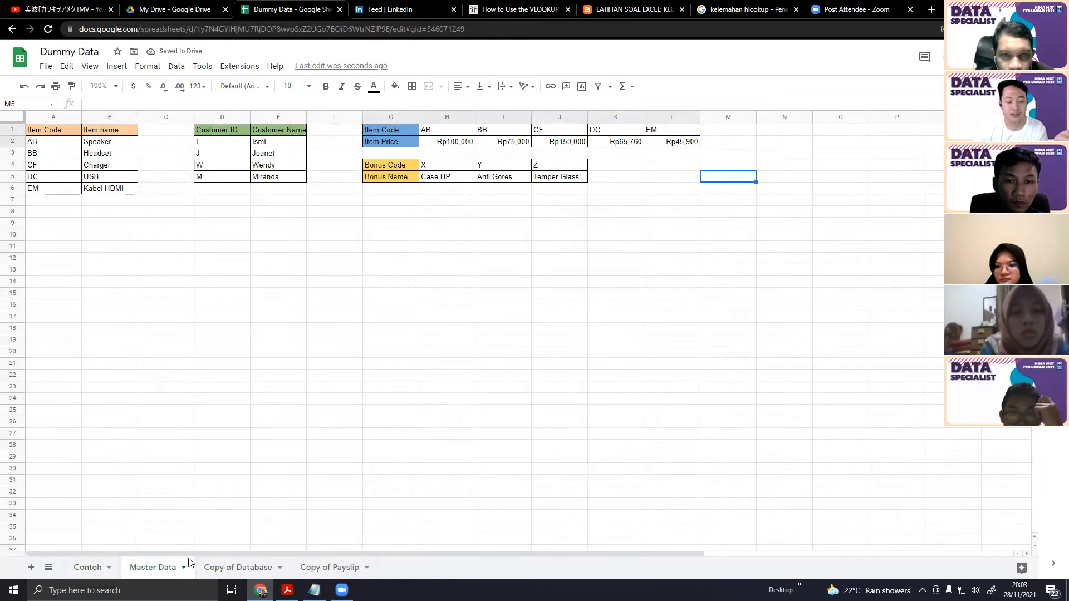
click(88, 568)
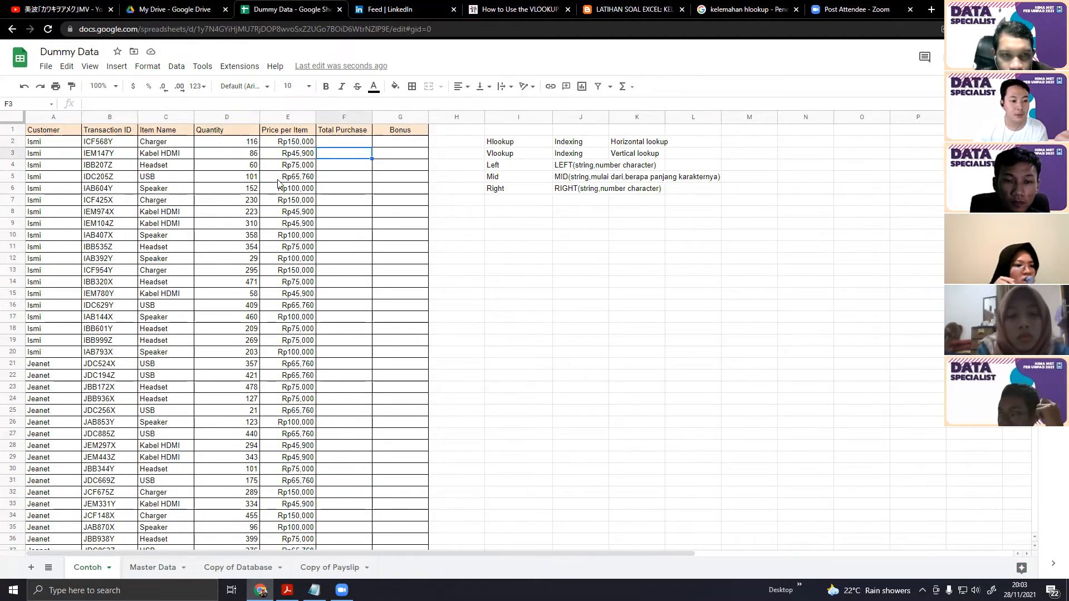
click(148, 569)
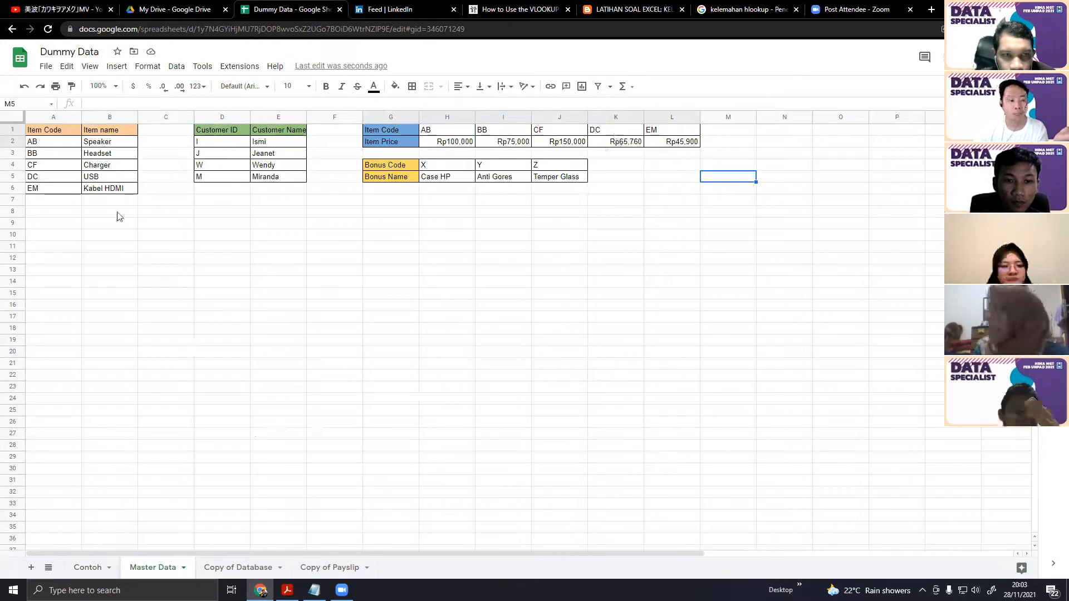
click(88, 567)
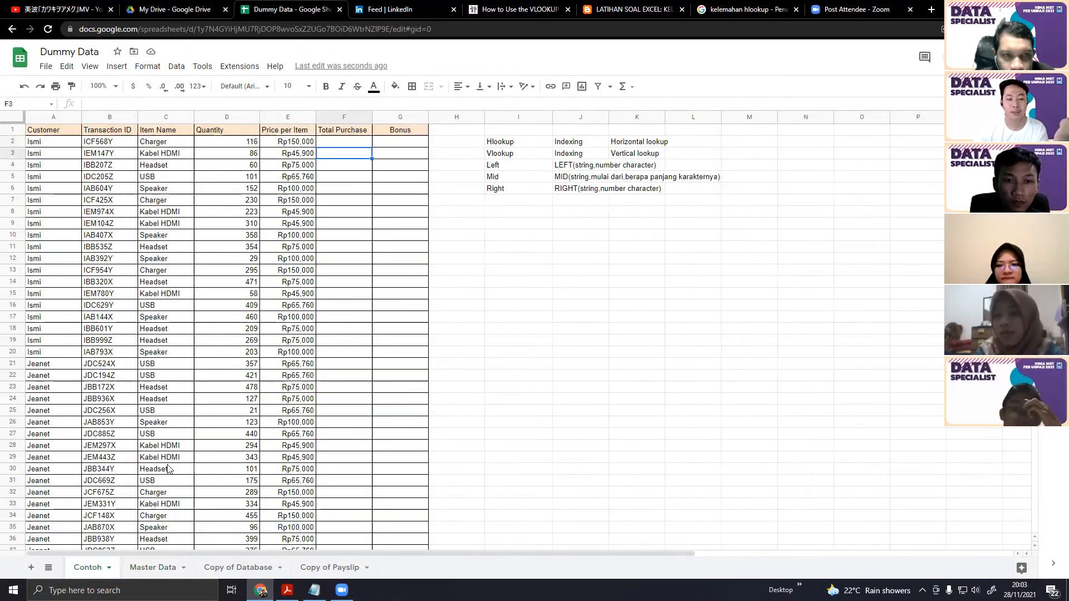
key(Up)
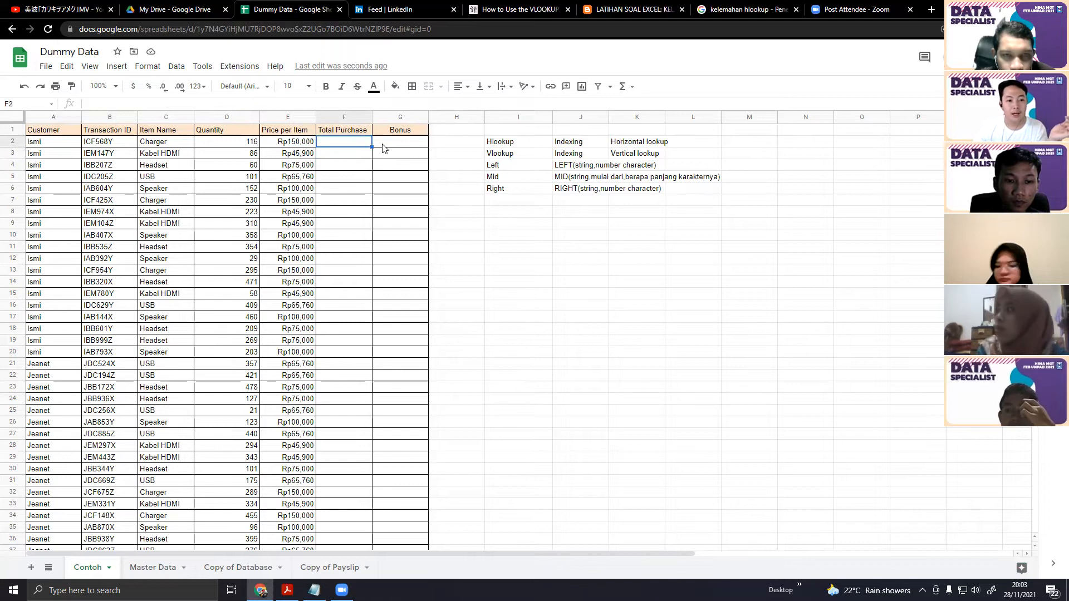
click(297, 146)
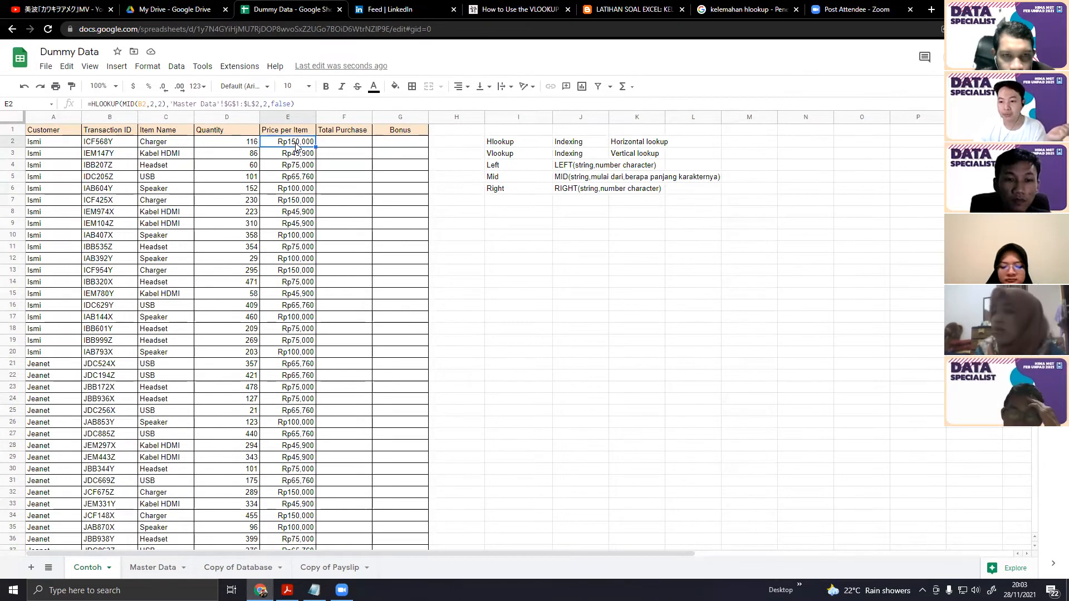
Enter =E2*D2 in Total Purchase F2 and fill it down all rows (Rp17,400,000 in row 2)
click(395, 146)
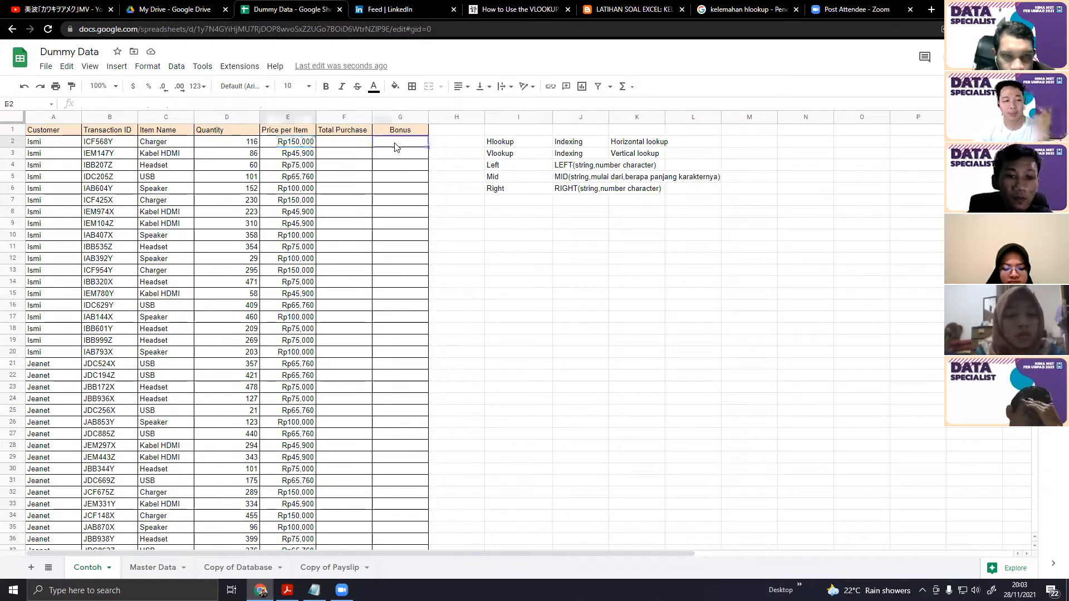
click(343, 144)
text(=)
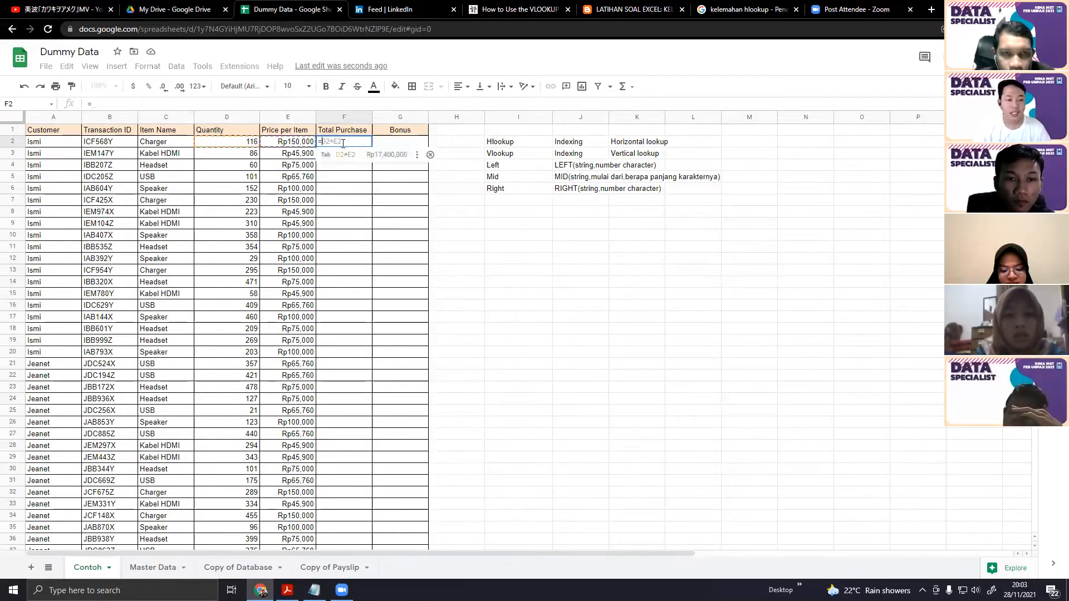
text(E2*)
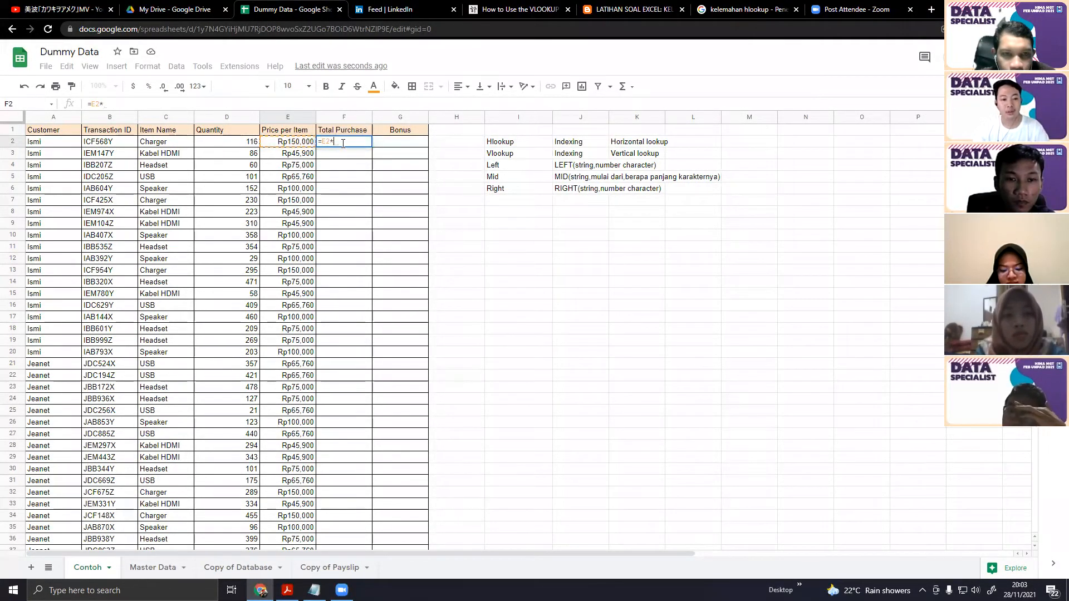
text(D2)
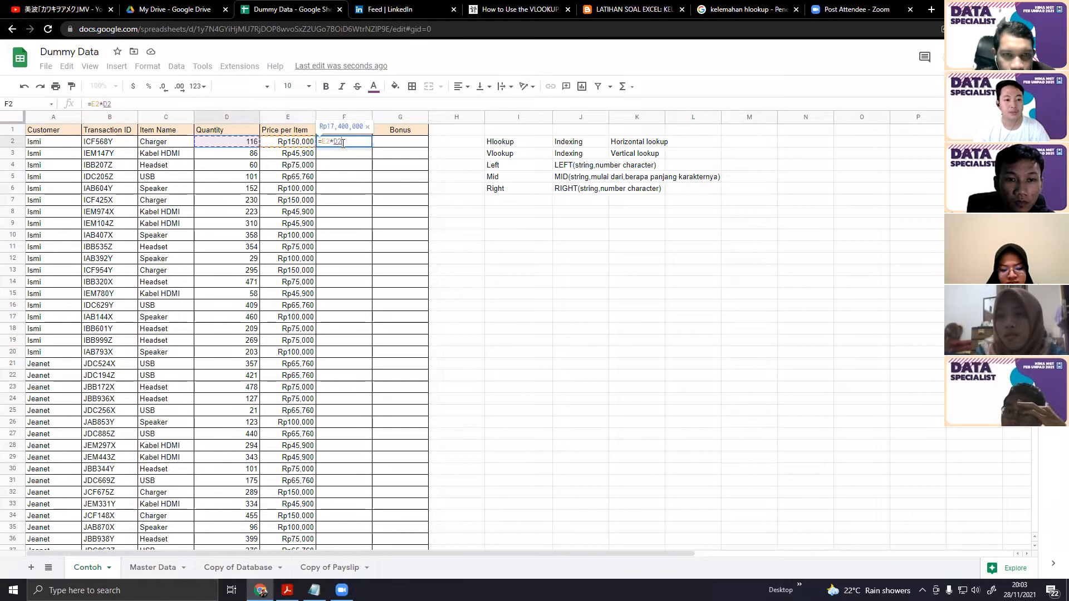
key(Tab)
key(ctrl+Return)
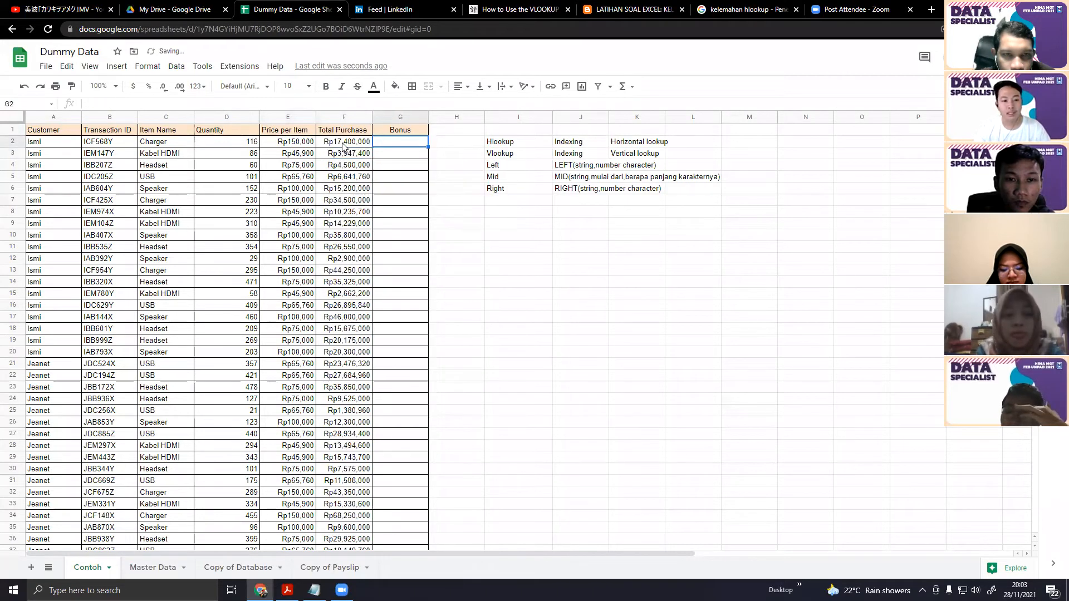
click(440, 133)
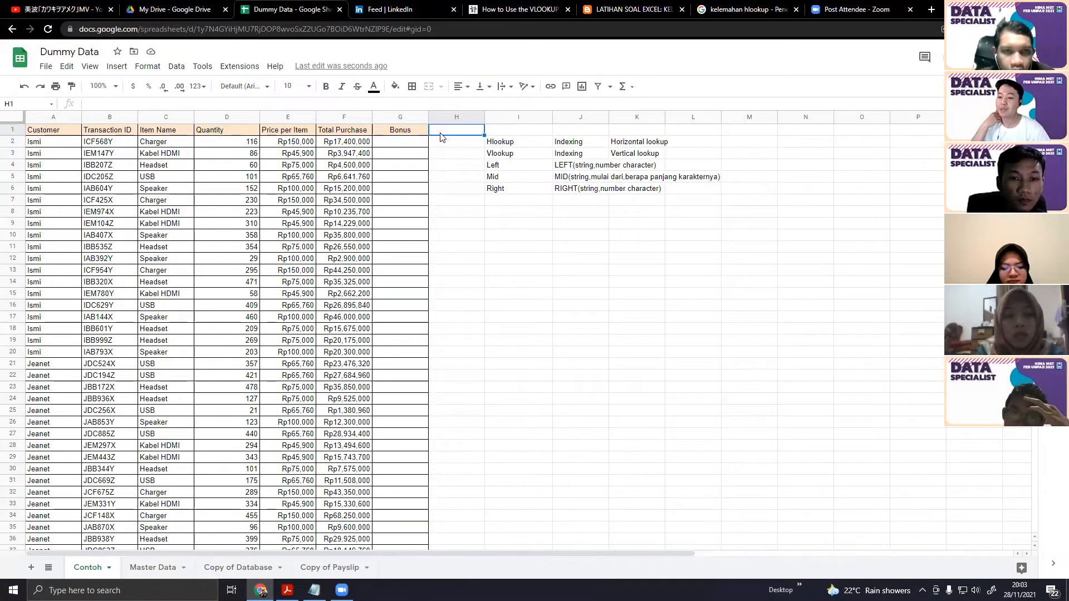
Review the Master Data bonus table G3:J5 and begin =HLOOKUP( in Bonus cell G2
key(Left)
key(Down)
text(=)
key(Escape)
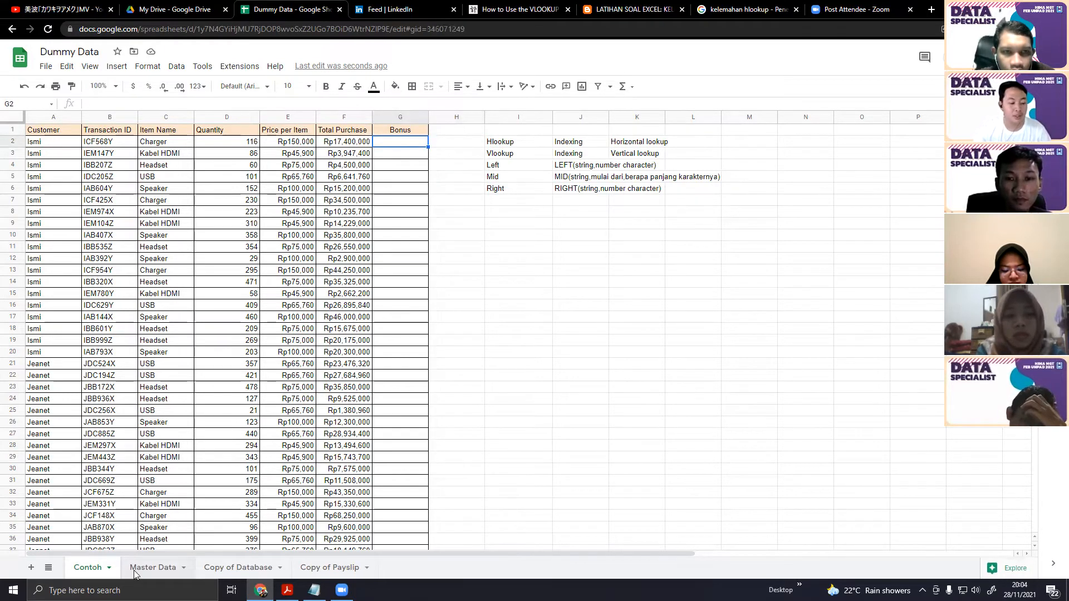
click(153, 567)
drag(391, 153, 557, 186)
click(607, 200)
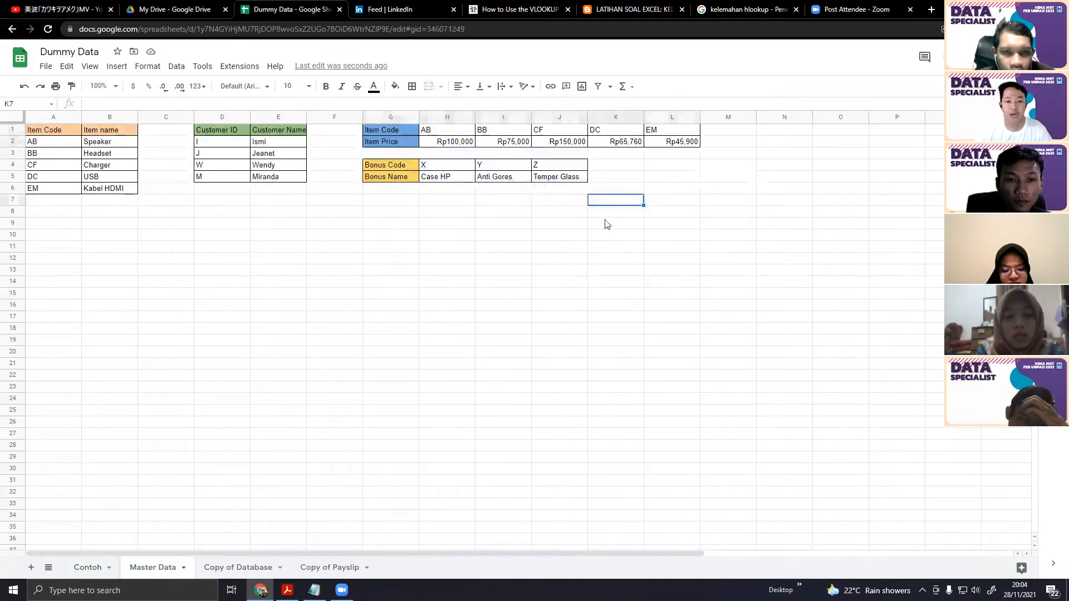
click(88, 567)
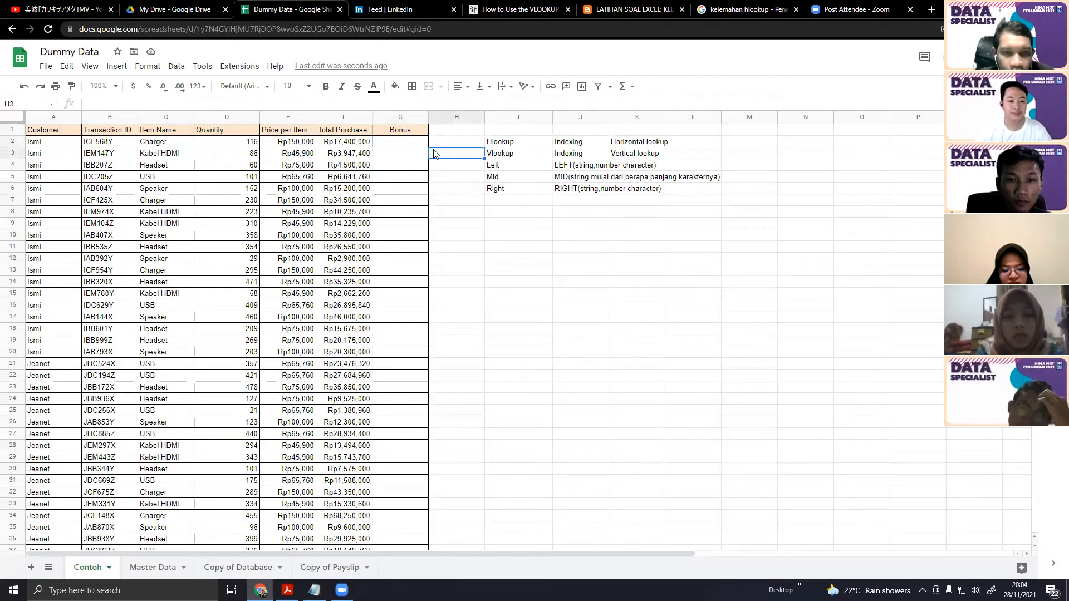
text(=hlook)
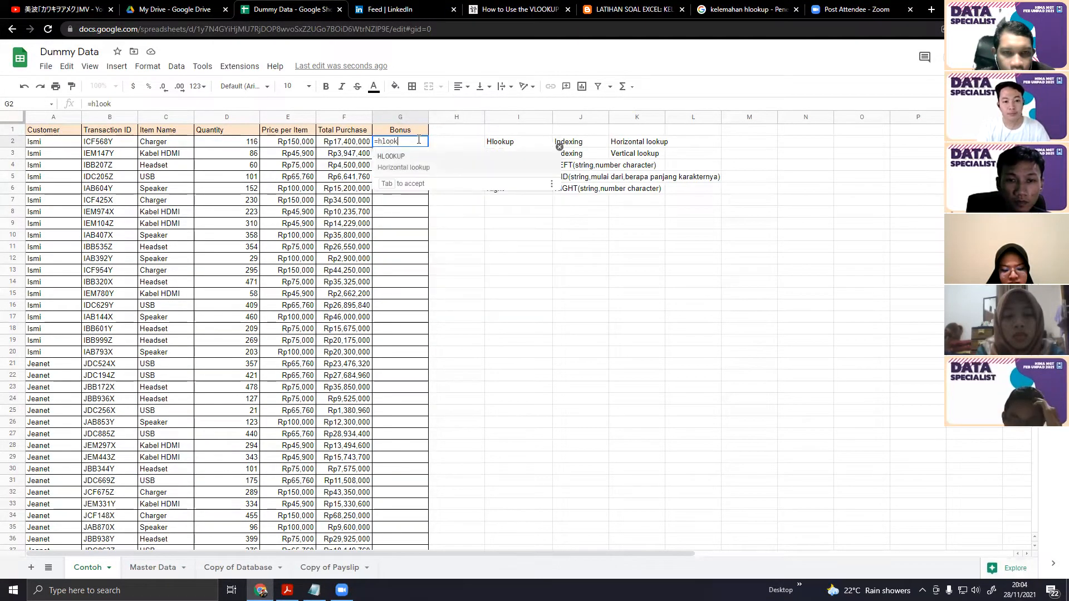
key(Tab)
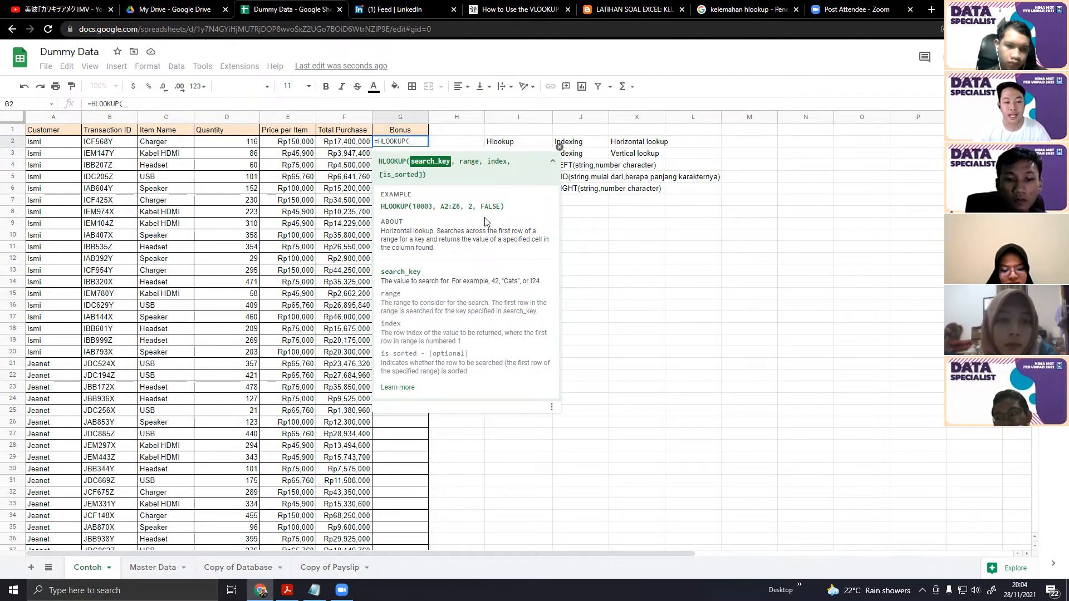
click(150, 571)
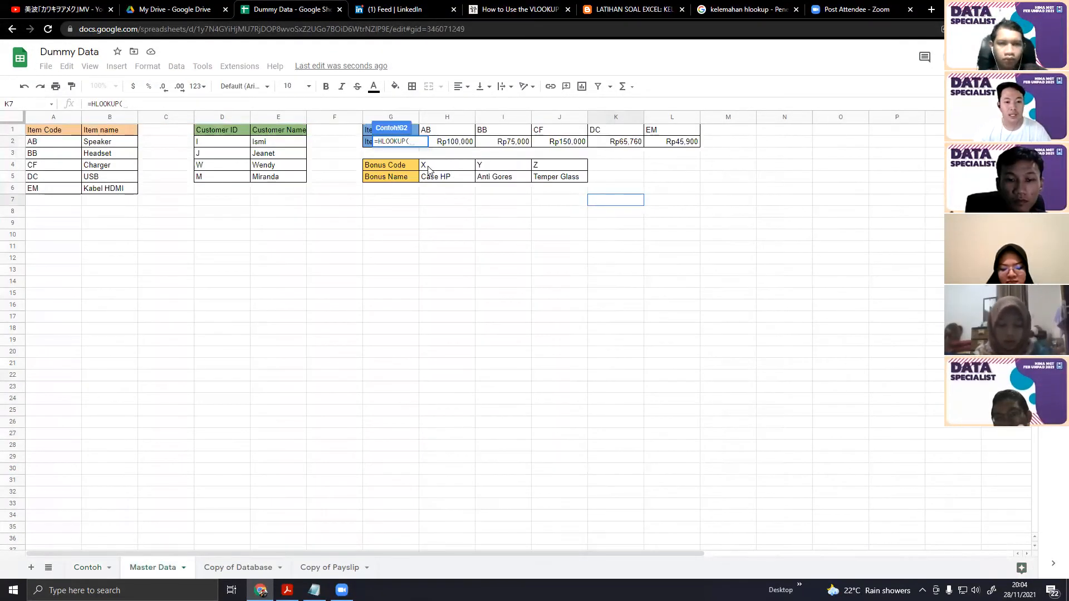
click(88, 568)
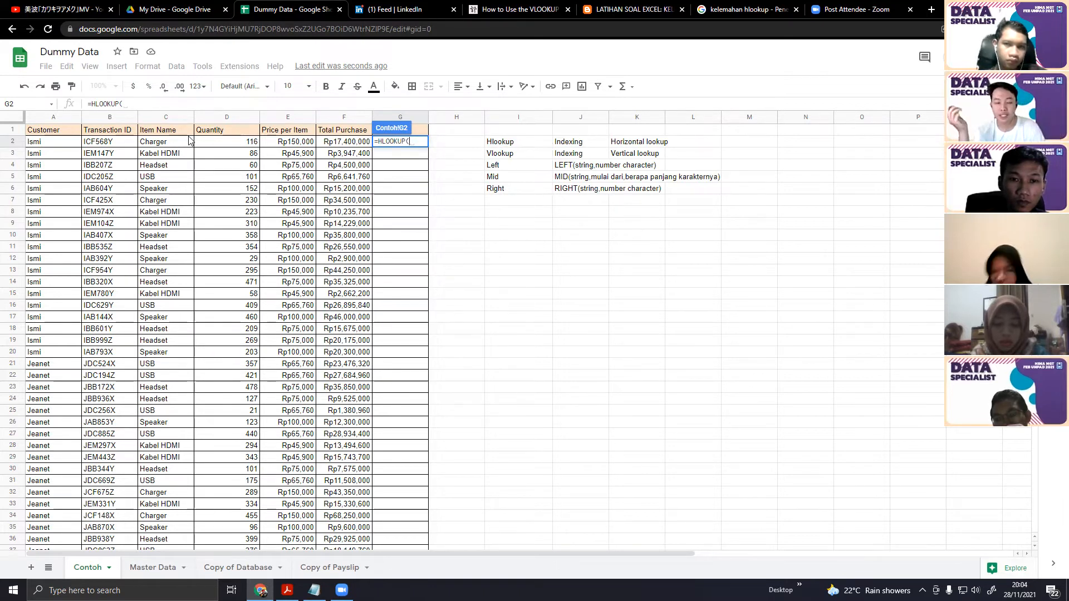
Complete G2 as =HLOOKUP(RIGHT(B2,1),'Master Data'!$G$4:$J$5,2,false), returning Anti Gores
text(RIGHT()
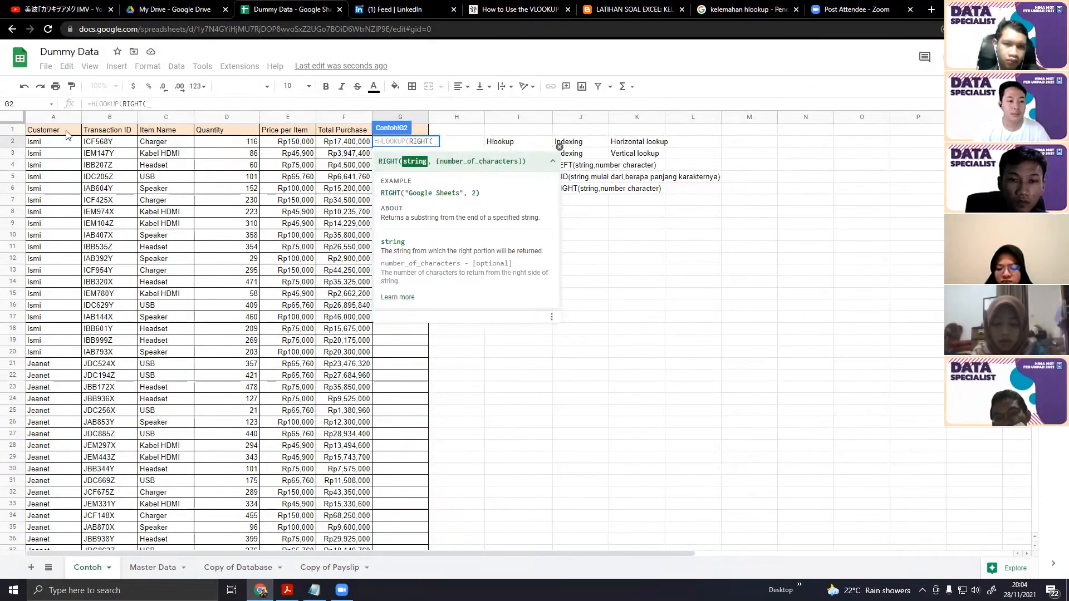
click(110, 142)
text(,)
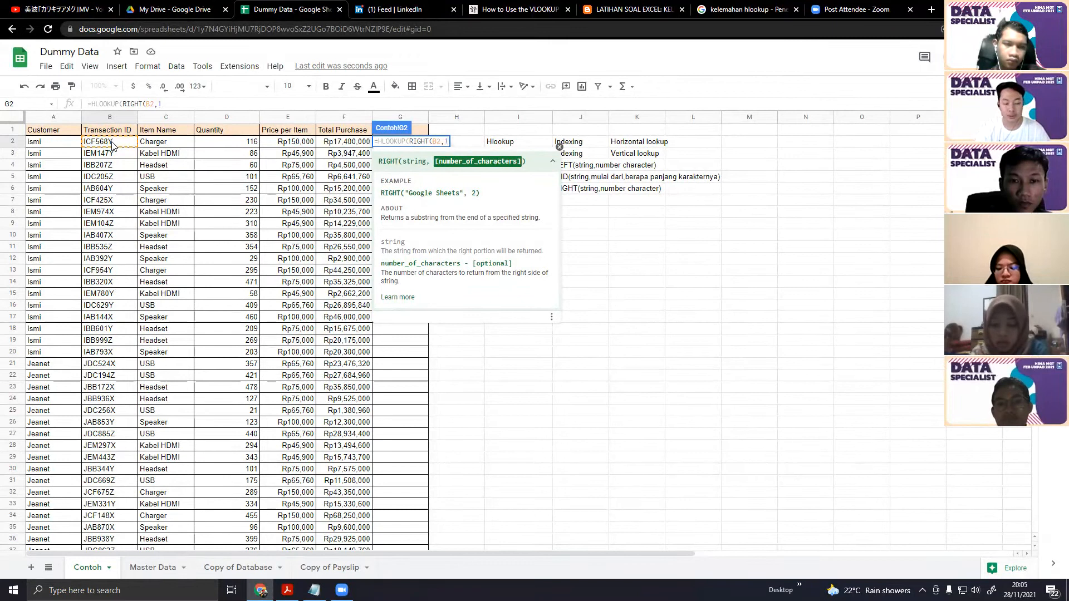
text(1),)
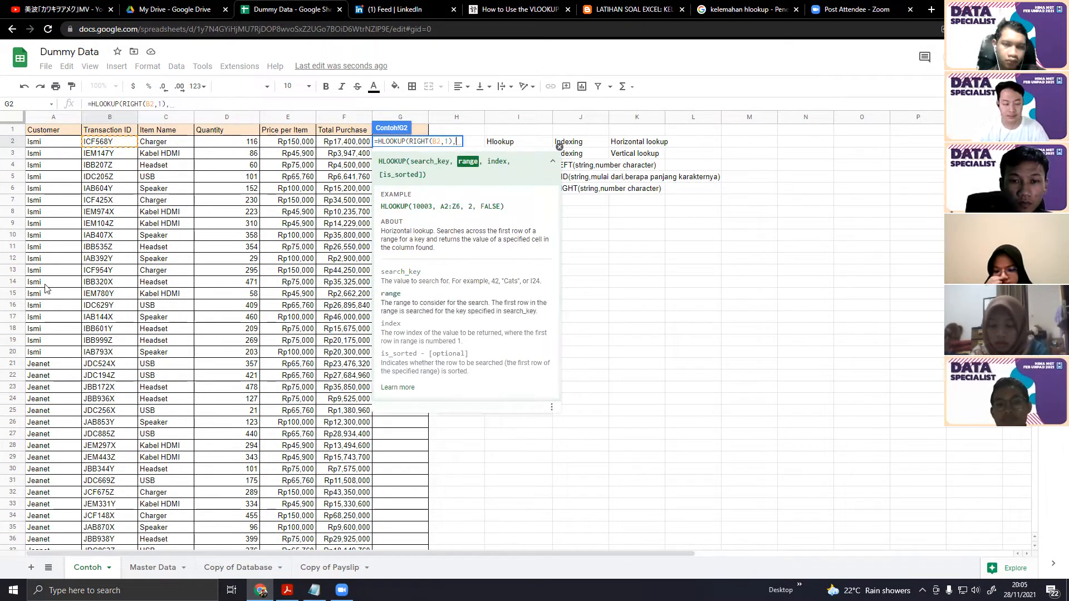
click(152, 567)
drag(392, 165, 534, 178)
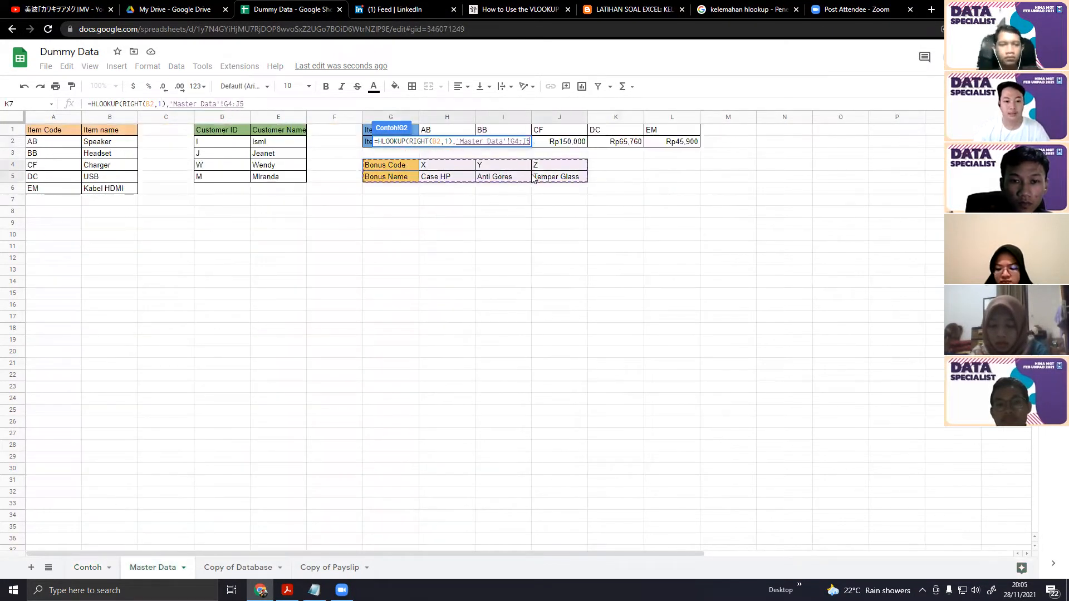
key(F4)
text(,)
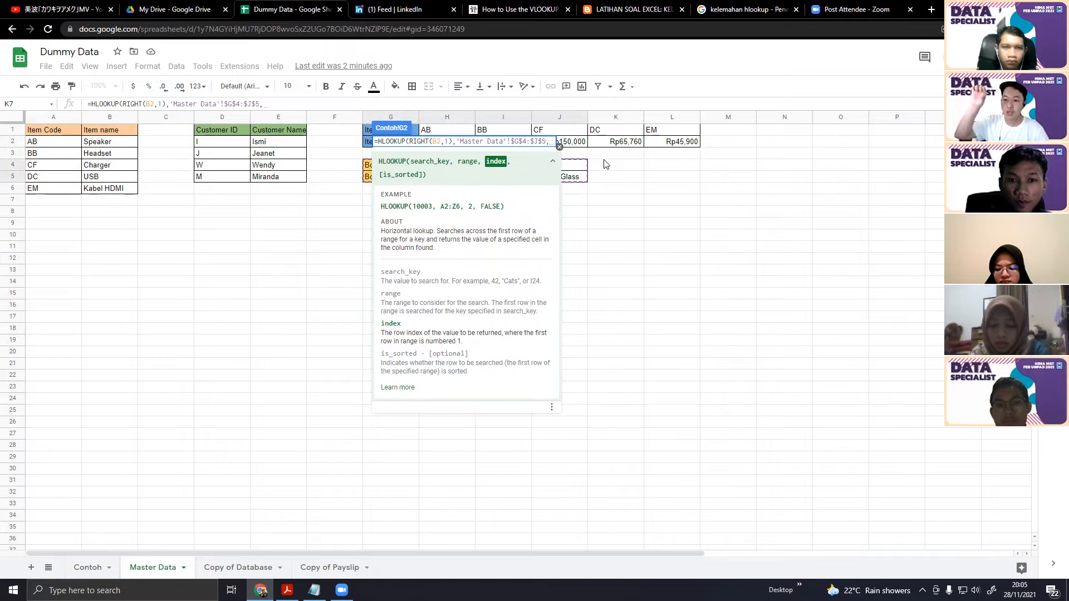
text(2)
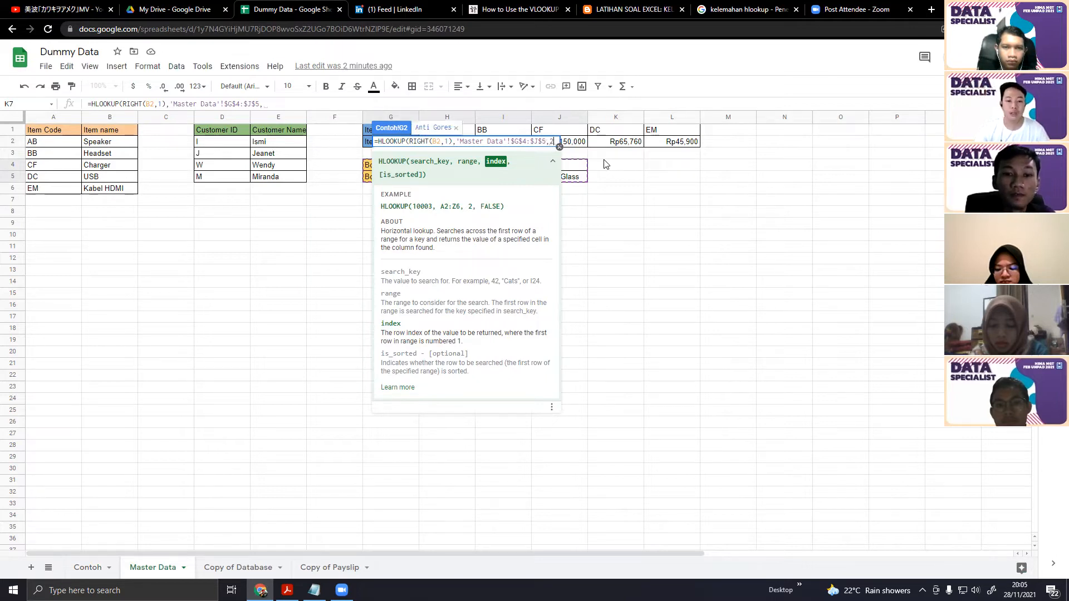
text(,false)
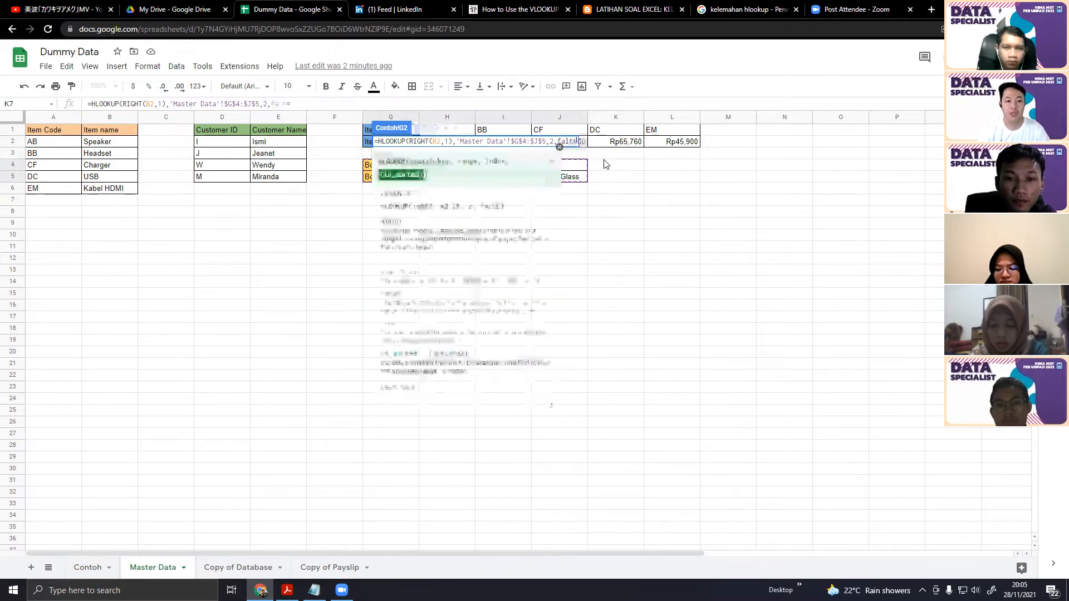
text())
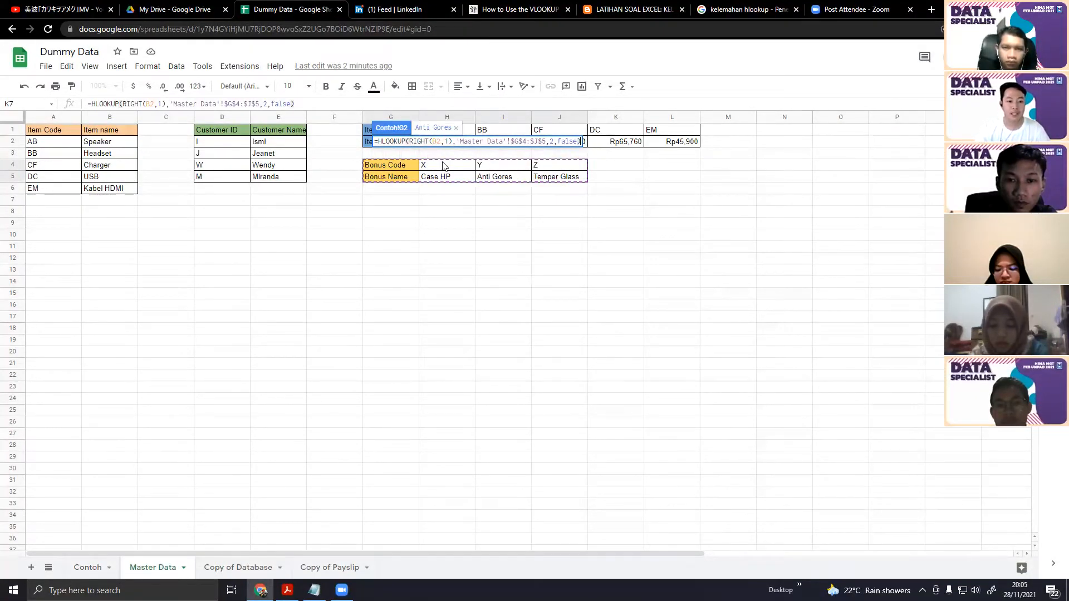
key(Return)
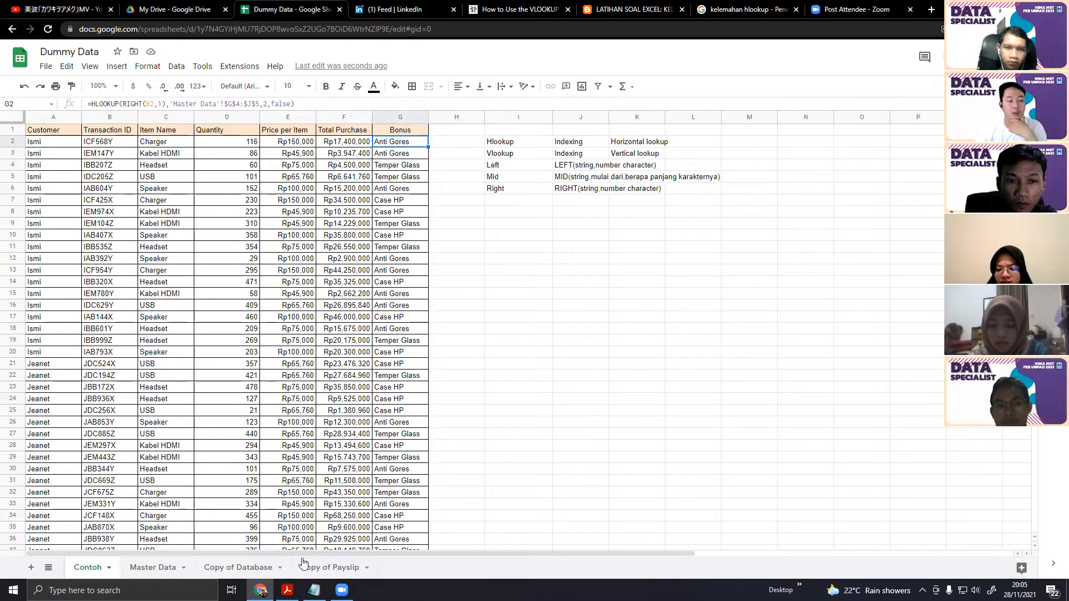
click(153, 567)
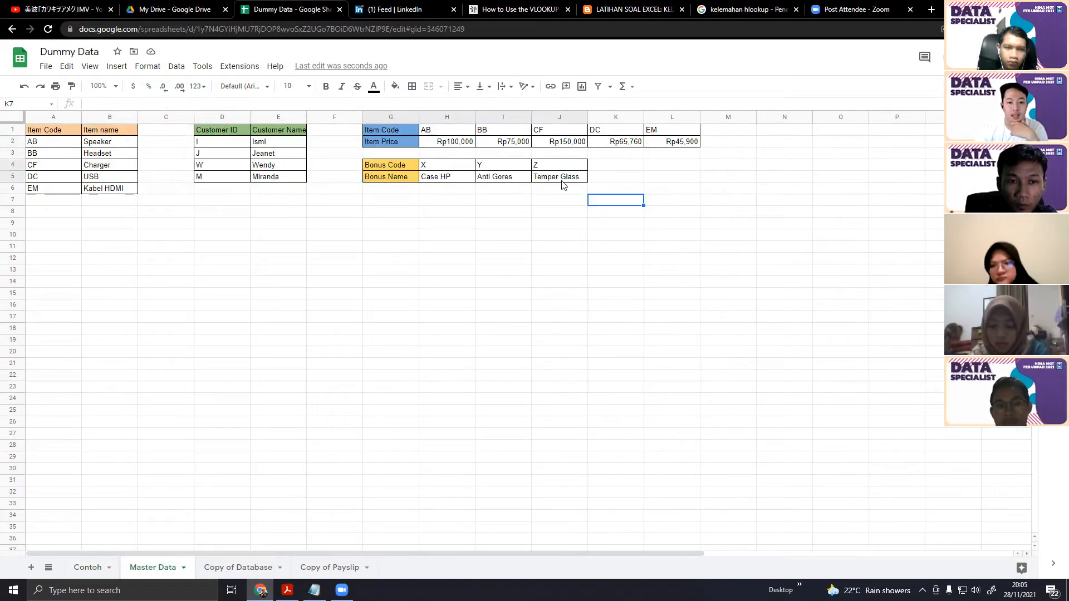
click(88, 567)
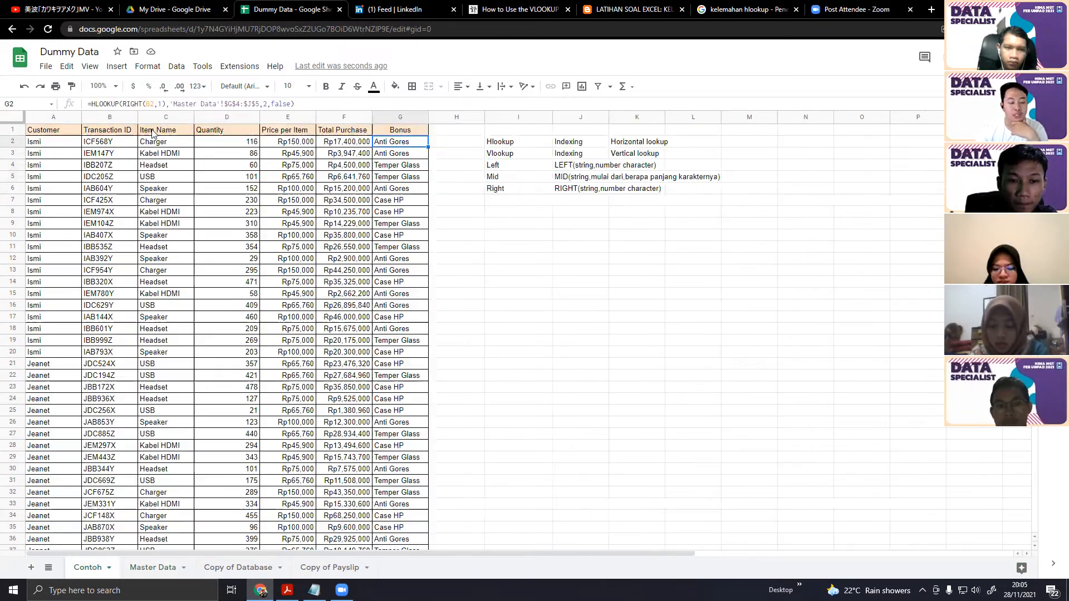
click(153, 567)
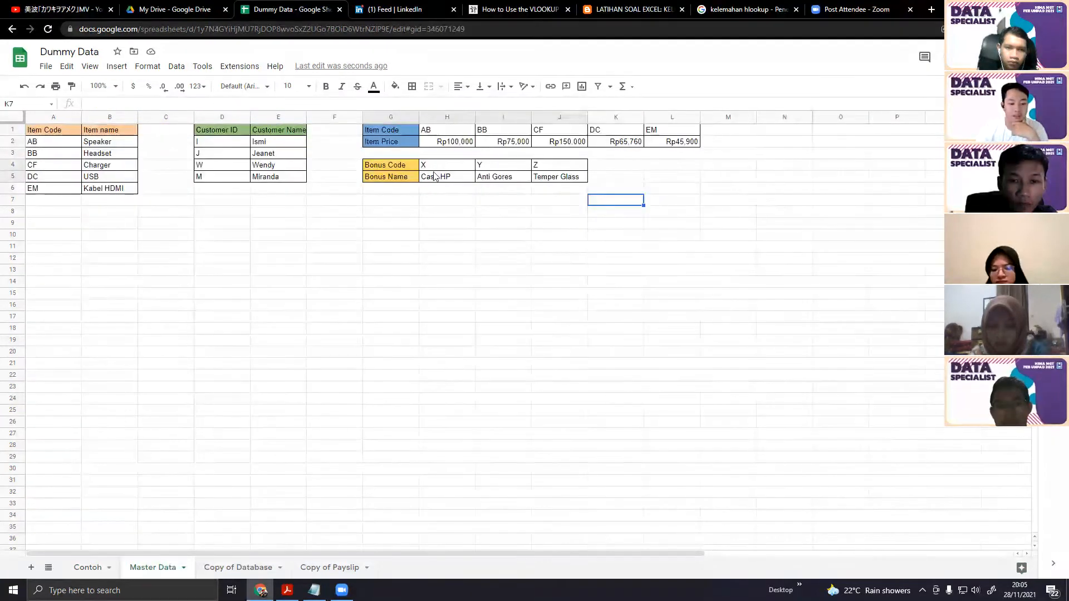
click(89, 566)
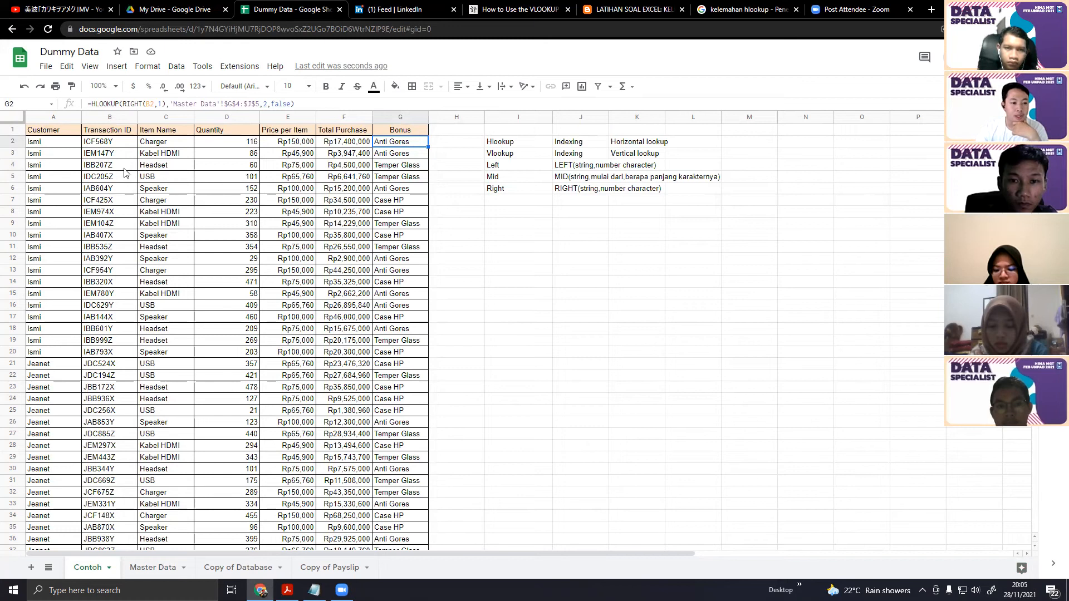
click(143, 568)
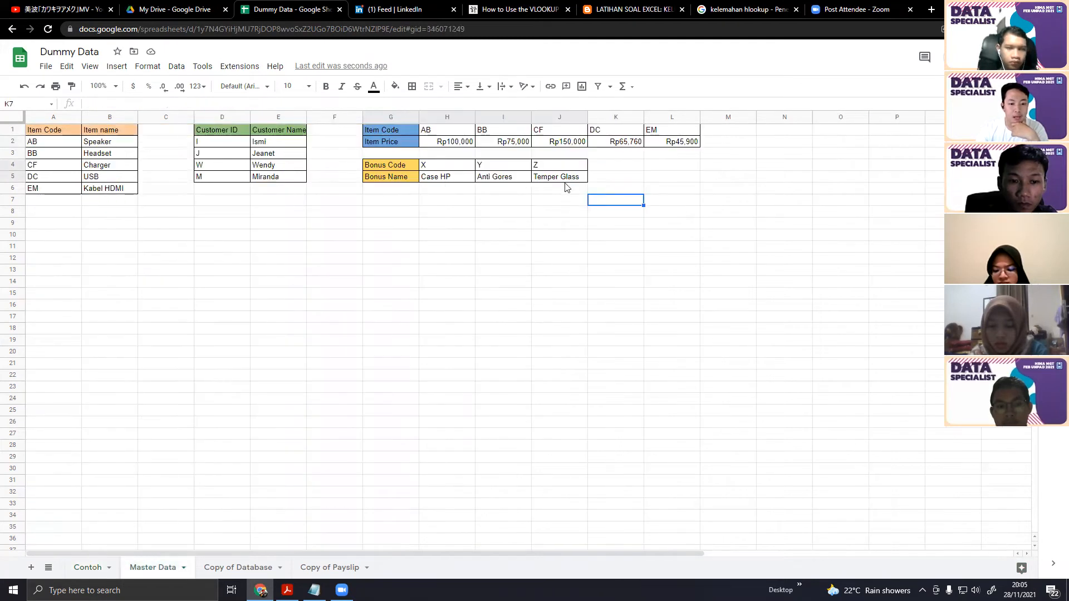
click(92, 568)
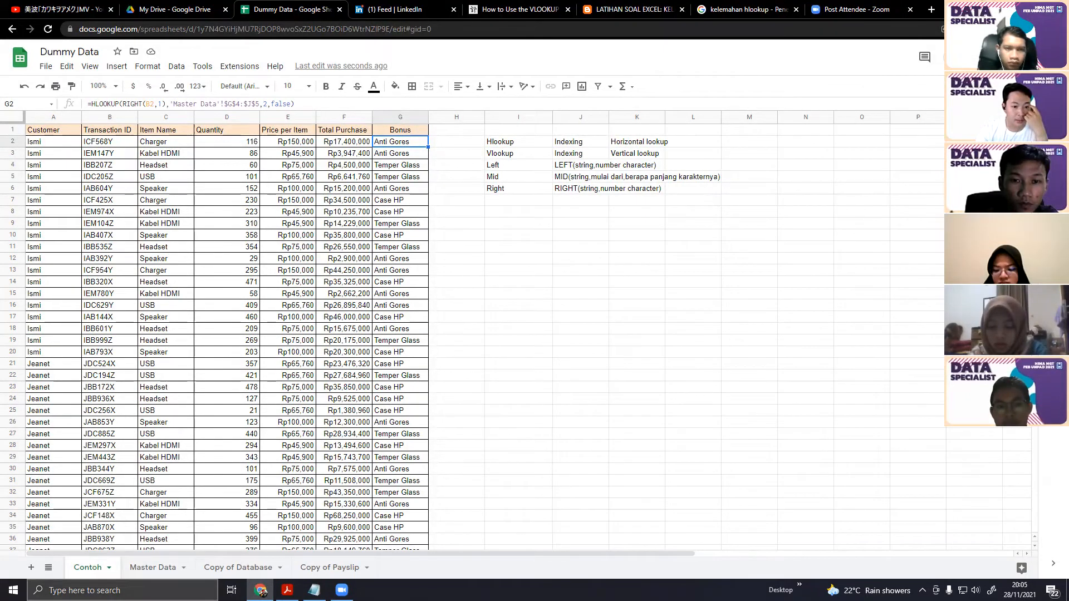
click(153, 567)
click(89, 567)
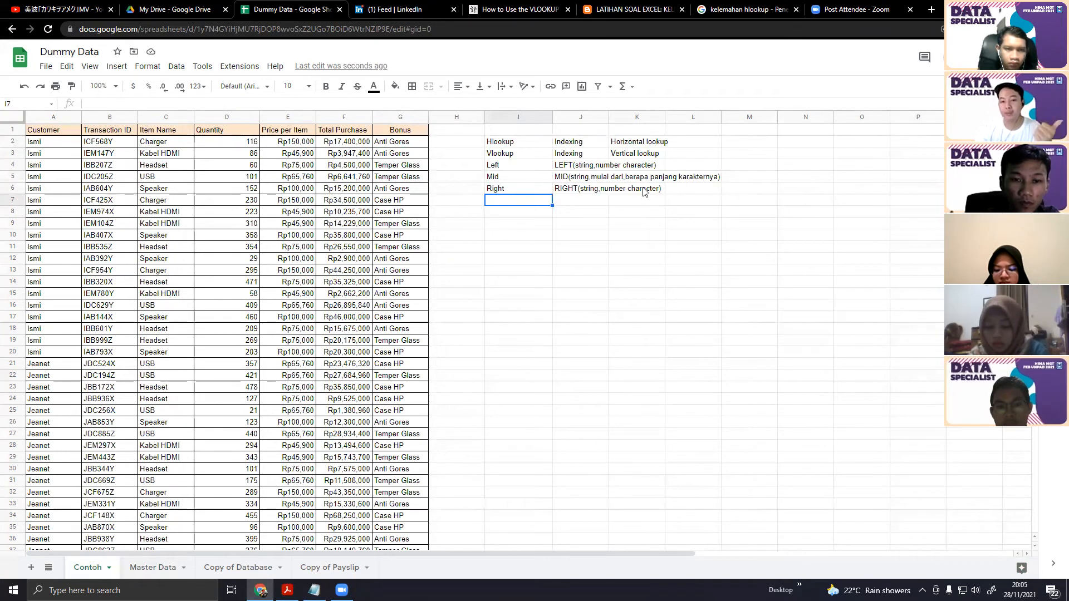
drag(523, 166, 532, 197)
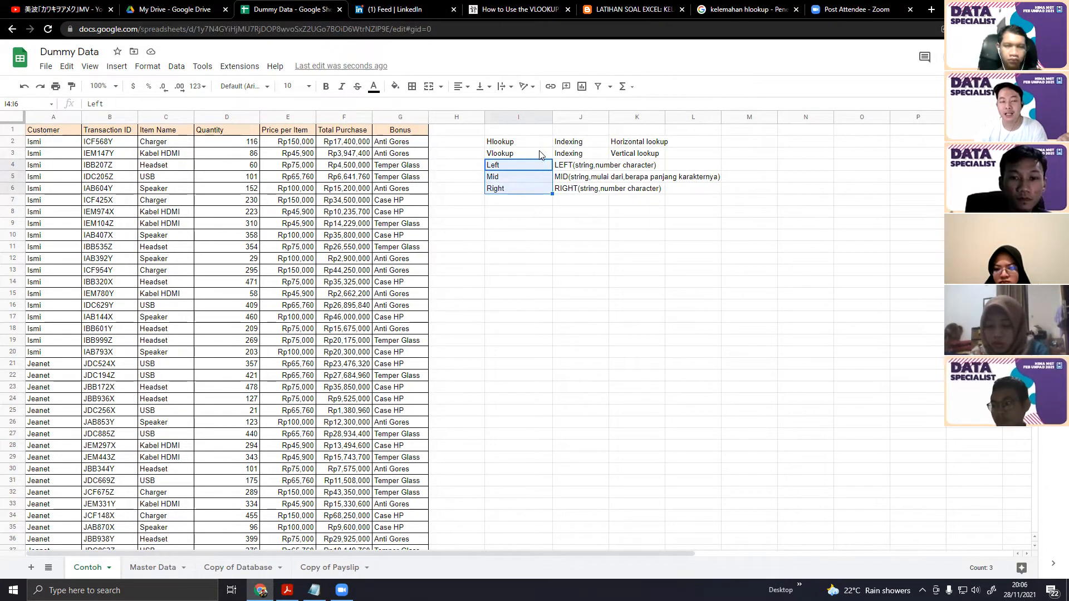
drag(537, 144, 549, 192)
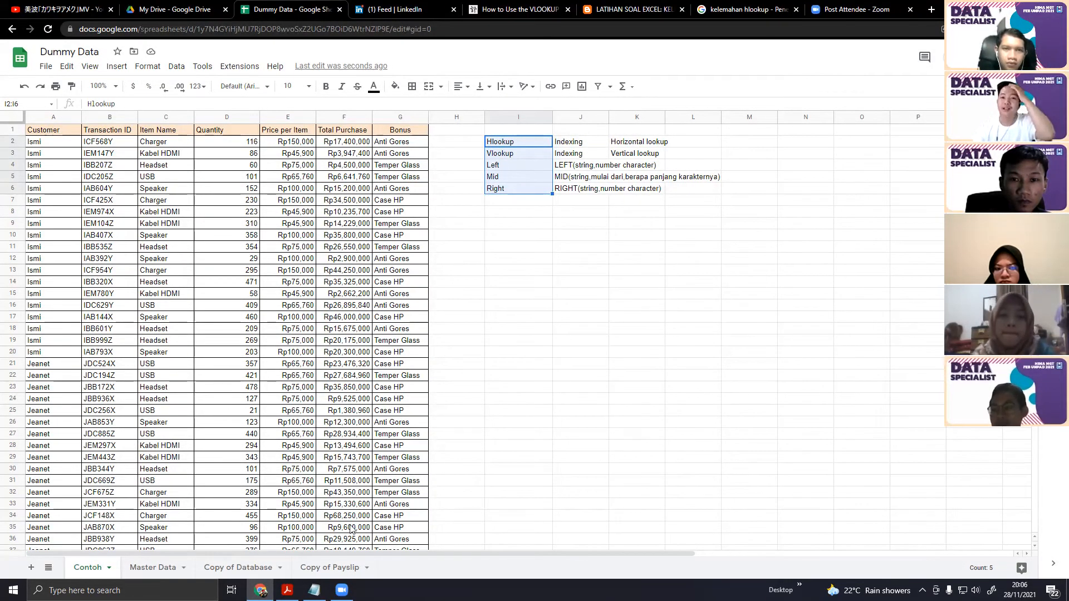
mouse_move(287, 591)
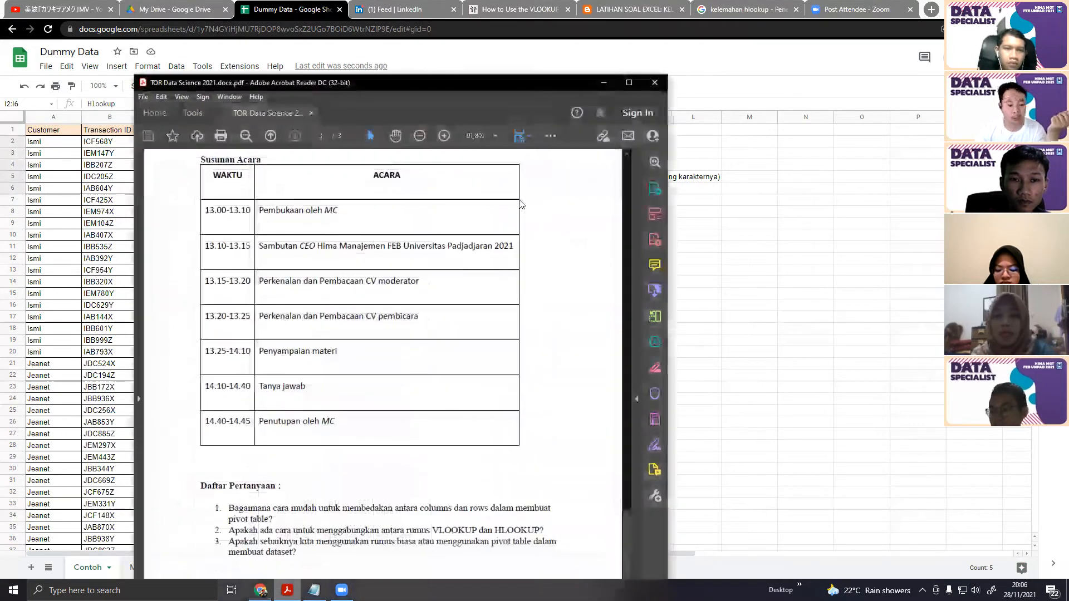
click(603, 83)
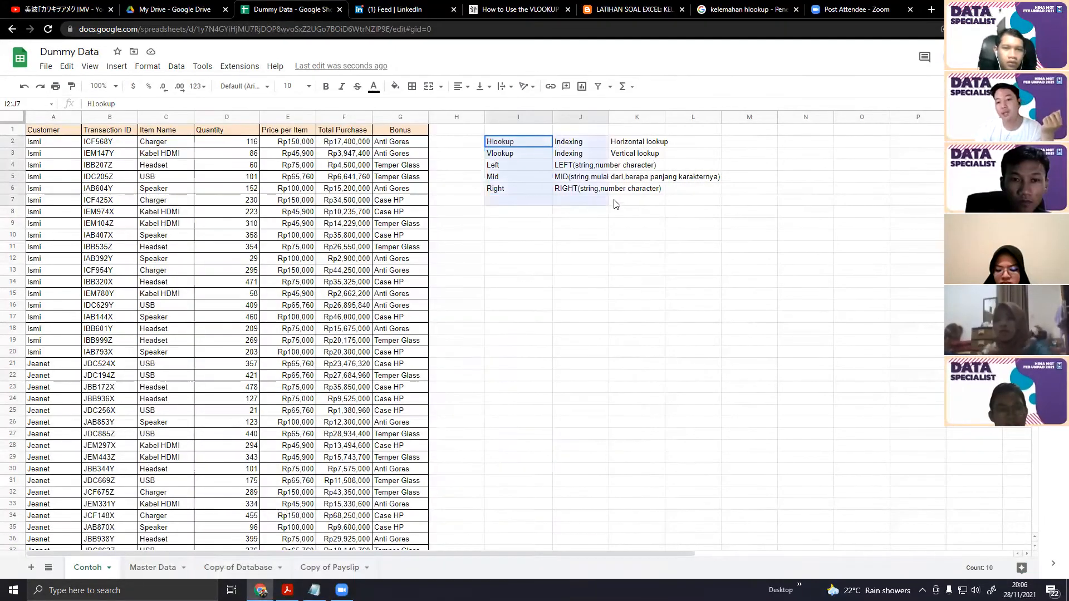
click(615, 201)
Review the Hlookup, Vlookup, LEFT, MID and RIGHT function notes beside the transaction table
drag(519, 144, 549, 194)
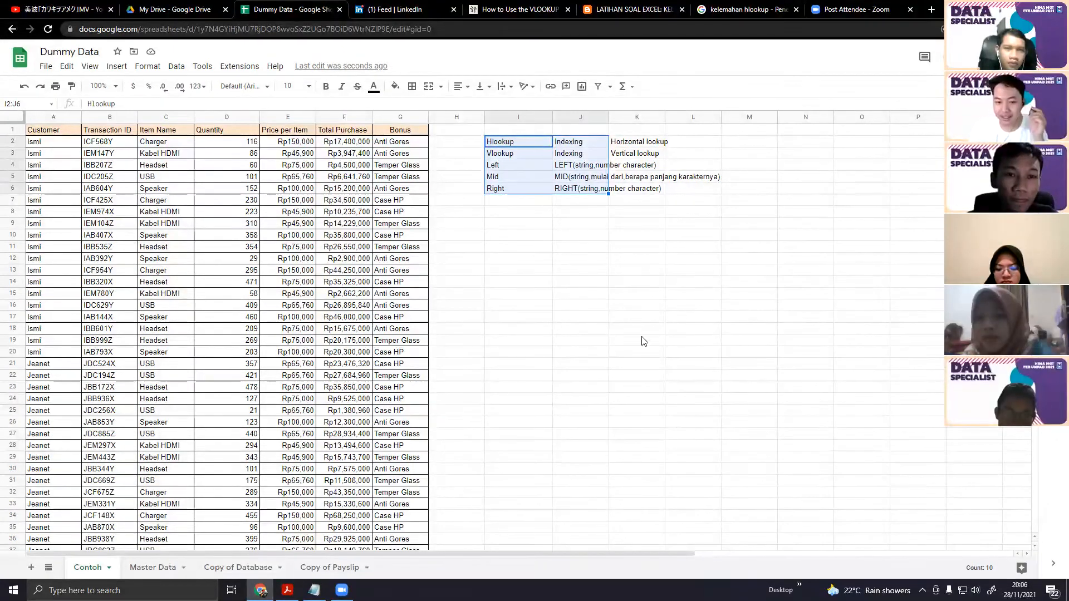
click(608, 236)
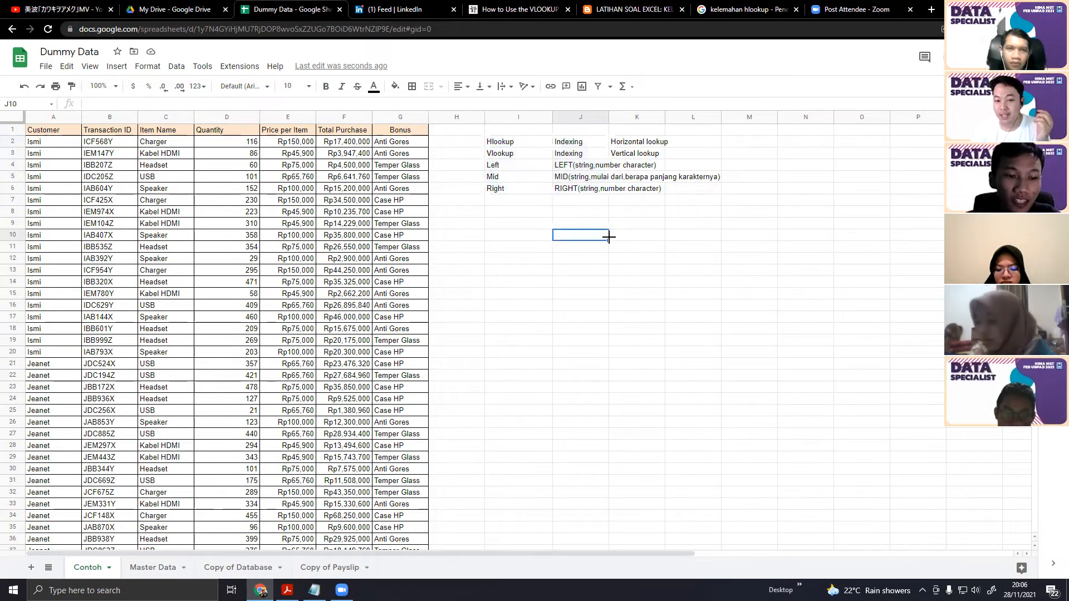
drag(500, 146, 592, 187)
click(635, 201)
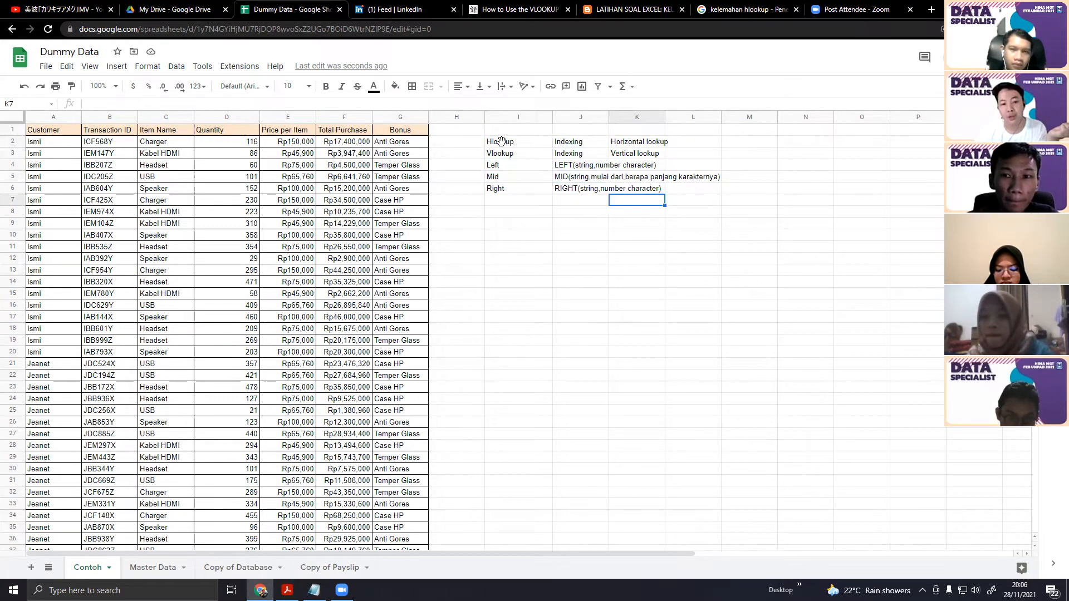
drag(502, 142, 548, 192)
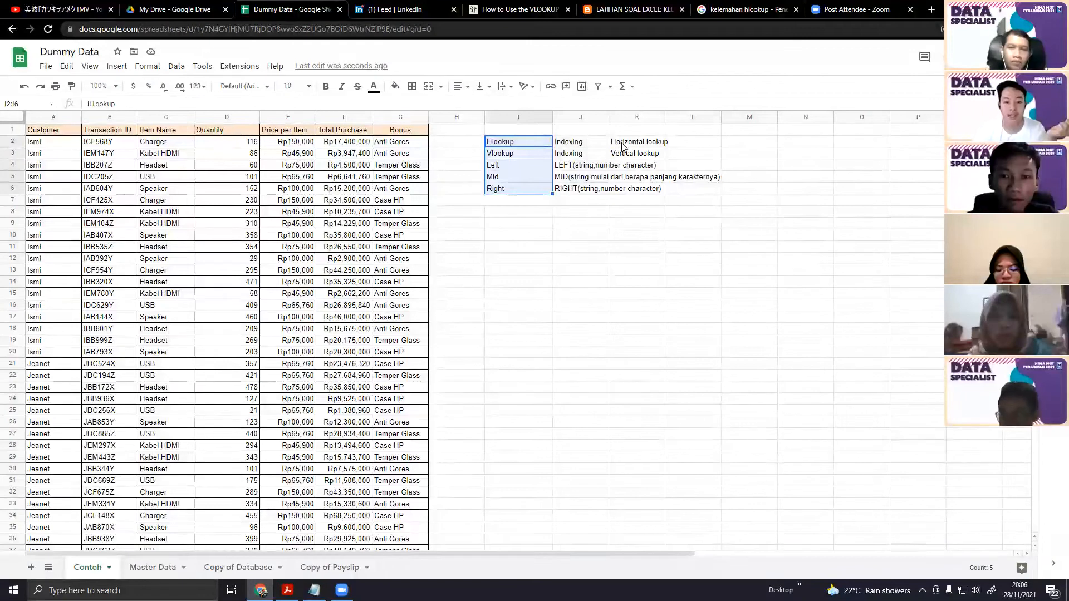
click(580, 201)
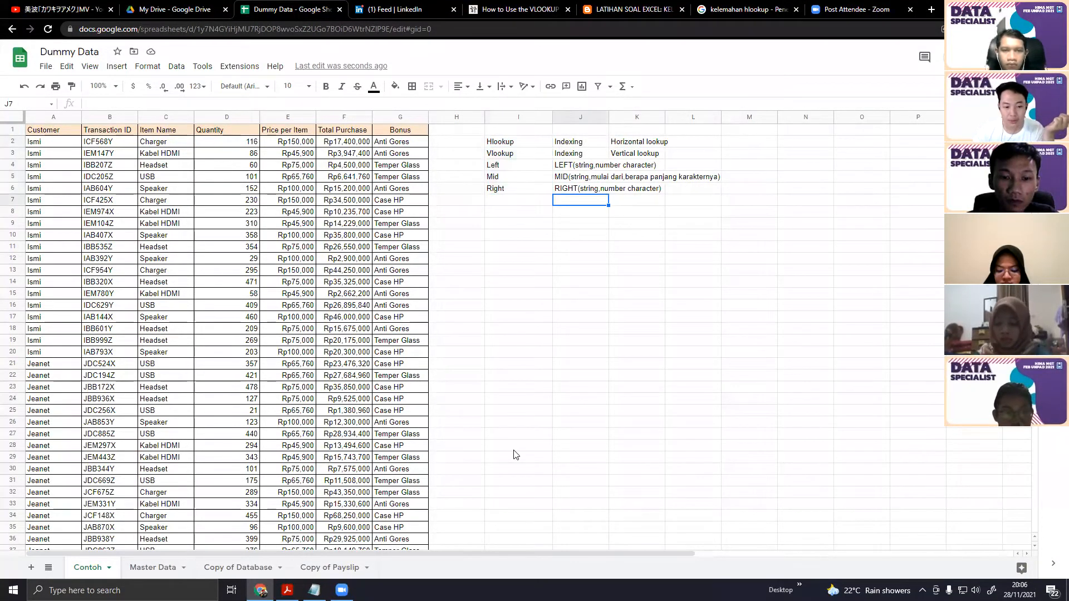
scroll(515, 455, down, 8)
scroll(494, 228, up, 3)
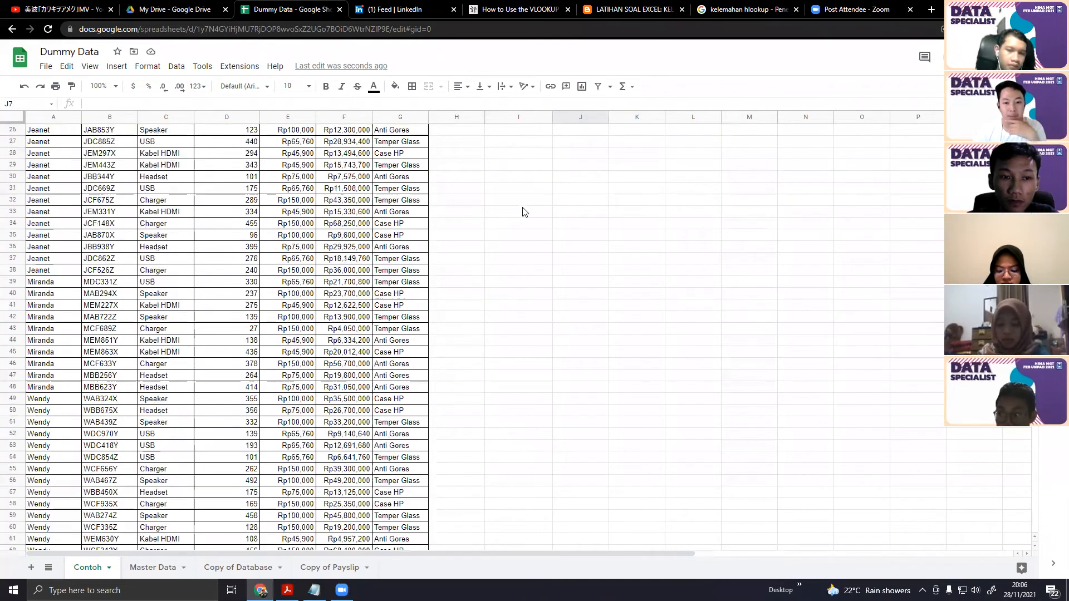
scroll(529, 207, up, 8)
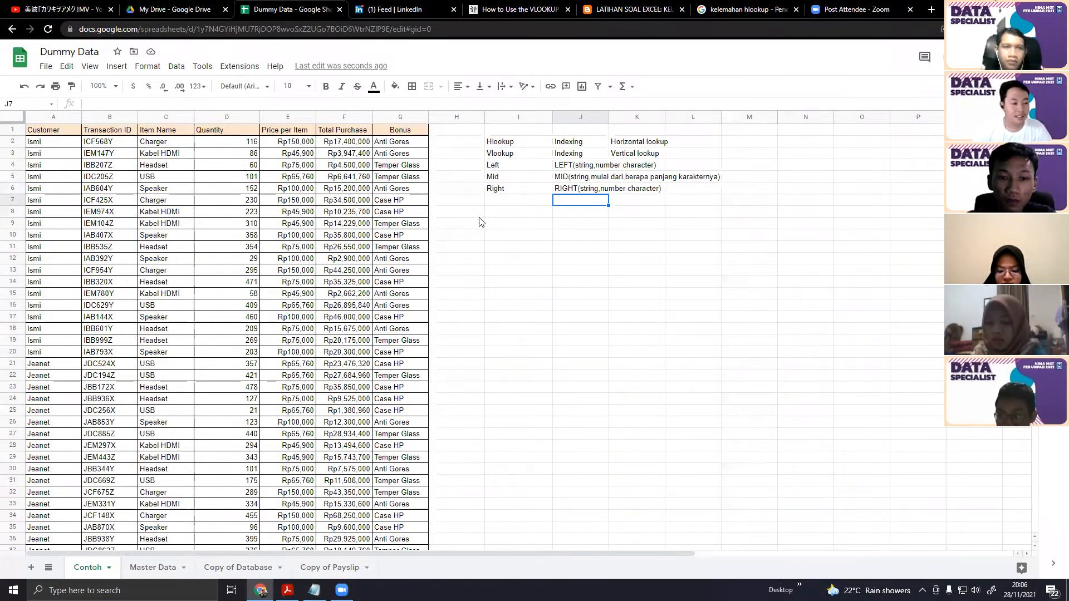
click(502, 201)
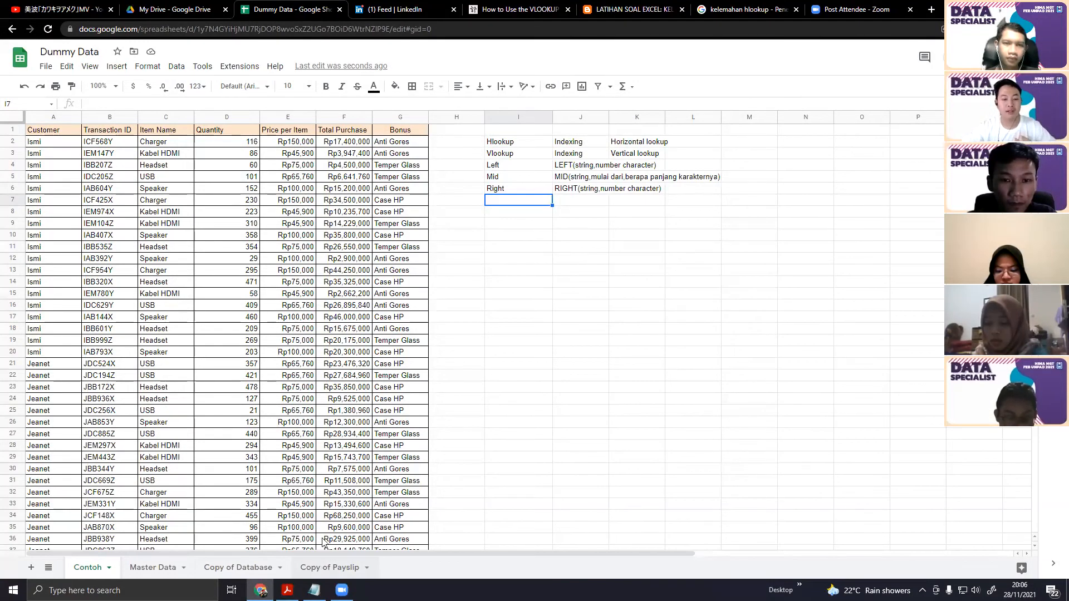
click(525, 252)
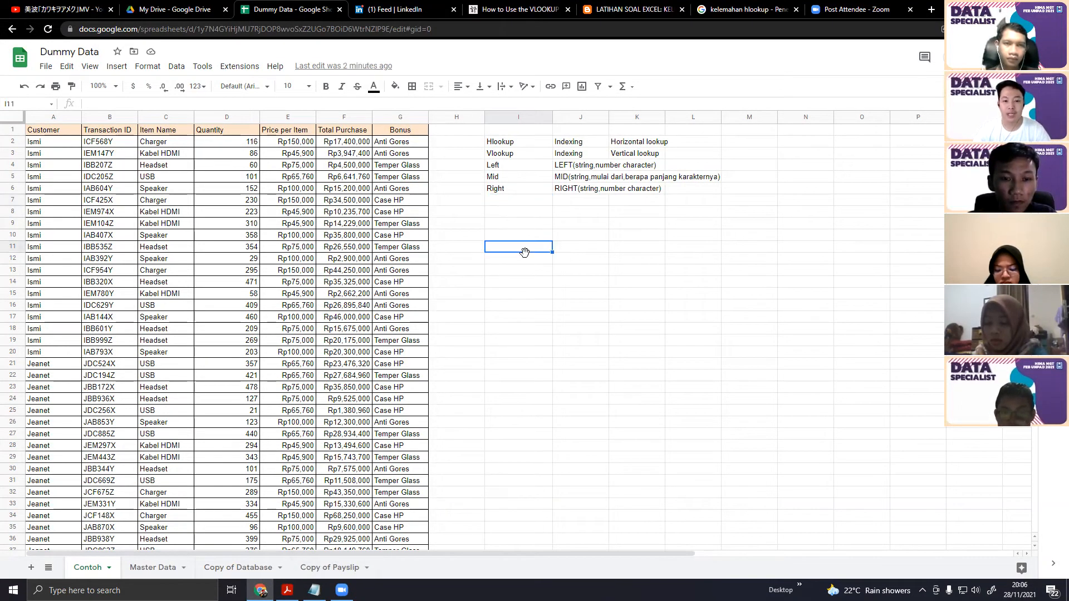
key(Down)
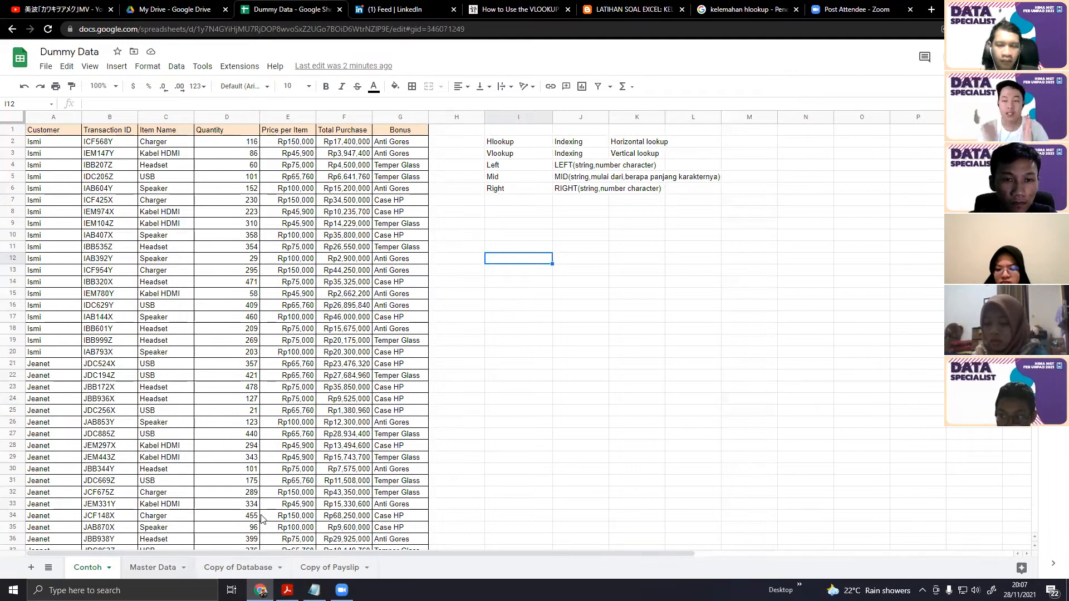
click(152, 567)
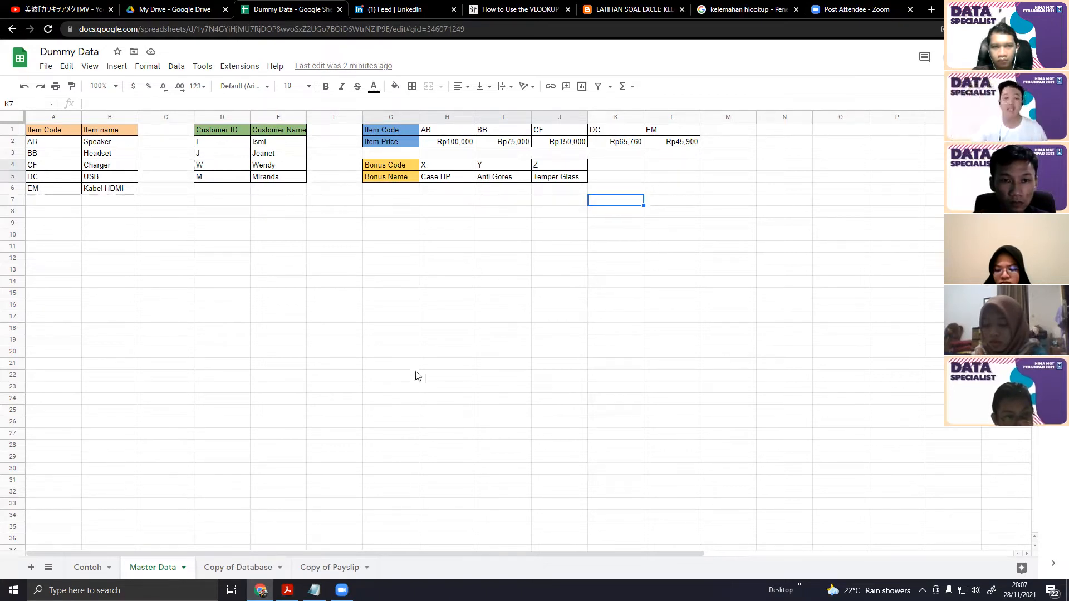
Type the row label 'Bonus tambahan' into G3 on Master Data
click(409, 155)
text(Bonu)
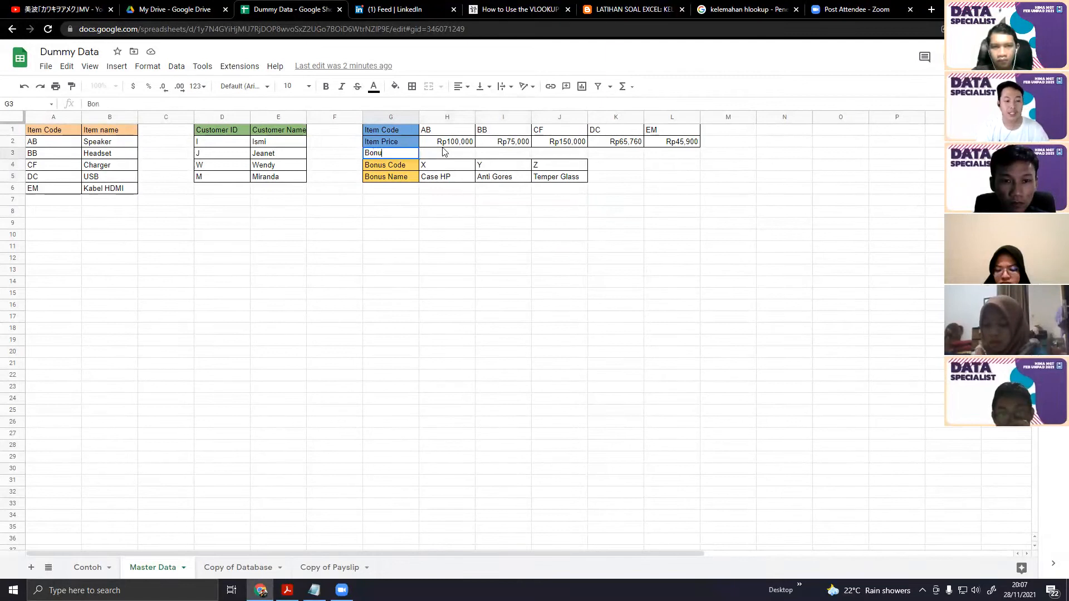
text(s tambahan)
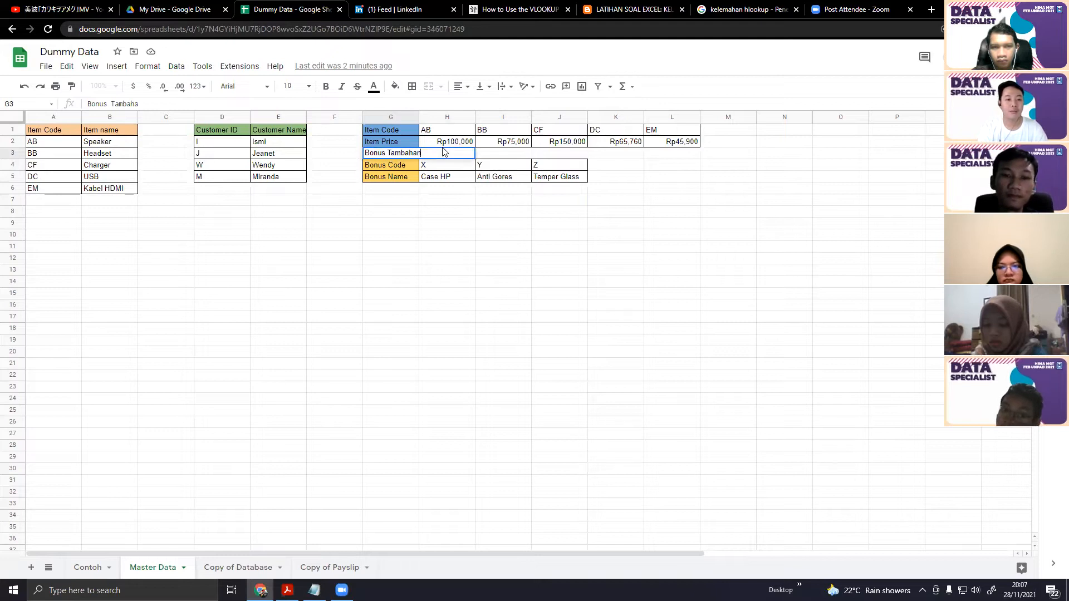
key(Tab)
key(Right)
key(Left)
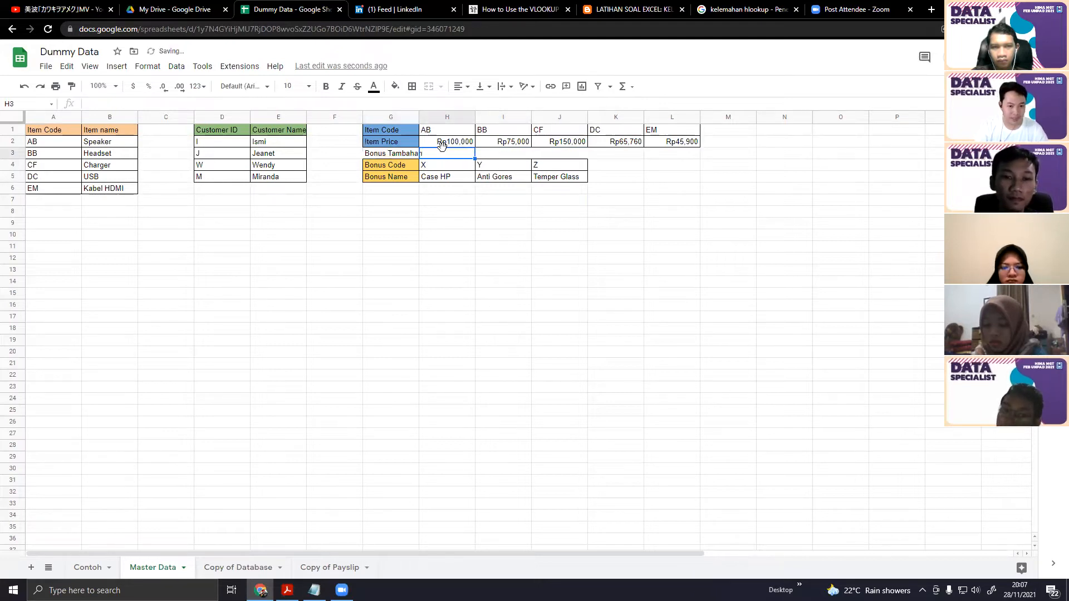
Fill H3:J3 with Kambing, Ayam and Kuda under item codes AB, BB and CF
text(Kamb)
key(Tab)
text(Aa)
text(am)
key(Tab)
text(Kuda)
key(Tab)
key(Down)
key(Left)
key(Left)
key(Left)
key(Left)
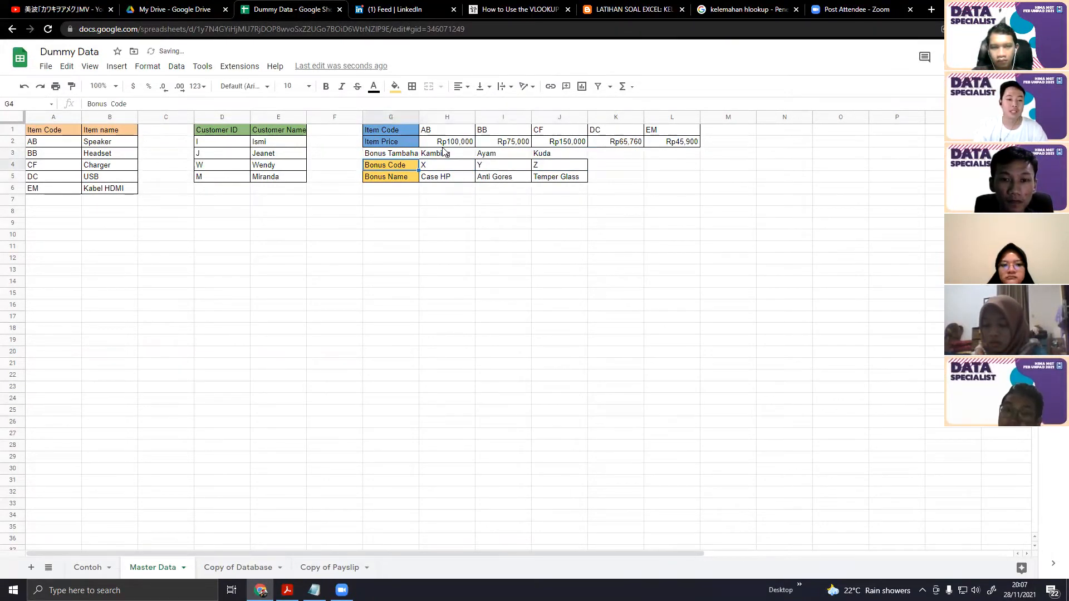
click(628, 235)
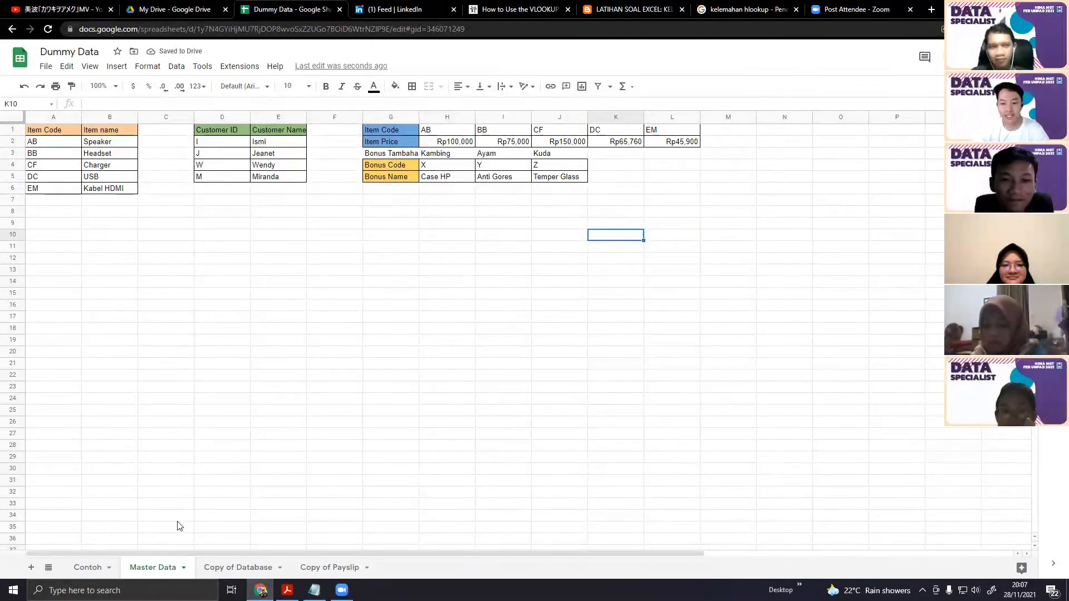
On Contoh, undo the Bonus results filled below G2
click(88, 568)
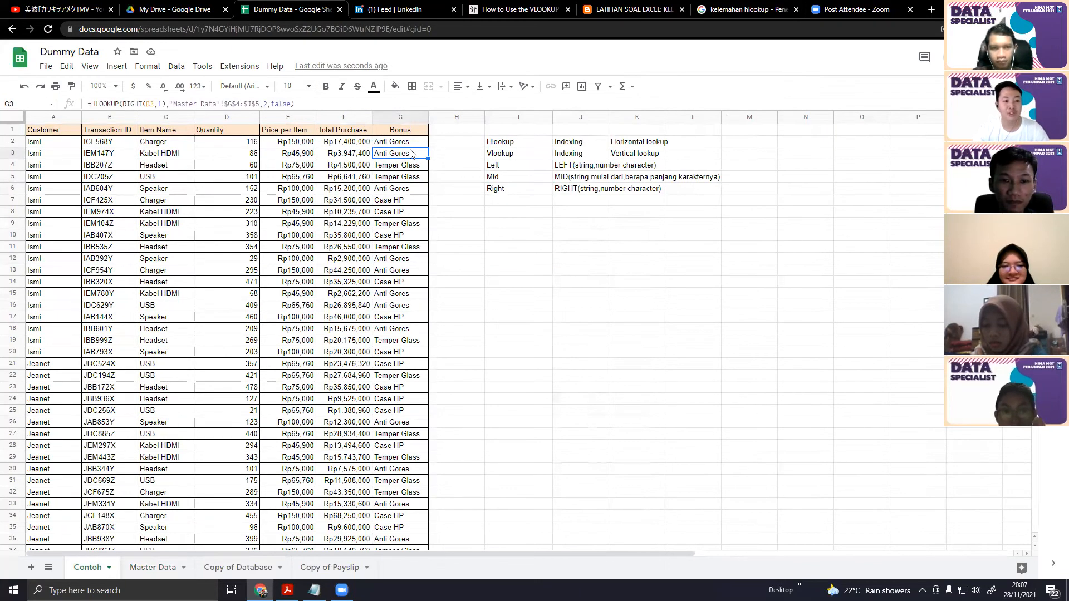
key(Up)
key(Down)
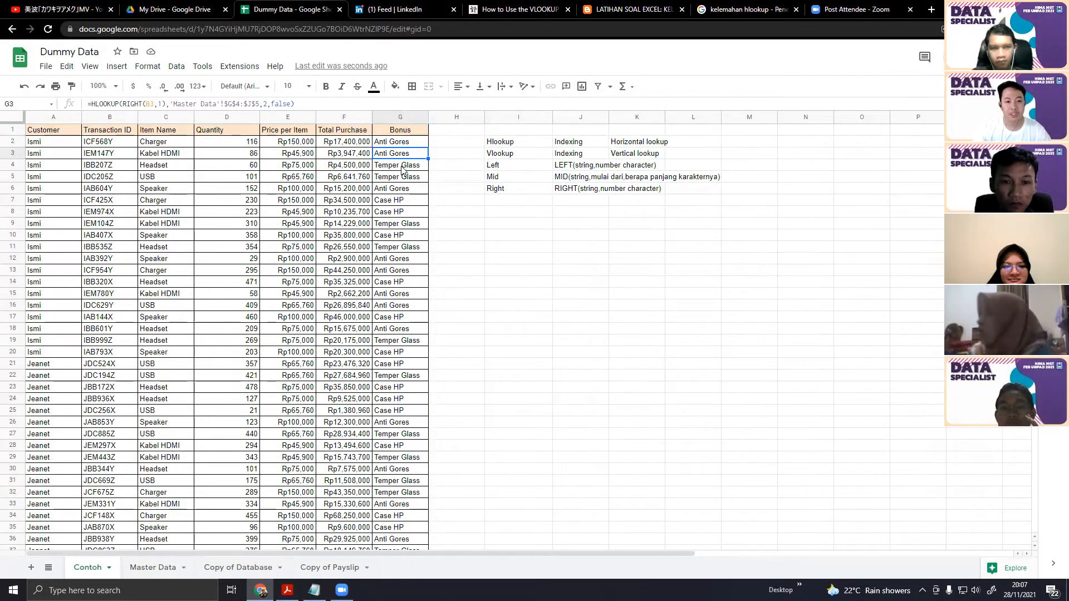
key(ctrl+shift+Down)
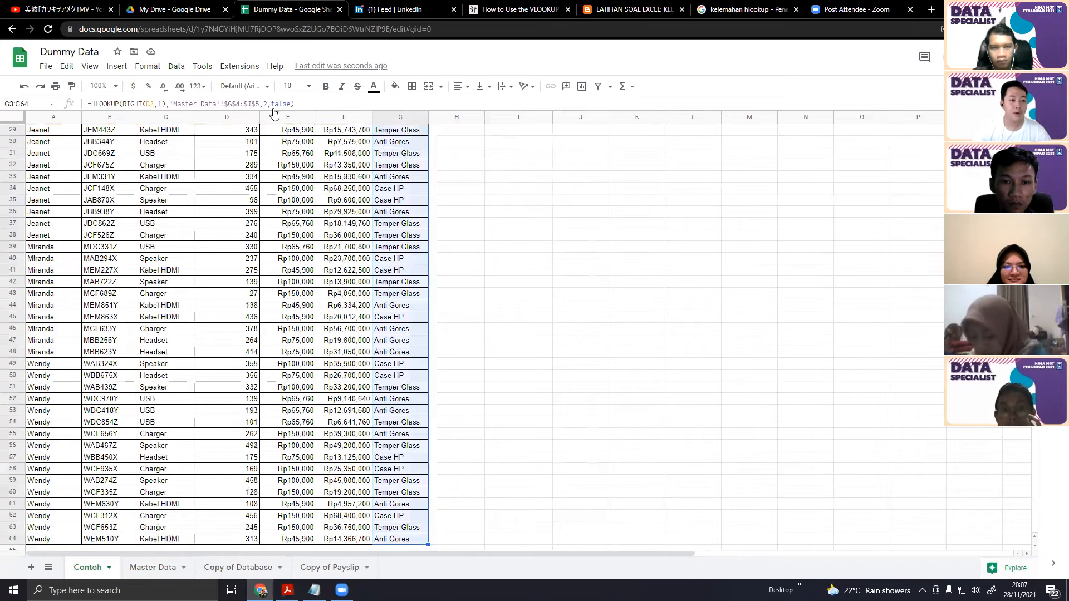
key(ctrl+z)
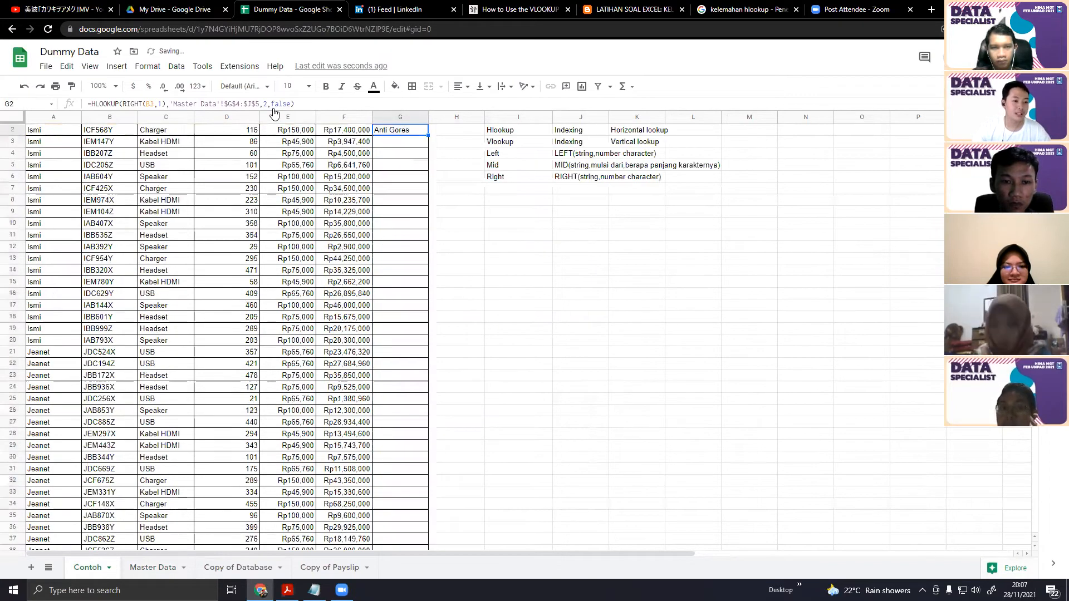
Rewrite G2's HLOOKUP to use absolute Master Data range G3:J5 with row index 1
key(F2)
key(ctrl+shift+Left)
key(ctrl+shift+Left)
key(ctrl+shift+Left)
key(ctrl+shift+Left)
key(ctrl+shift+Left)
key(ctrl+shift+Left)
key(ctrl+shift+Left)
key(ctrl+shift+Left)
key(ctrl+shift+Left)
key(ctrl+shift+Left)
key(ctrl+shift+Left)
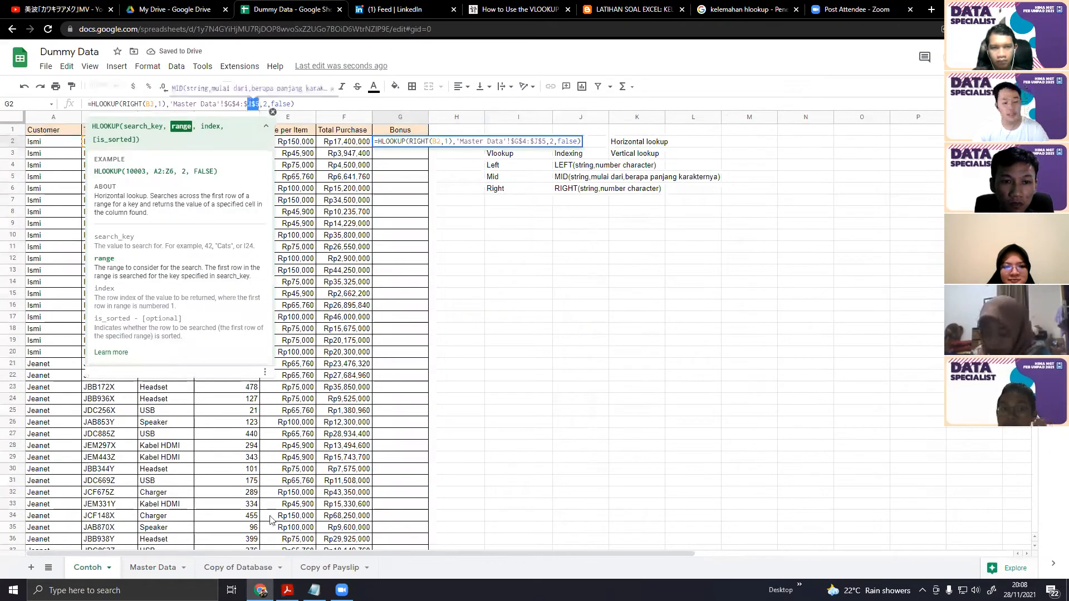
key(ctrl+shift+Left)
key(ctrl+shift+Left)
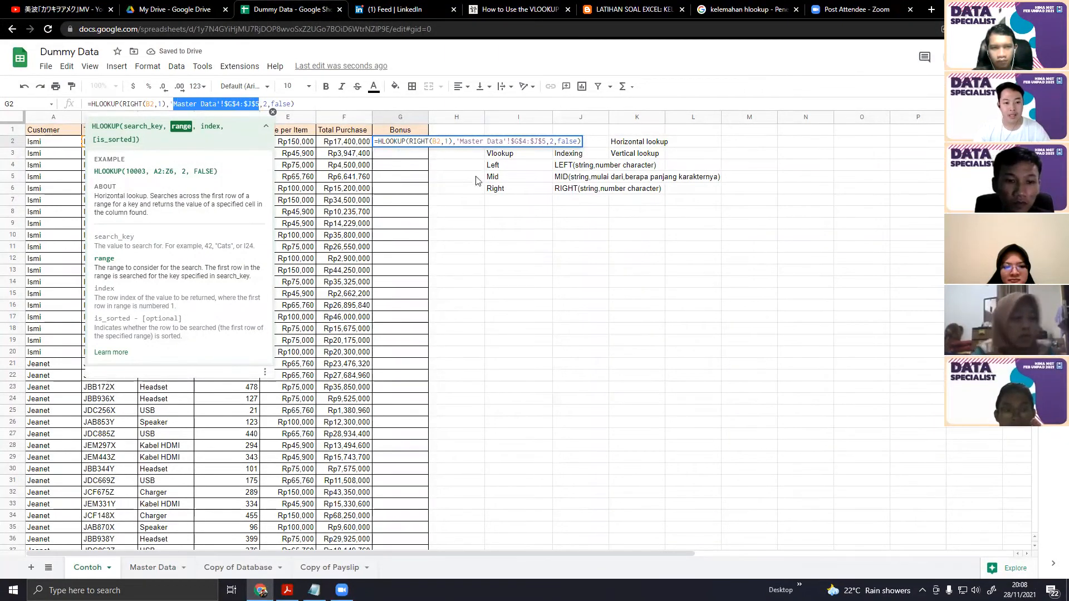
key(BackSpace)
key(ctrl+shift+Page_Down)
drag(391, 153, 555, 182)
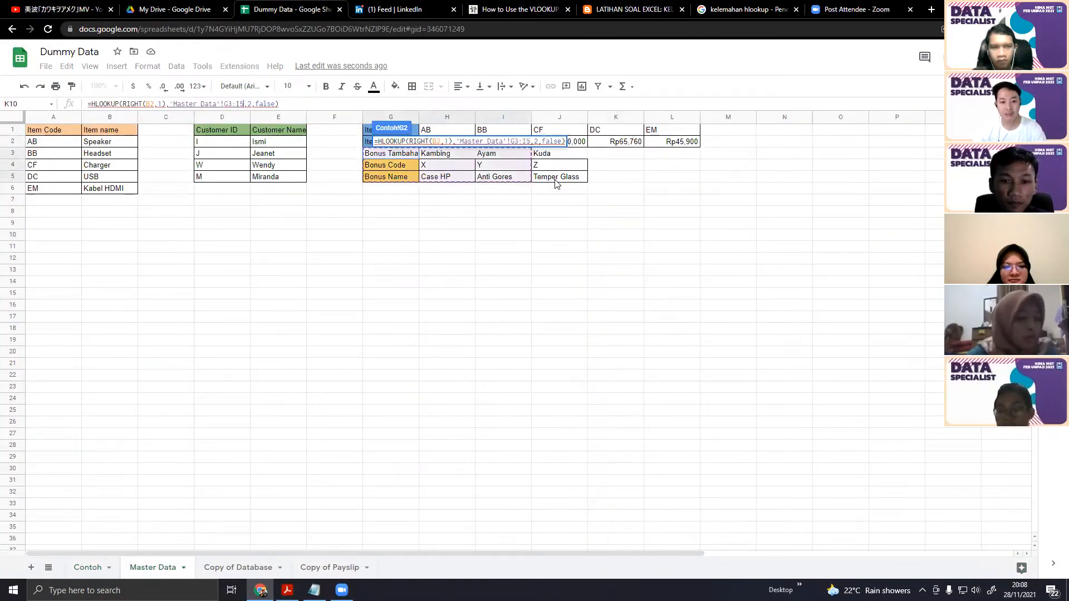
key(F4)
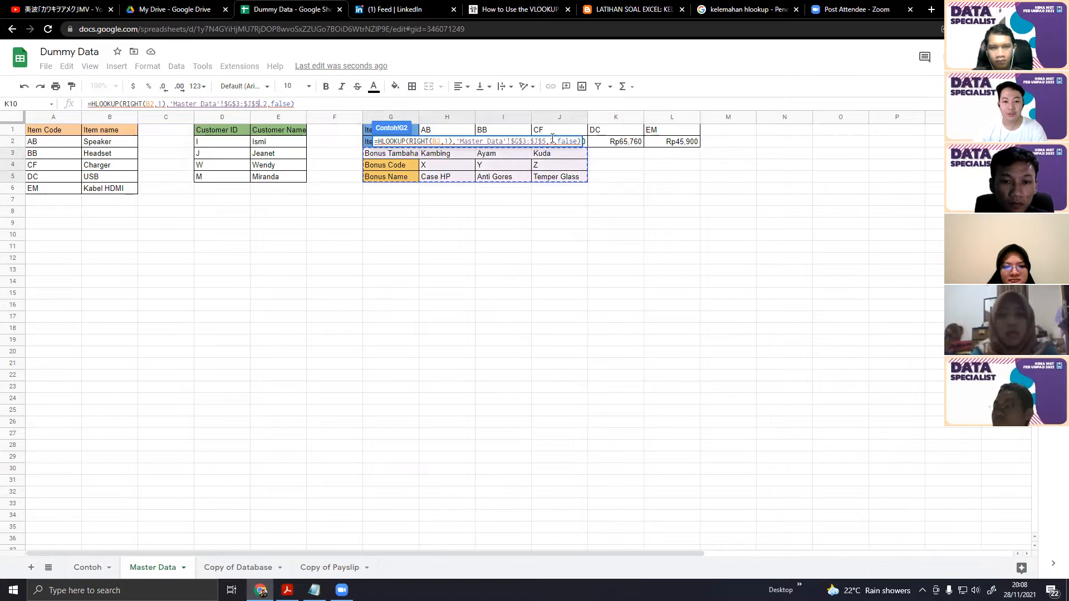
key(Right)
key(Right)
key(BackSpace)
text(1)
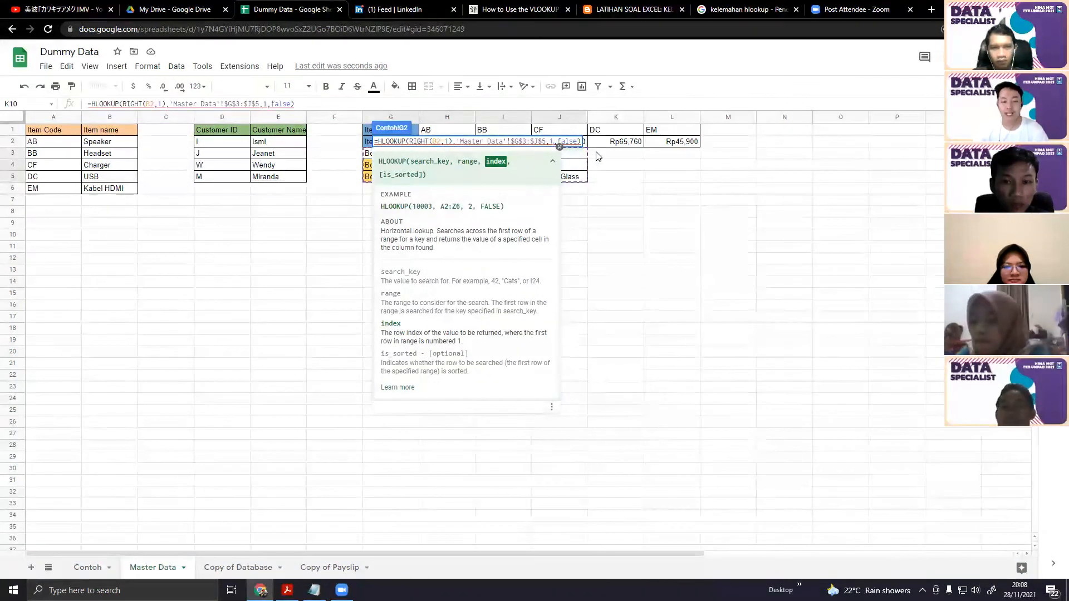
click(552, 163)
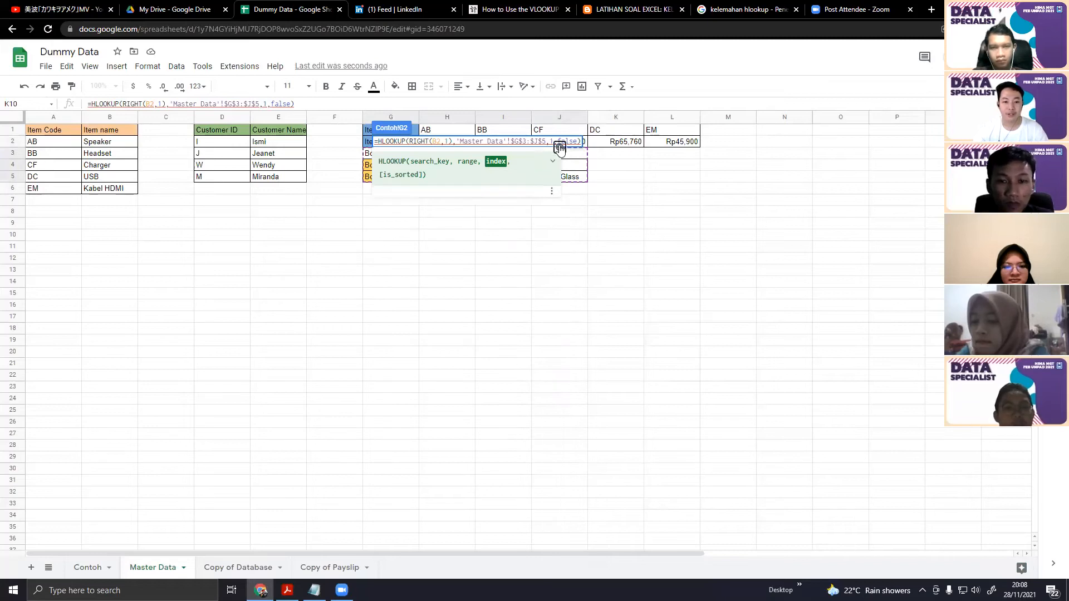
click(559, 146)
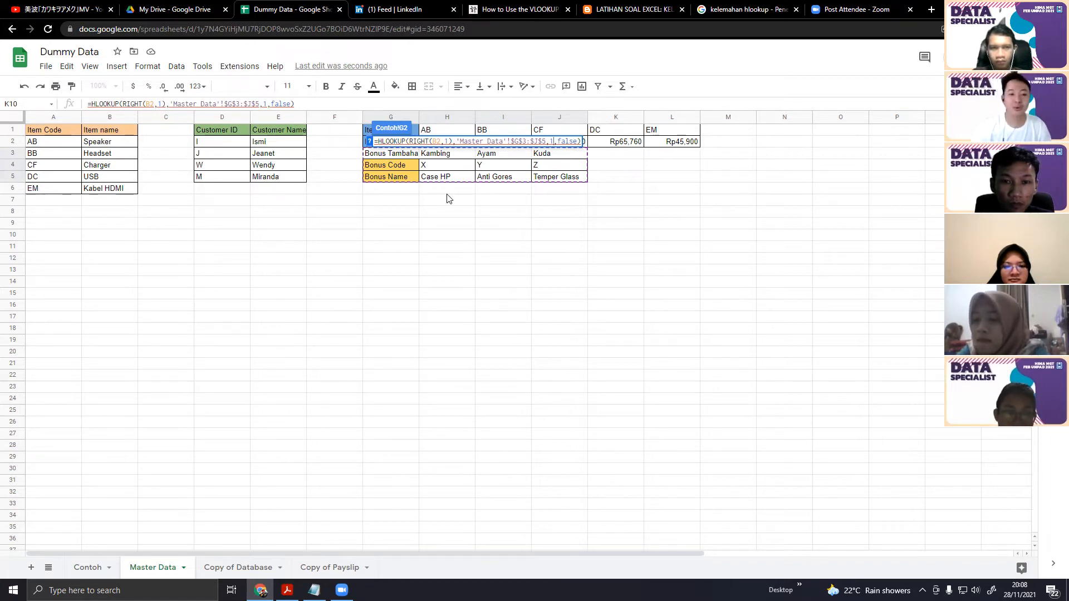
key(Return)
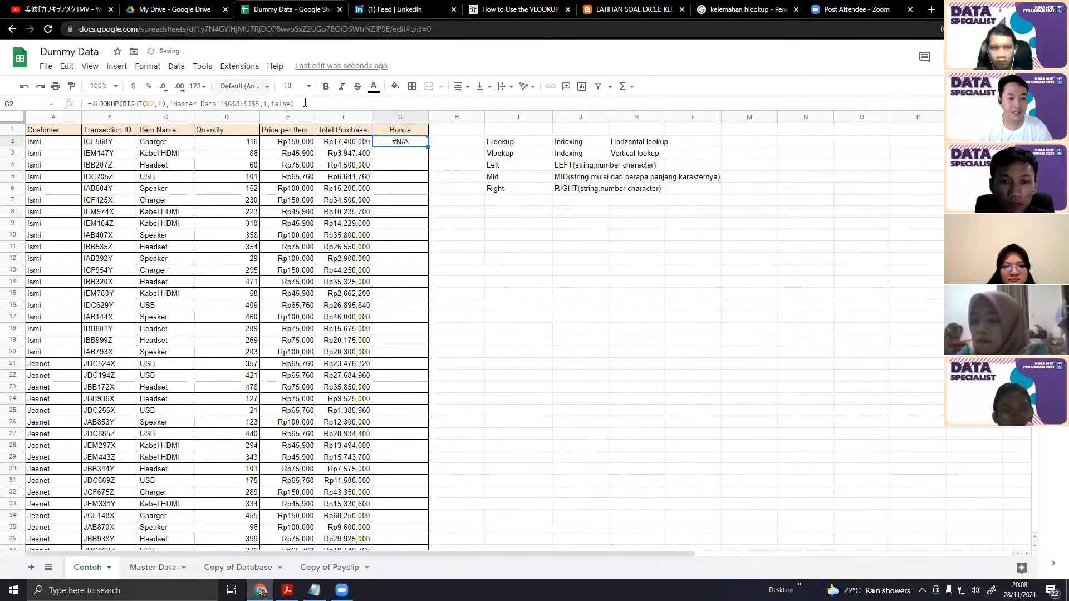
Review the Master Data bonus rows: Bonus Code X, Y, Z and Bonus Tambahan Kambing, Ayam, Kuda
click(266, 104)
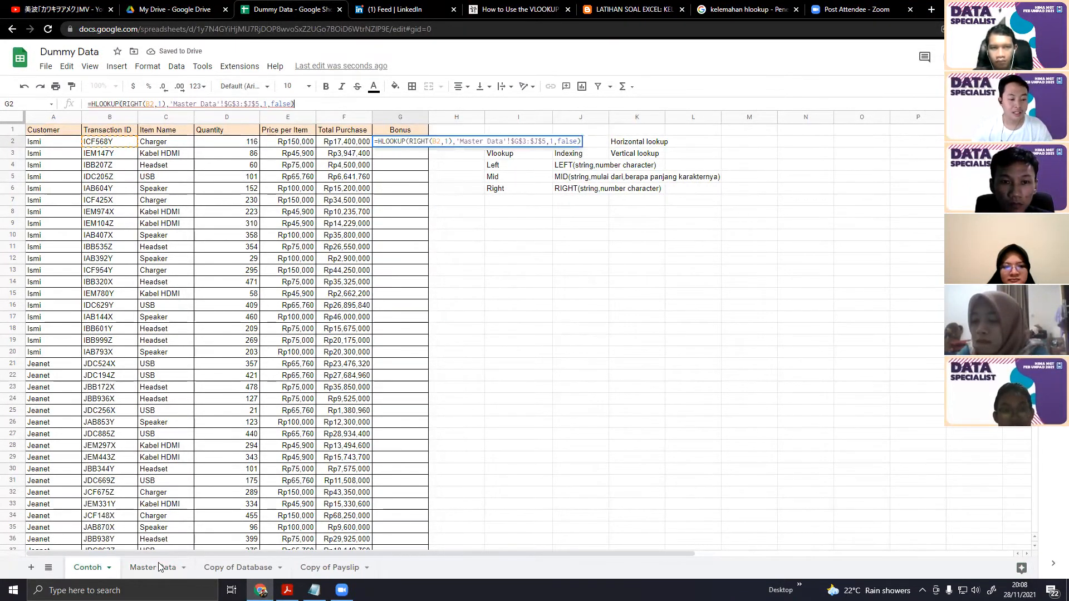
click(170, 563)
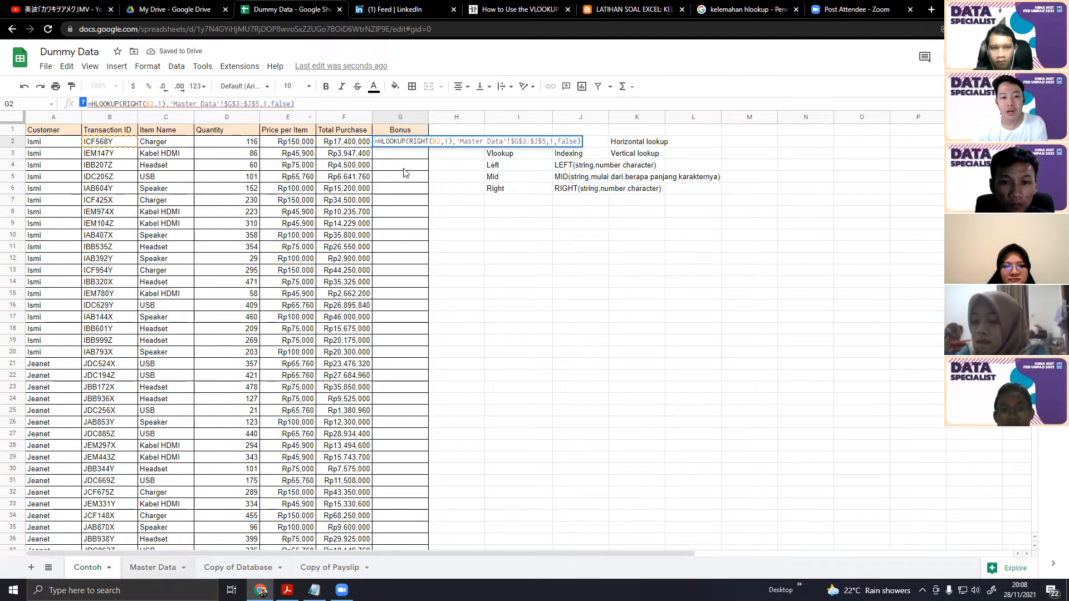
drag(401, 169, 557, 167)
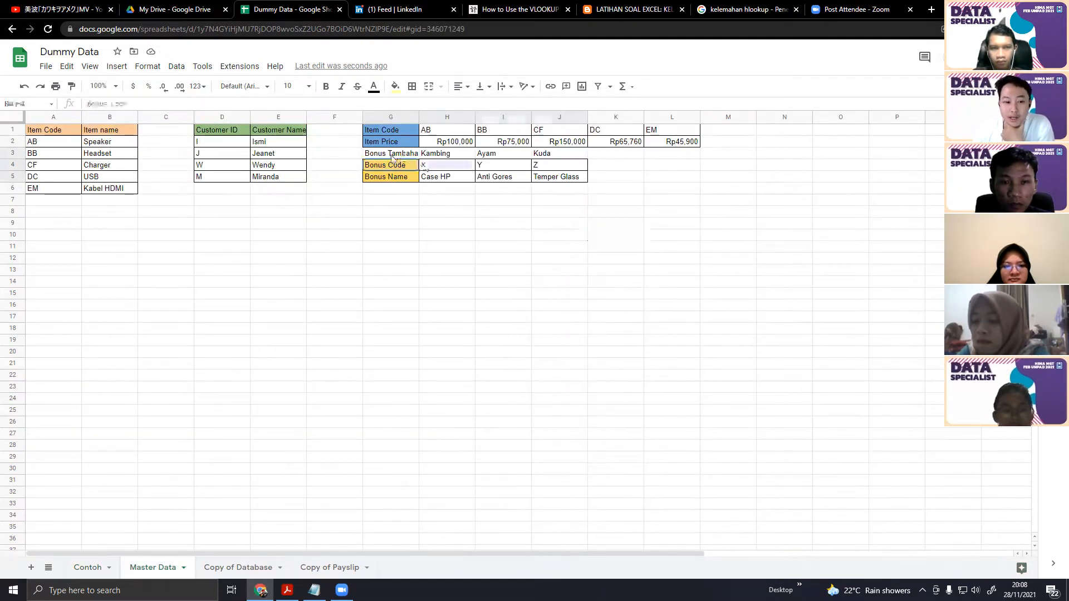
drag(393, 154, 559, 156)
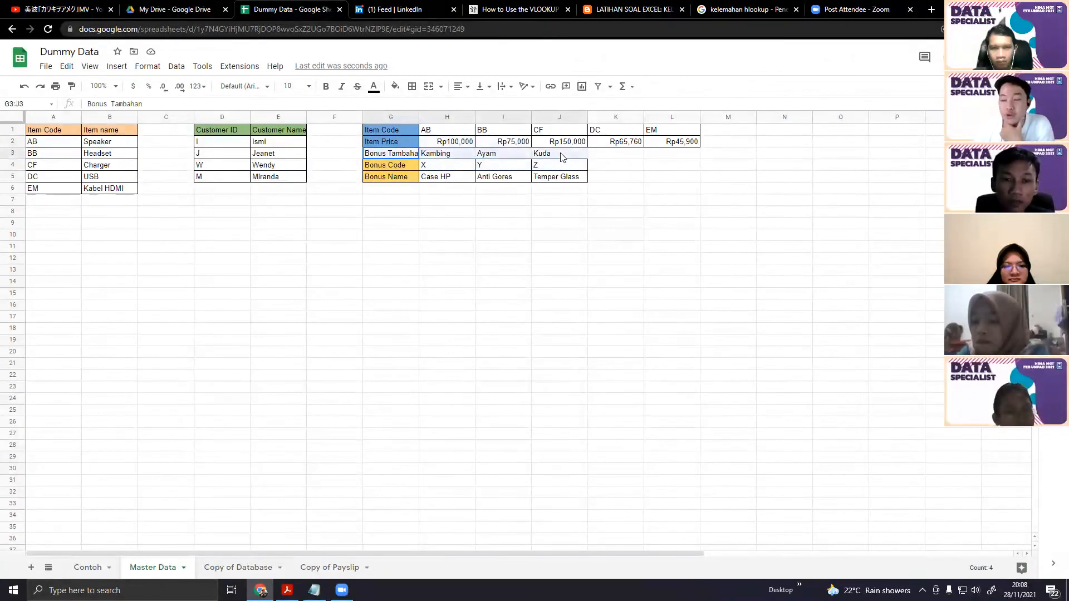
click(602, 249)
Back on Contoh, inspect G2's #N/A error, fill it down the Bonus column, then undo
click(88, 567)
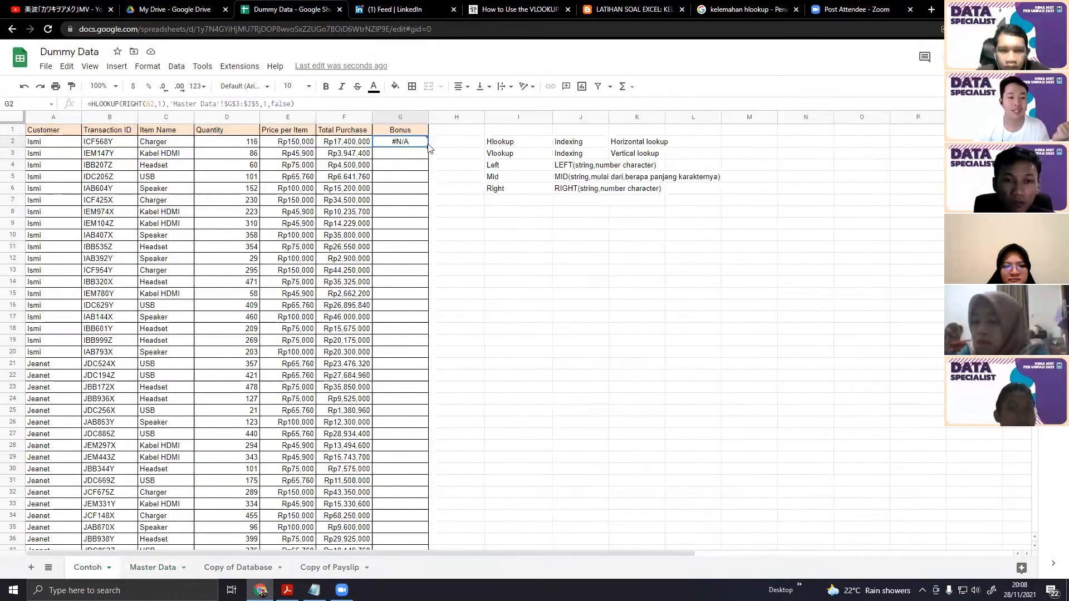
click(287, 107)
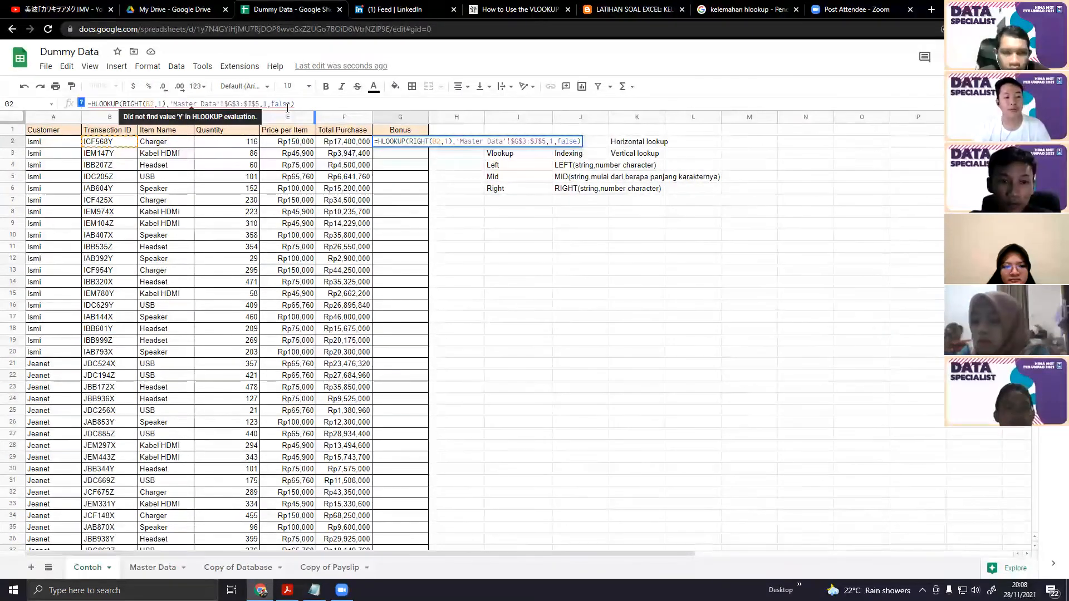
key(Escape)
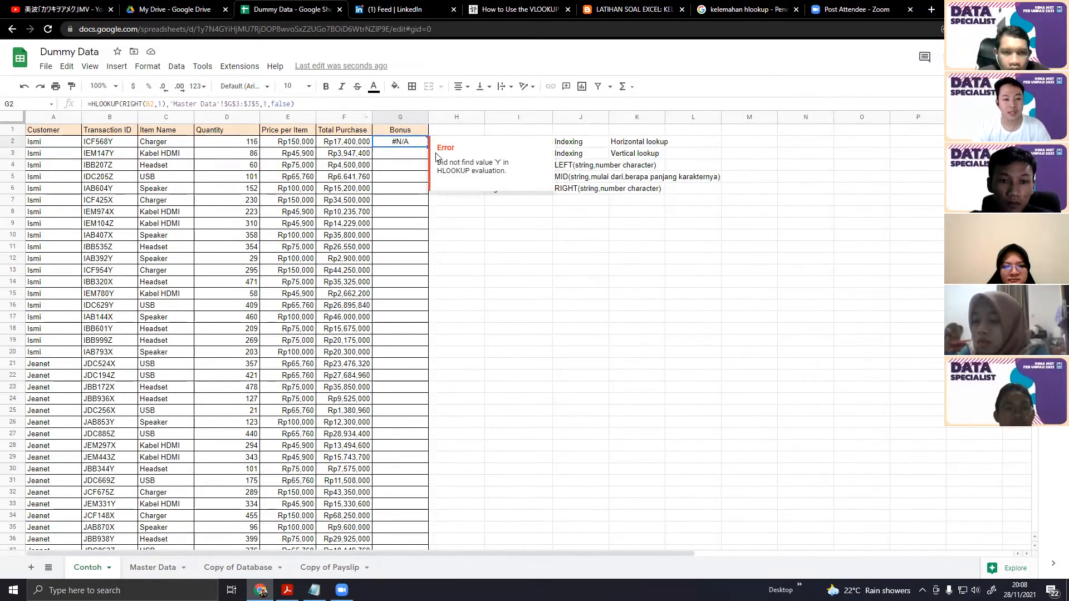
double_click(428, 147)
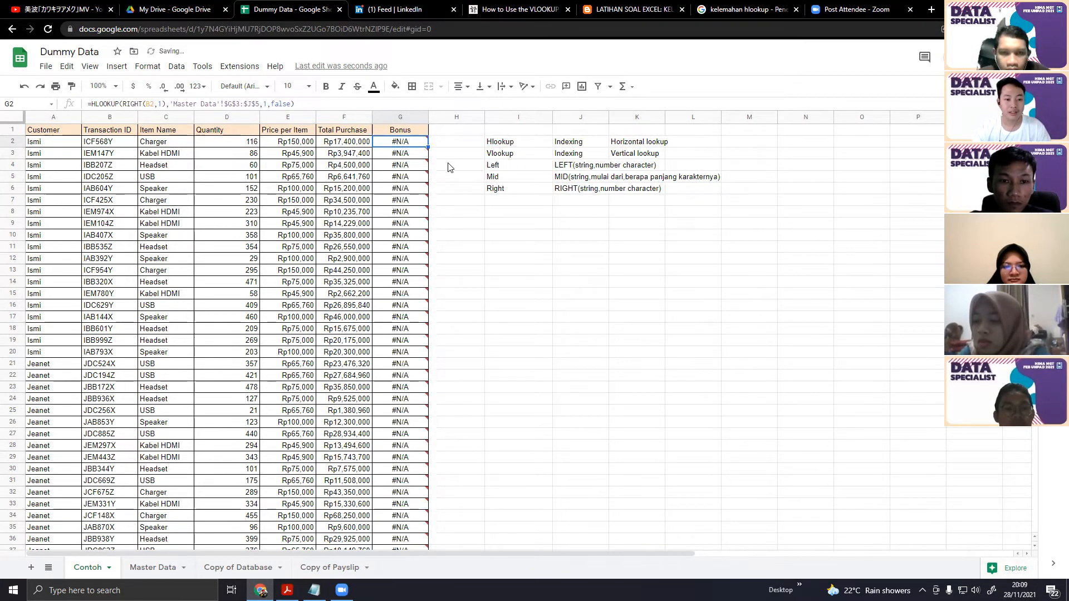
key(ctrl+z)
Replace G2 with =HLOOKUP(RIGHT(B2,1),'Master Data'!$G$3:$J$5,1,false)
click(310, 103)
key(ctrl+a)
key(BackSpace)
text(=HLOOKUP()
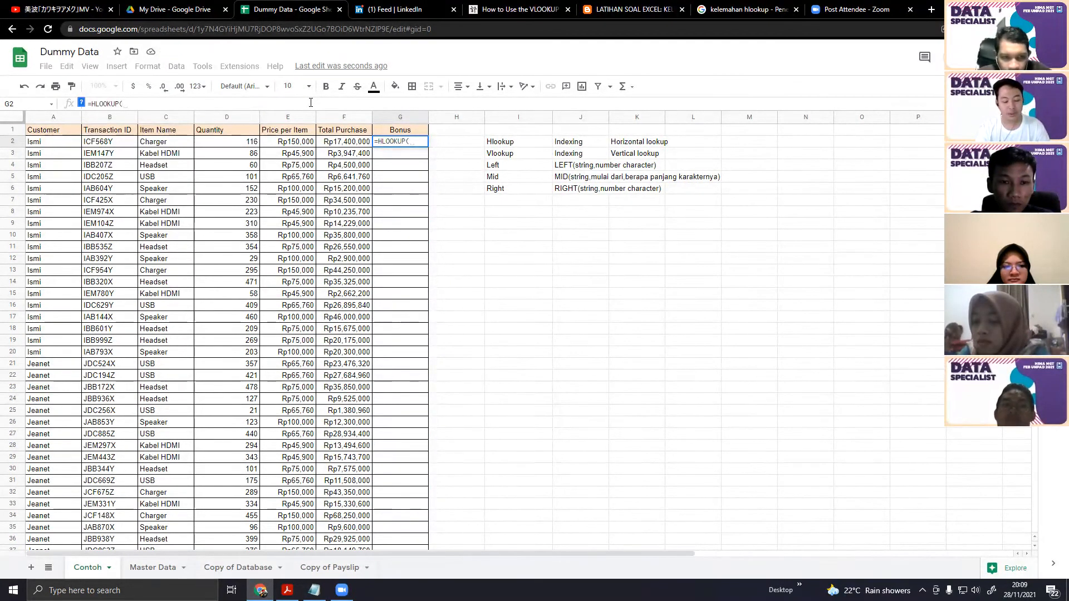
text(r)
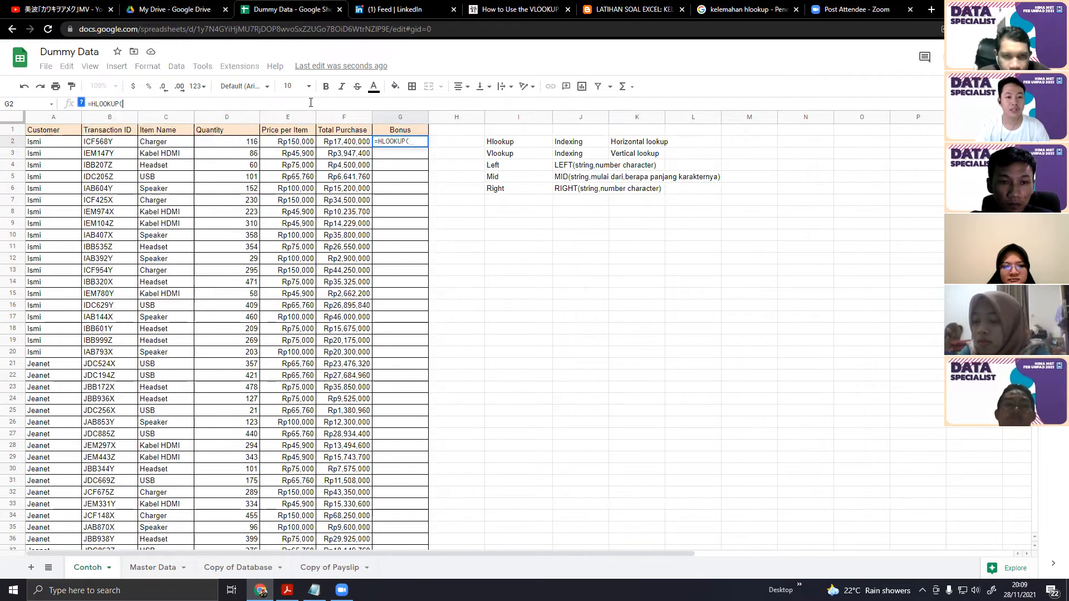
text(ight)
key(Tab)
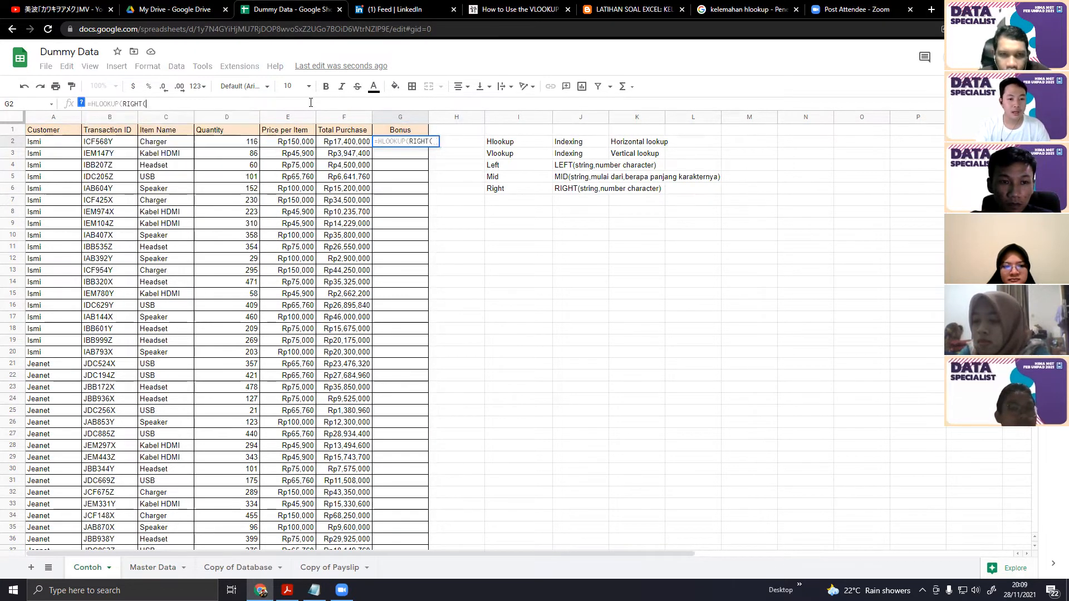
click(132, 145)
text(,1))
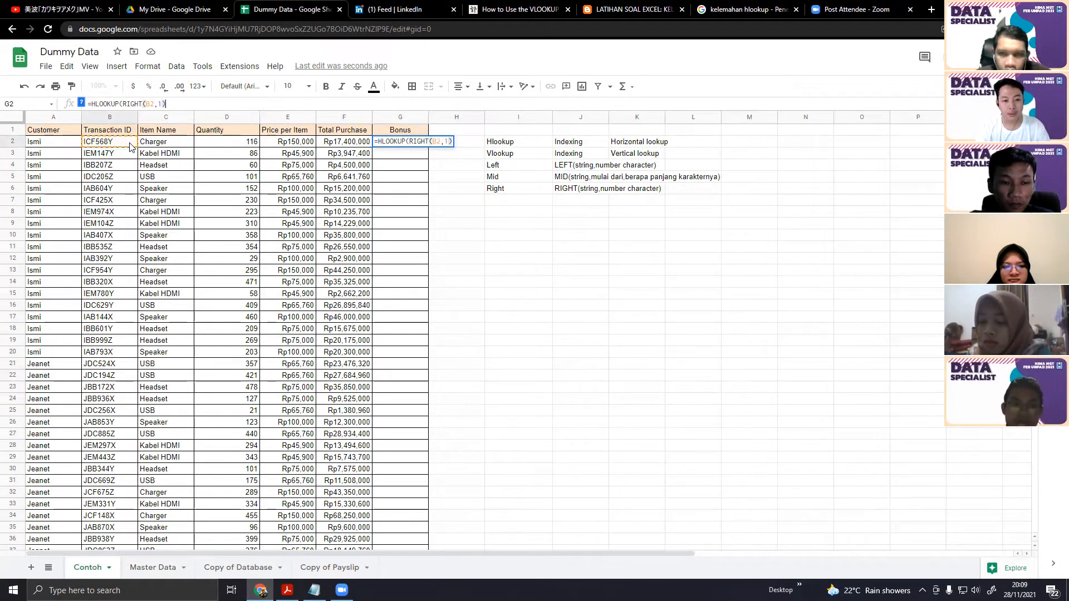
text(,)
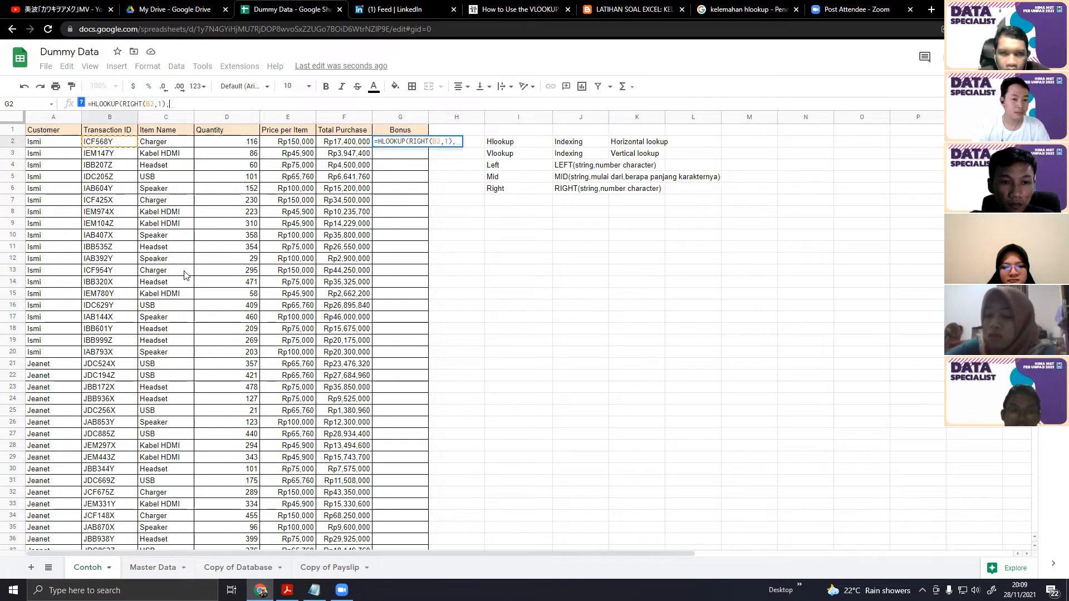
click(152, 568)
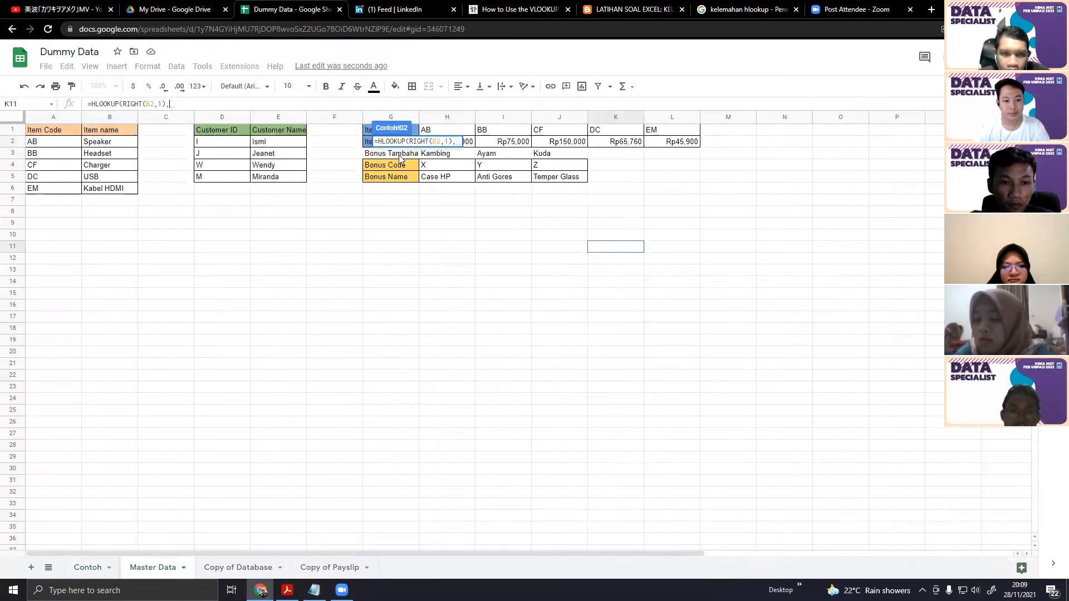
drag(399, 158, 559, 184)
key(F4)
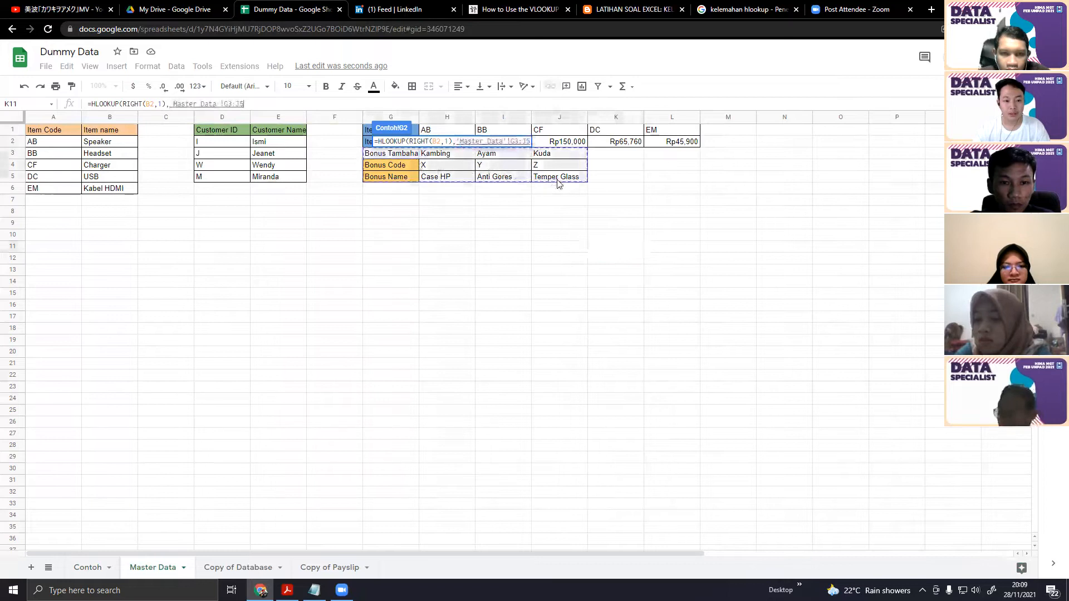
text(,1)
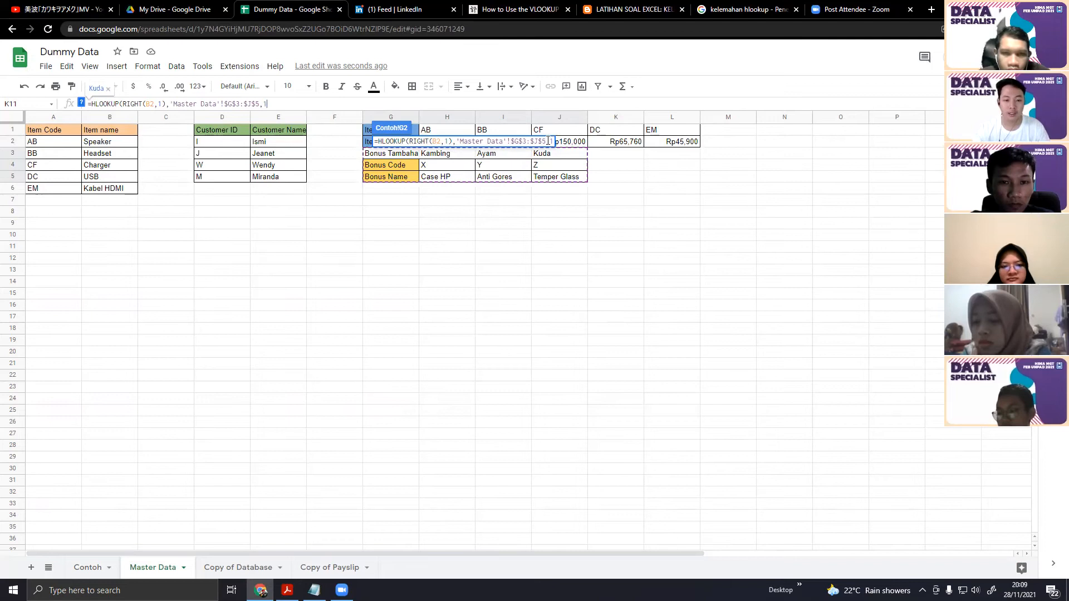
text(,false))
key(Return)
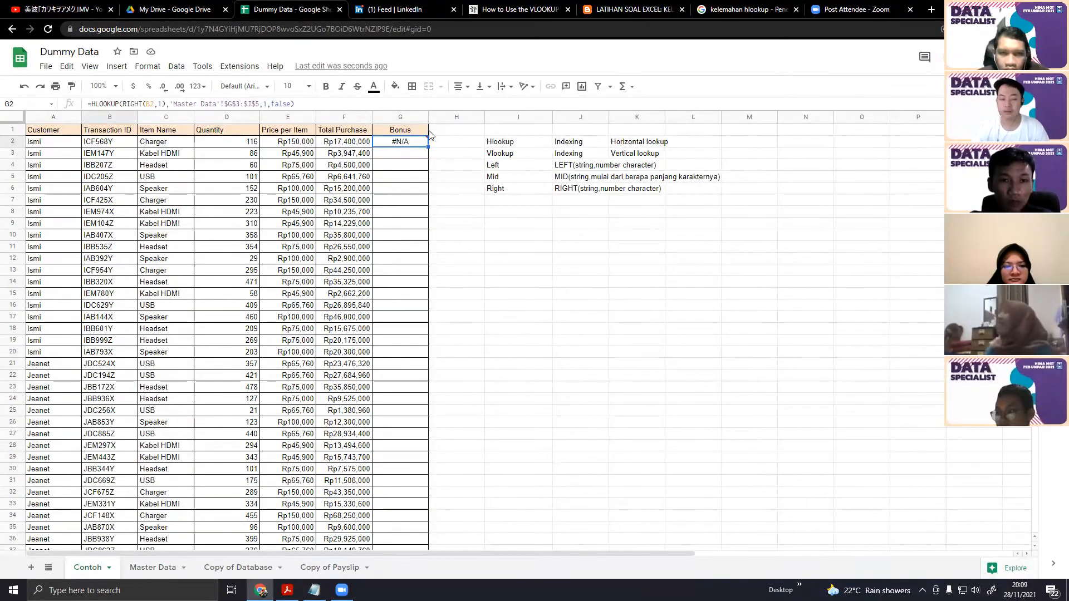
Drop the false argument from G2's HLOOKUP so it returns Kuda
click(291, 104)
key(BackSpace)
key(BackSpace)
key(BackSpace)
key(BackSpace)
key(BackSpace)
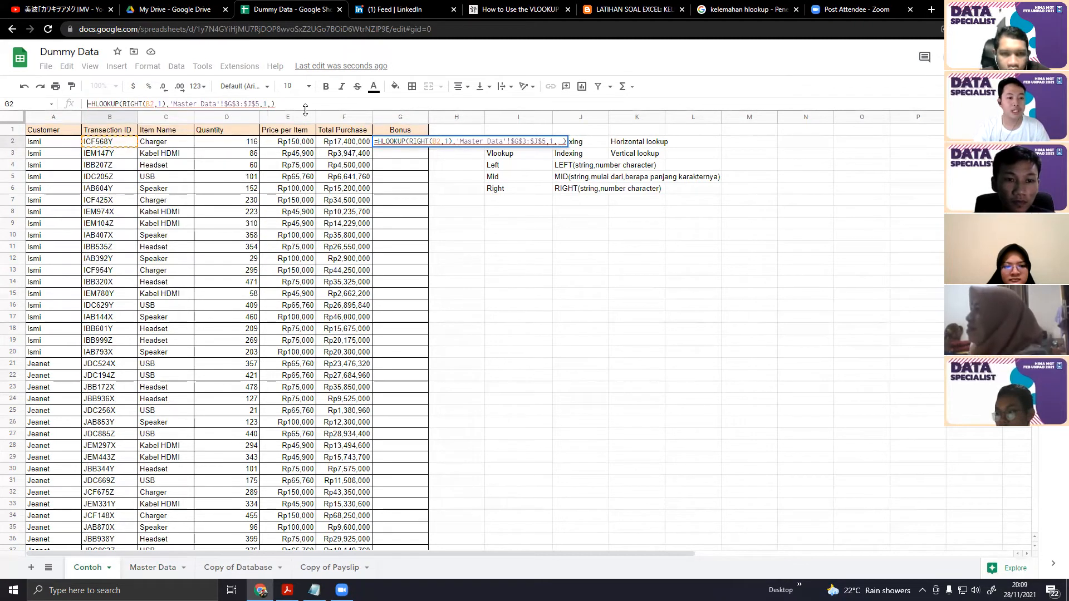
click(270, 105)
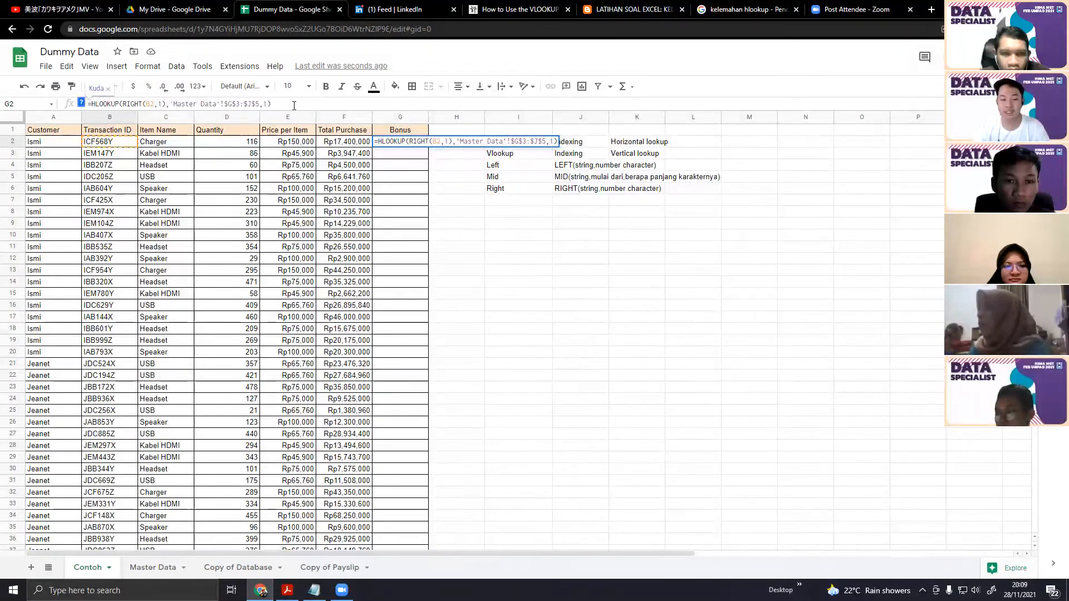
key(Return)
key(Up)
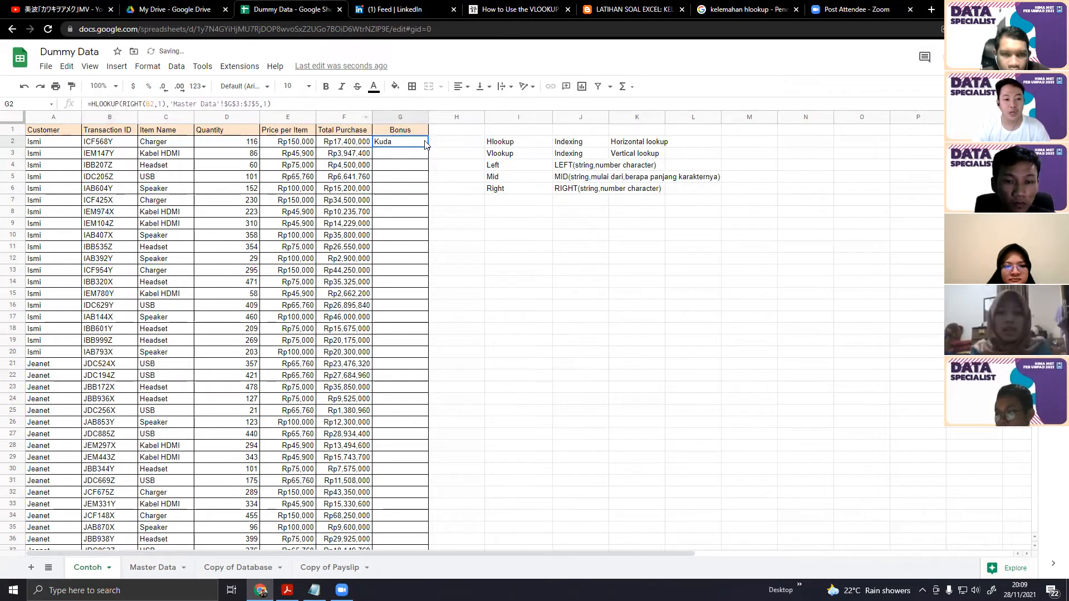
Copy G2's HLOOKUP down the whole Bonus column, every row showing Kuda, and check Master Data
double_click(428, 147)
scroll(439, 453, down, 6)
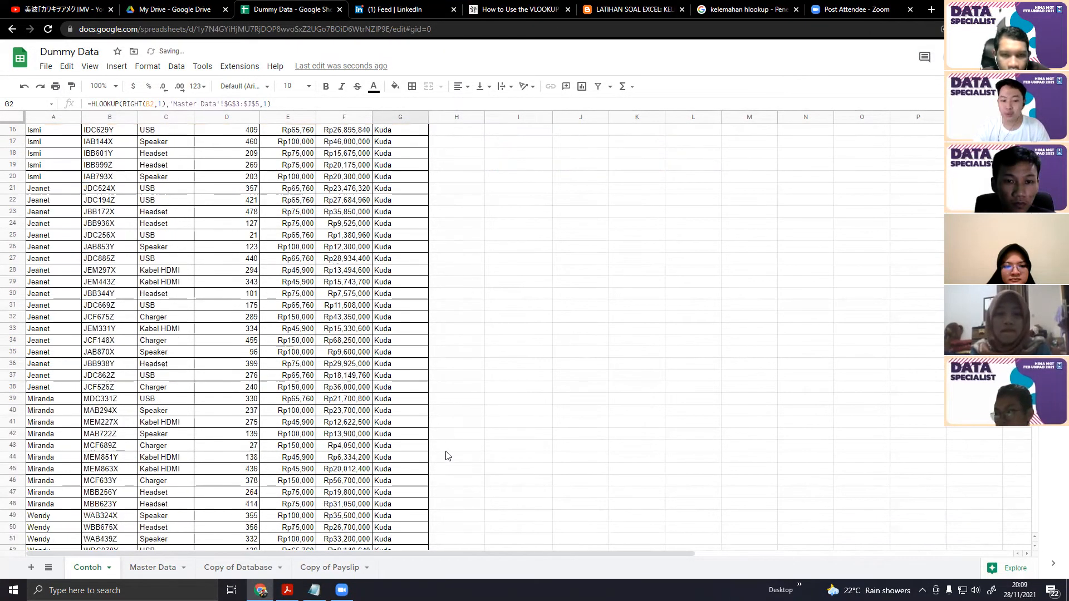
scroll(461, 446, up, 5)
scroll(465, 447, up, 3)
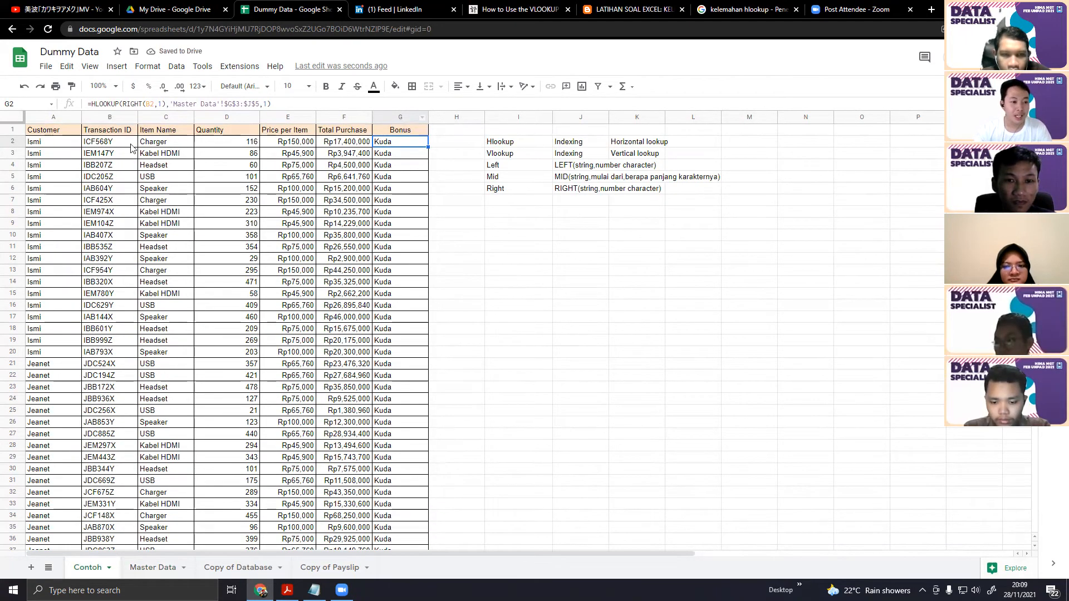
click(153, 568)
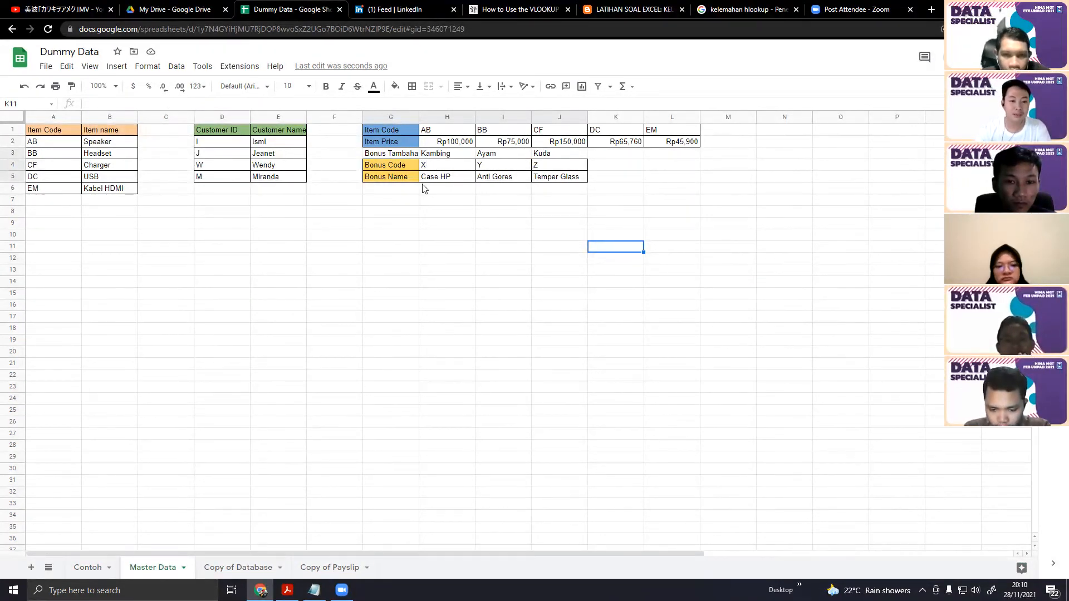
click(88, 567)
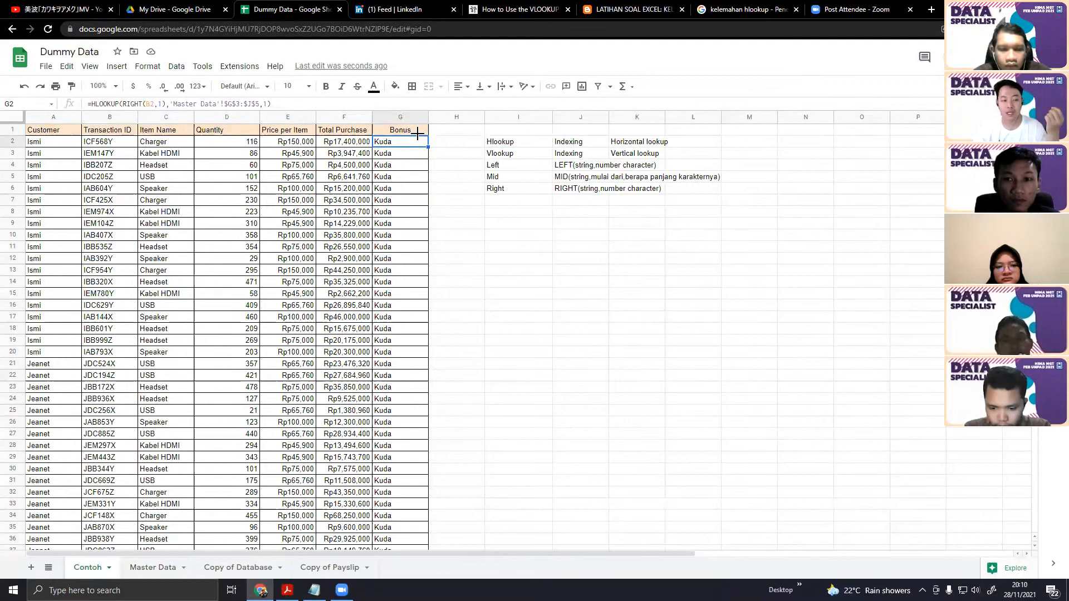
Change G2 to =HLOOKUP(RIGHT(B2,1),'Master Data'!$G$4:$J$5,2,false), returning Anti Gores
click(279, 105)
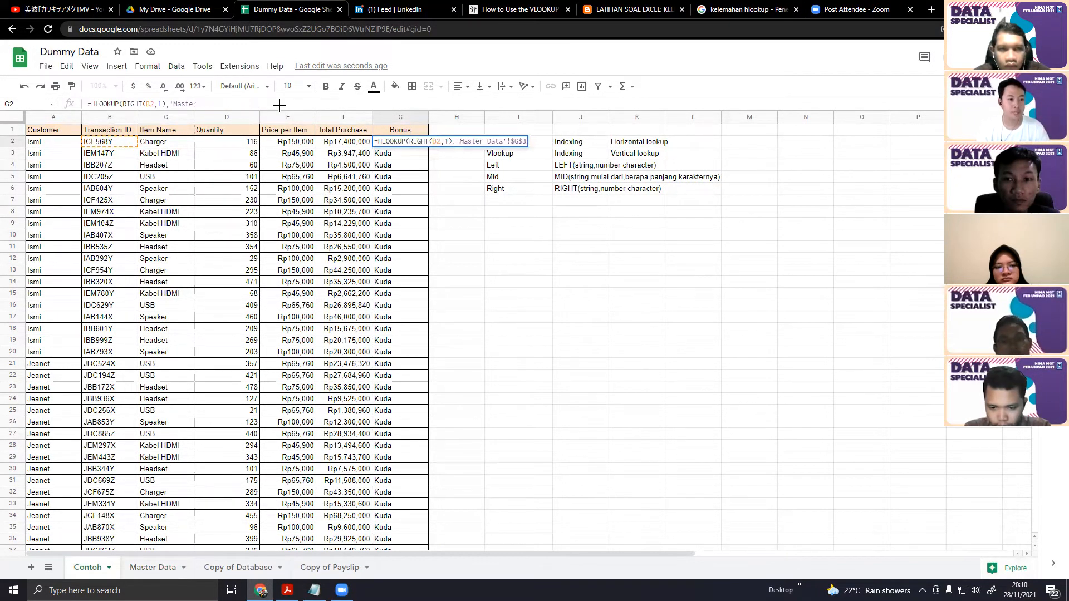
key(BackSpace)
key(BackSpace)
key(BackSpace)
key(BackSpace)
key(BackSpace)
key(BackSpace)
key(BackSpace)
key(BackSpace)
key(BackSpace)
key(BackSpace)
key(BackSpace)
key(BackSpace)
key(BackSpace)
key(BackSpace)
key(BackSpace)
key(BackSpace)
key(BackSpace)
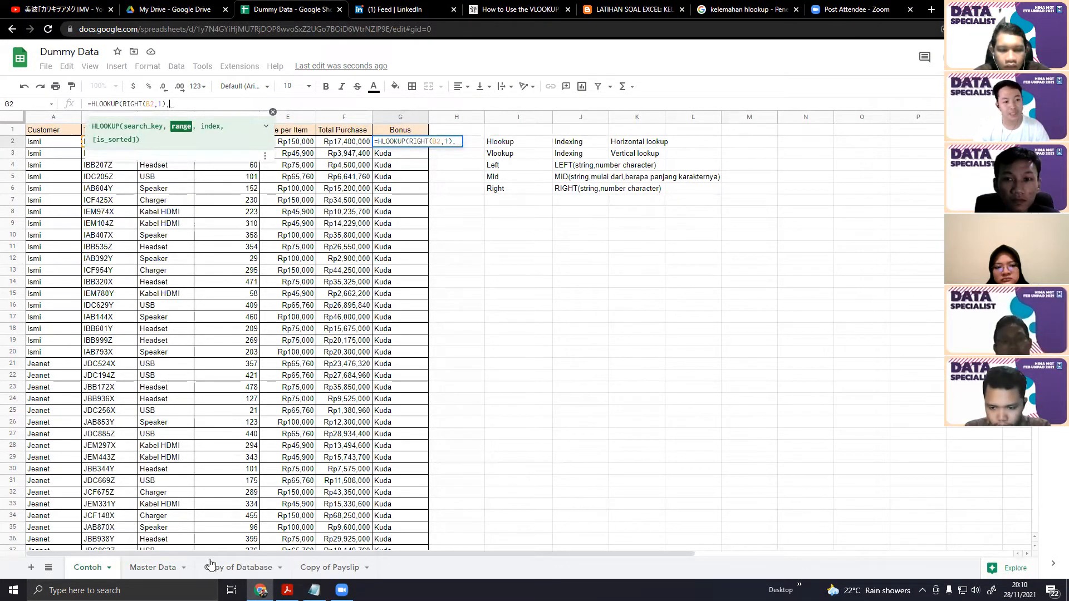
key(ctrl+shift+Page_Down)
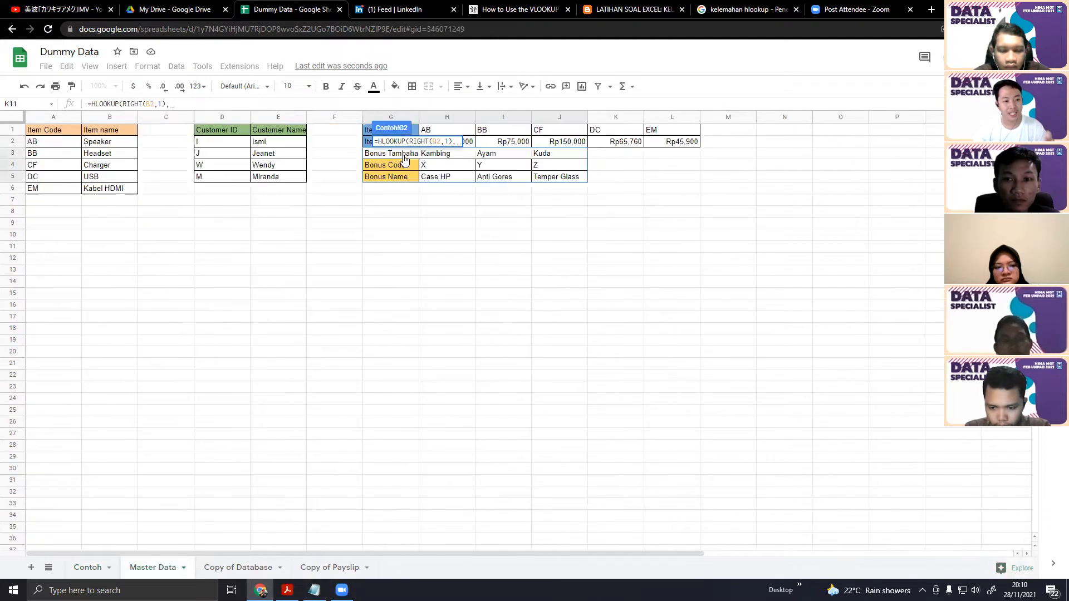
drag(389, 166, 549, 180)
key(F4)
text(,)
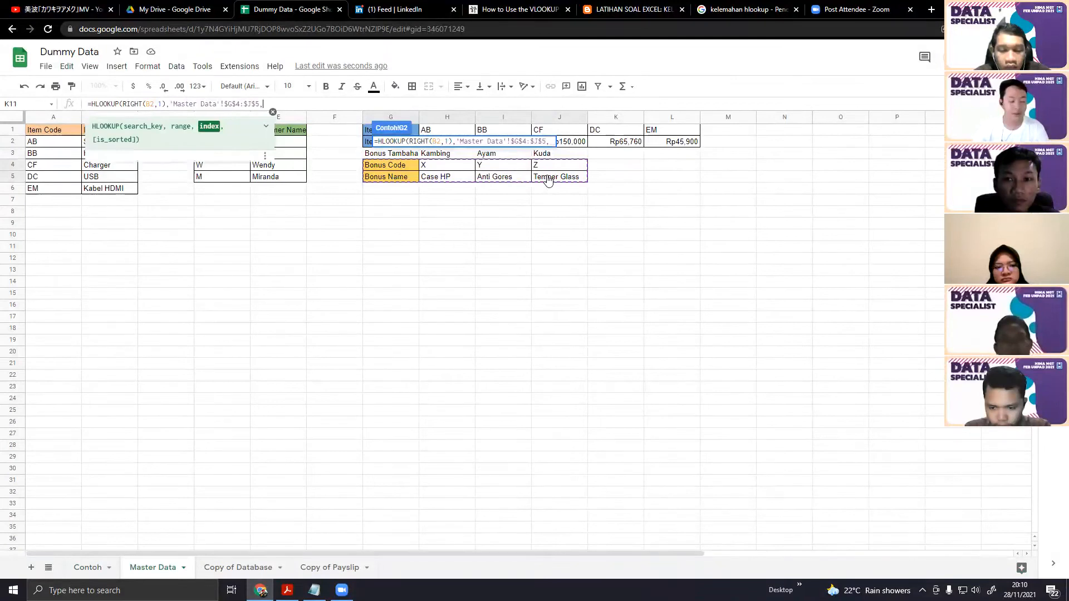
text(2,false)
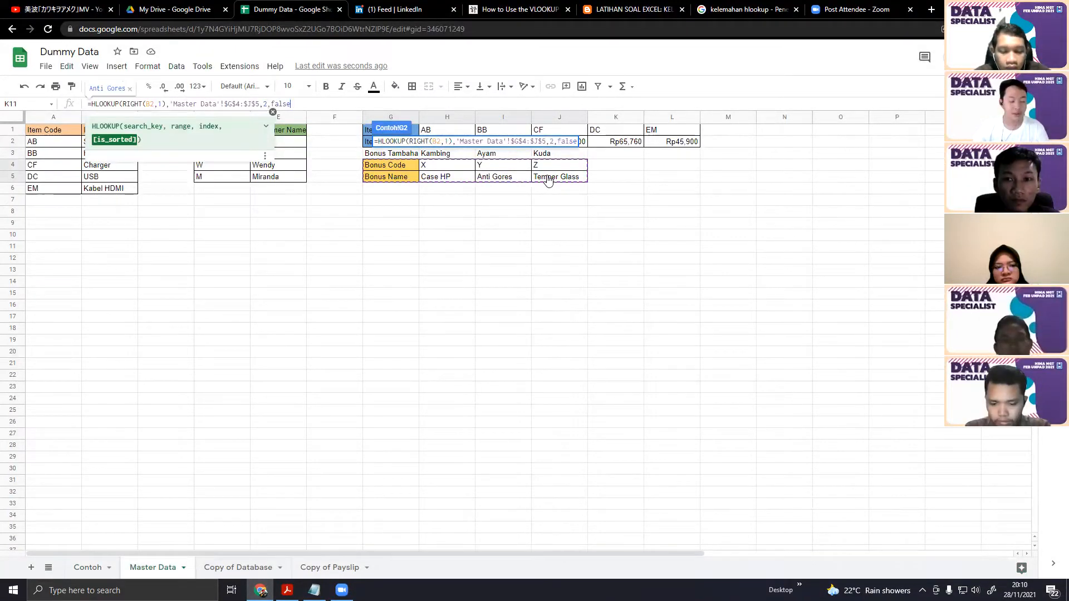
text())
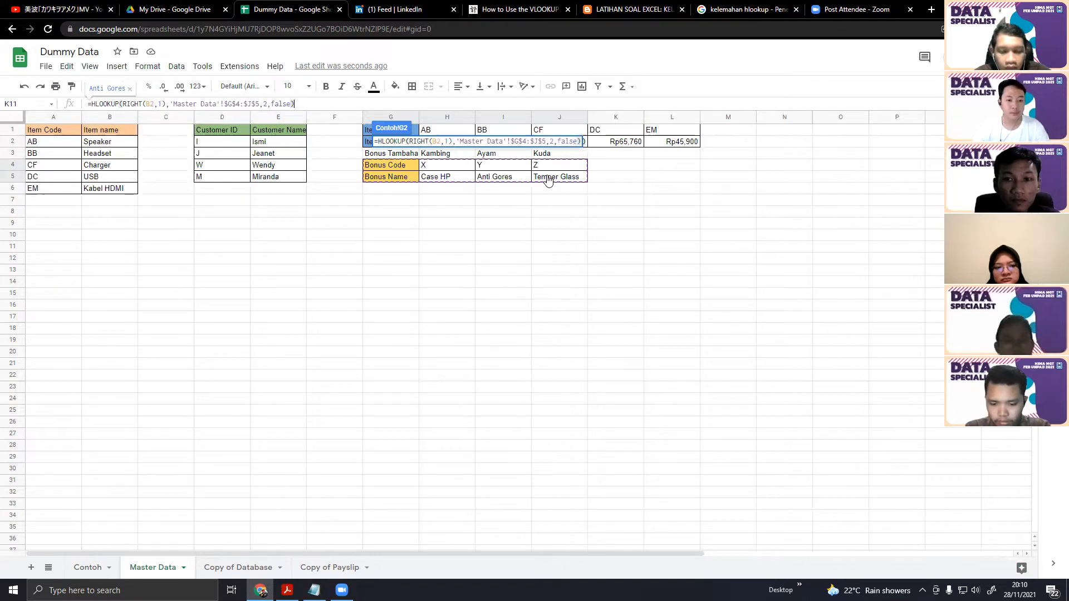
key(Return)
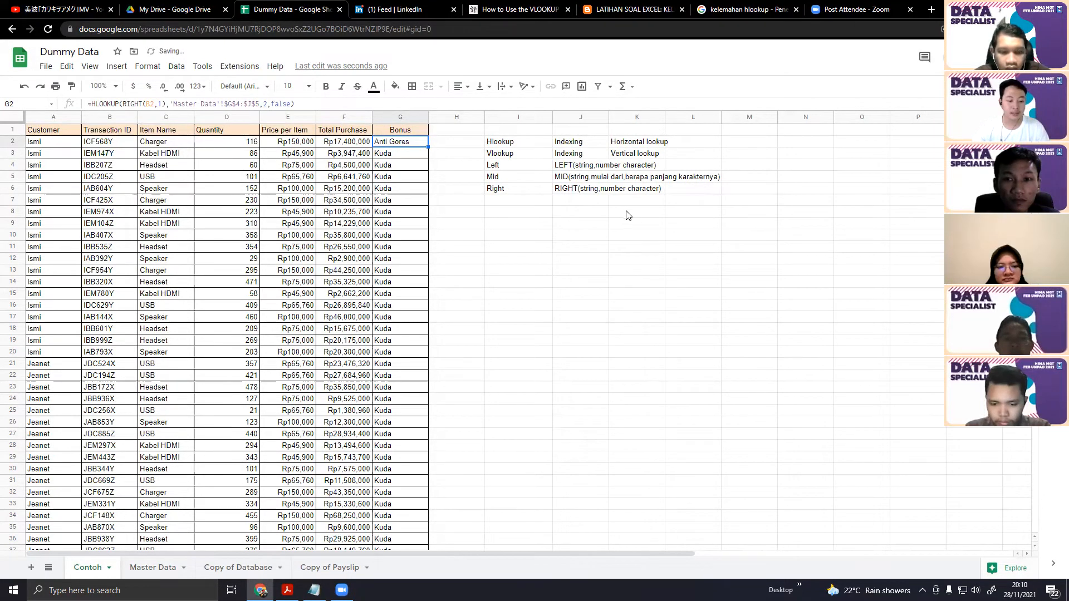
key(ctrl+shift+Down)
Fill the lookup down G2:G64 so Bonus shows Temper Glass, Case HP and Anti Gores
key(ctrl+d)
click(605, 200)
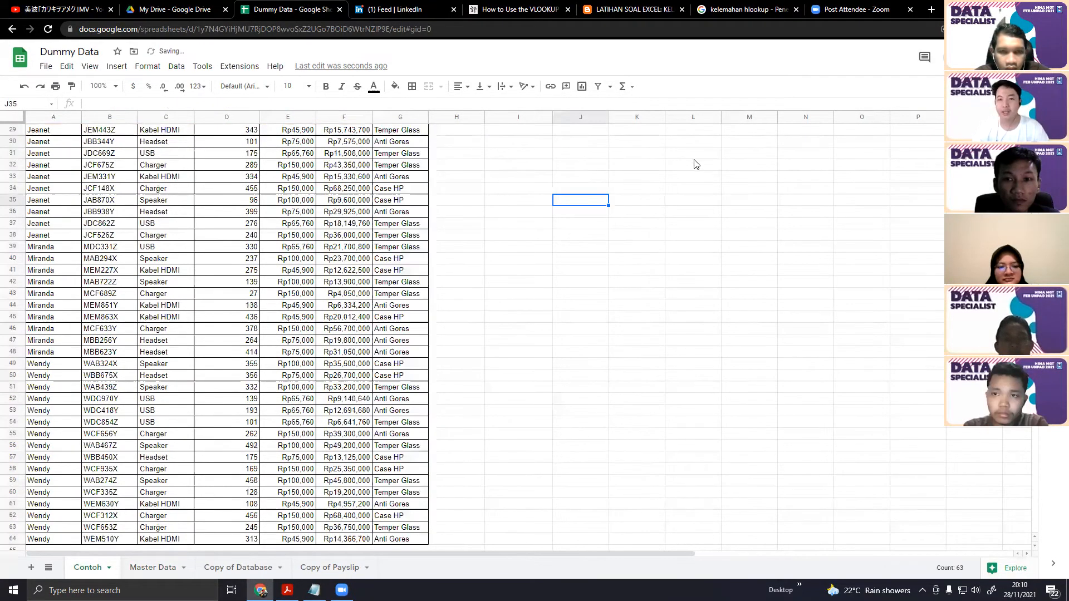
scroll(699, 167, up, 3)
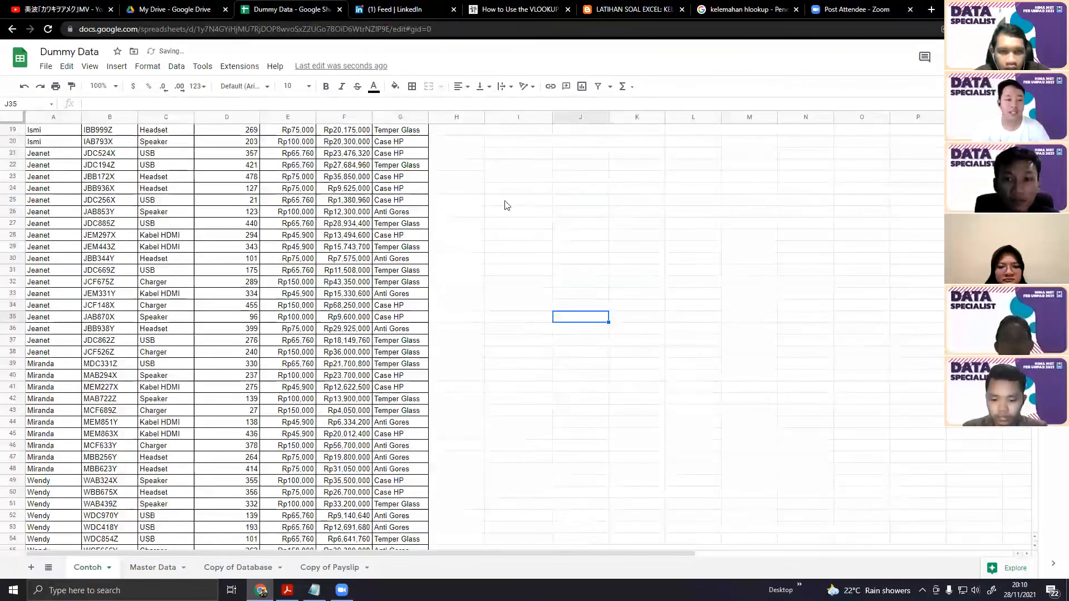
scroll(447, 159, up, 5)
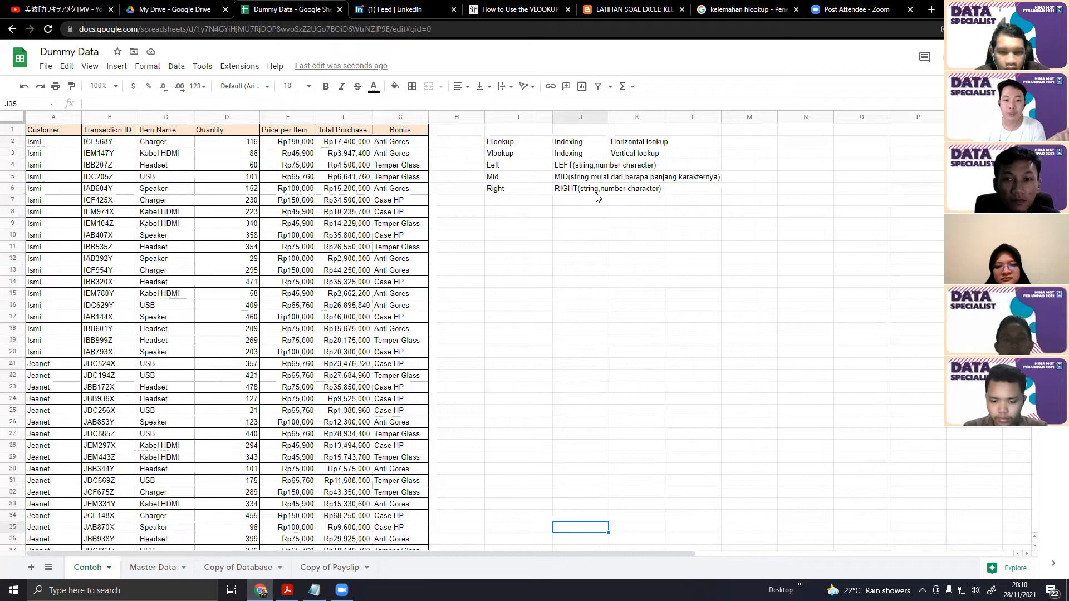
Select the HLOOKUP notes in I2:K6
click(518, 142)
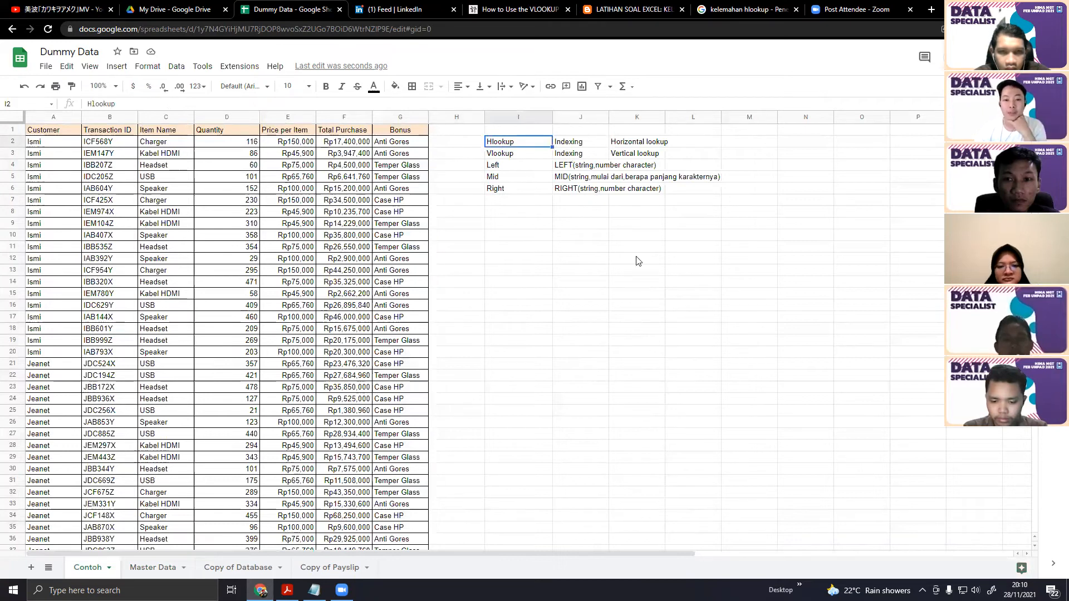
key(shift+Down)
key(shift+Down)
key(shift+Down)
key(shift+Down)
key(shift+Right)
key(shift+Right)
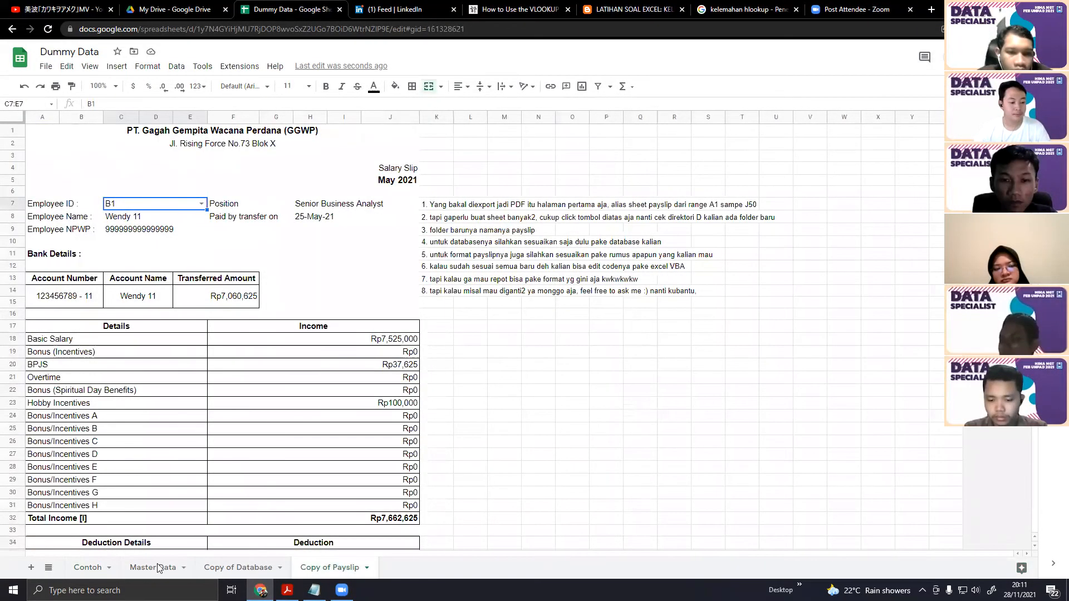
Inspect the INDEX/MATCH formula behind the payslip's Position value, then go to Copy of Database
key(Right)
key(Right)
key(Down)
key(Up)
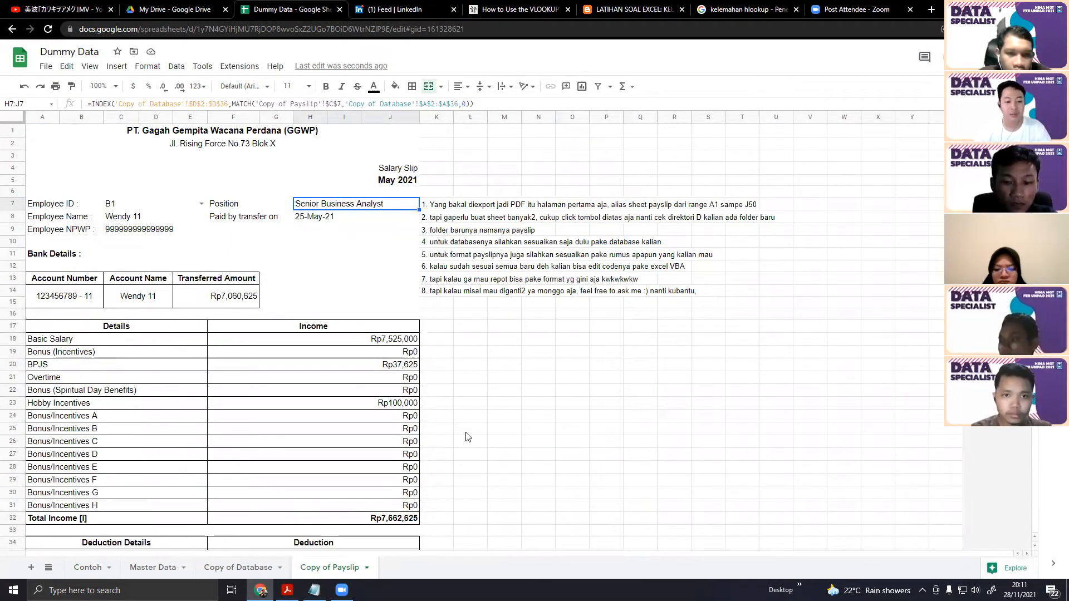
key(alt+Up)
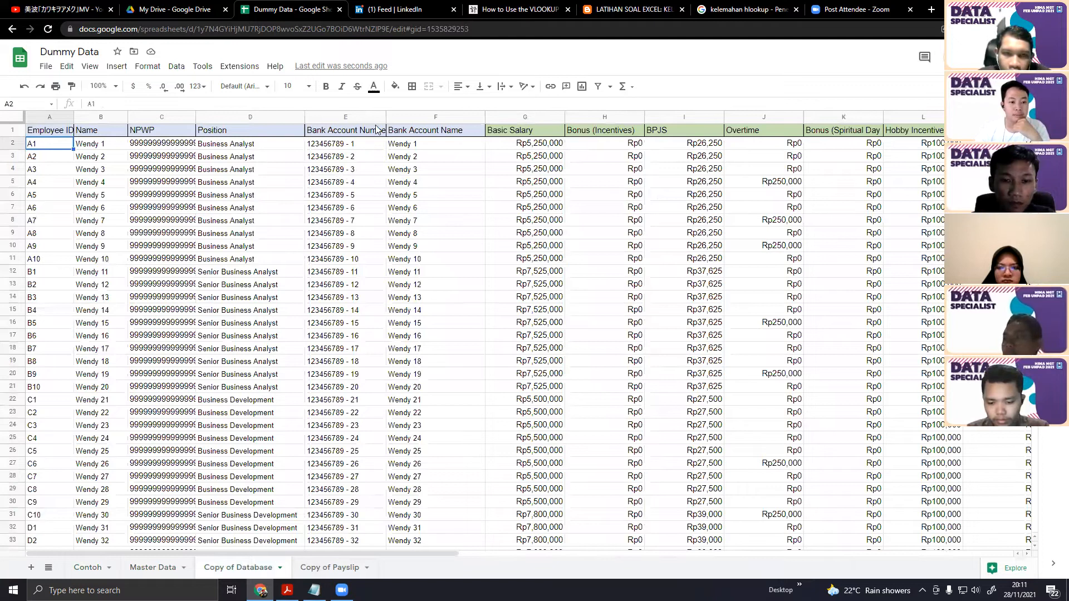
click(435, 271)
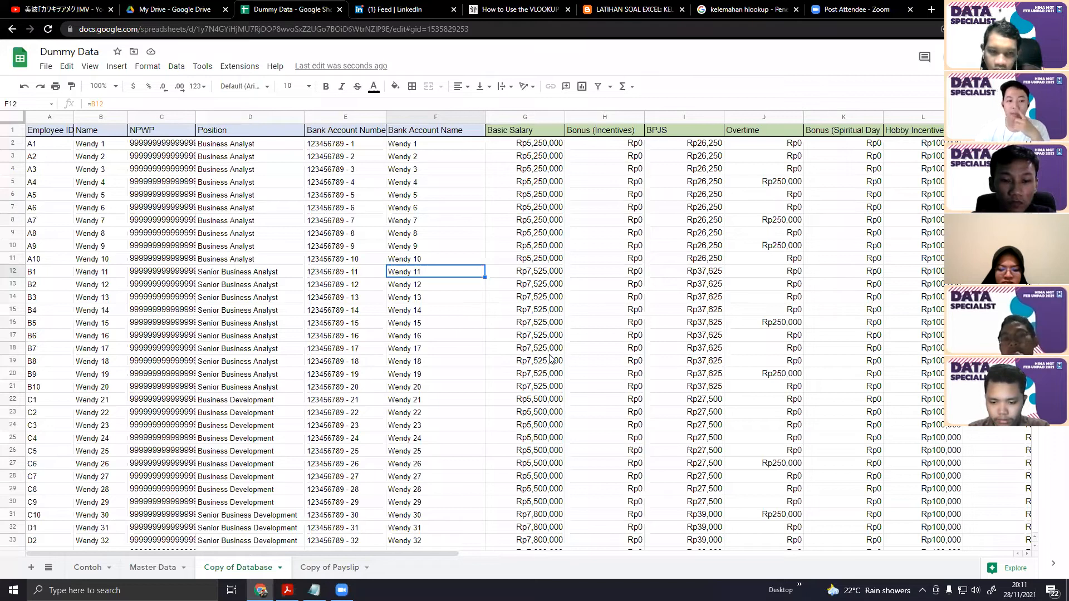
key(ctrl+z)
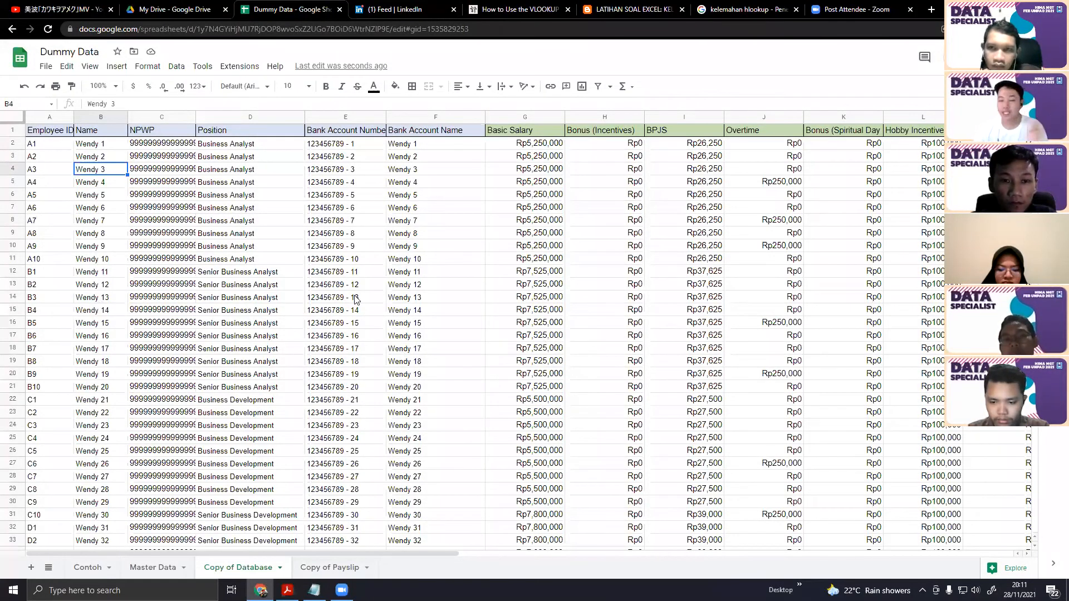
drag(355, 169, 359, 374)
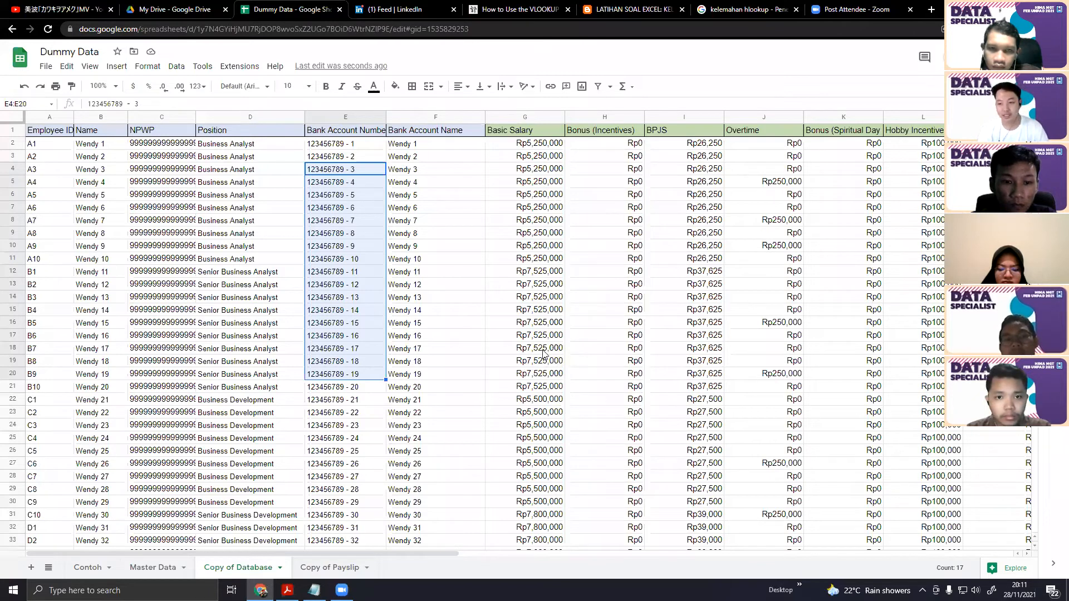
Start an =INDEX formula in Copy of Payslip N19 and select the Copy of Database Name column
key(ctrl+shift+Page_Down)
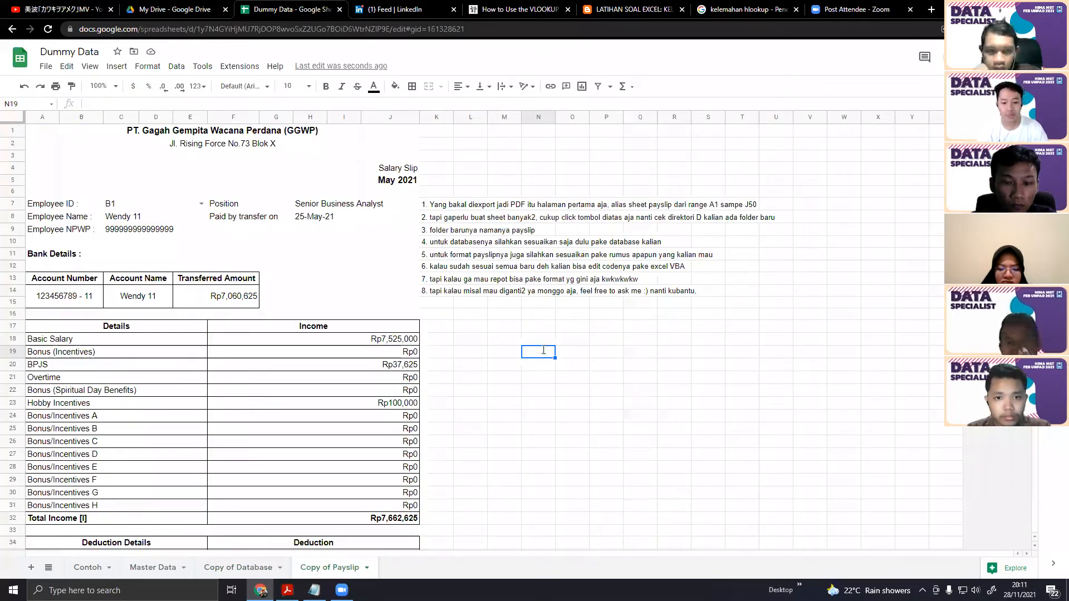
text(=index)
key(Tab)
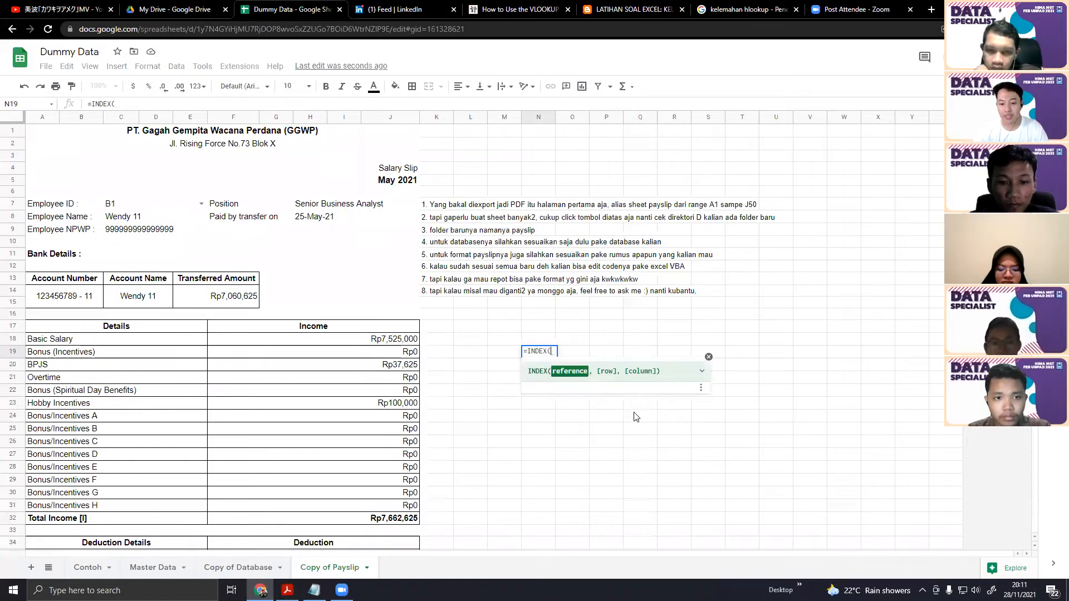
click(589, 367)
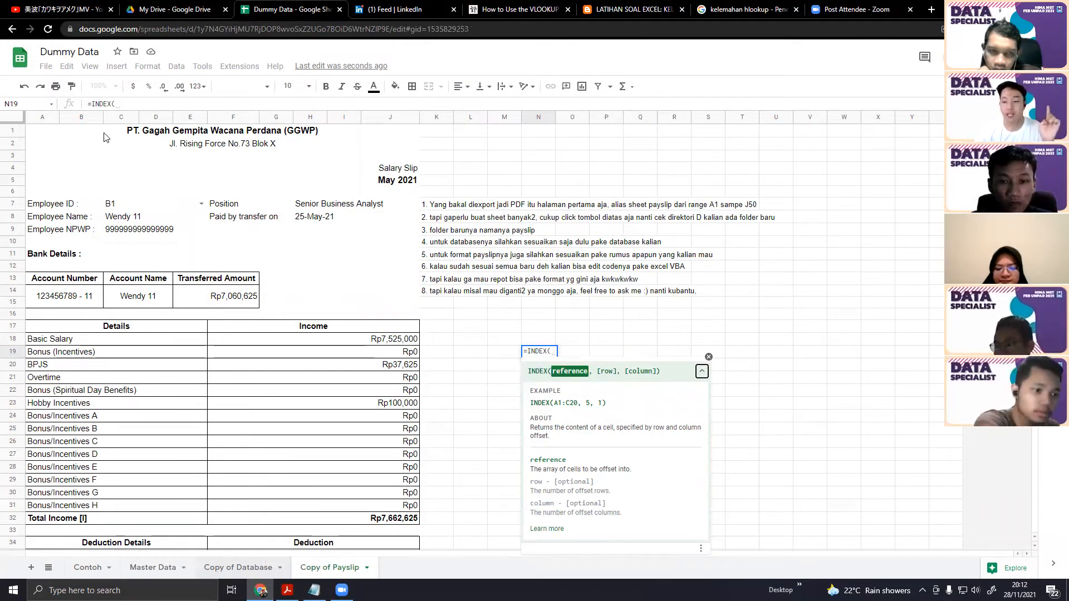
key(ctrl+Page_Up)
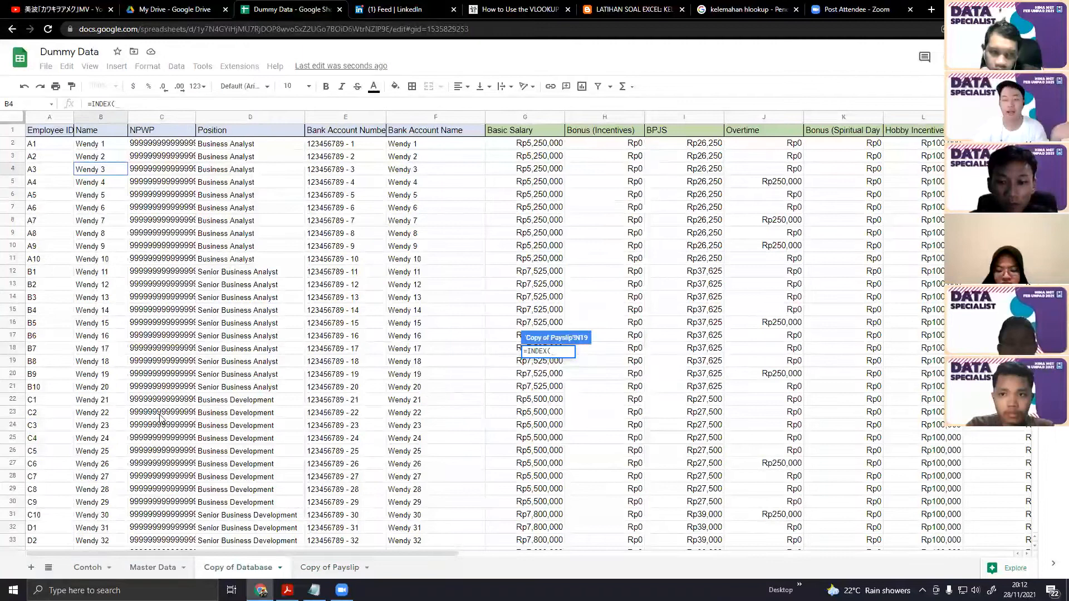
key(Escape)
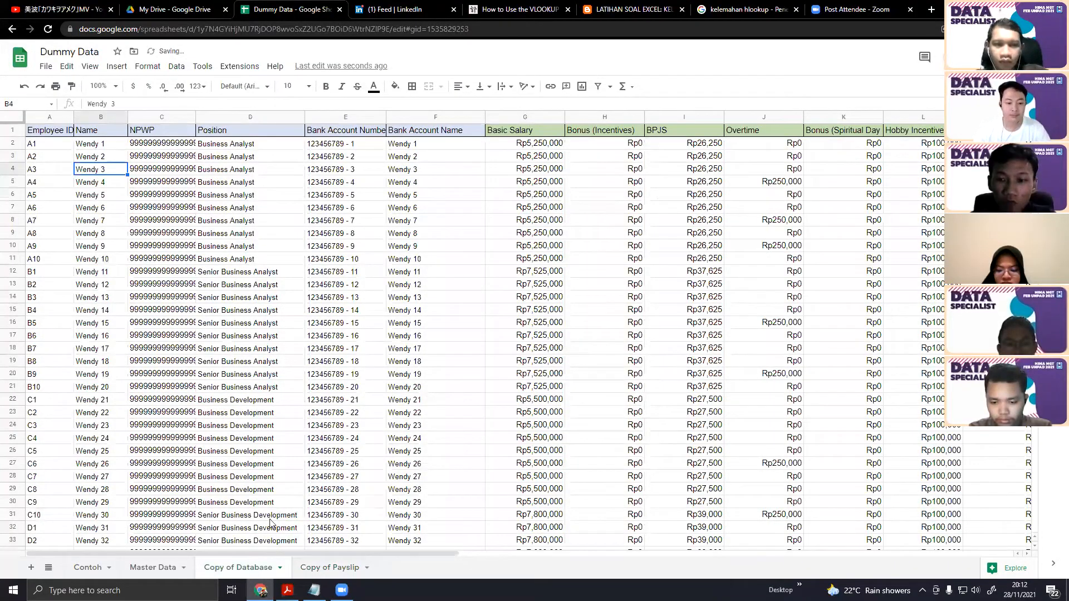
key(ctrl+space)
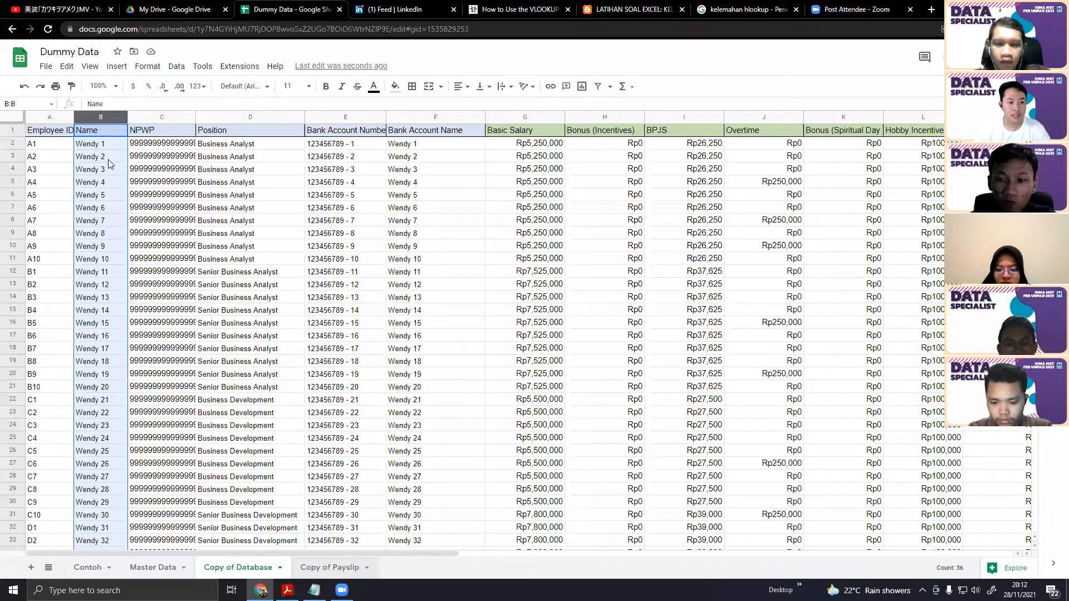
key(ctrl+Page_Down)
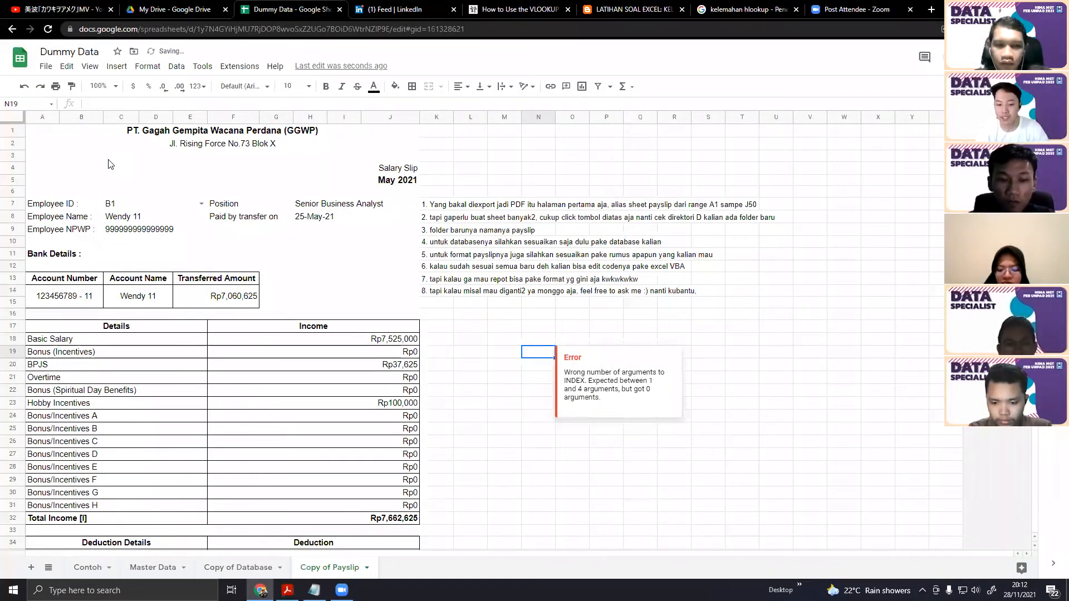
Point N19's INDEX at 'Copy of Database'!B:B and begin the MATCH argument
key(ctrl+Page_Up)
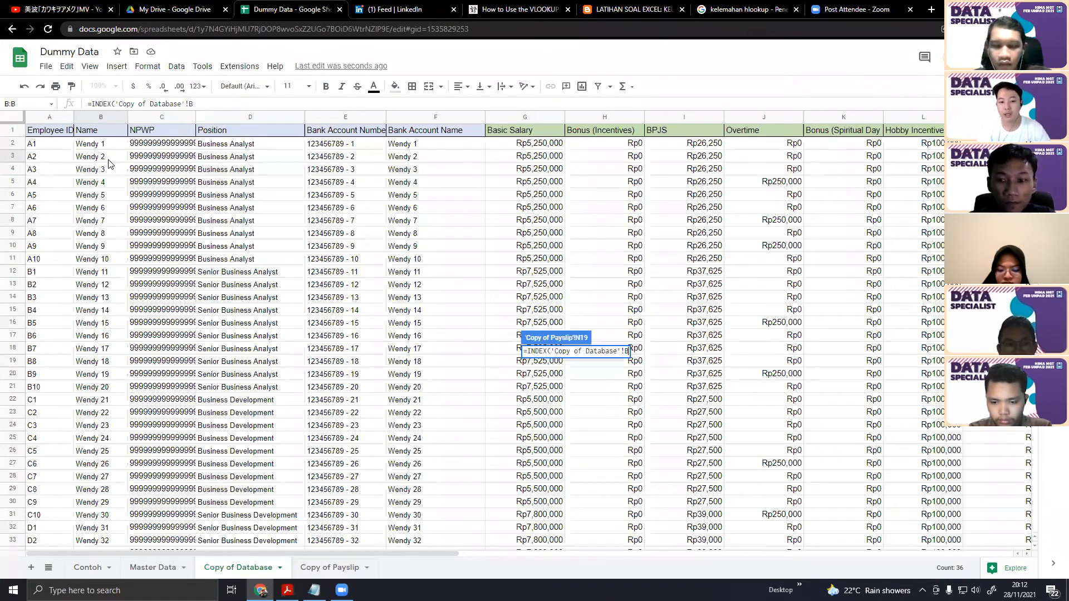
text(:B)
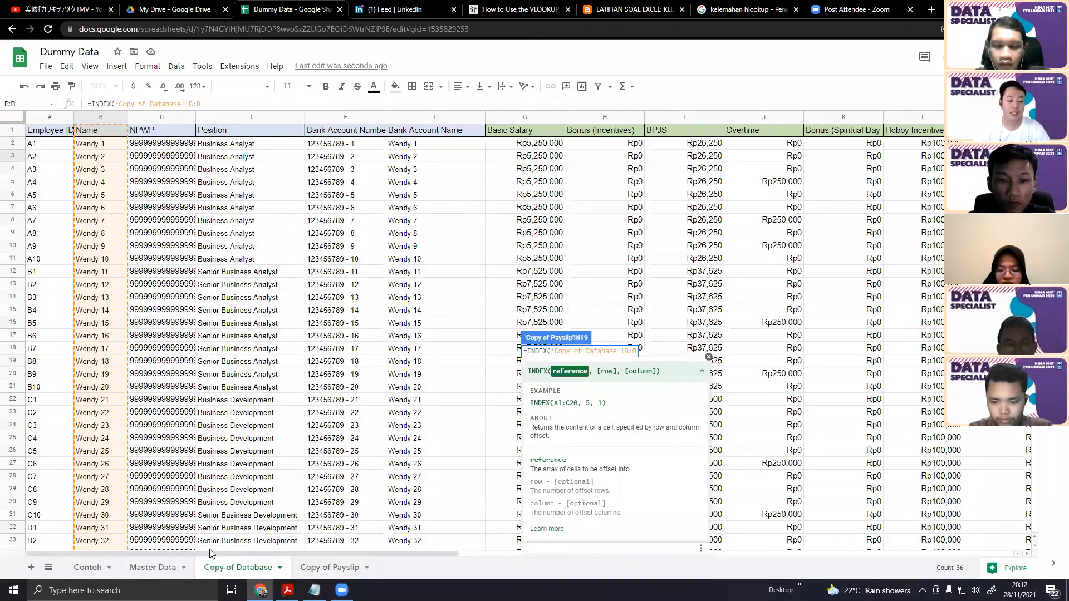
text(,MATCH()
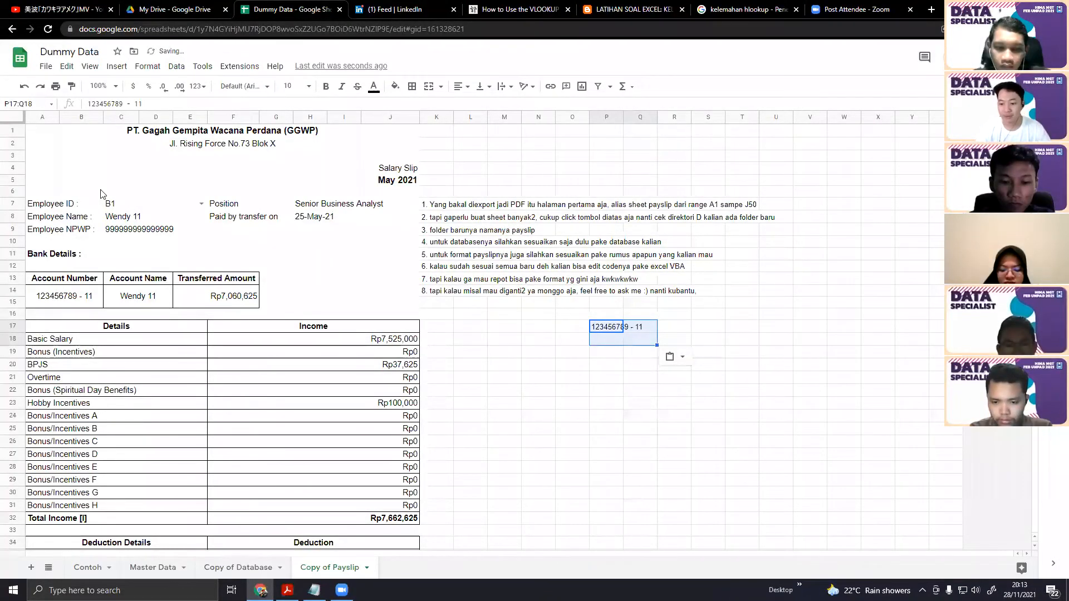
In P19 start =INDEX over the database Name column with a nested MATCH
key(Down)
key(Down)
text(=INDEX()
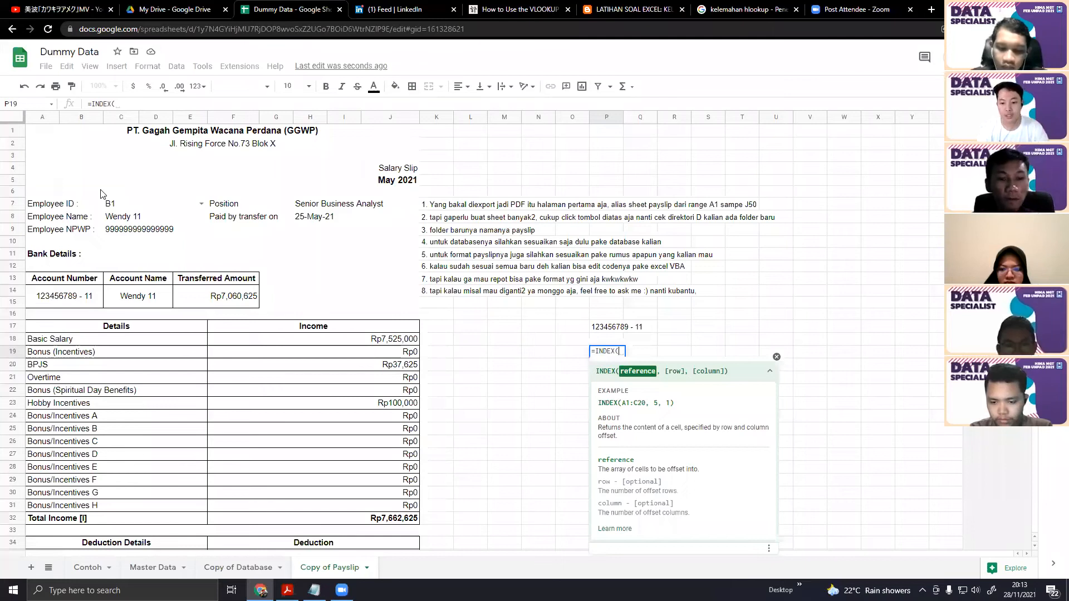
click(238, 567)
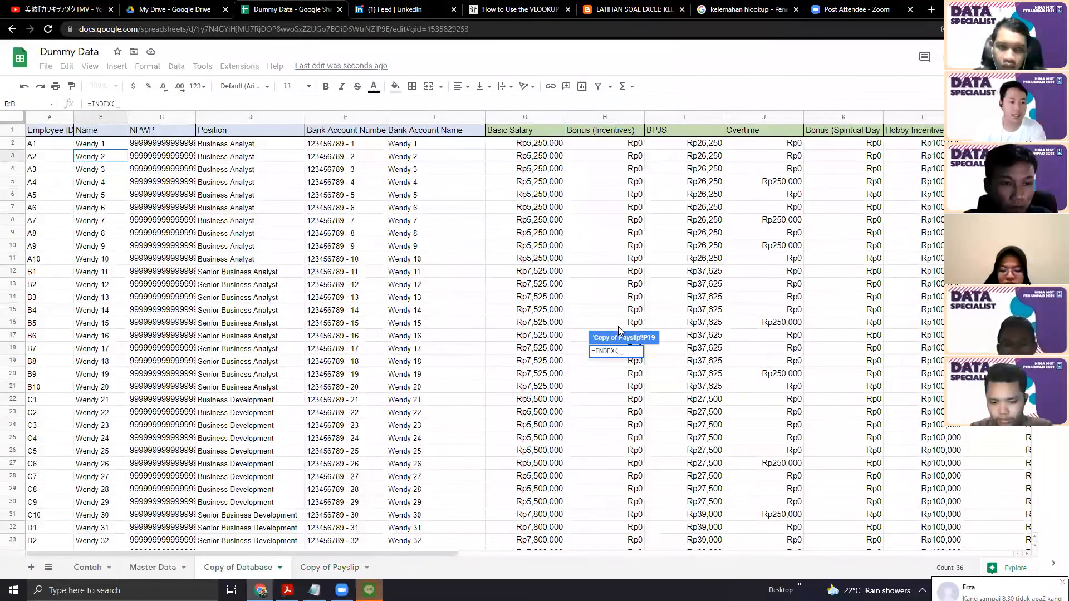
text(,matrch)
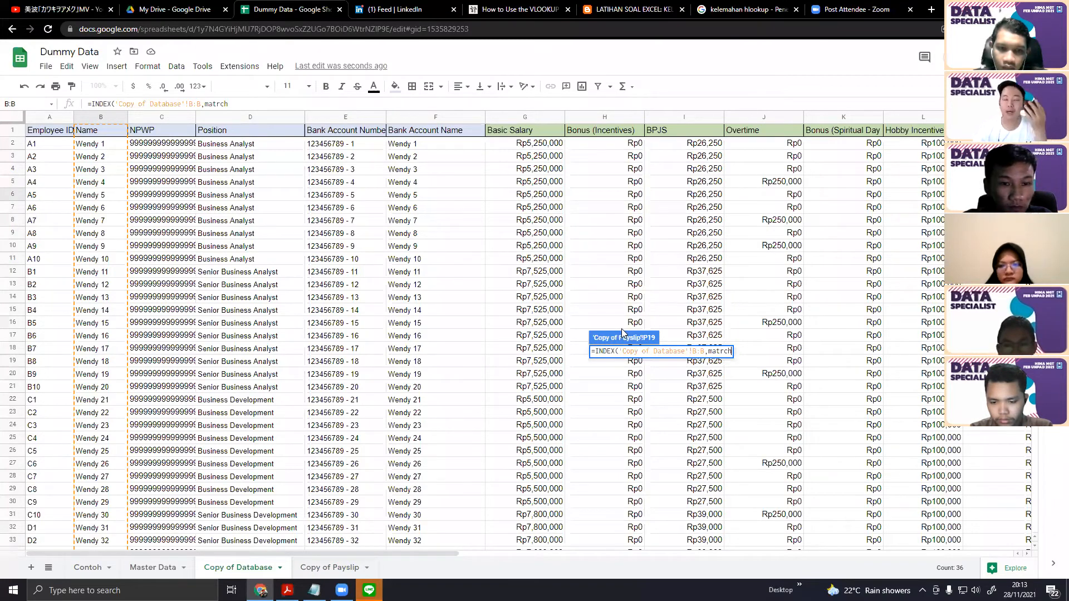
key(BackSpace)
key(BackSpace)
key(BackSpace)
key(Tab)
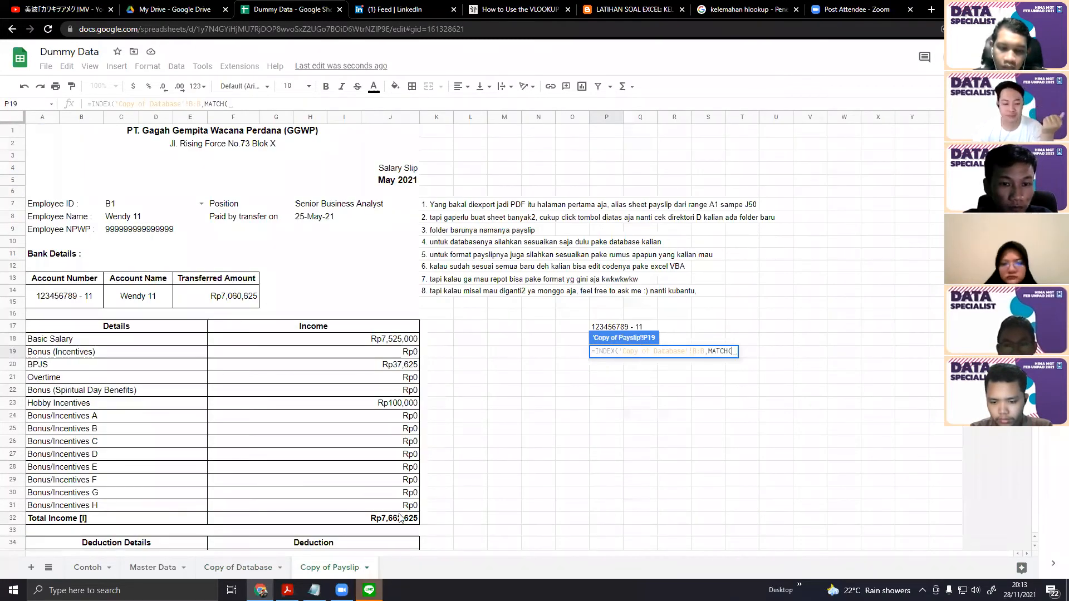
Match P17 exactly against the Bank Account Number column E:E and commit, returning the employee's name
key(Up)
key(Up)
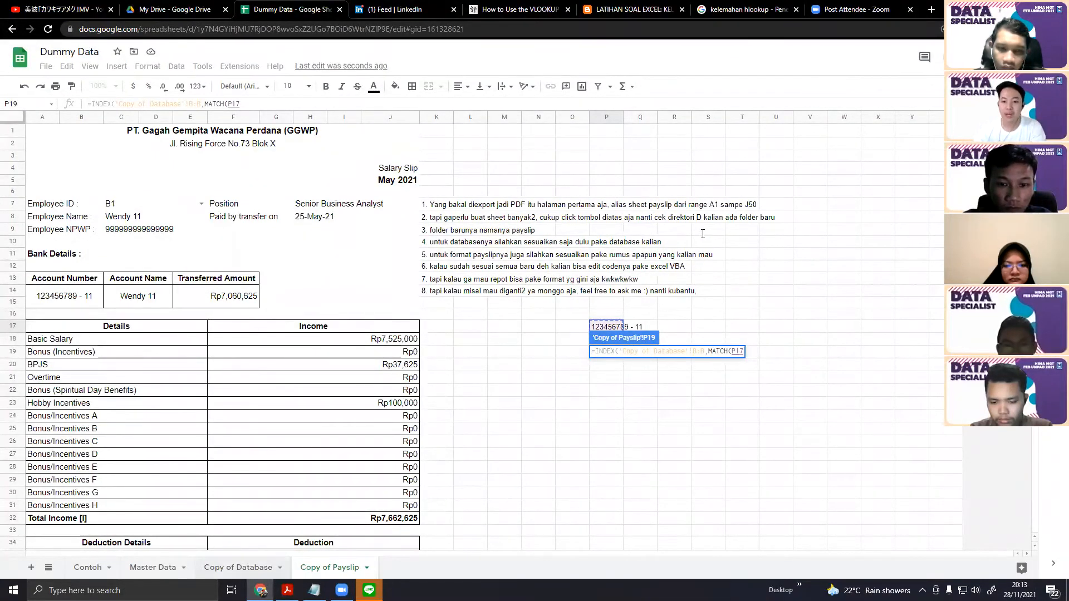
text(,)
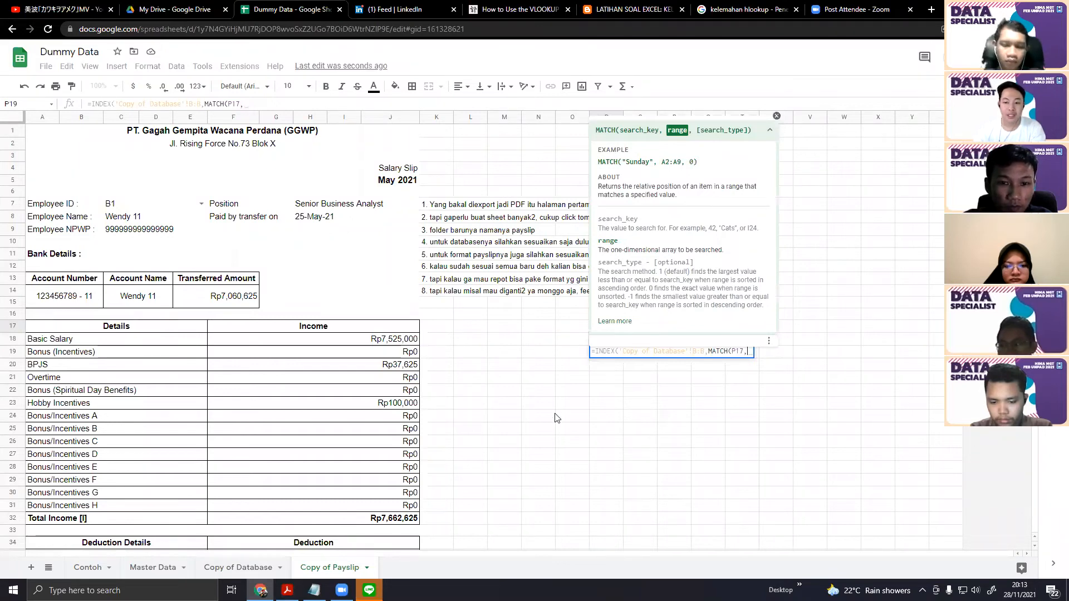
click(357, 196)
key(ctrl+space)
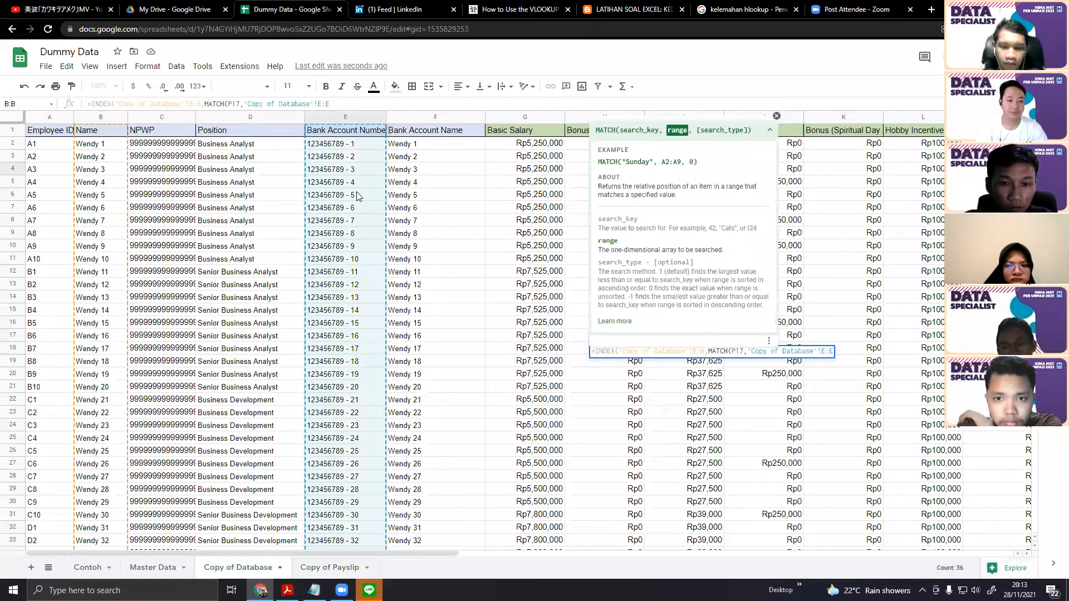
text(,0)
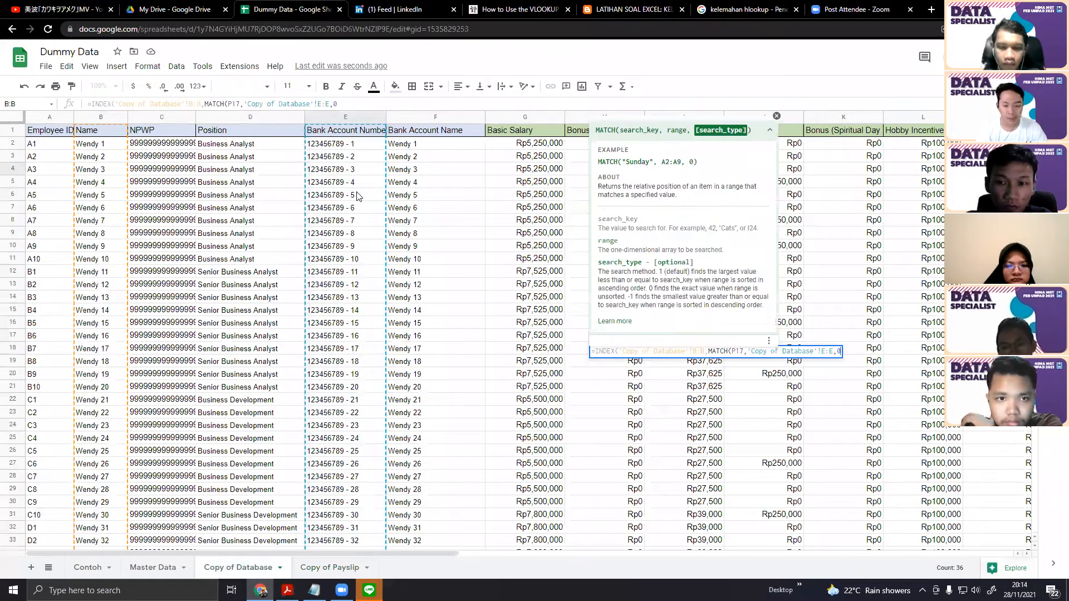
text())
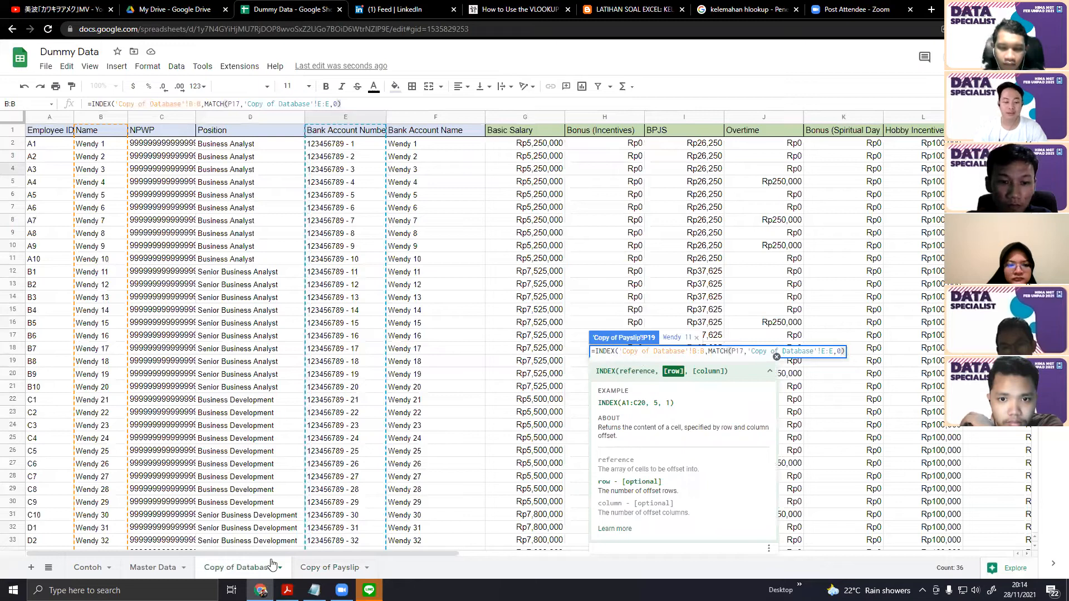
text())
key(Return)
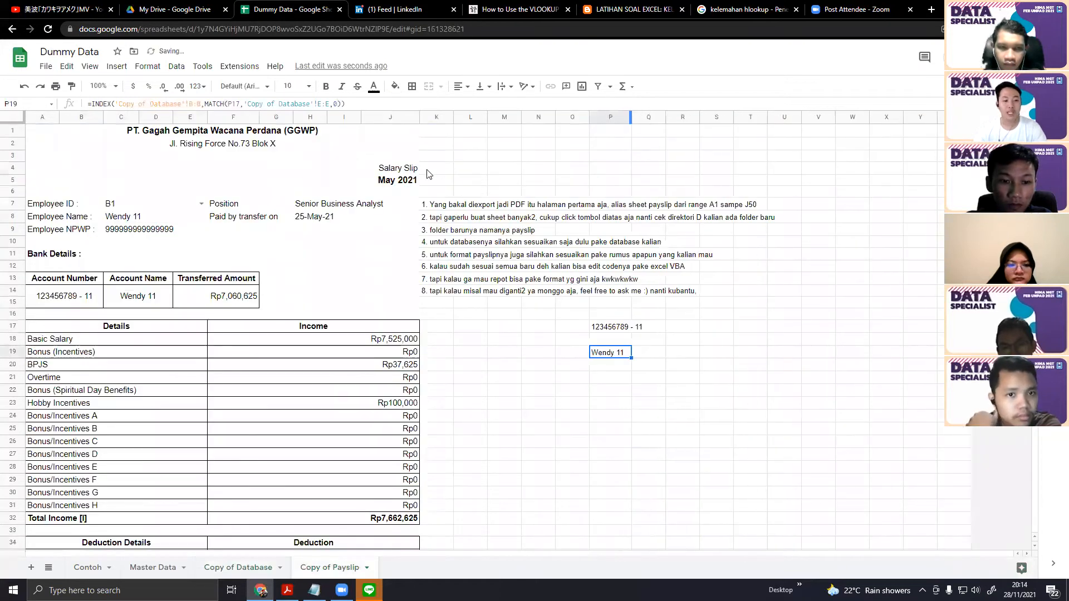
Review the Bank Account Name formula on Copy of Database and close the extra browser tabs
key(ctrl+shift+Page_Up)
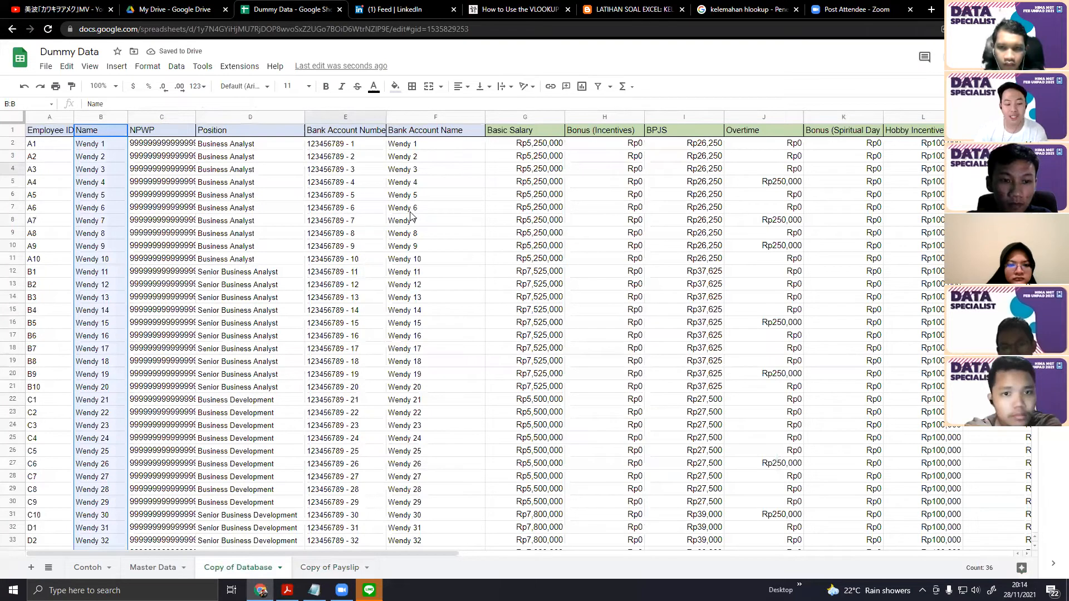
click(450, 195)
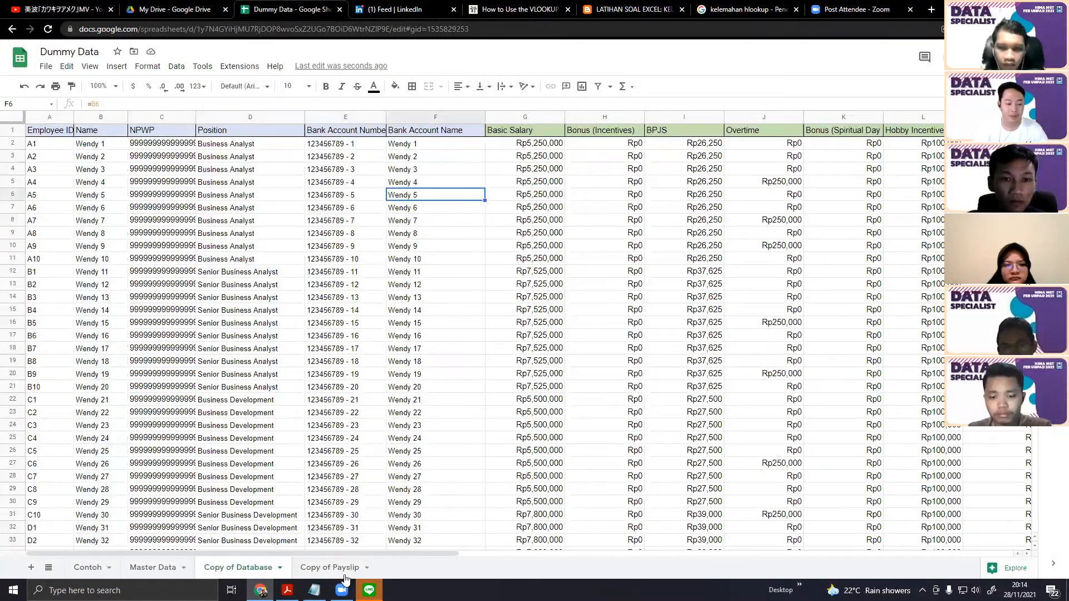
key(ctrl+7)
key(ctrl+w)
key(ctrl+w)
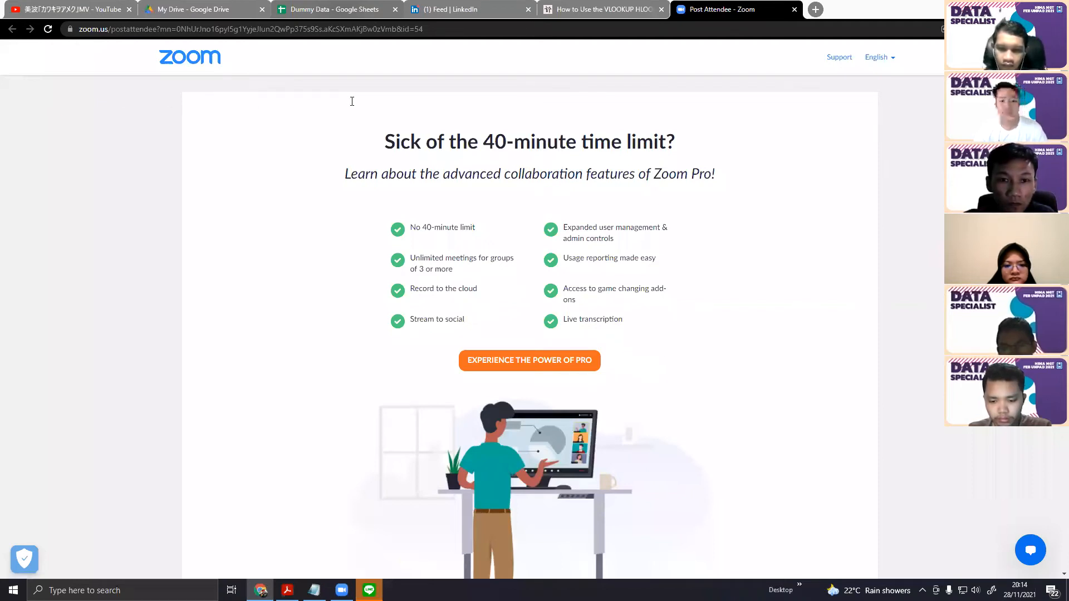
Return to the Dummy Data spreadsheet, check the Copy of Payslip P19 formula, and open Master Data
click(340, 9)
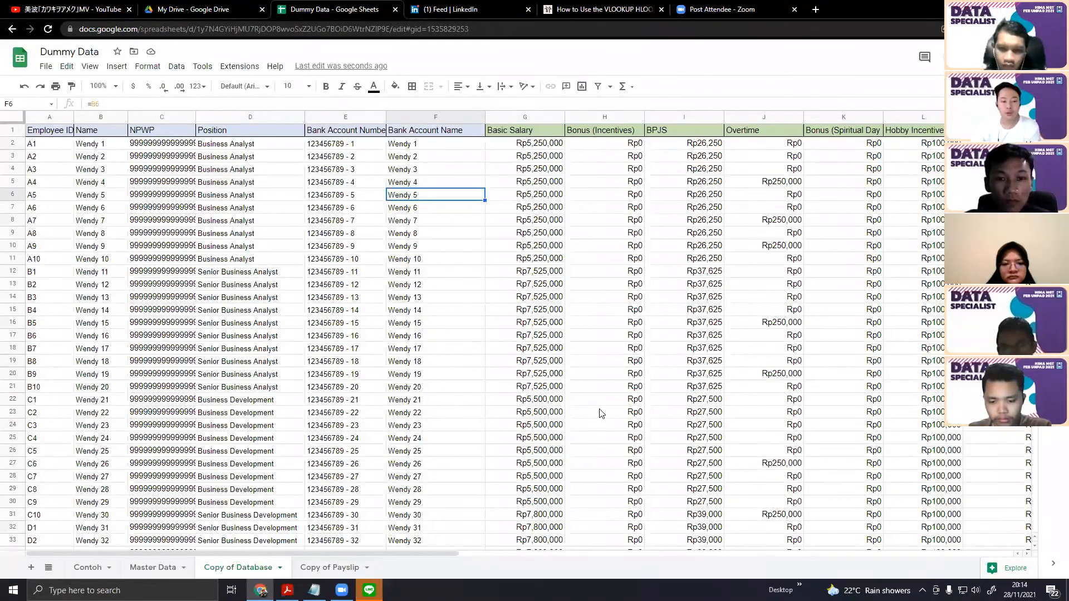
key(ctrl+shift+Page_Down)
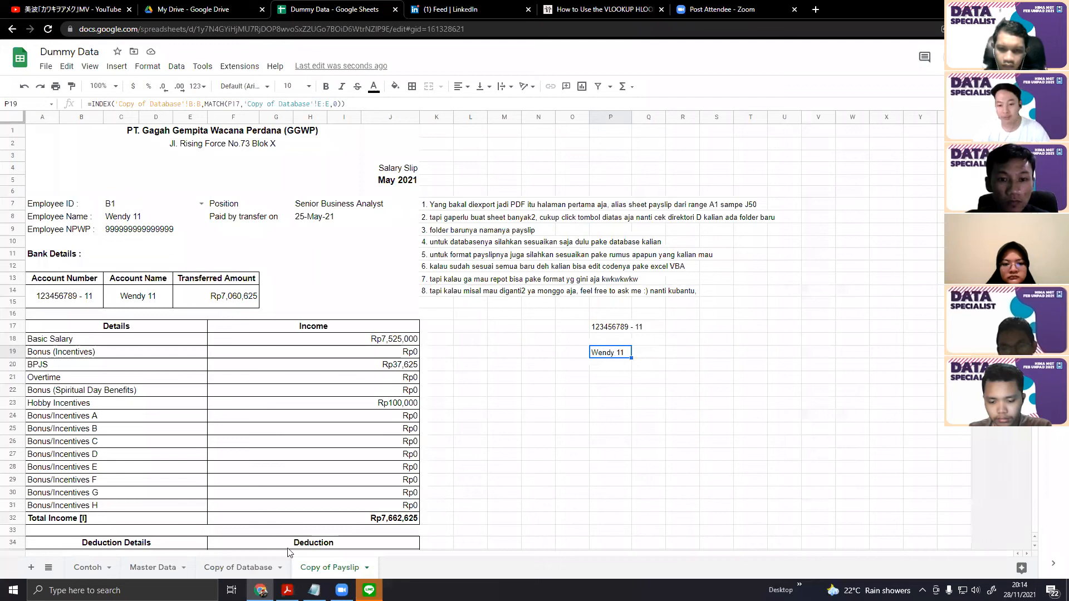
key(F2)
click(152, 567)
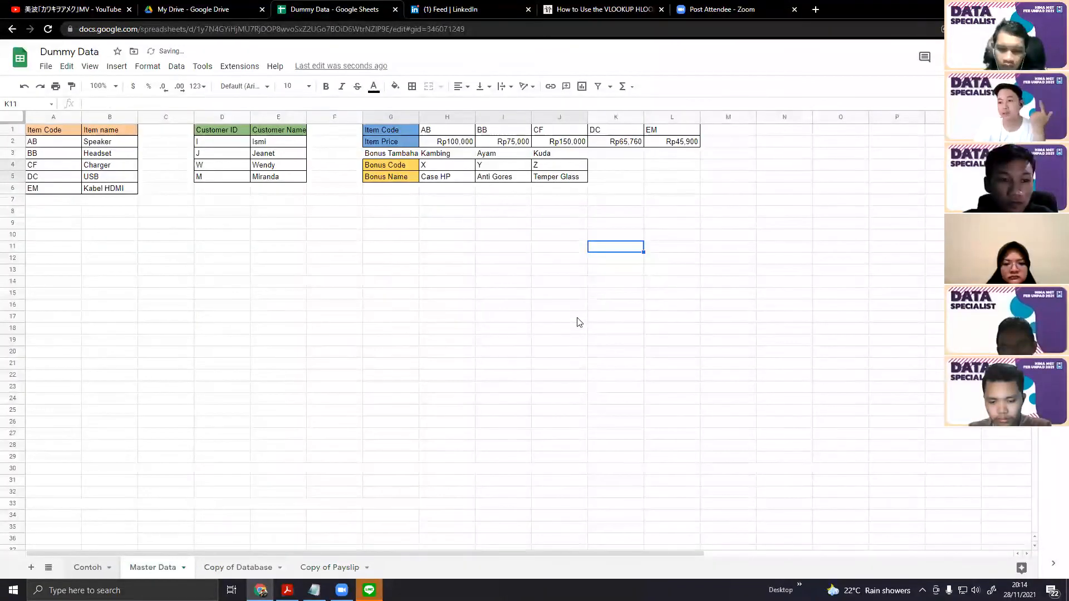
Switch to the Contoh sheet and look over the Hlookup and Vlookup notes in columns I–K
key(ctrl+shift+Page_Up)
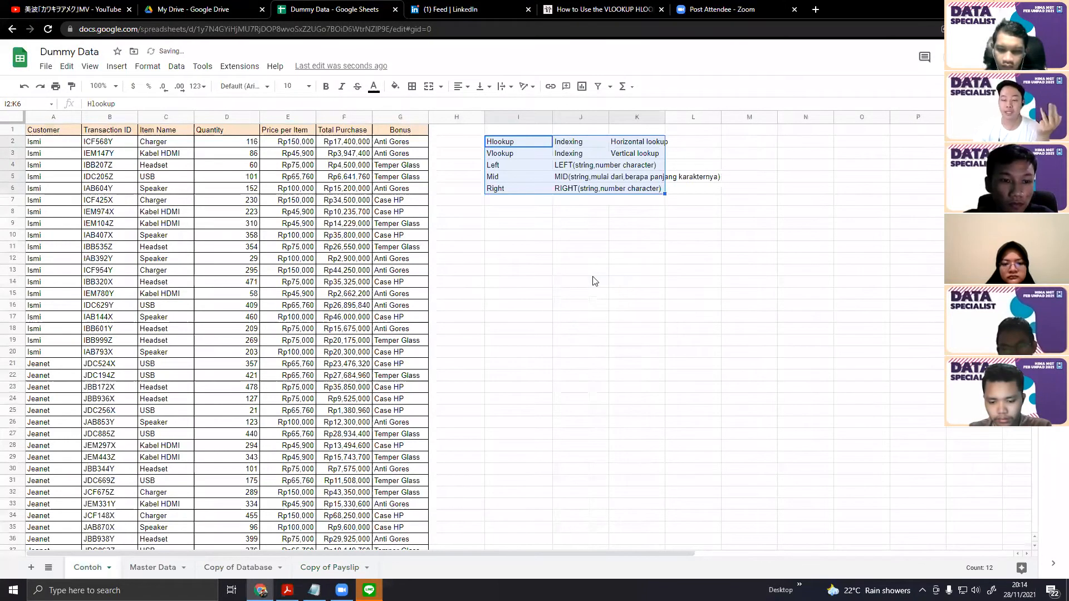
click(582, 292)
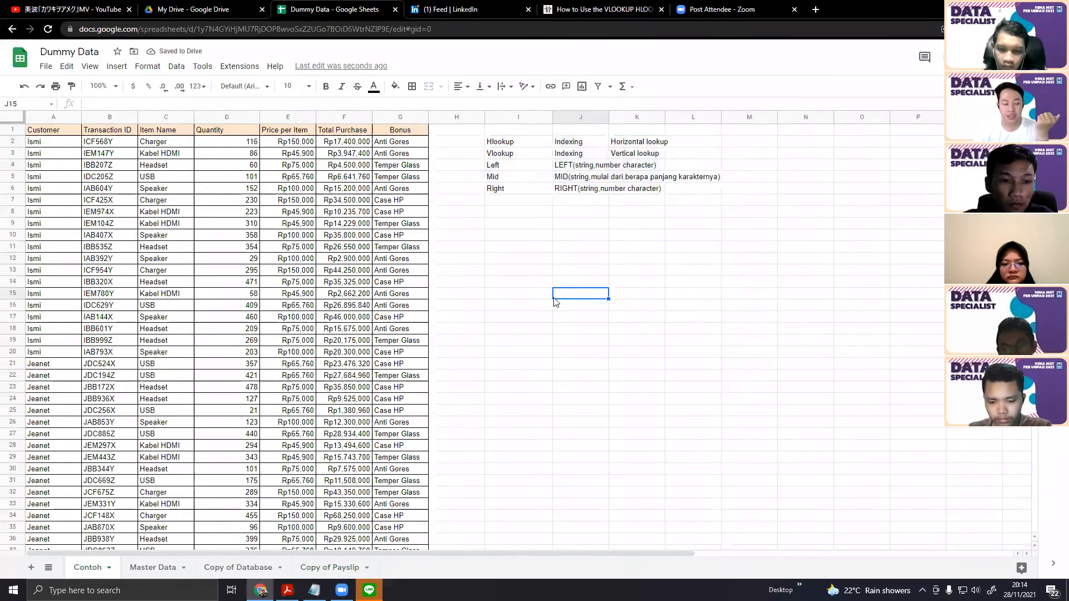
key(Up)
key(Up)
key(Up)
key(Up)
key(Up)
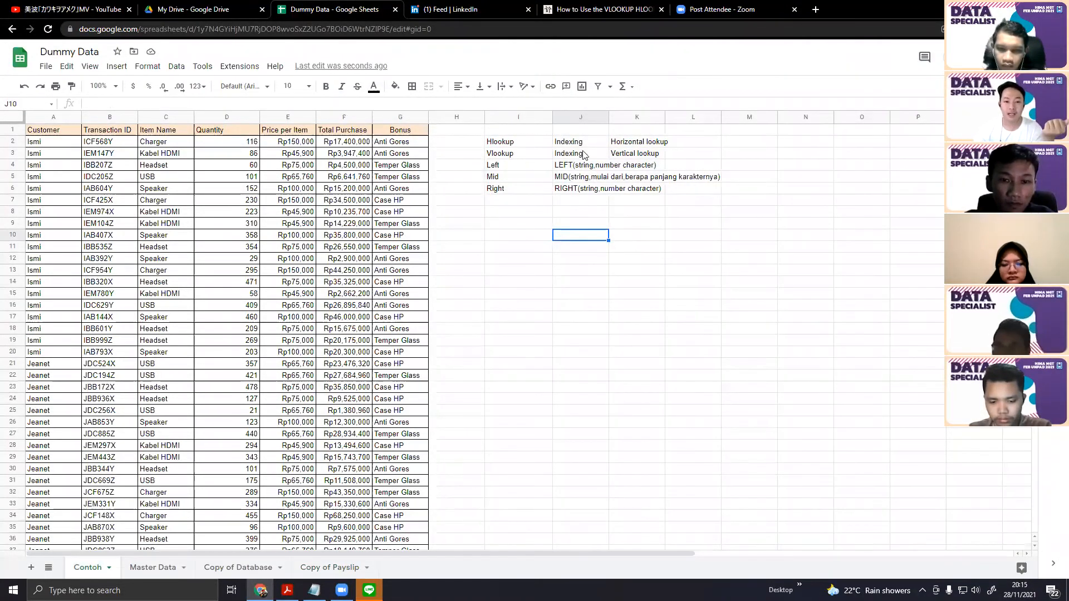
drag(518, 141, 637, 153)
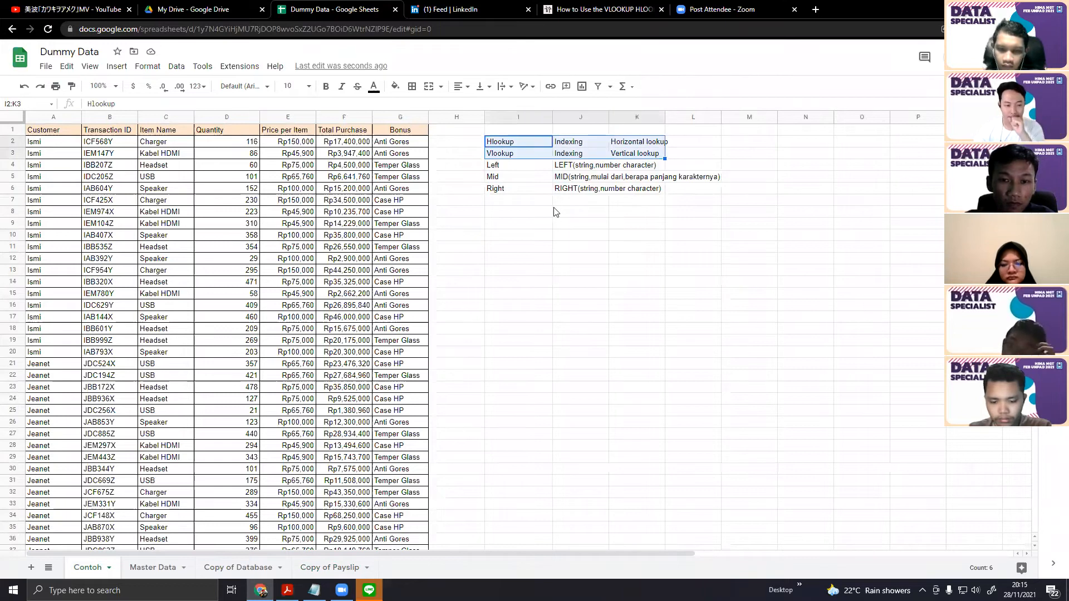
click(637, 211)
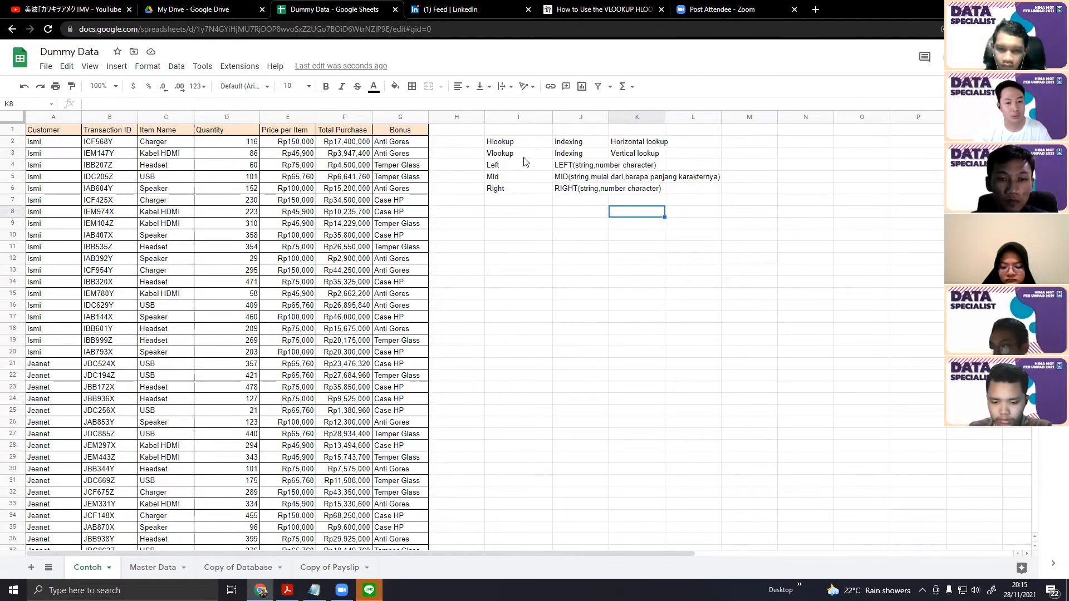
click(512, 201)
click(574, 236)
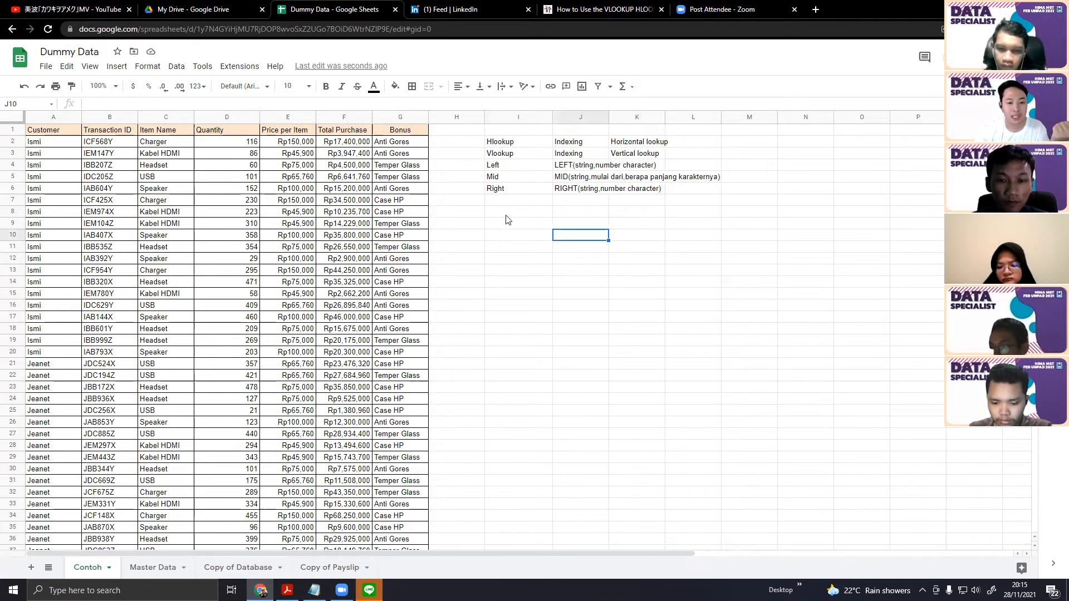
Try selecting the Contoh data table, undoing an accidental clearing of cell A14
click(52, 133)
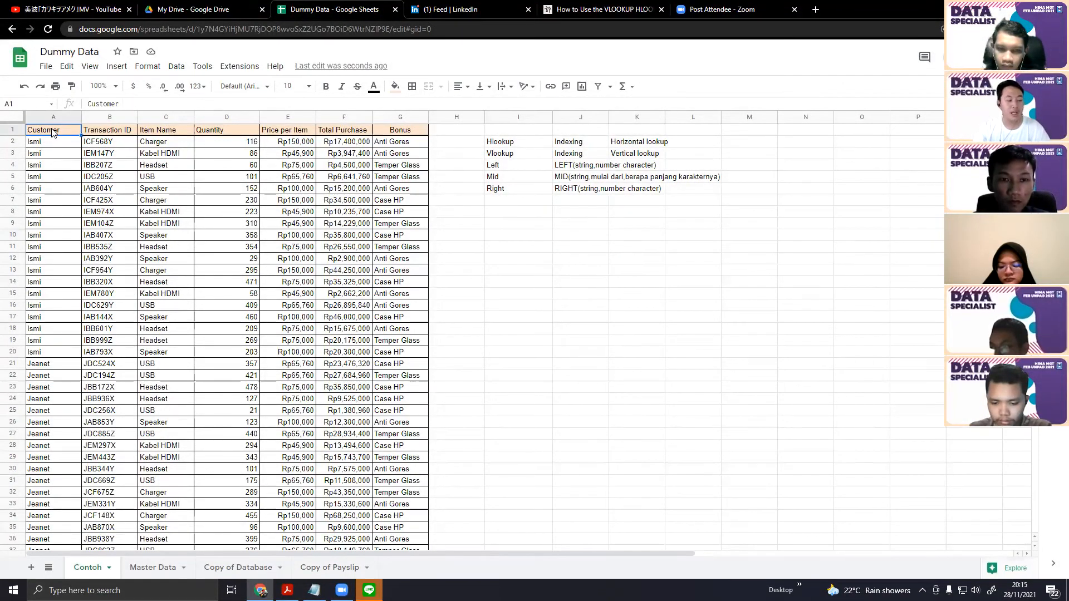
key(ctrl+shift+Right)
key(ctrl+shift+Down)
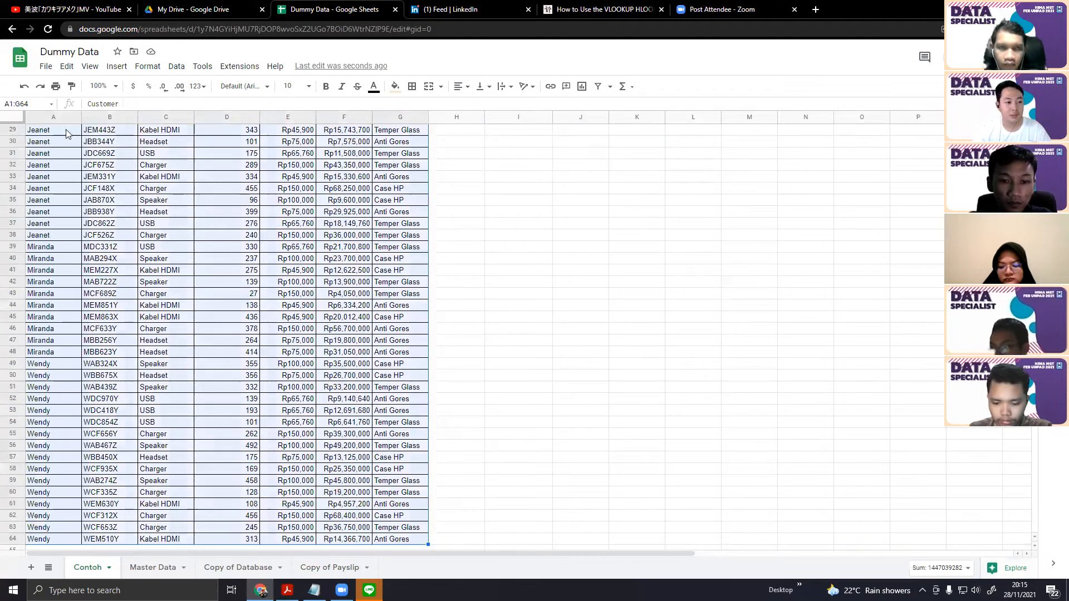
click(441, 156)
scroll(441, 159, up, 2)
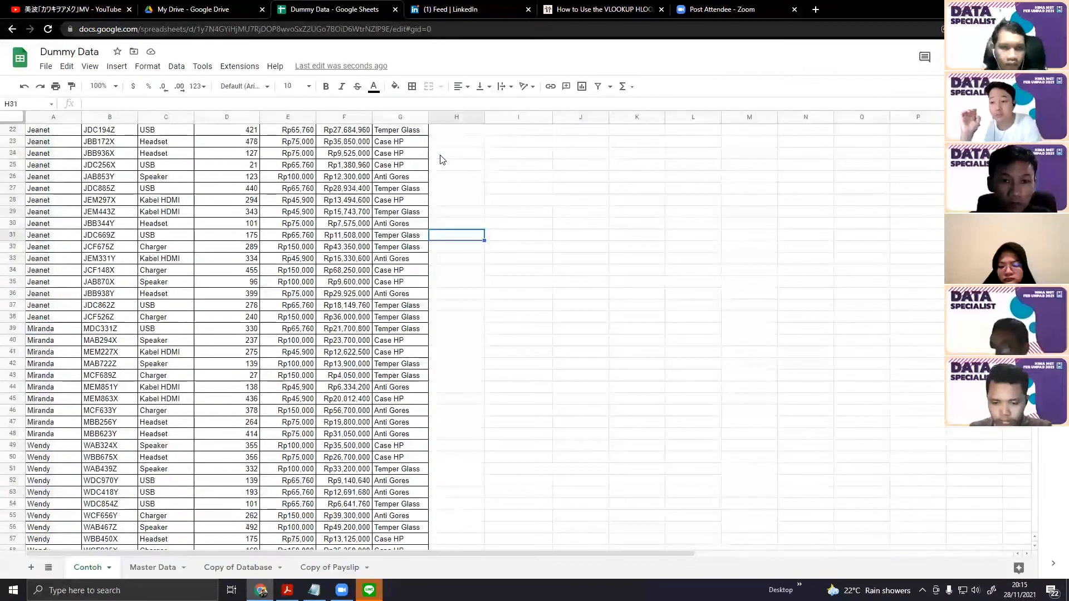
scroll(441, 160, up, 3)
key(ctrl+Home)
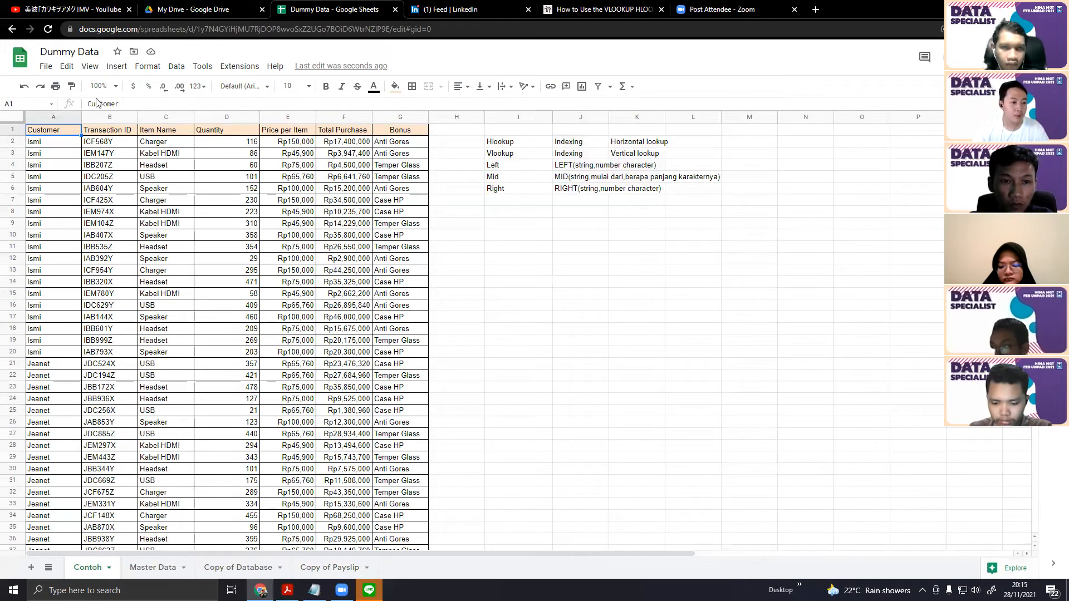
key(Down)
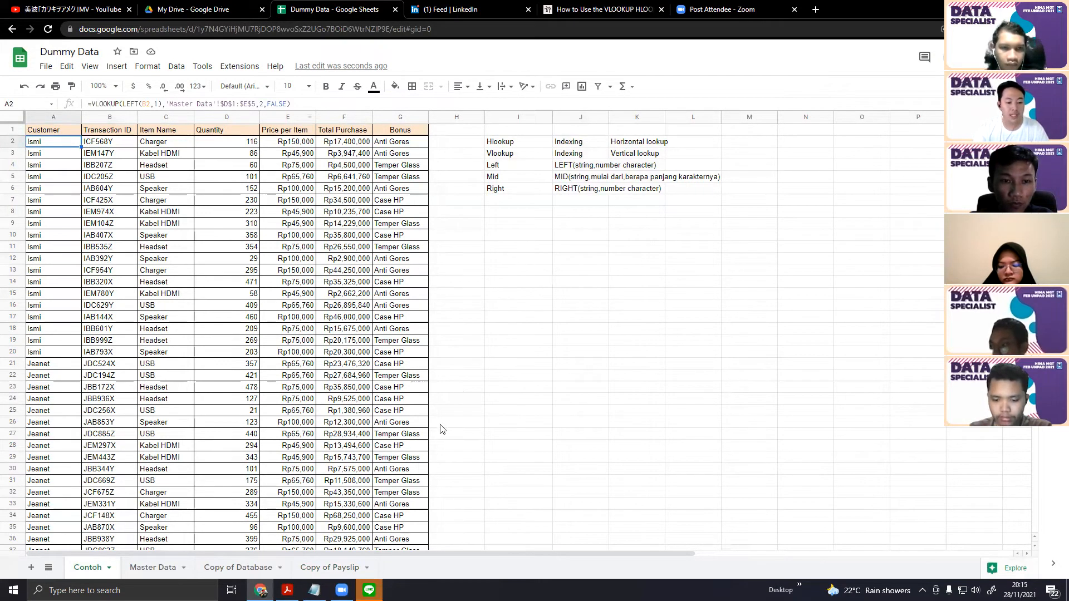
mouse_move(53, 130)
mouse_down()
mouse_move(288, 548)
mouse_move(400, 541)
mouse_up()
scroll(62, 284, up, 10)
click(62, 284)
key(Delete)
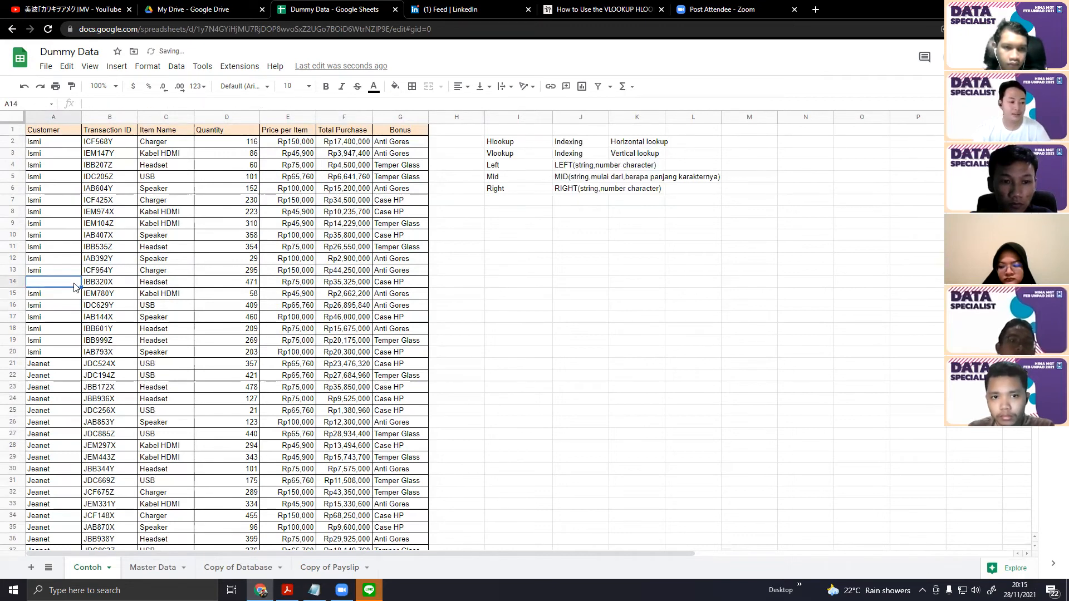
key(ctrl+z)
Select the Contoh table A1:G64 from the Customer header using Ctrl+Shift arrow keys
click(61, 130)
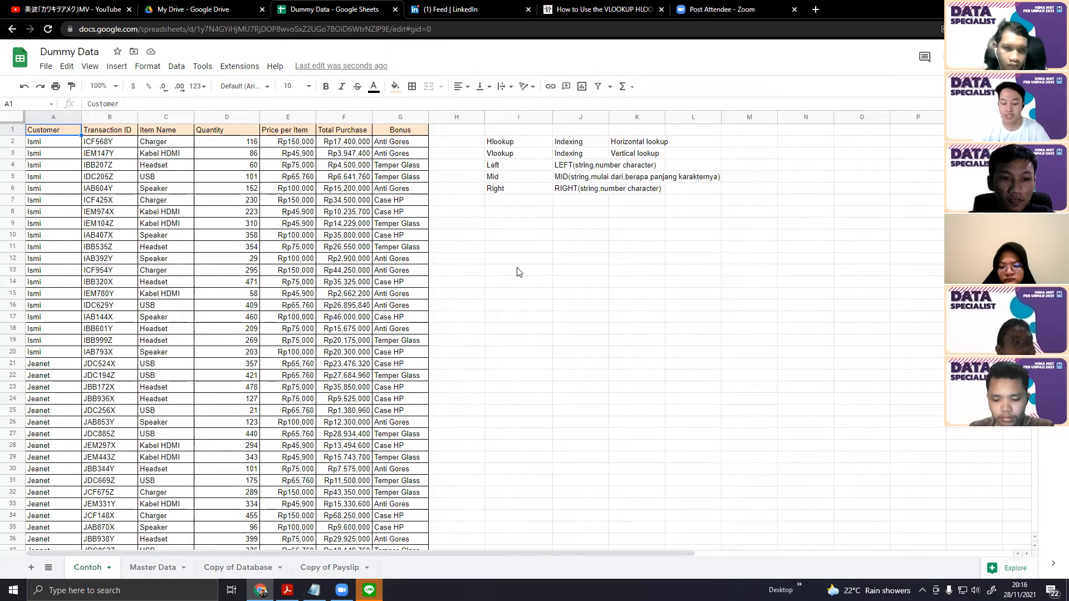
key(ctrl+shift+Down)
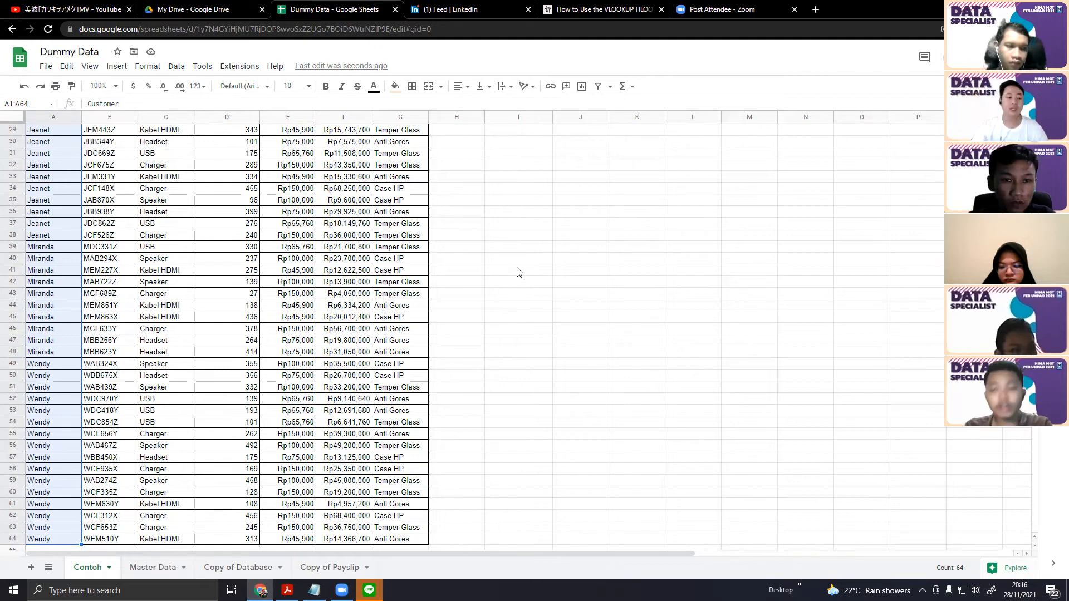
key(ctrl+shift+Right)
key(ctrl+shift+Left)
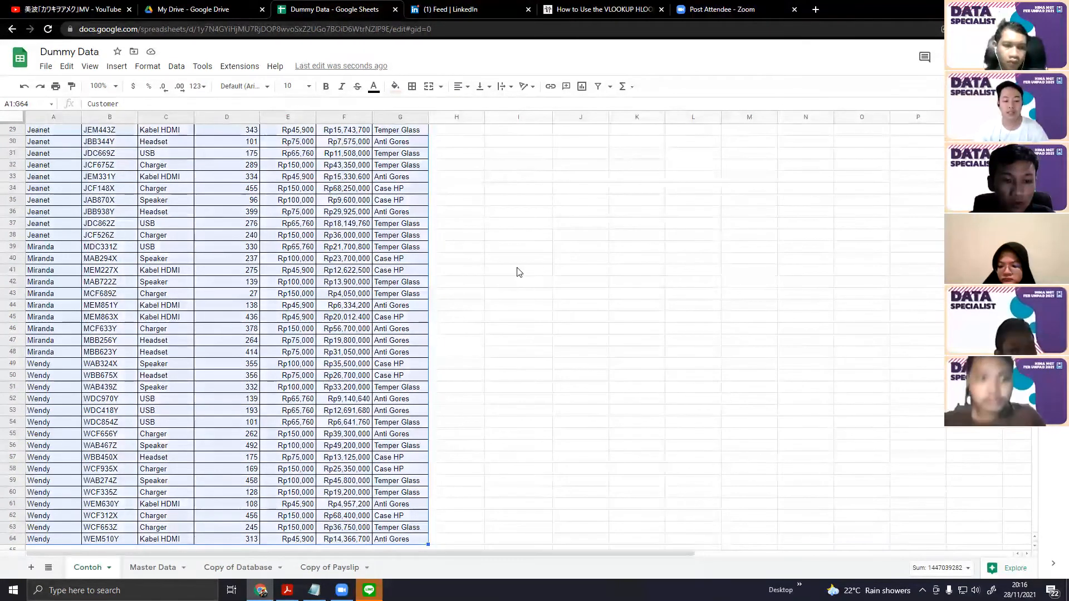
key(ctrl+shift+Down)
key(ctrl+Home)
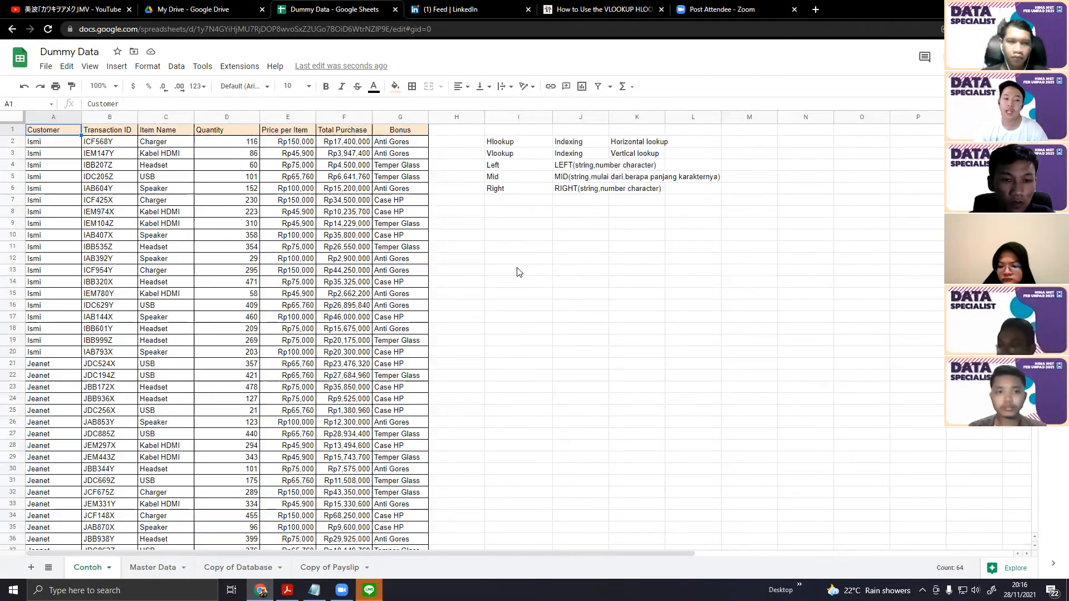
key(ctrl+shift+Down)
key(ctrl+shift+Right)
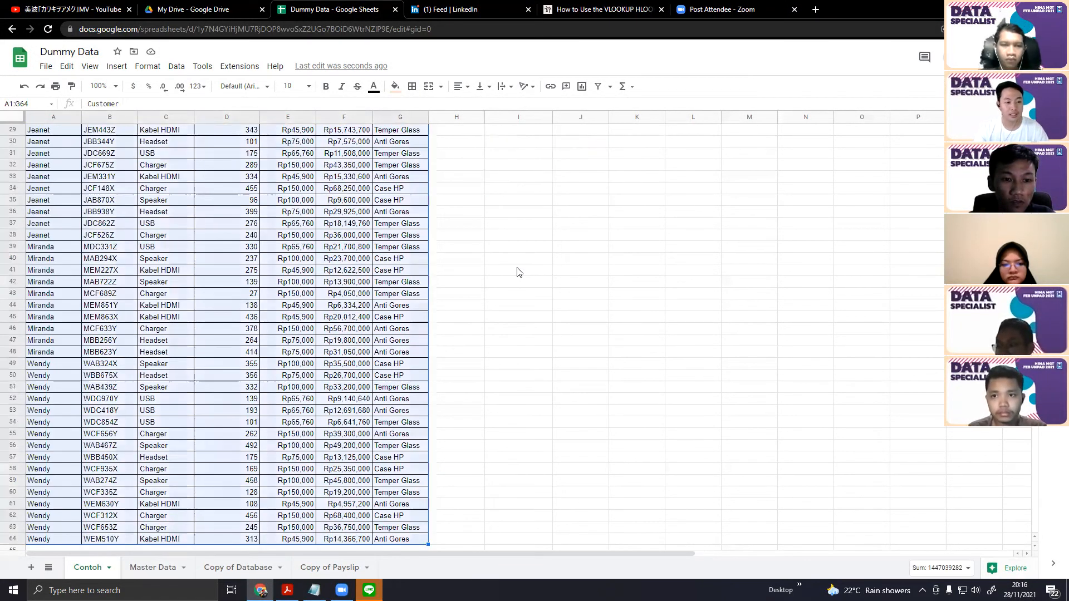
scroll(516, 268, up, 8)
scroll(516, 268, up, 2)
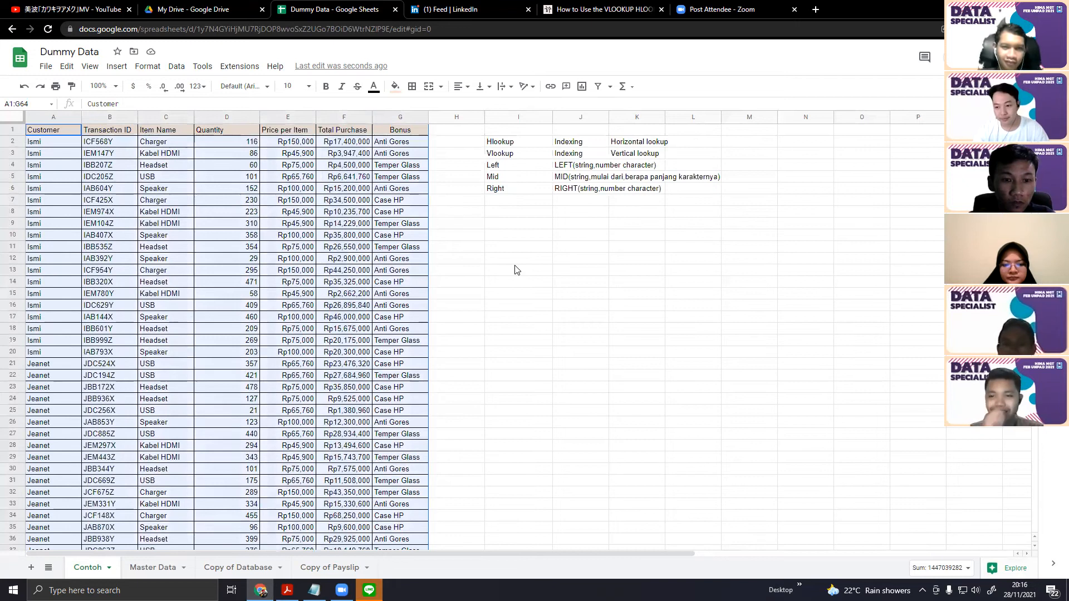
scroll(245, 387, down, 3)
scroll(245, 387, down, 9)
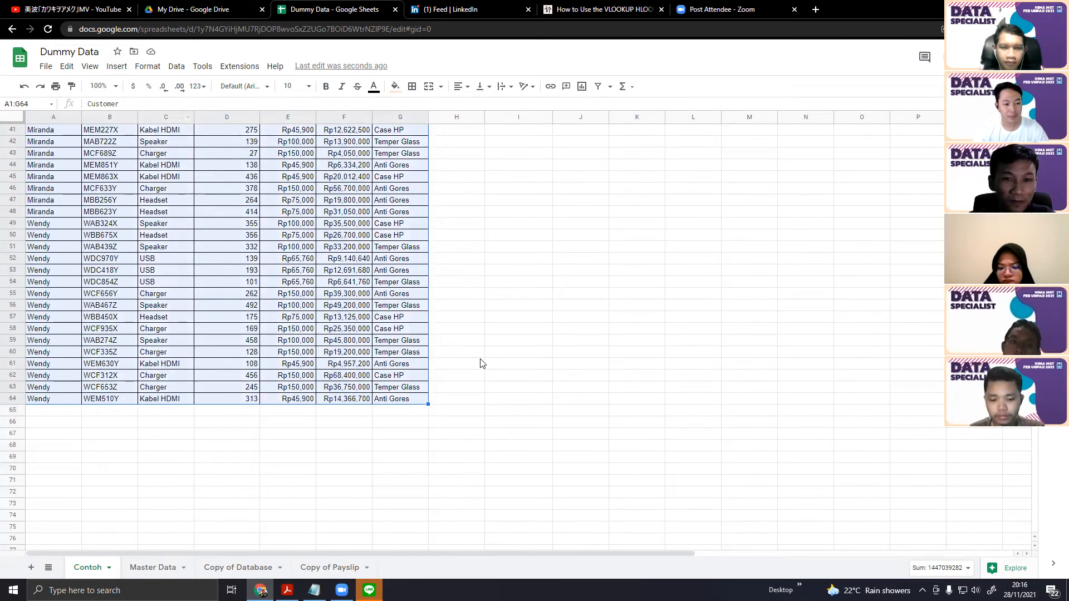
scroll(479, 359, up, 7)
scroll(476, 356, up, 6)
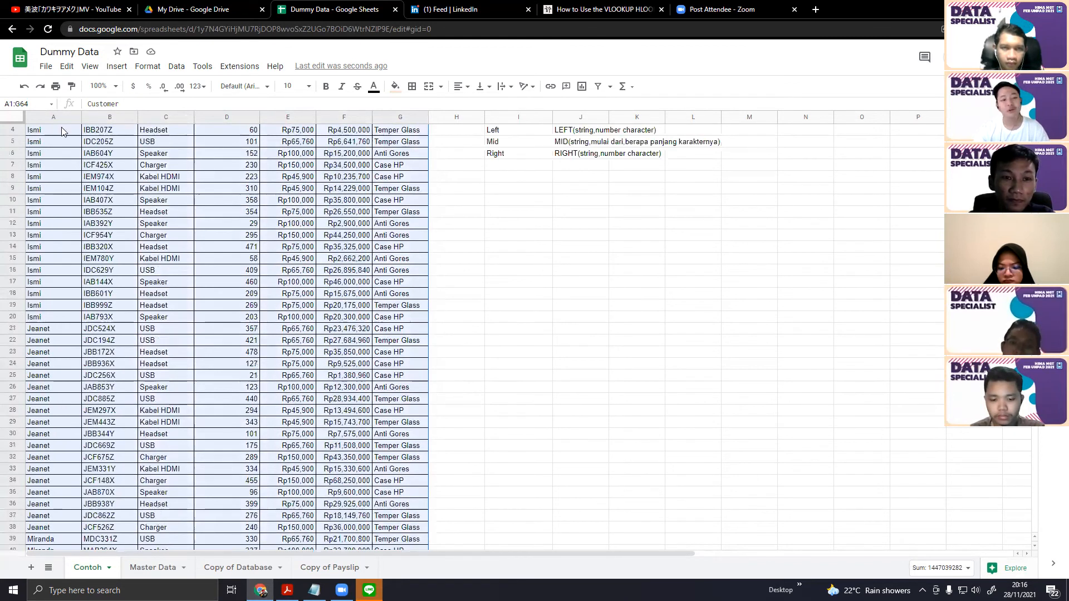
scroll(62, 131, up, 1)
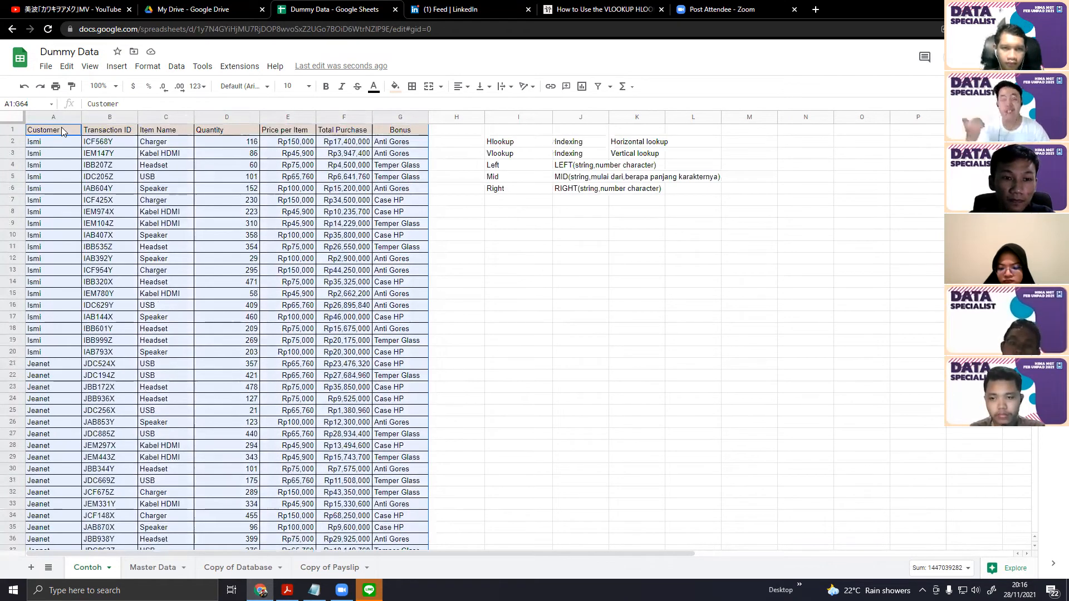
Practise extending the selection with Shift+arrows, then reselect the full A1:G64 table
click(63, 132)
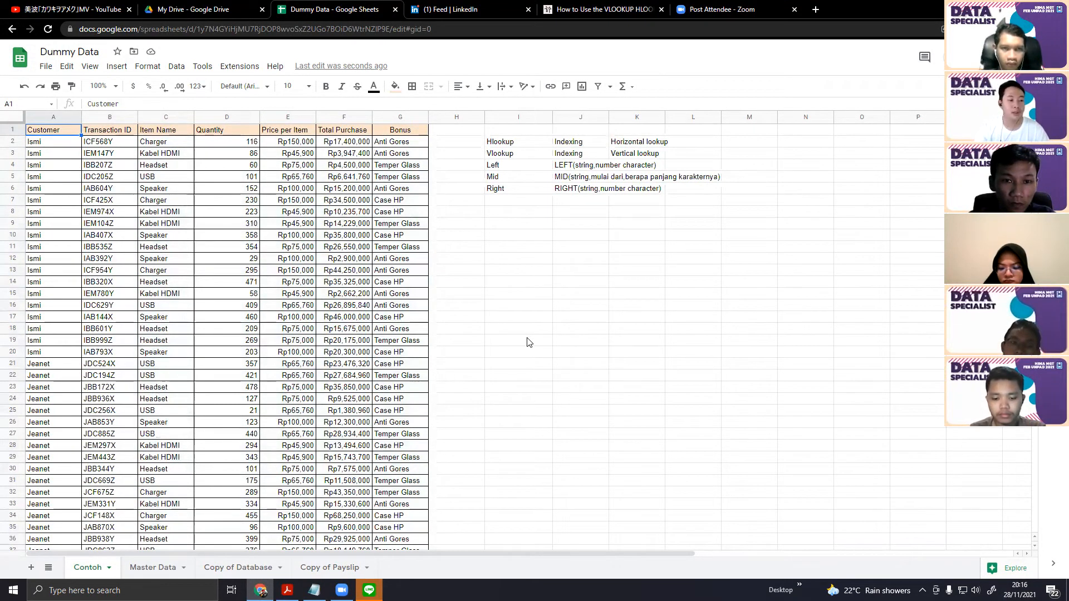
key(shift+Down)
key(shift+Down)
key(shift+Down)
key(shift+Down)
key(shift+Down)
key(shift+Down)
key(shift+Right)
key(shift+Right)
key(shift+Right)
key(shift+Right)
key(shift+Down)
key(shift+Down)
key(shift+Down)
key(shift+Down)
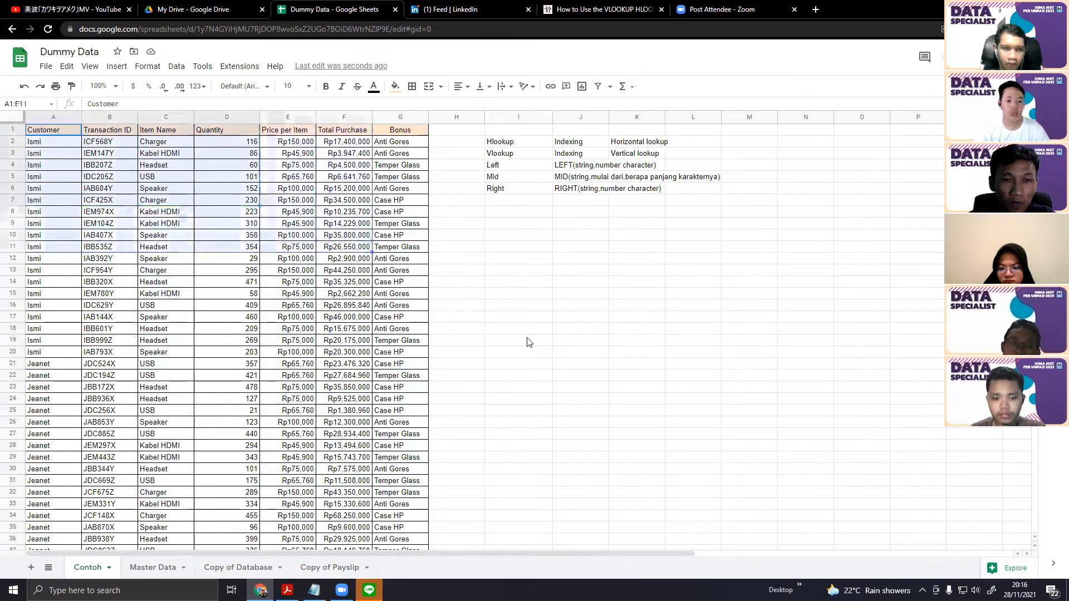
drag(456, 234, 679, 332)
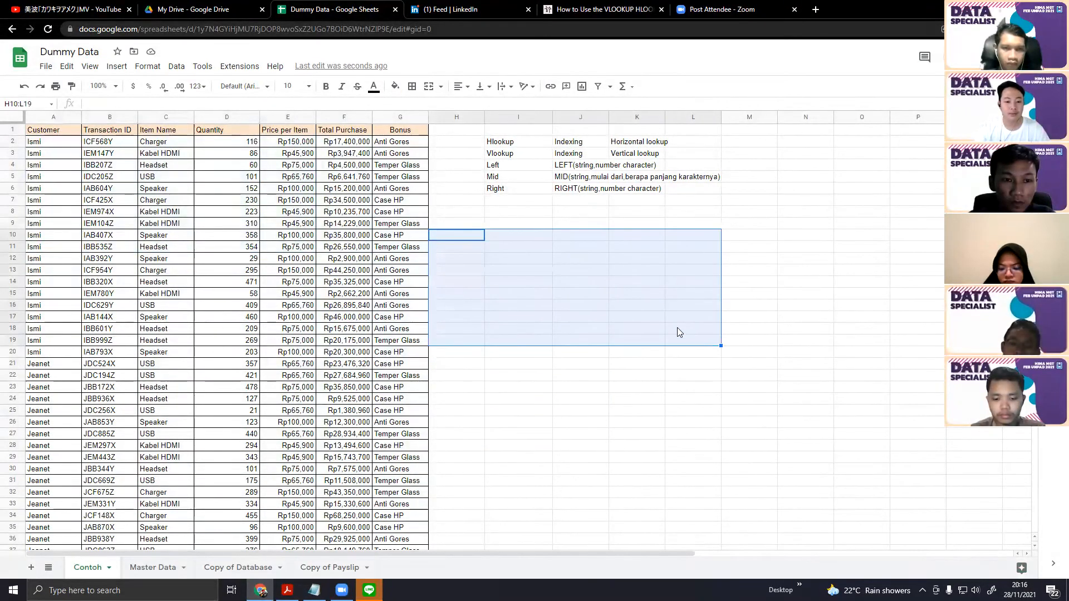
click(523, 281)
click(72, 143)
click(73, 133)
key(shift+Down)
key(shift+Down)
key(shift+Down)
key(shift+Down)
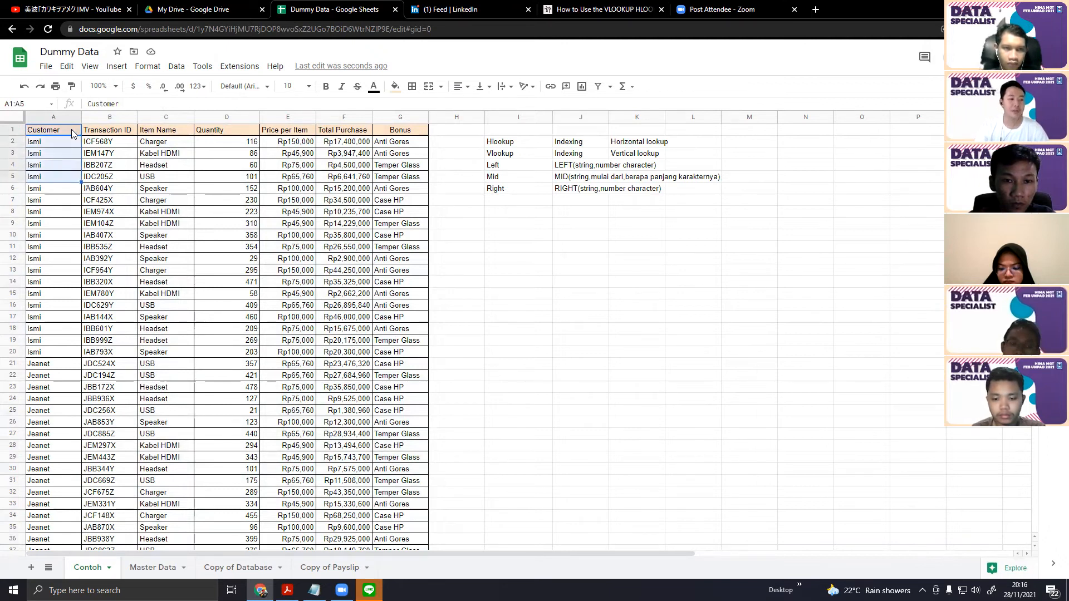
key(shift+Right)
key(shift+Right)
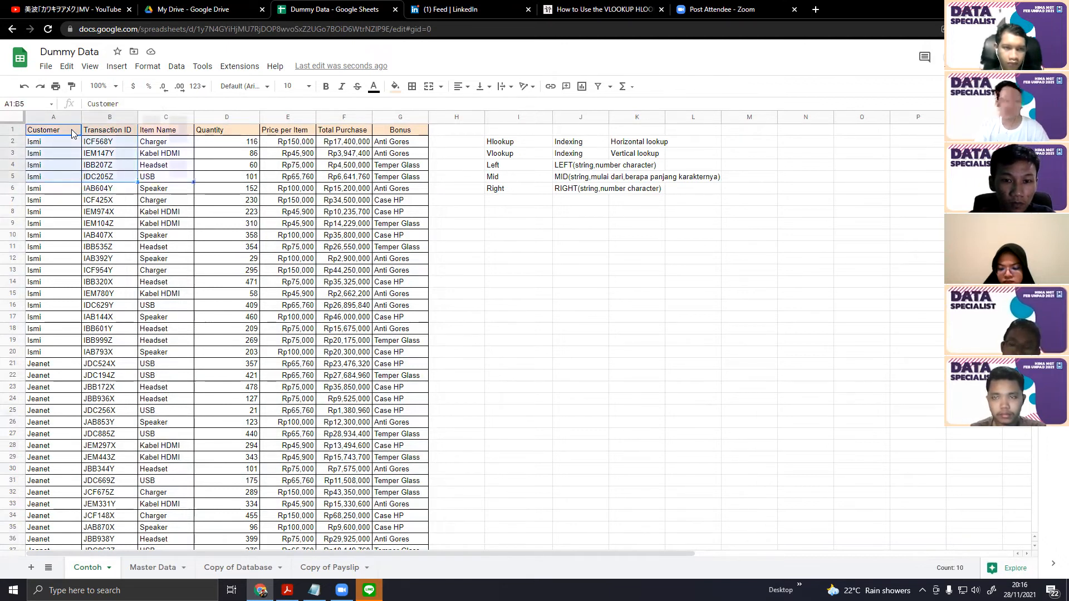
key(shift+Down)
key(shift+Right)
key(shift+Right)
key(shift+Right)
key(shift+Right)
key(shift+Left)
key(shift+Left)
key(shift+Left)
key(shift+Left)
key(shift+Left)
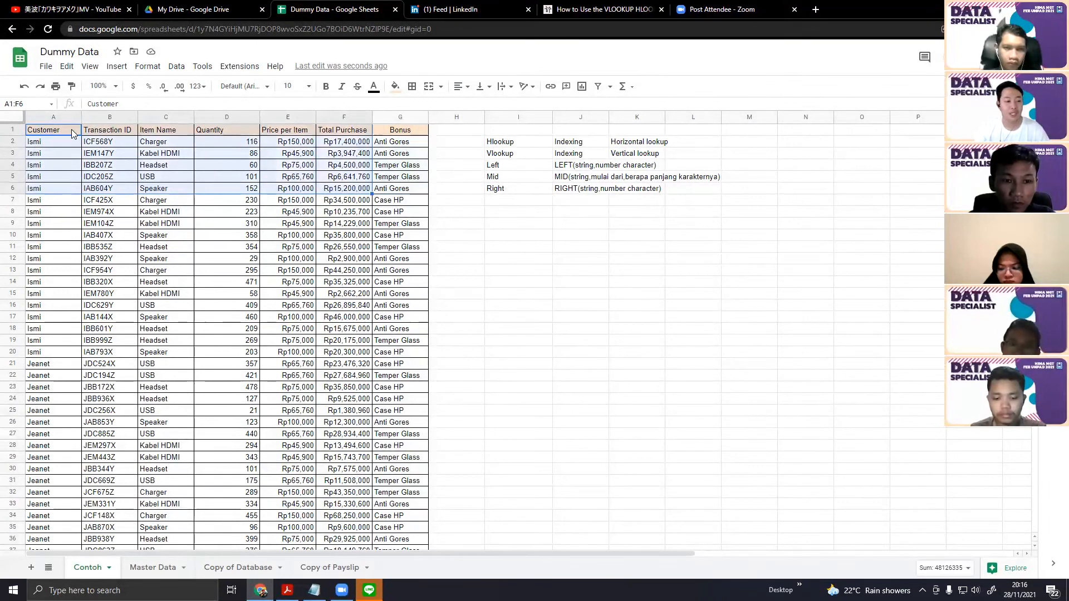
click(72, 130)
key(shift+Down)
key(shift+Down)
key(shift+Down)
key(shift+Down)
key(shift+Down)
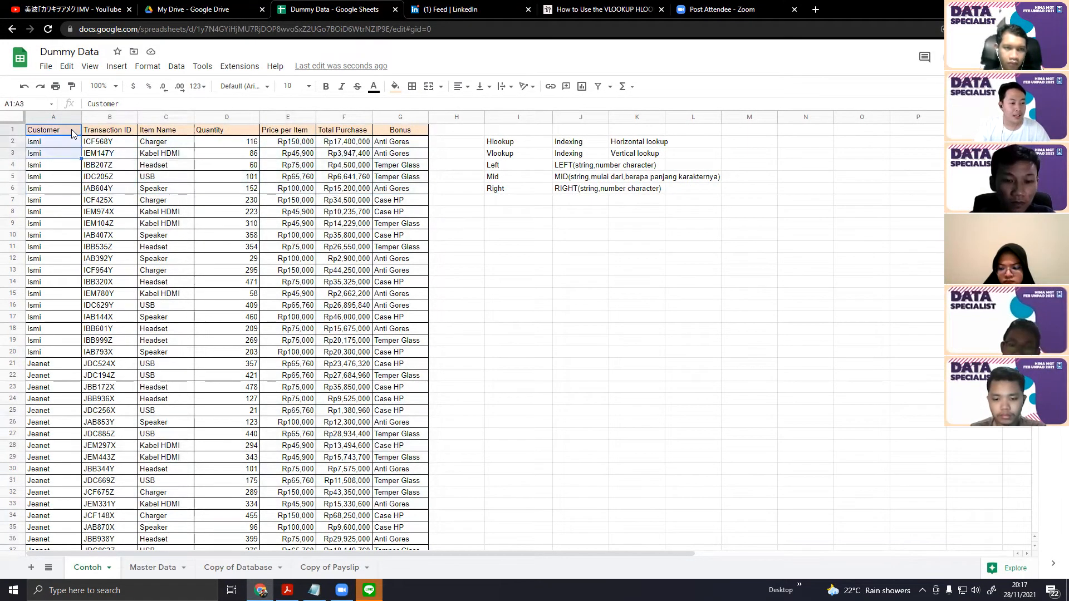
click(71, 129)
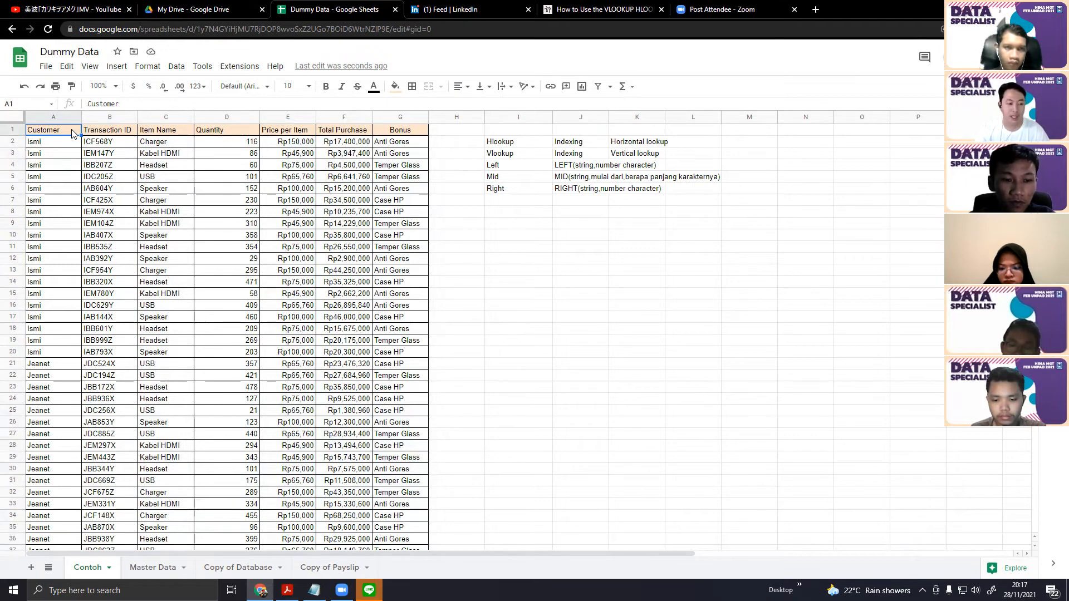
key(ctrl+Down)
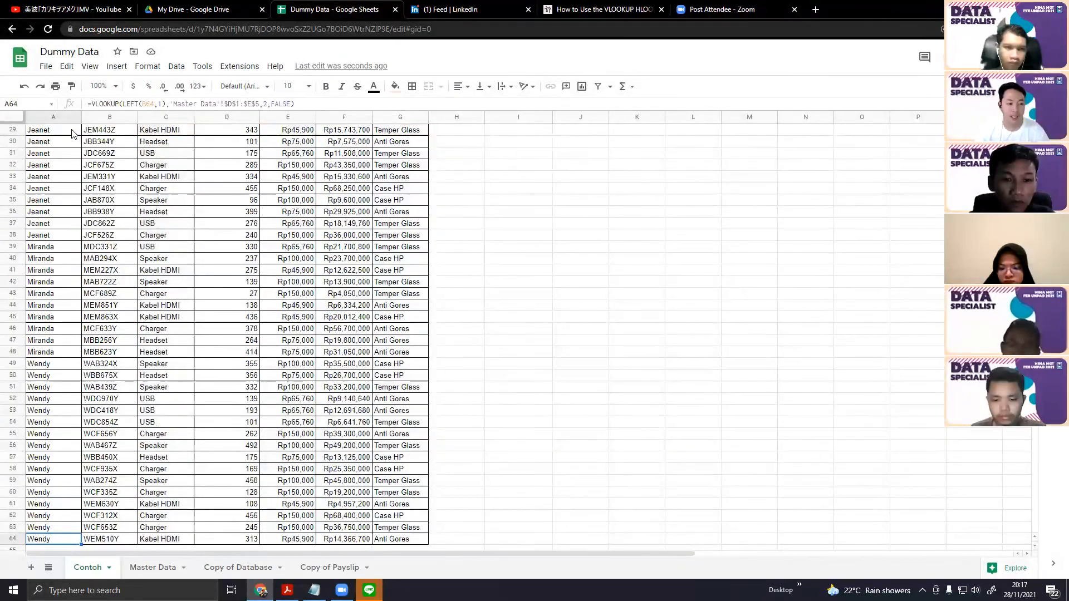
key(ctrl+Up)
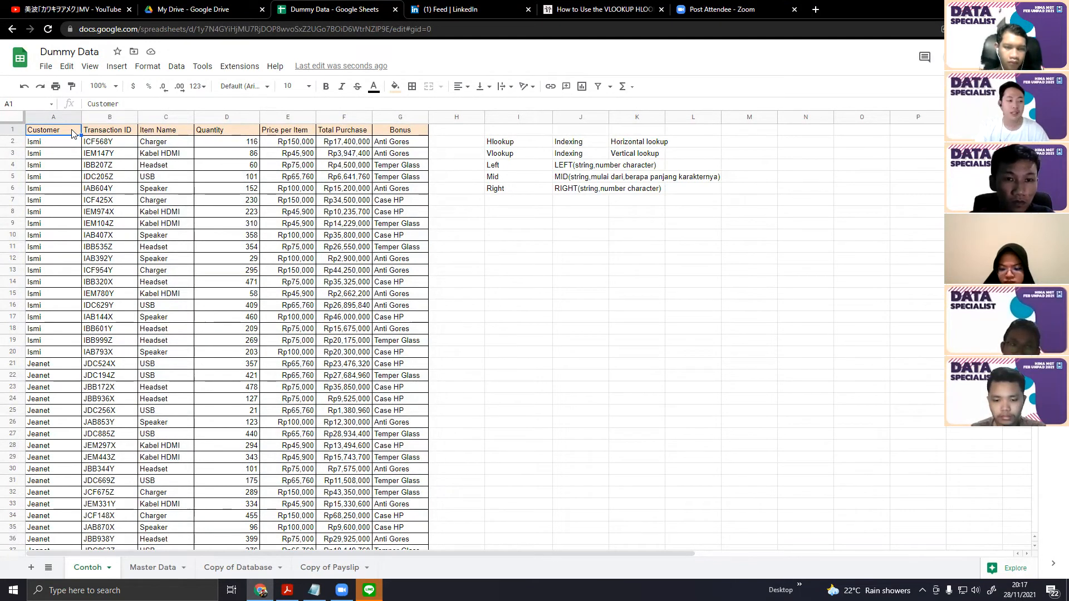
key(ctrl+shift+Right)
key(ctrl+shift+Down)
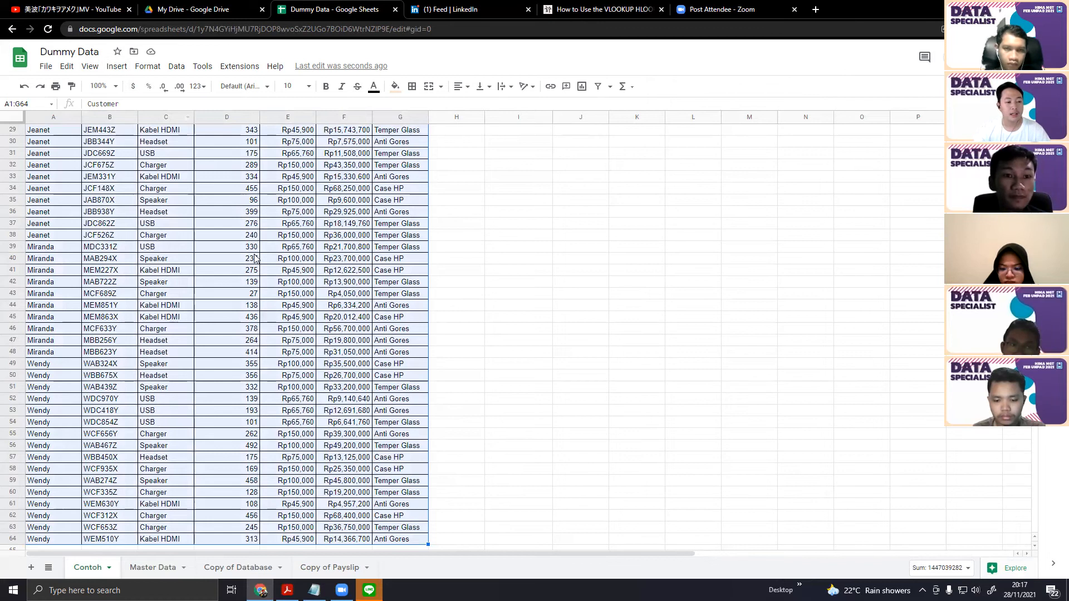
scroll(357, 334, up, 6)
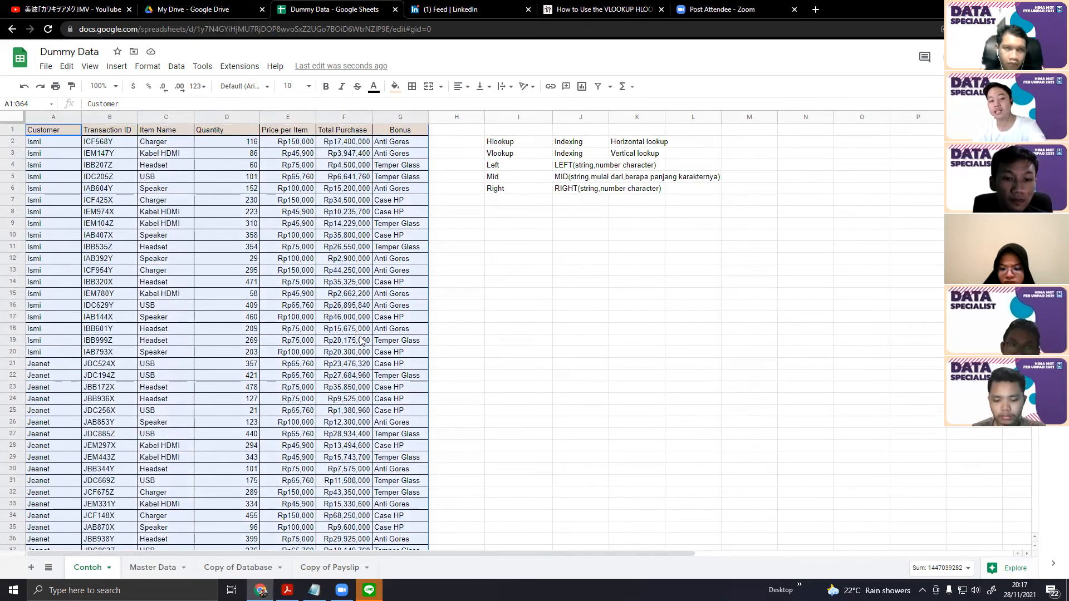
Insert a pivot table from Contoh!A1:G64 on a new sheet, Pivot Table 2
click(118, 67)
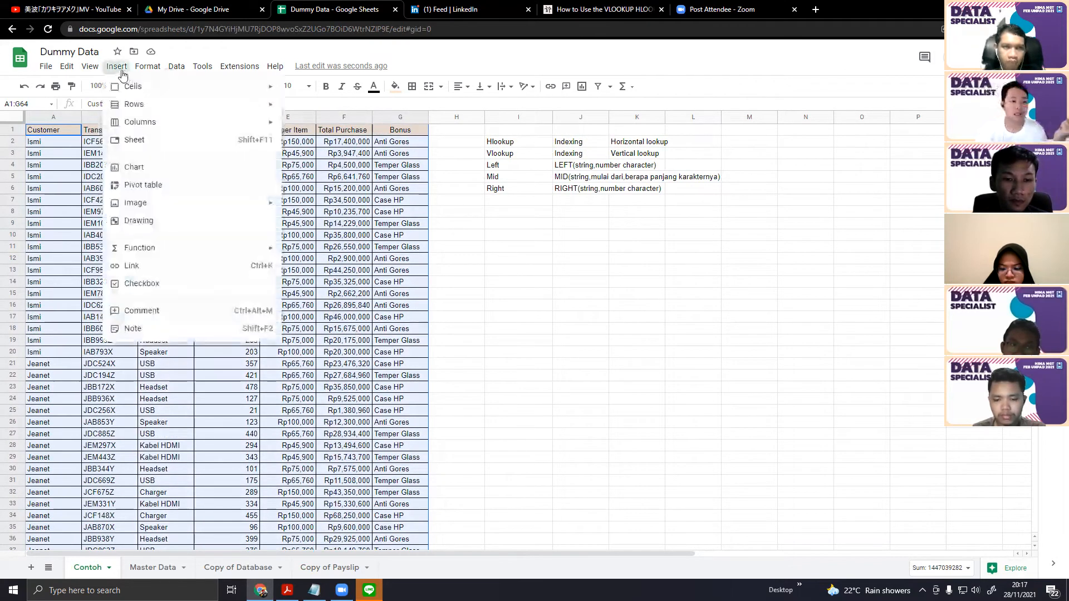
click(186, 185)
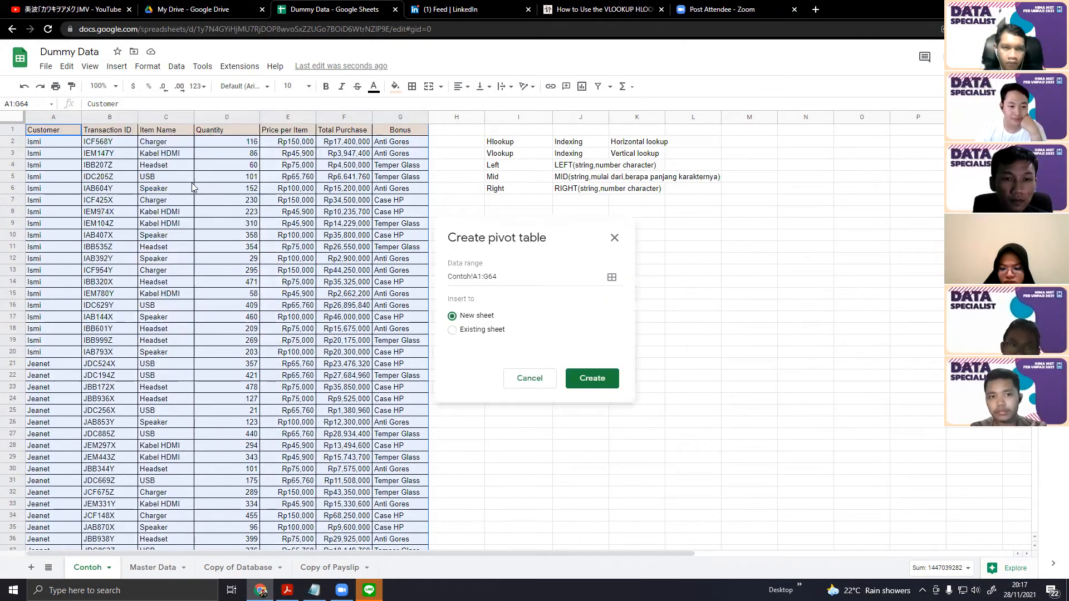
click(588, 381)
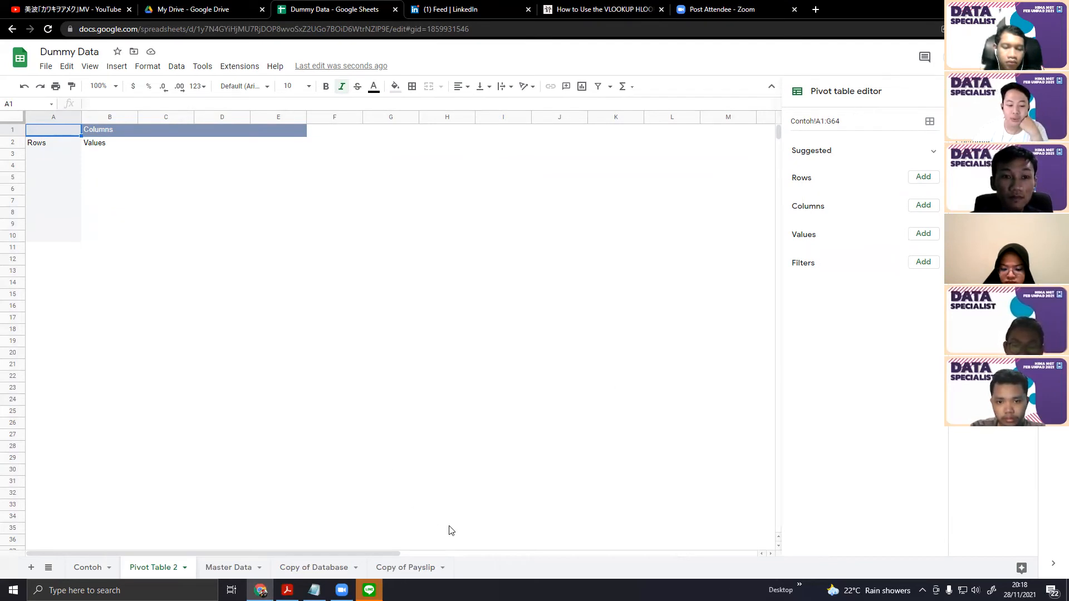
Add Customer to the pivot rows, then remove it again
click(88, 567)
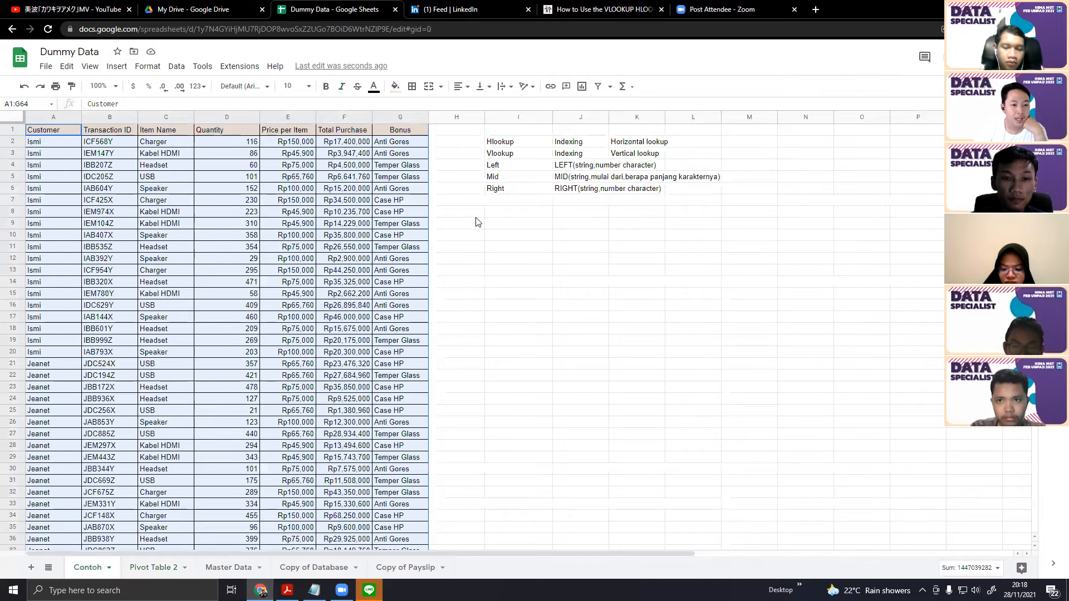
click(462, 272)
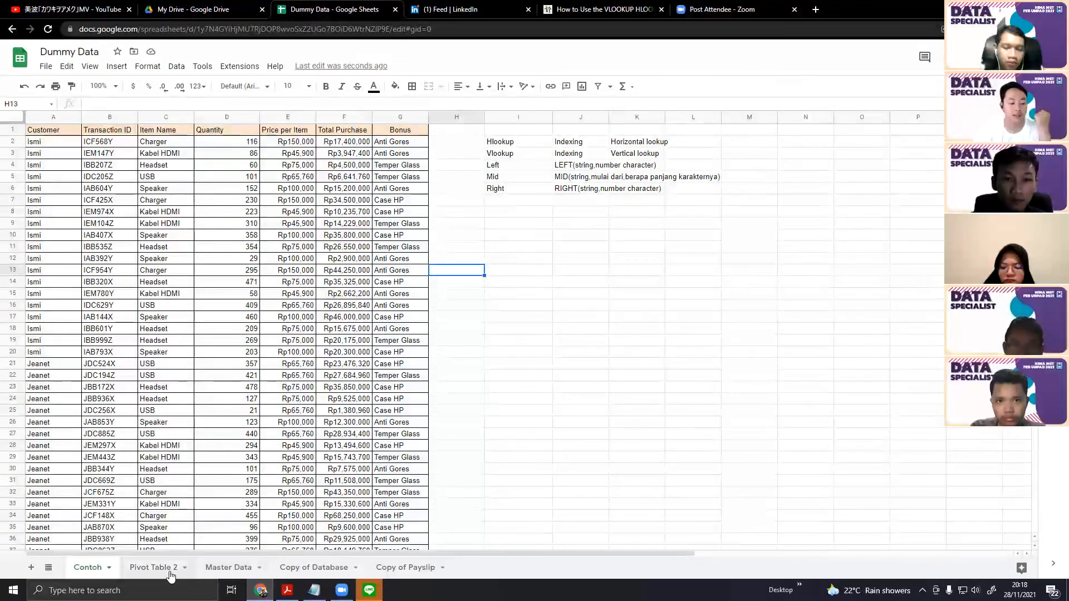
click(154, 567)
click(922, 177)
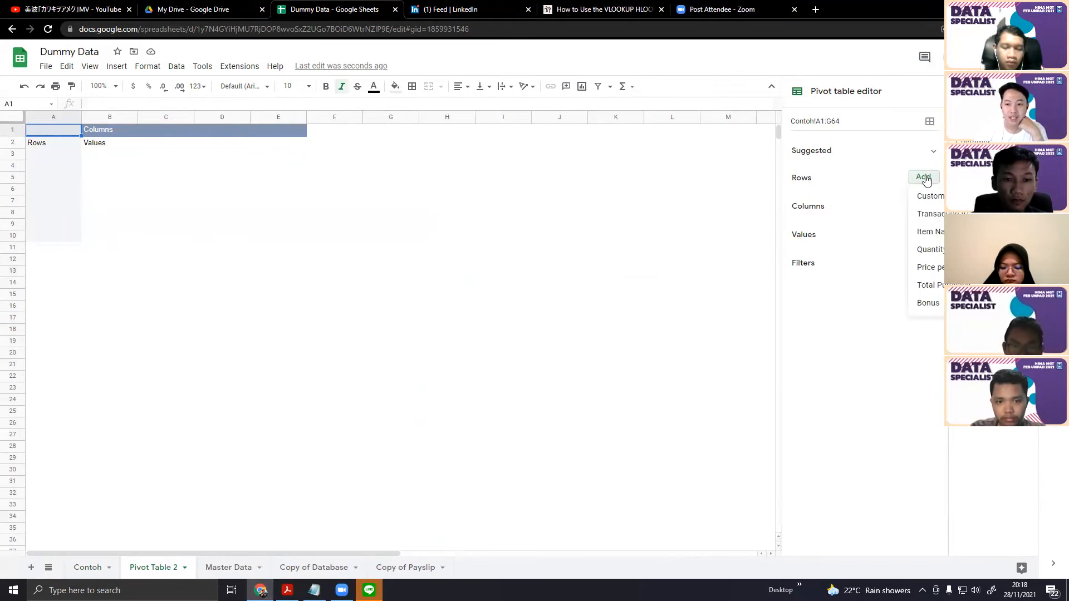
click(930, 197)
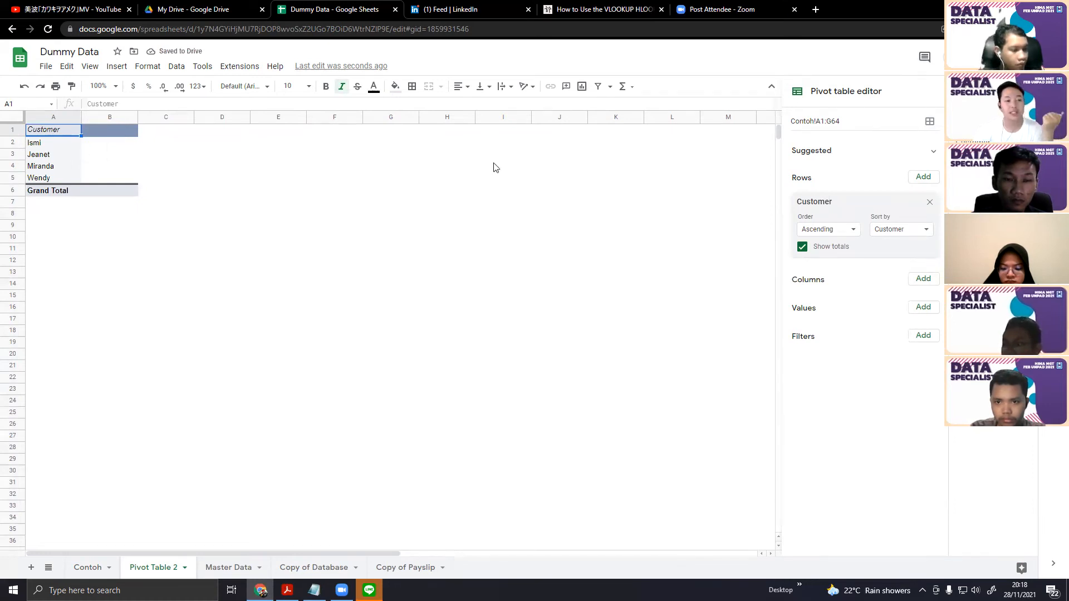
click(929, 202)
Try Customer as pivot columns, then set it back as rows listing Ismi, Jeanet, Miranda, Wendy
click(923, 205)
click(926, 223)
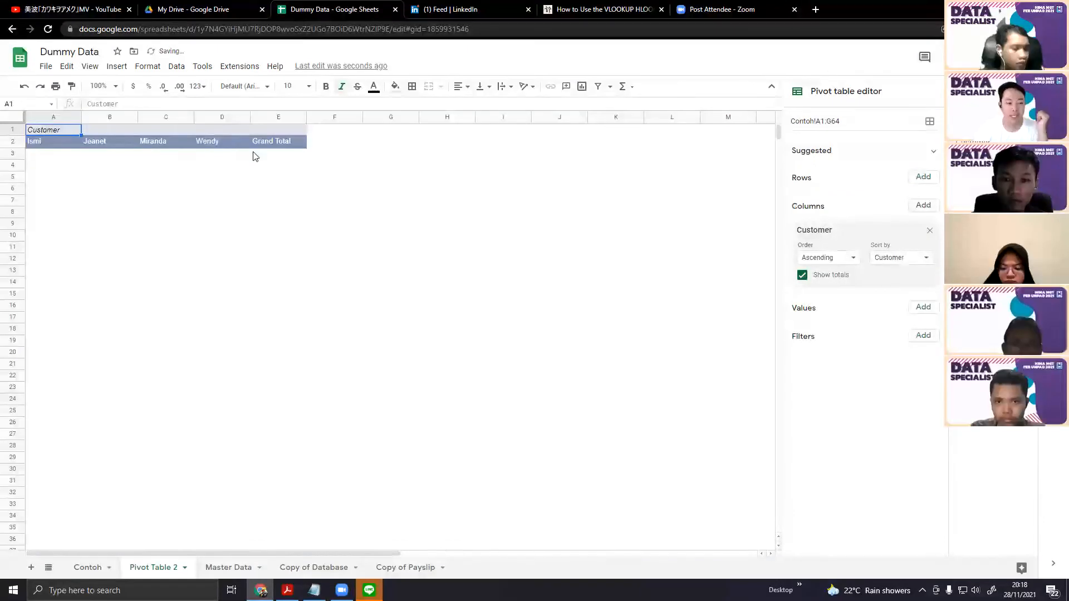
click(929, 231)
click(923, 177)
click(919, 194)
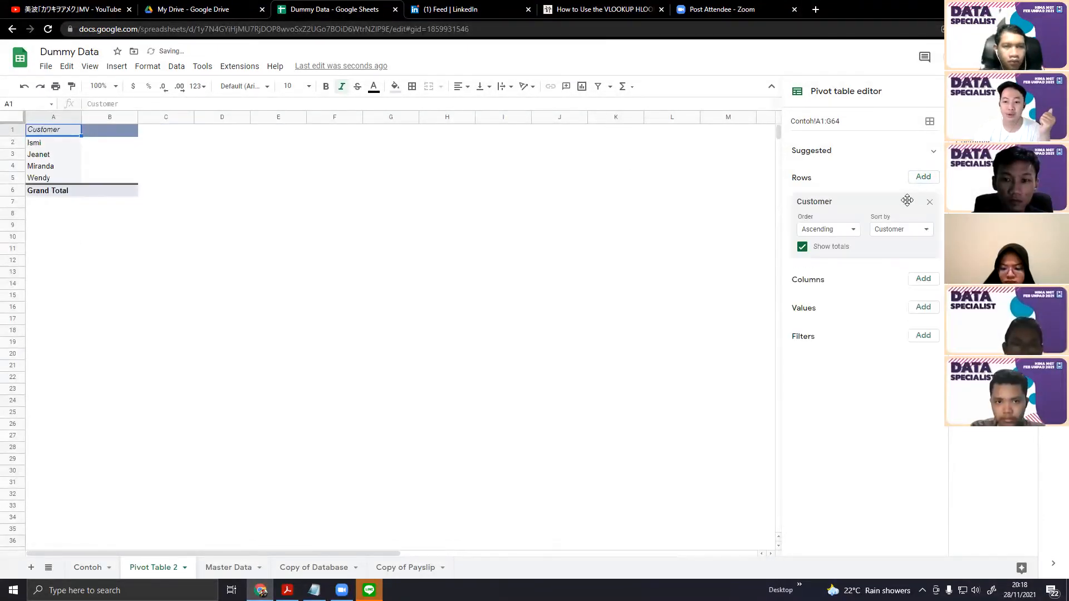
click(516, 191)
click(90, 131)
click(64, 133)
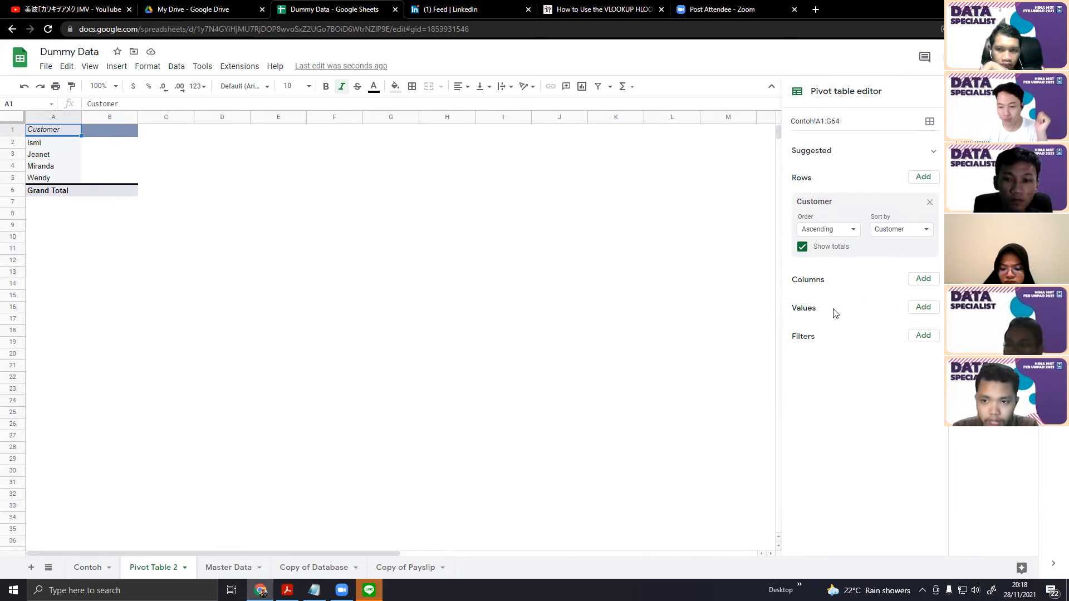
Add SUM of Total Purchase as a value and check per-customer totals, e.g. Wendy Rp440,322,980
click(926, 310)
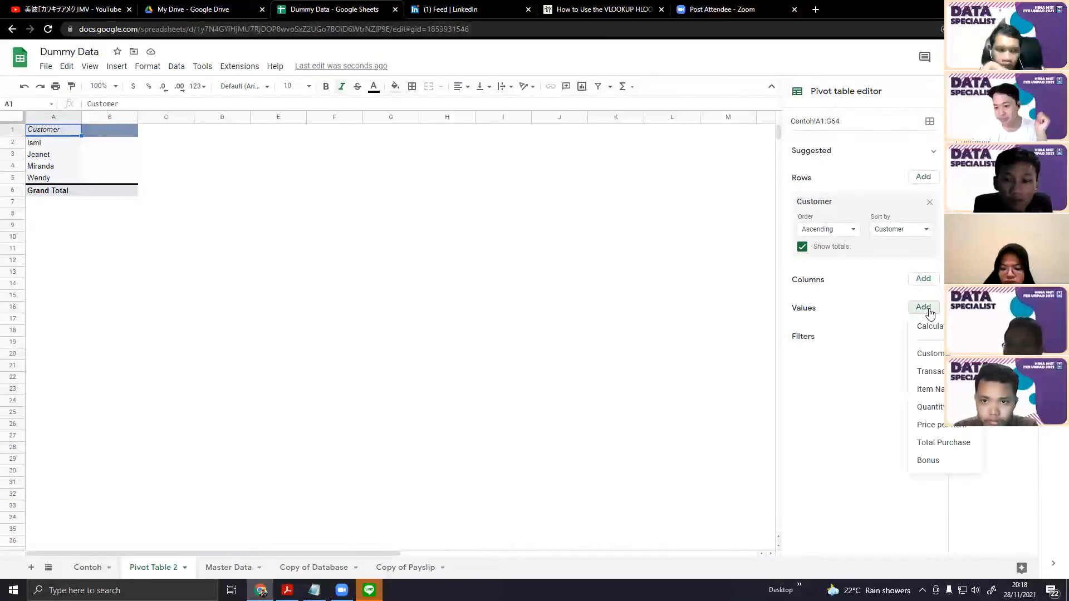
click(972, 449)
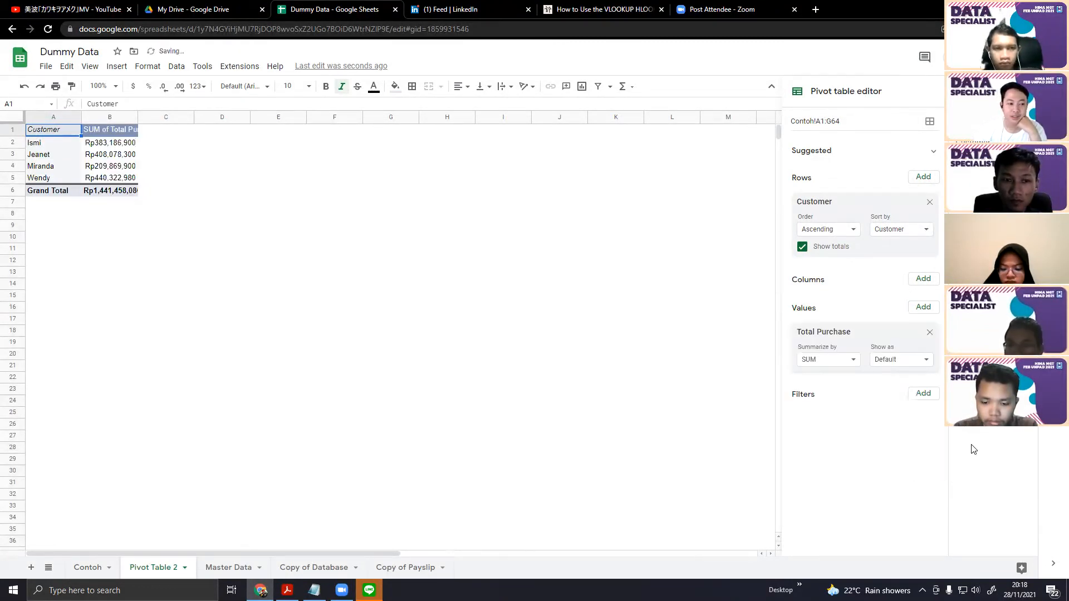
click(177, 166)
click(96, 144)
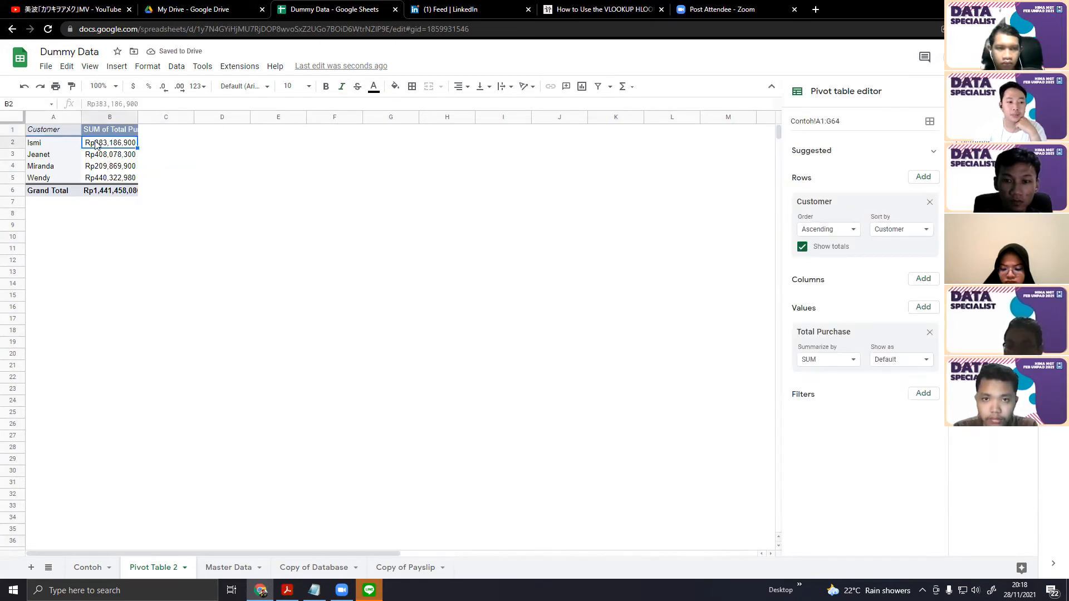
click(118, 158)
click(121, 179)
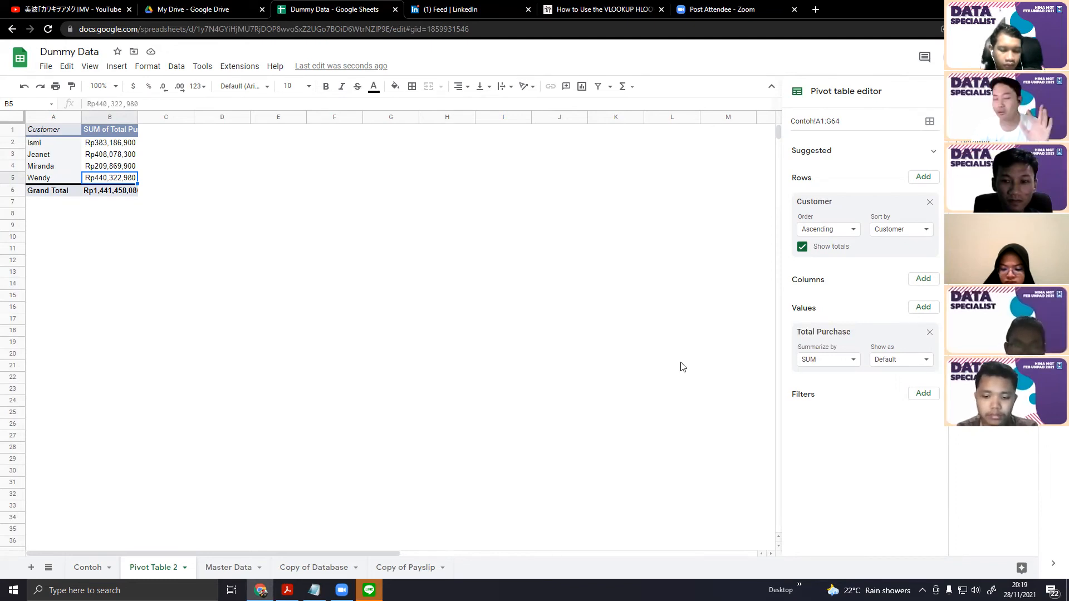
Add SUM of Quantity as a second value and check the sums, Grand Total 16282
click(924, 308)
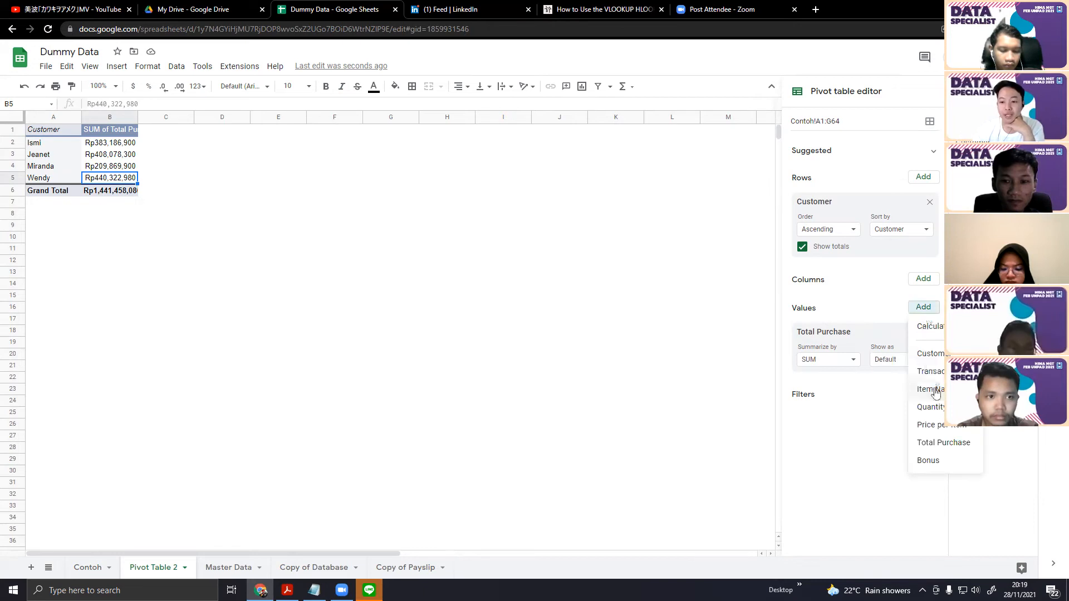
click(929, 407)
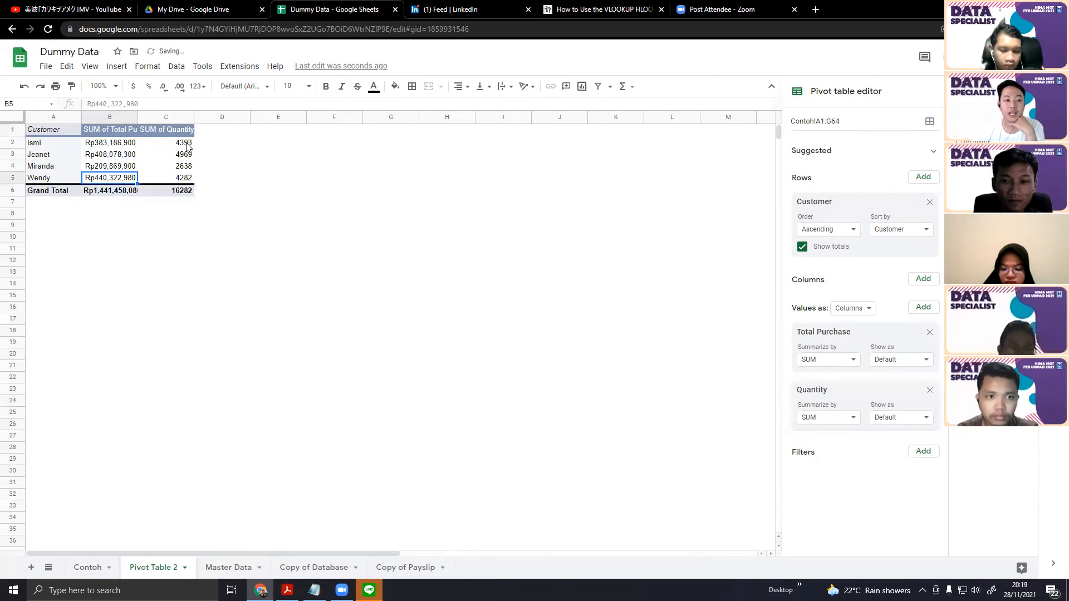
drag(186, 143, 186, 178)
click(210, 167)
click(170, 147)
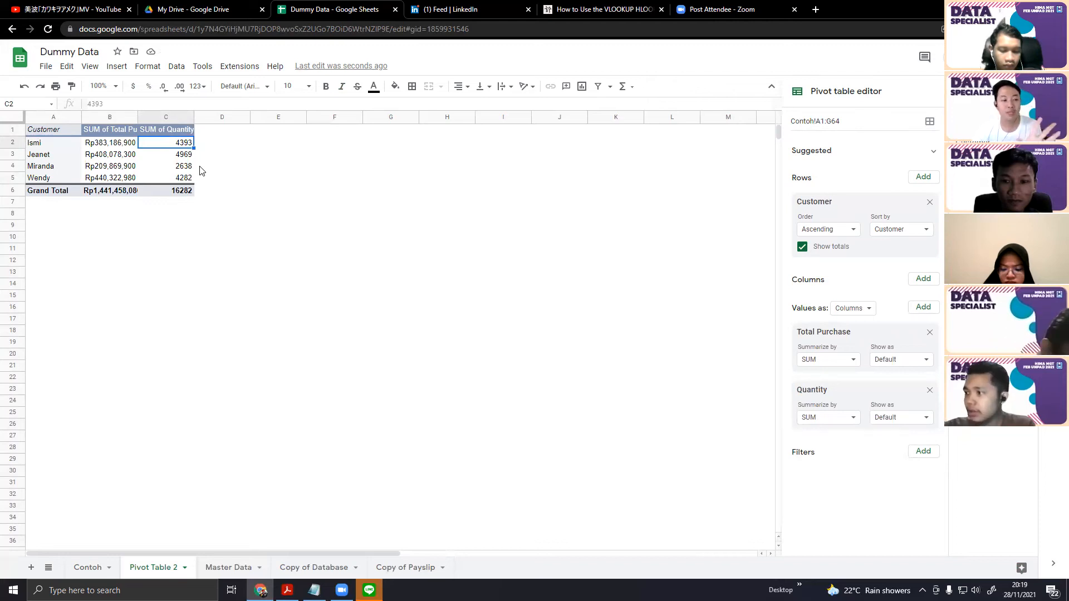
click(180, 178)
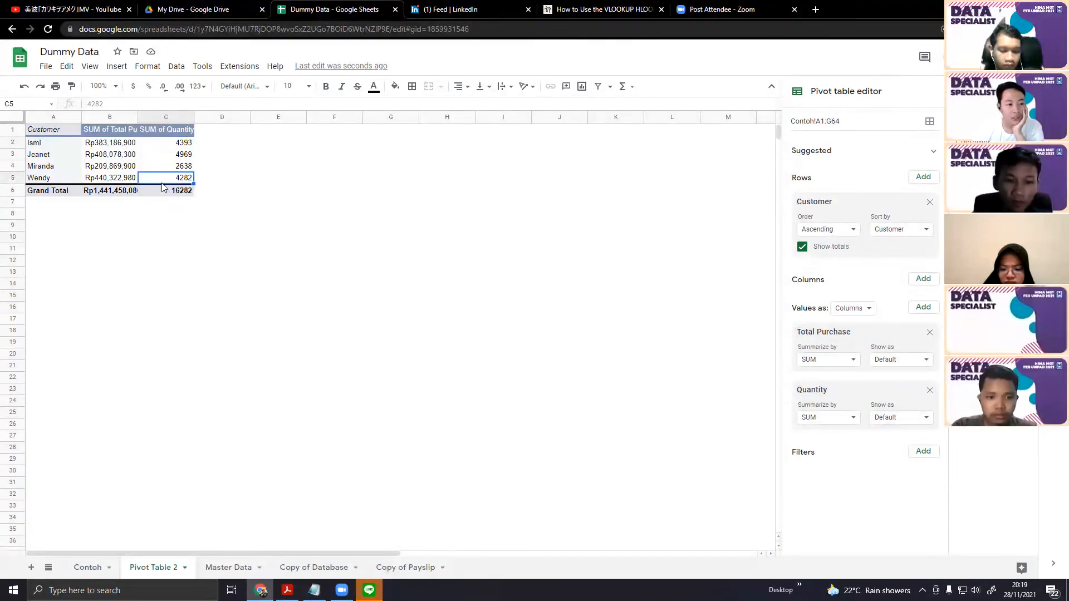
click(179, 167)
click(177, 156)
click(216, 162)
click(173, 143)
click(77, 145)
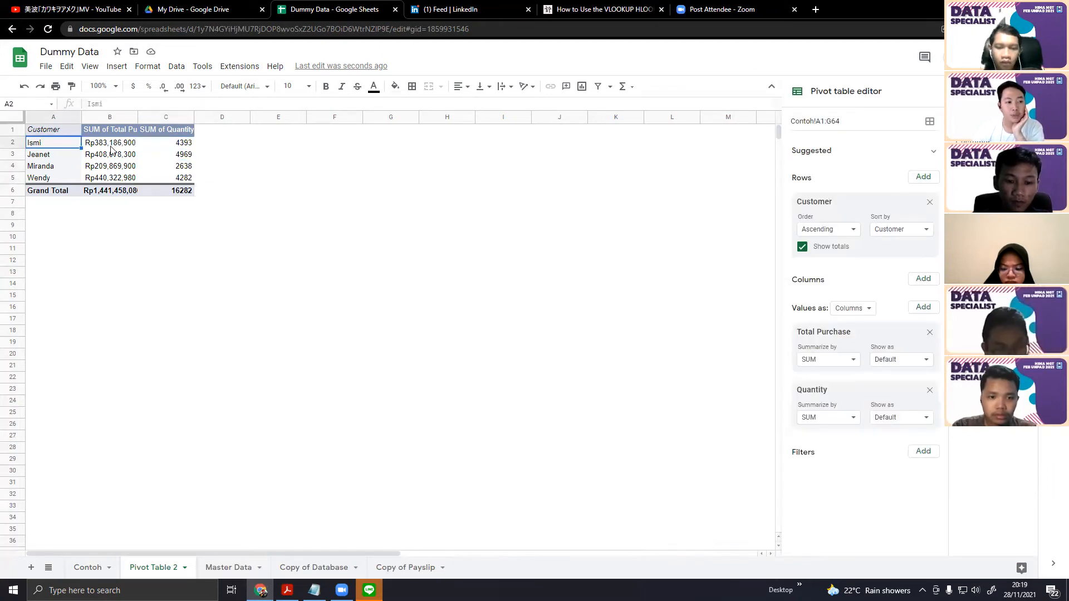
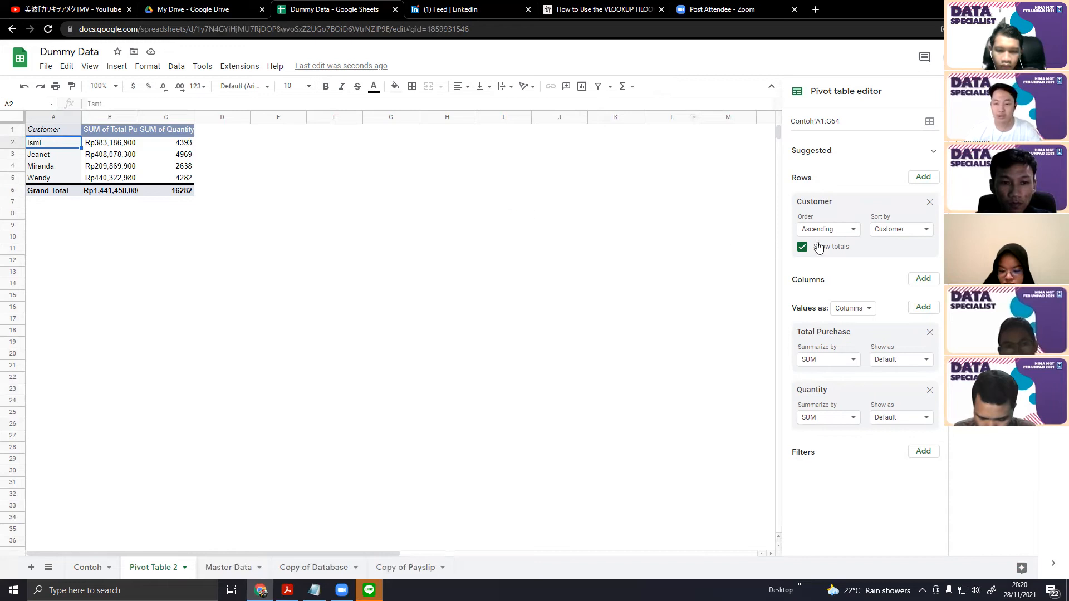
Remove the Total Purchase and Quantity values from the pivot, then reselect header cell A1
click(930, 333)
click(930, 333)
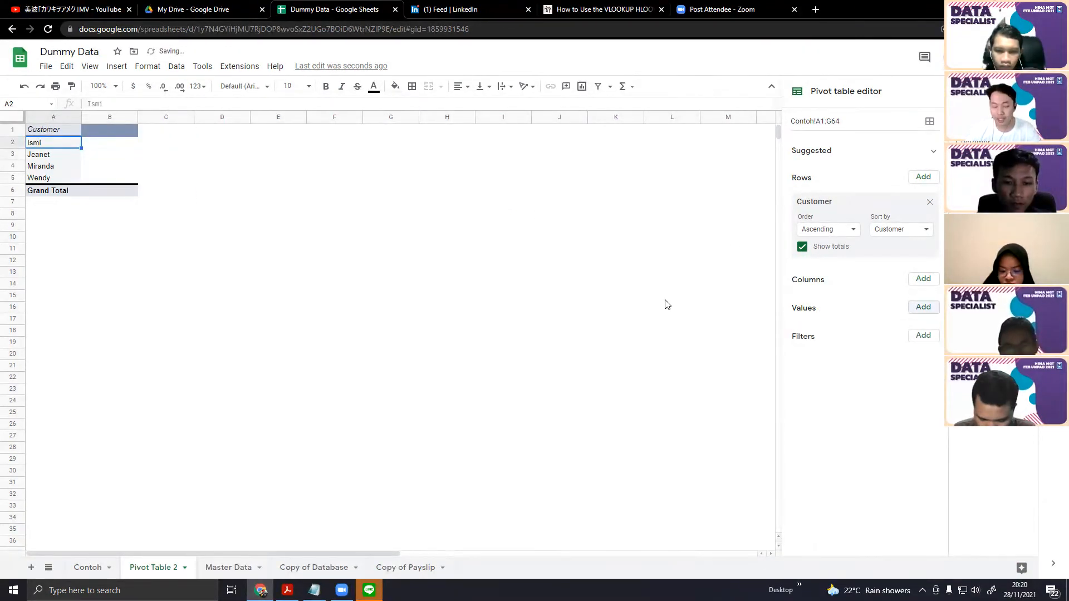
click(922, 308)
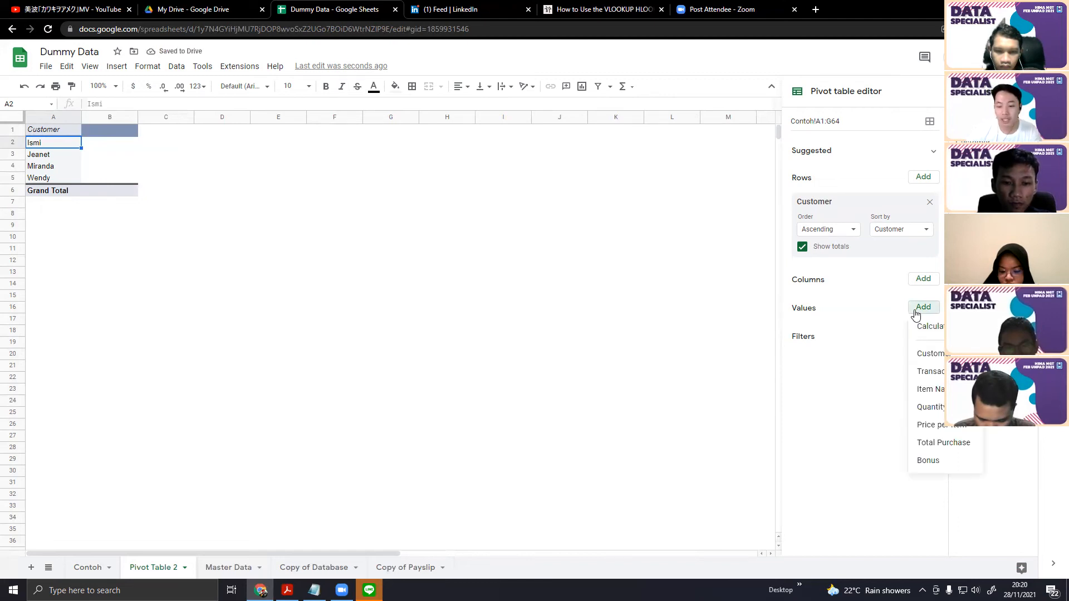
click(730, 342)
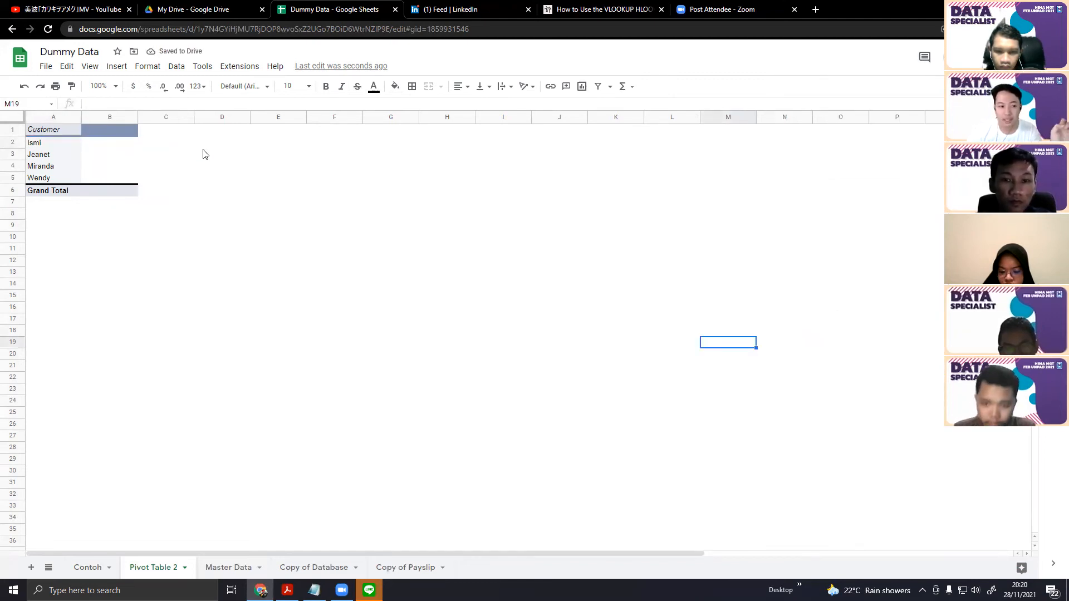
click(88, 147)
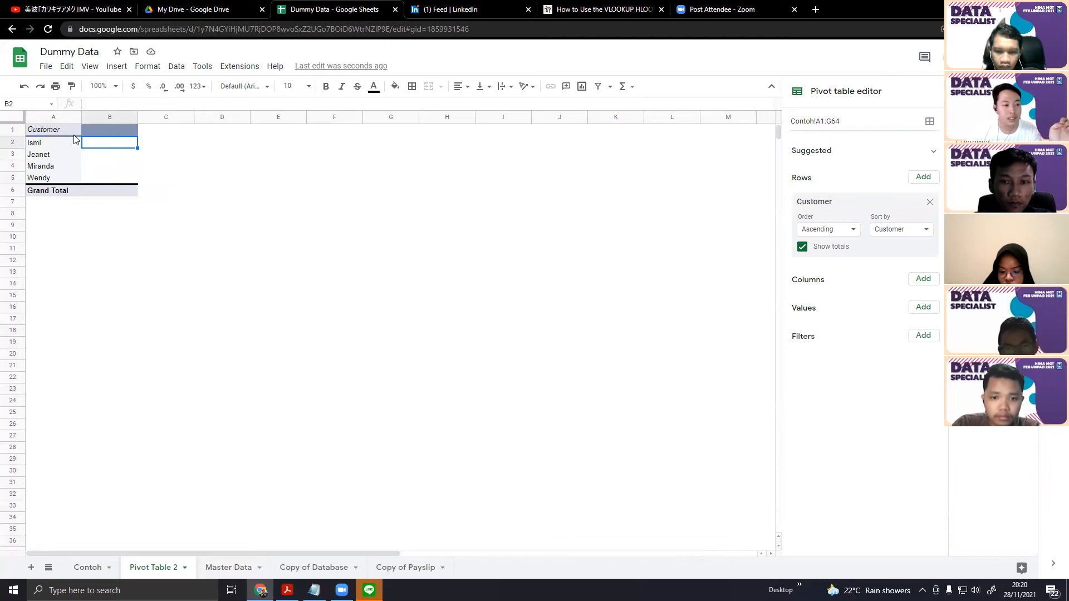
click(64, 134)
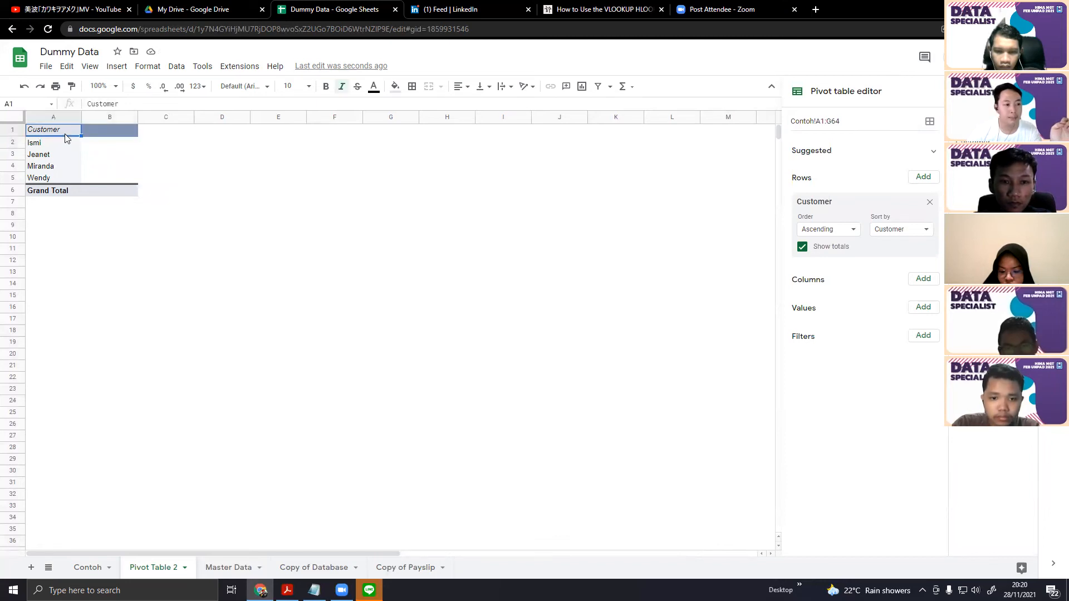
Re-add SUM of Total Purchase and SUM of Quantity, then check Miranda's totals
click(919, 309)
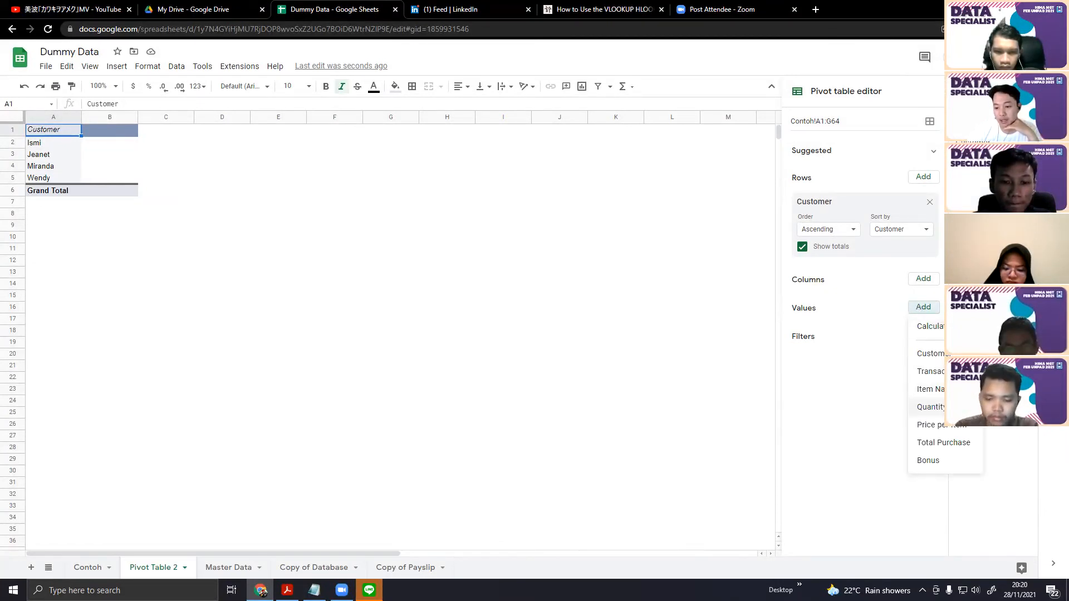
click(961, 444)
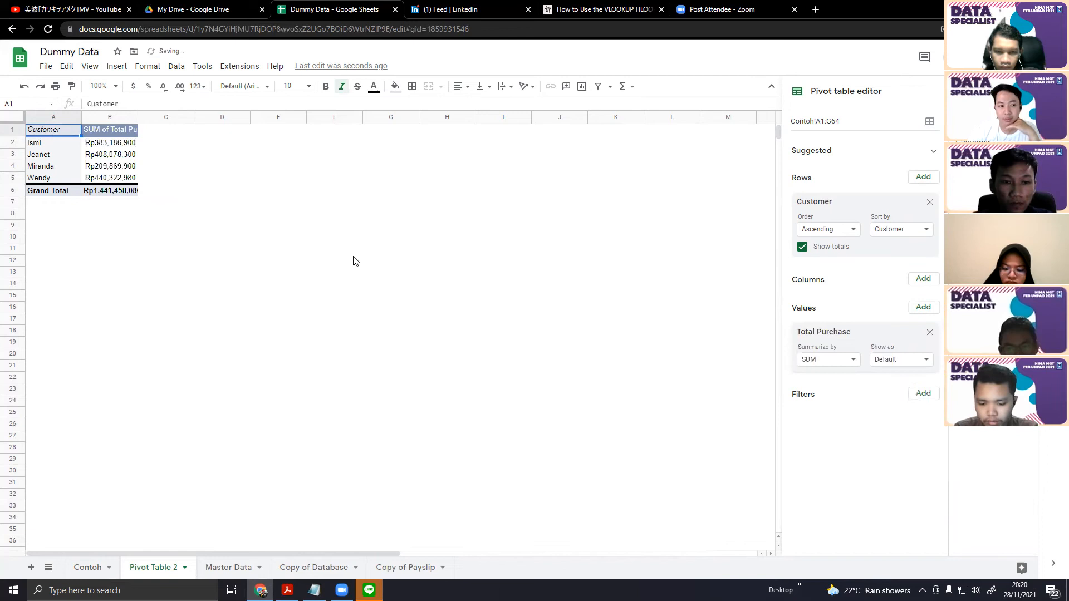
click(927, 310)
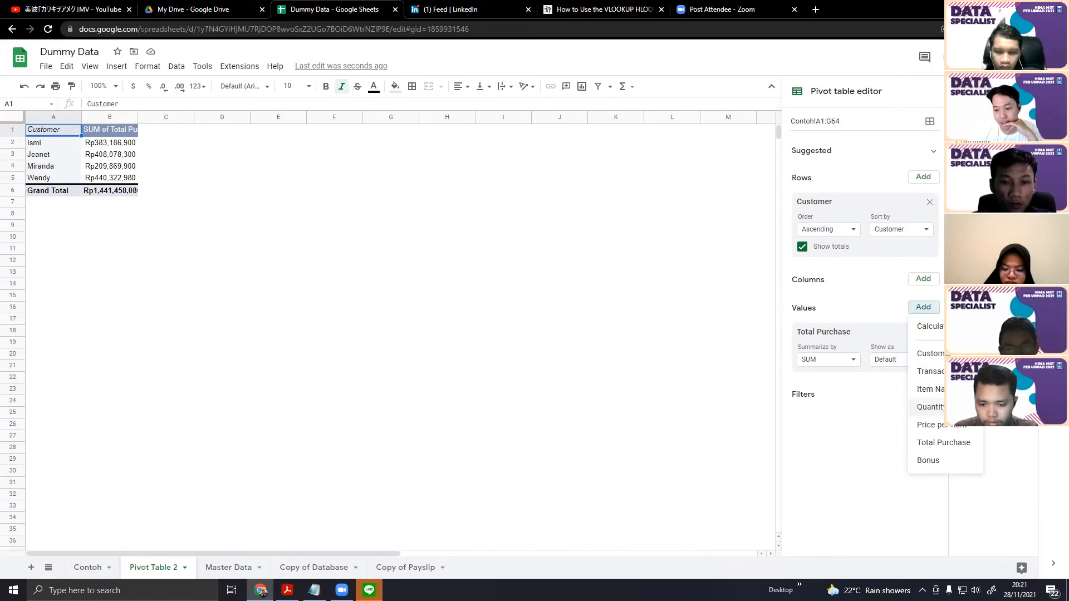
click(925, 407)
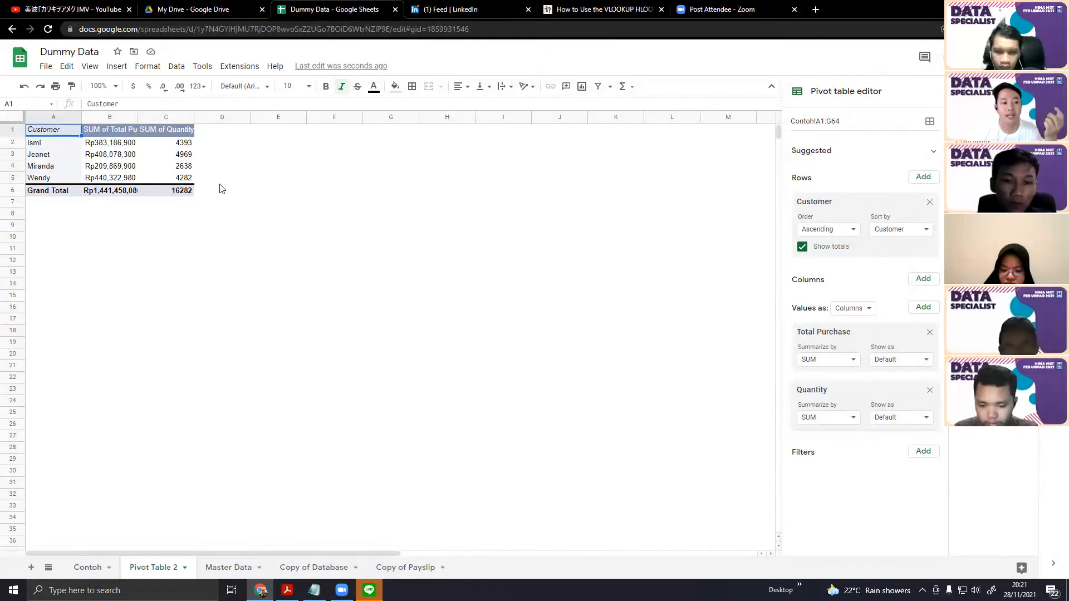
drag(110, 144, 114, 177)
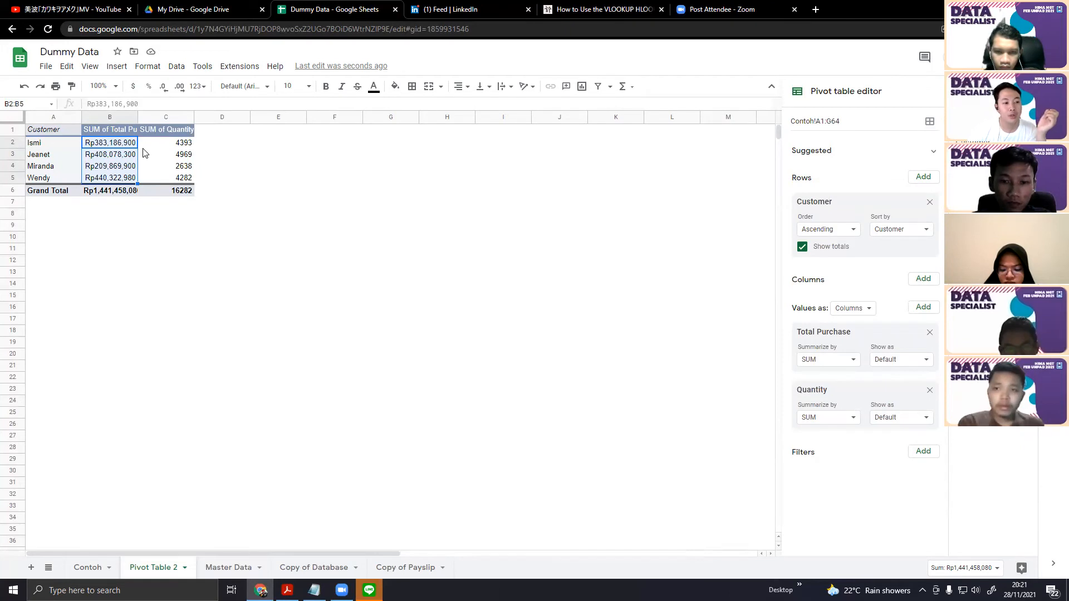
click(140, 167)
click(120, 170)
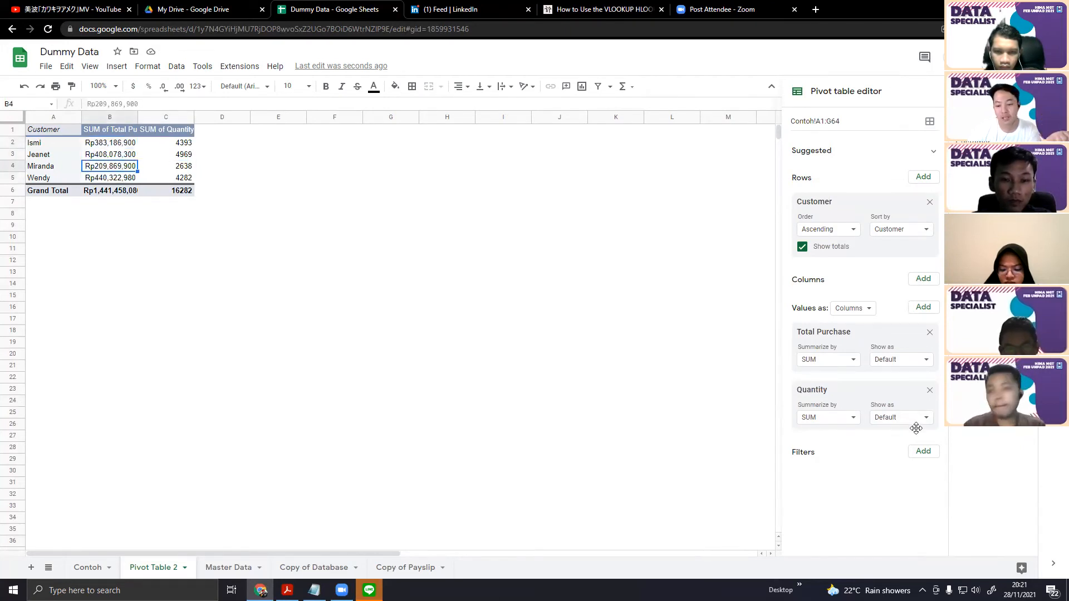
Add an Item Name filter to the pivot table
click(925, 451)
click(903, 454)
click(933, 454)
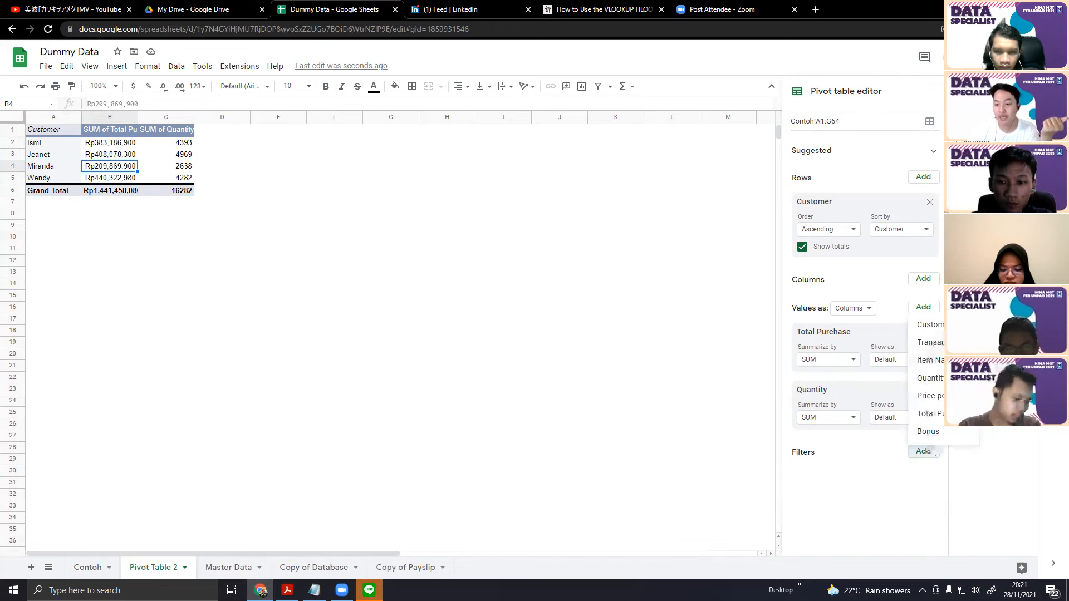
click(930, 360)
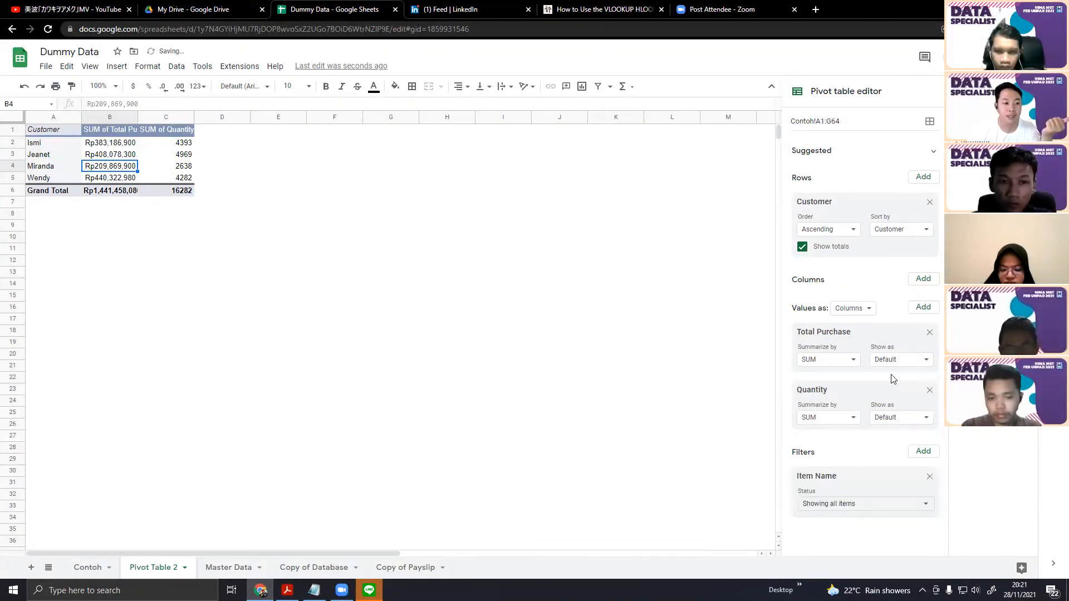
click(905, 509)
Limit the Item Name filter to Charger only, dropping totals to Rp493,500,000 and 3290
scroll(891, 485, down, 1)
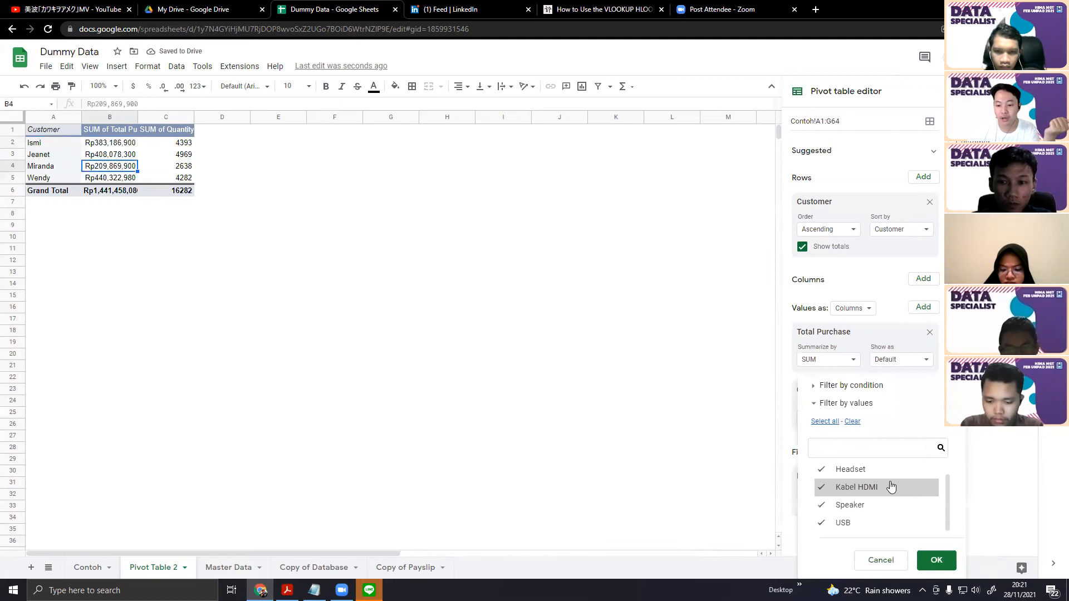
scroll(891, 487, up, 1)
scroll(880, 460, down, 1)
click(853, 422)
scroll(870, 489, up, 1)
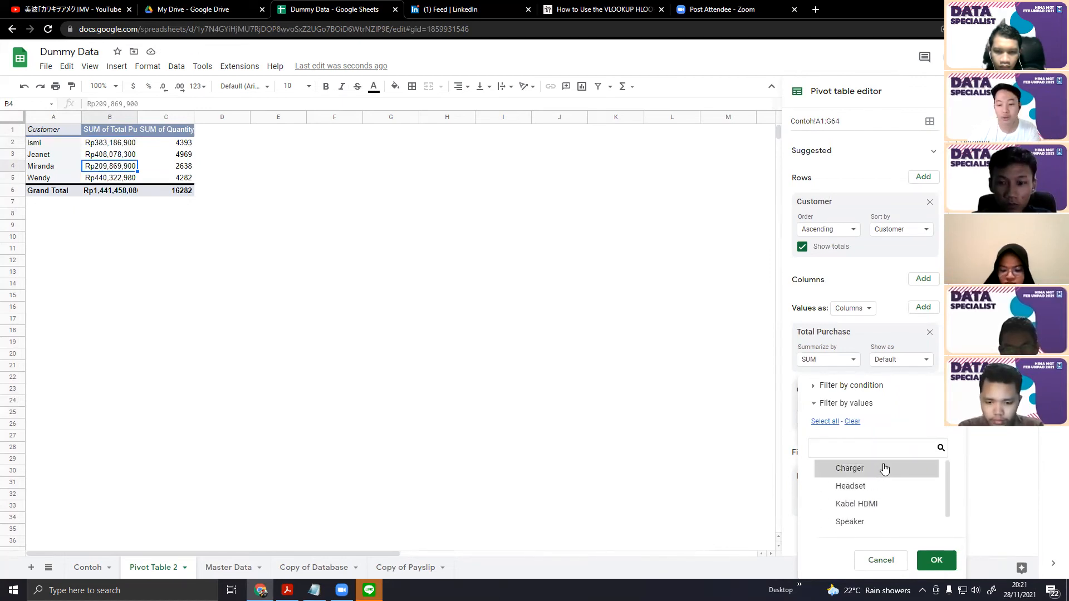
click(884, 468)
scroll(940, 504, down, 1)
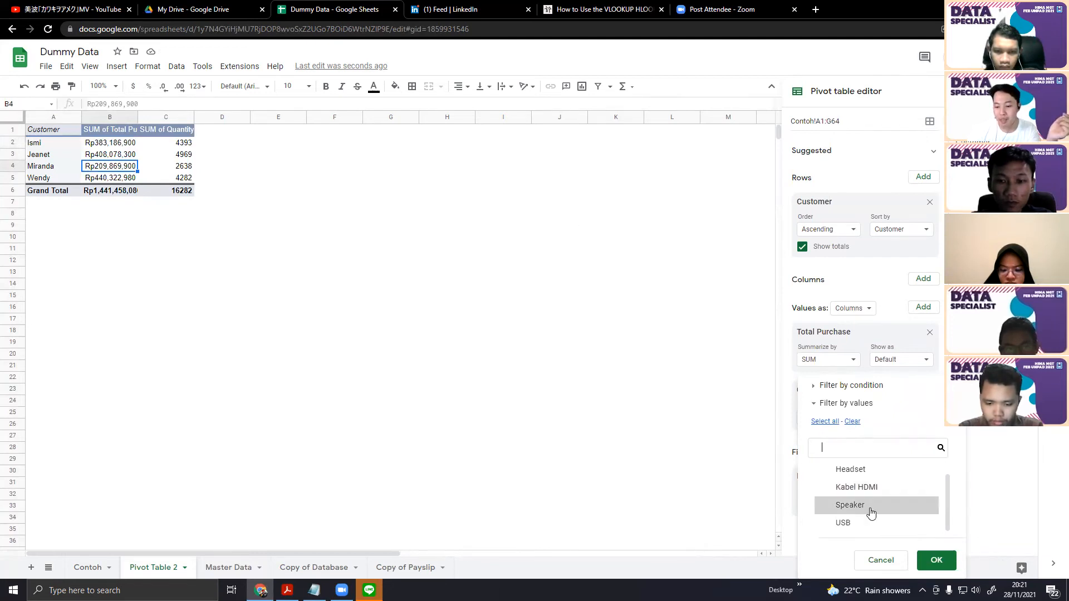
scroll(872, 505, up, 1)
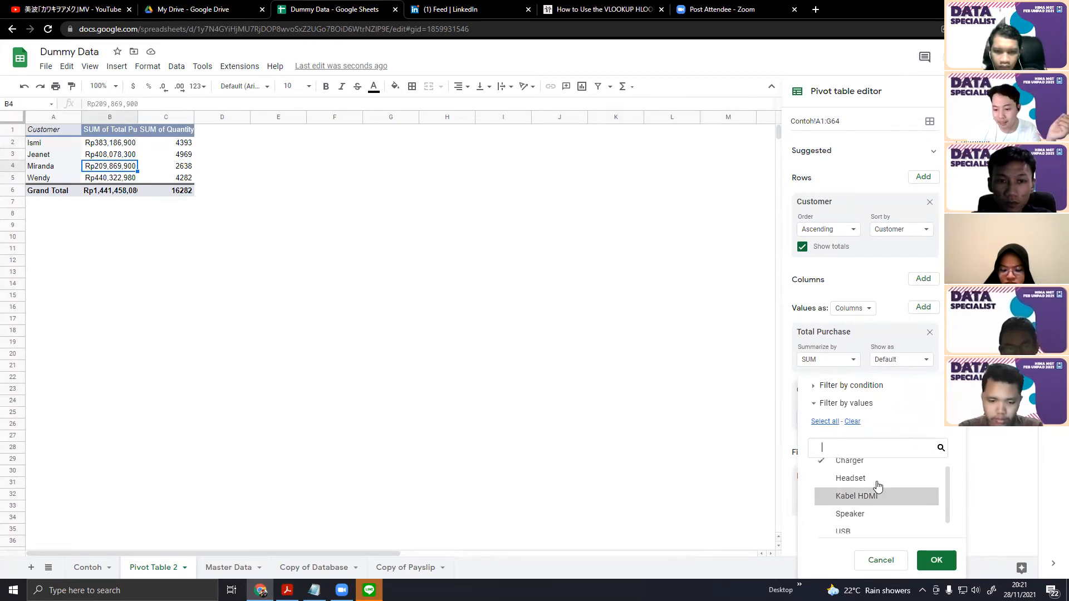
click(936, 560)
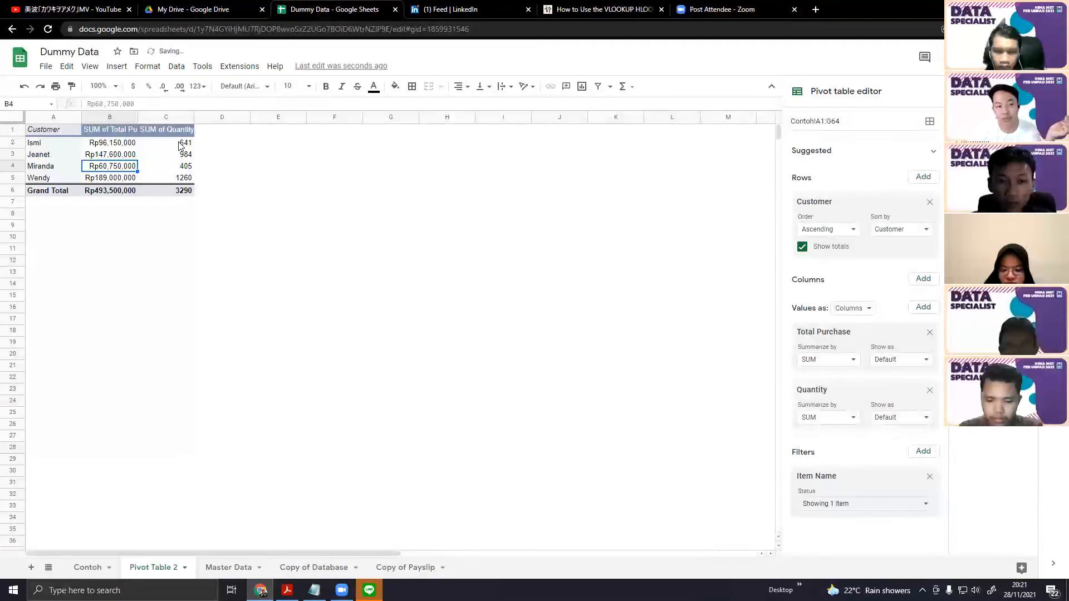
click(207, 168)
click(172, 145)
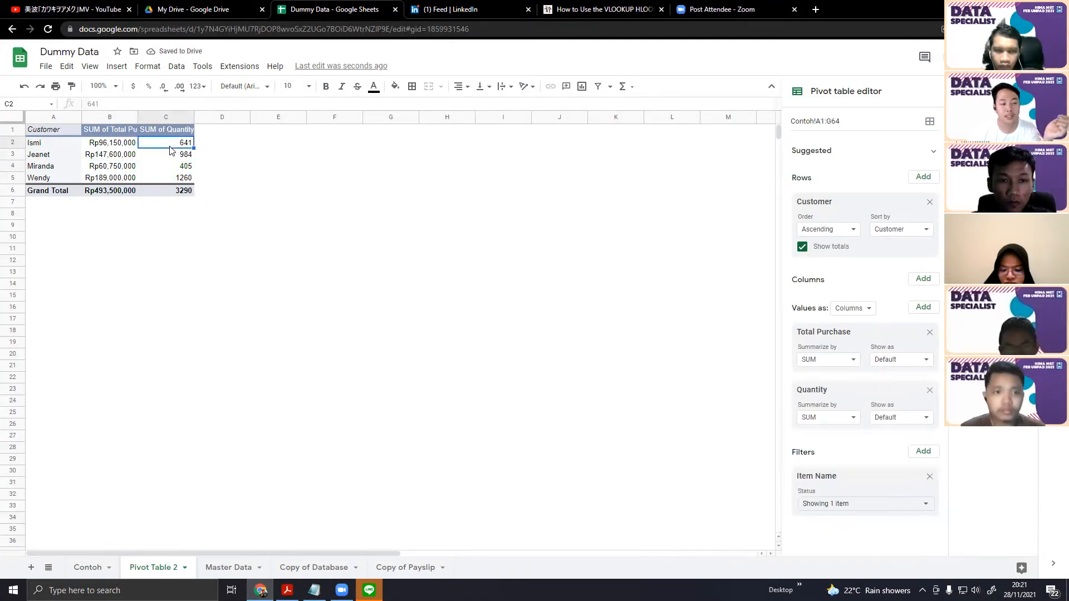
Check Ismi's and Wendy's Charger purchase totals, then go to the Copy of Payslip sheet
click(108, 147)
click(124, 180)
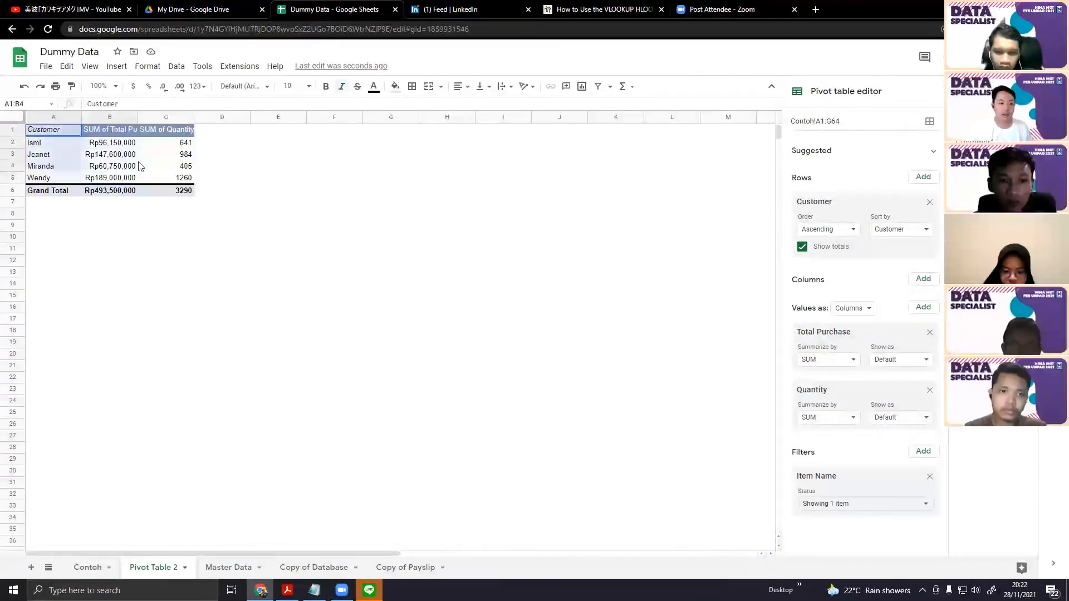
click(225, 190)
click(124, 143)
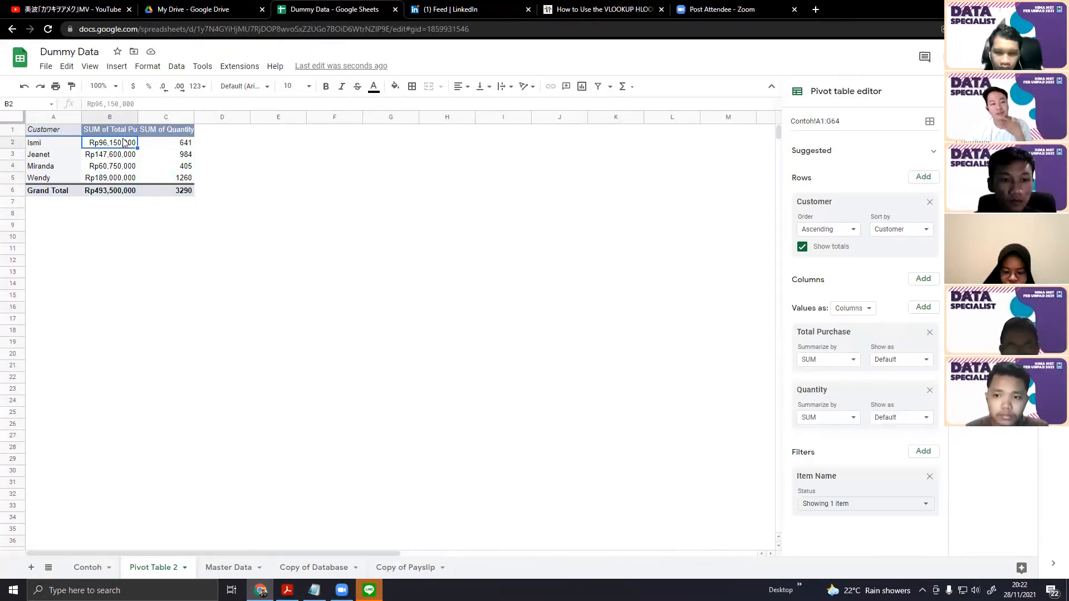
click(383, 568)
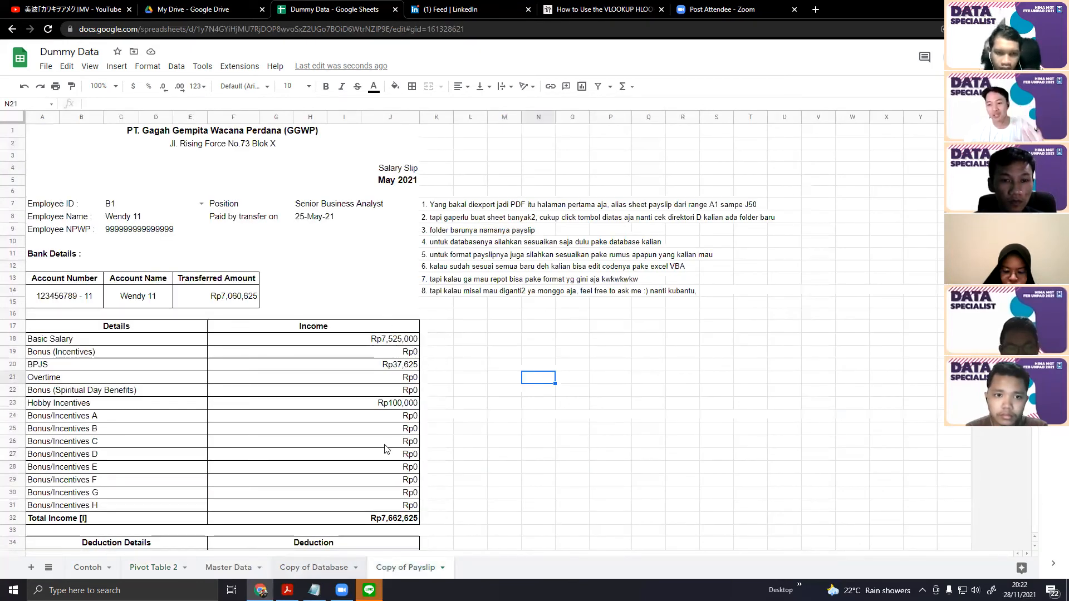
click(390, 302)
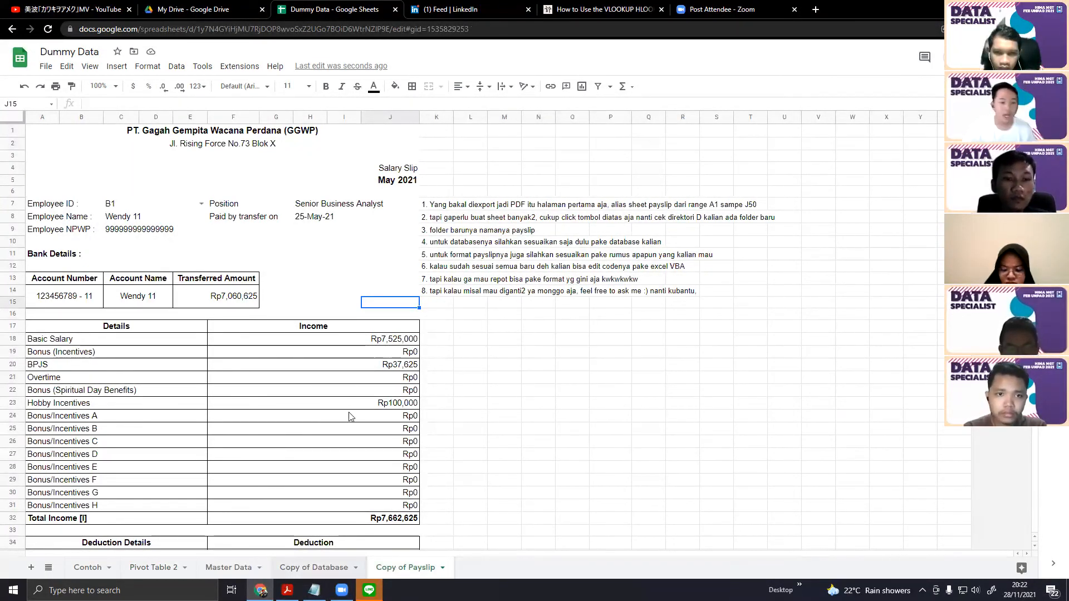
key(ctrl+shift+Page_Up)
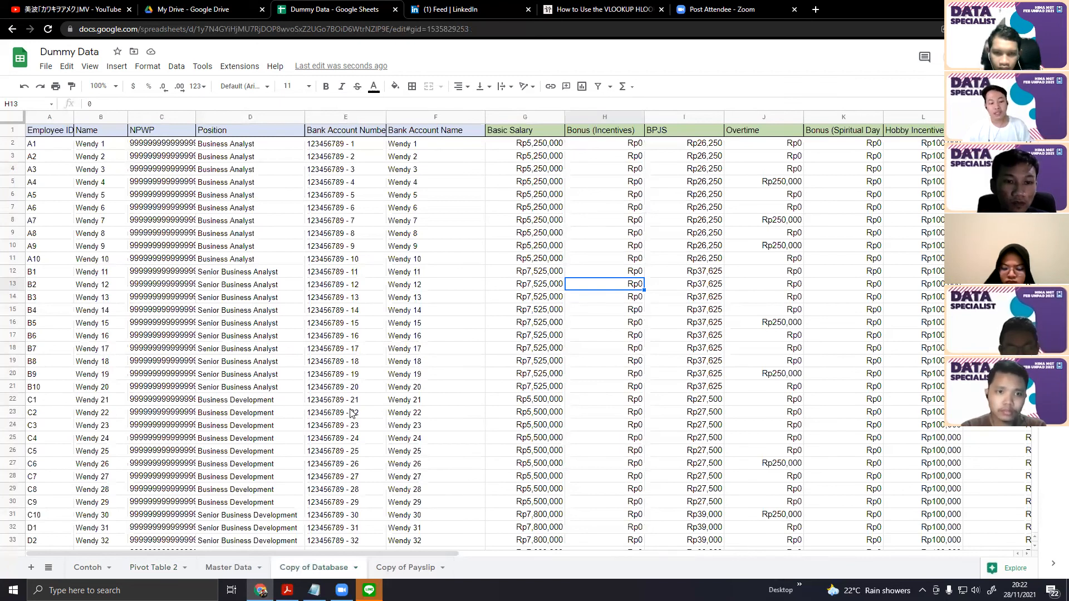
key(ctrl+shift+Page_Down)
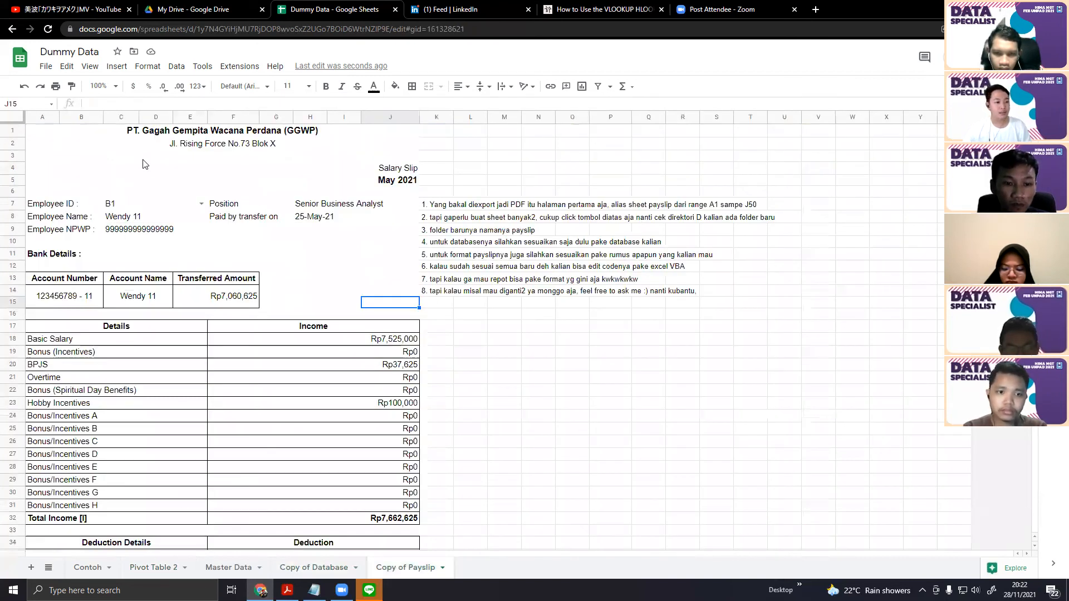
scroll(902, 434, down, 2)
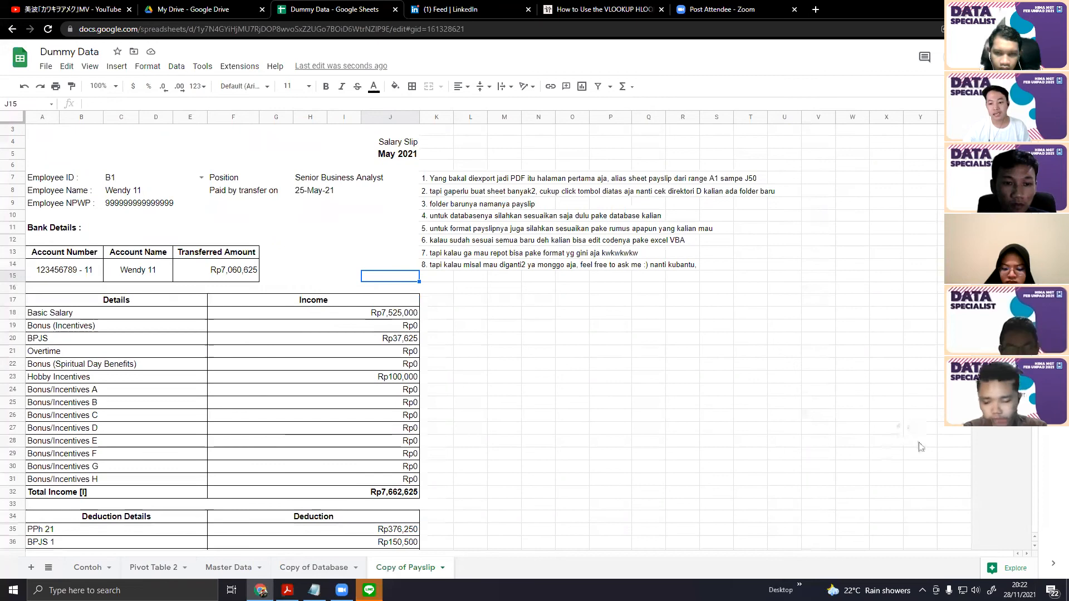
scroll(918, 468, down, 3)
key(ctrl+shift+Page_Up)
key(ctrl+shift+Page_Up)
key(ctrl+shift+Page_Up)
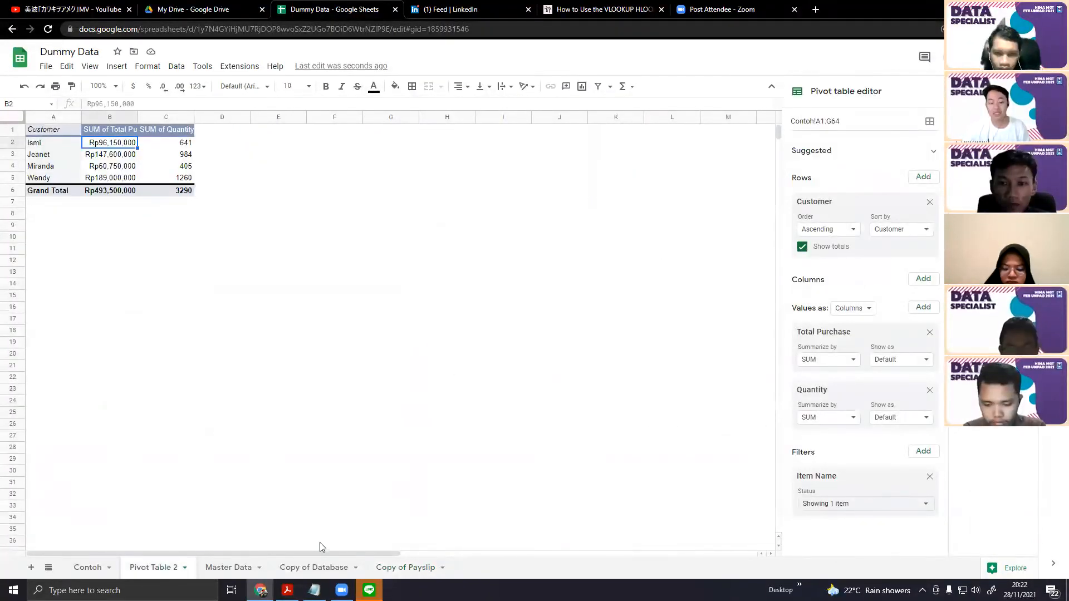
key(Down)
key(ctrl+shift+Page_Down)
key(ctrl+shift+Page_Down)
key(ctrl+shift+Page_Down)
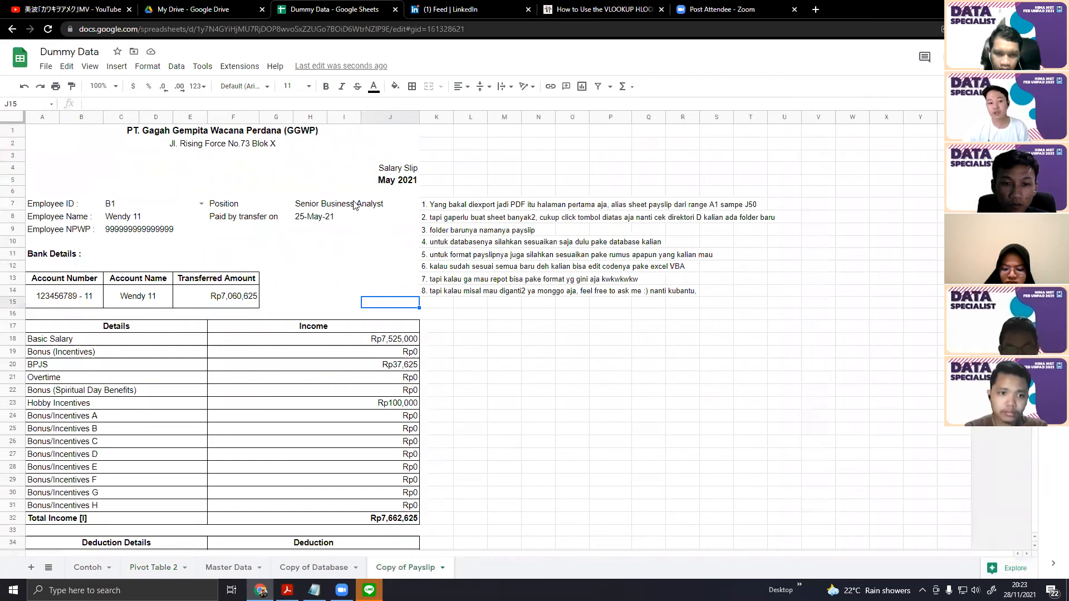
click(384, 204)
click(412, 178)
click(390, 157)
click(364, 168)
click(336, 204)
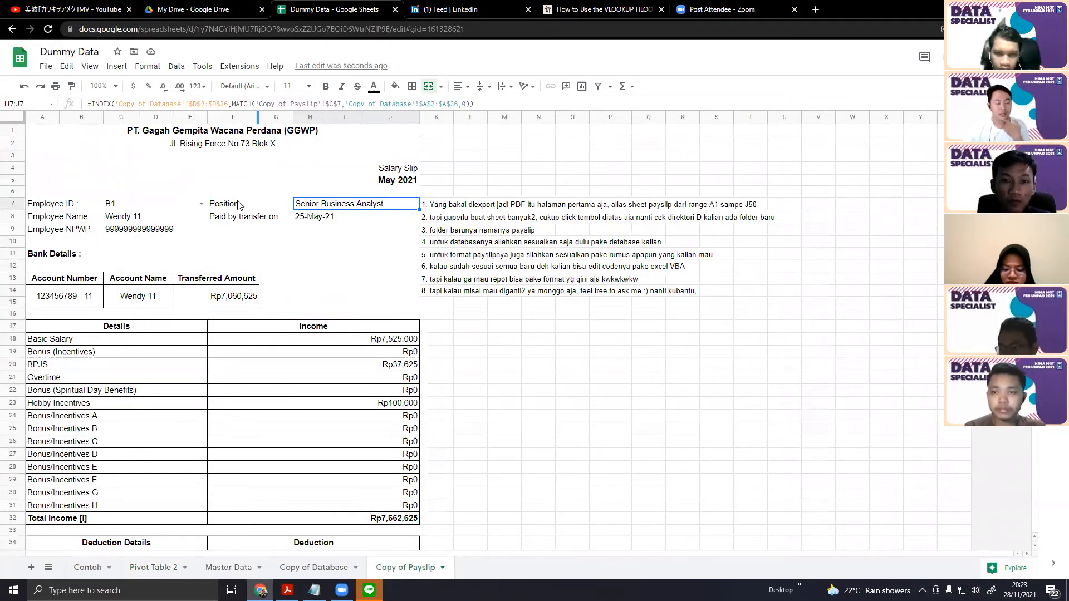
click(201, 204)
click(191, 171)
click(201, 204)
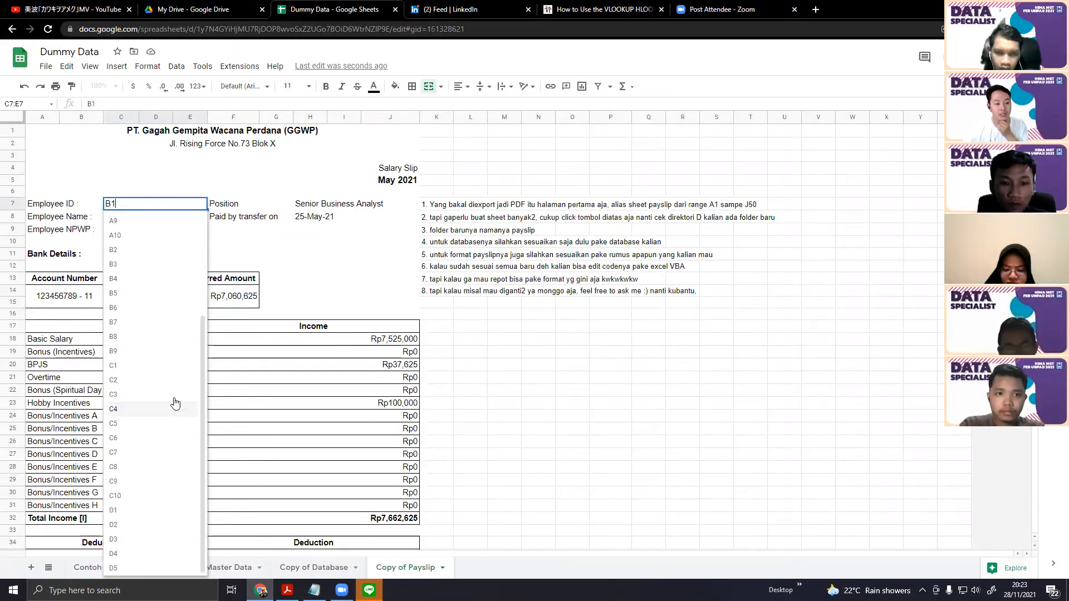
click(249, 230)
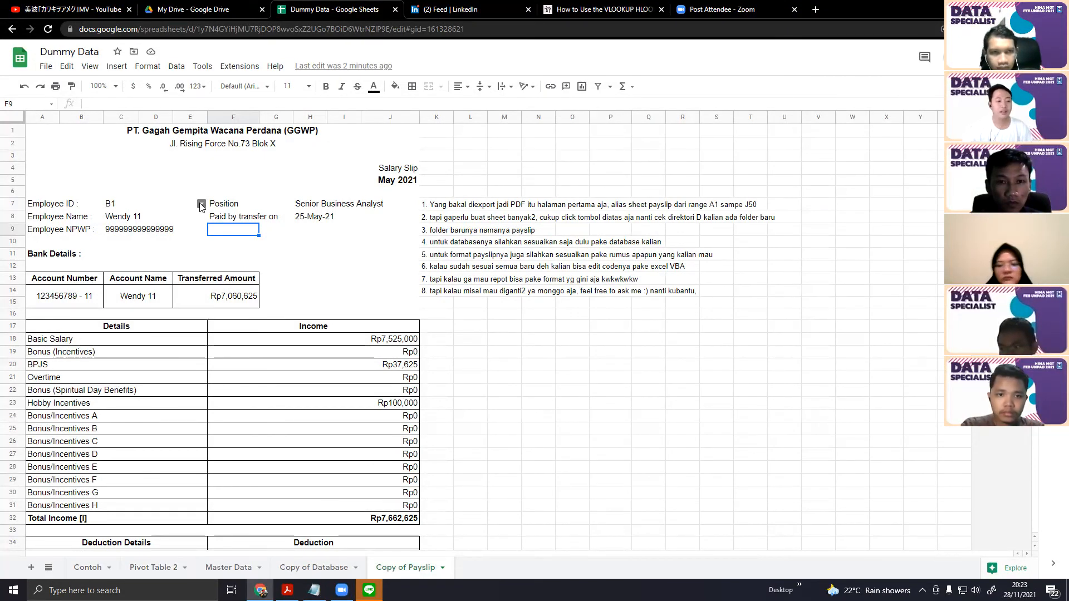
click(262, 217)
click(334, 217)
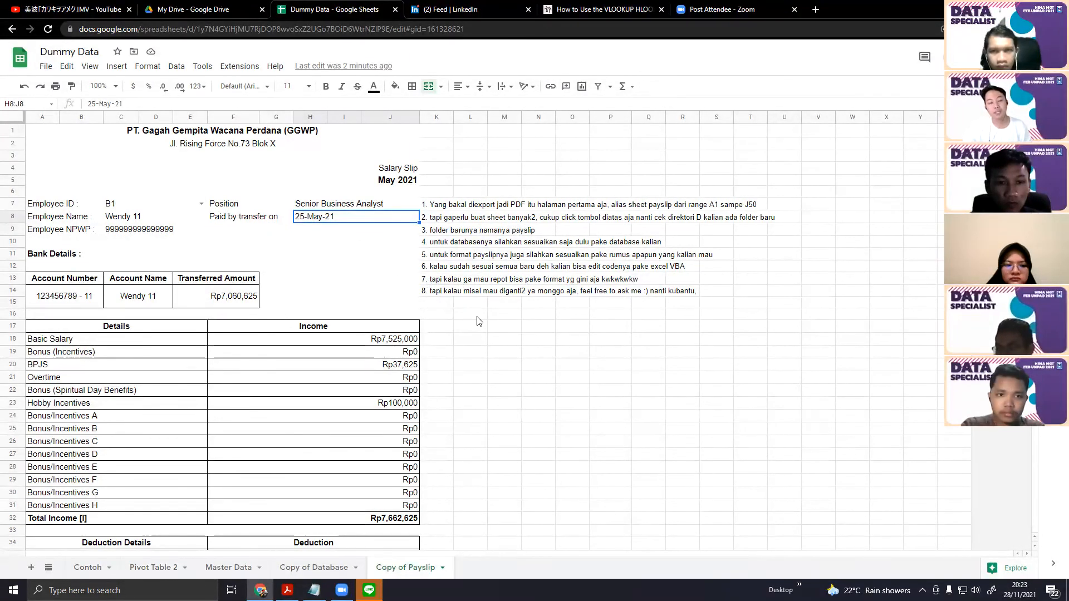
Search Google for 'dashboard' in a new tab, view image results, then return to the spreadsheet
click(816, 9)
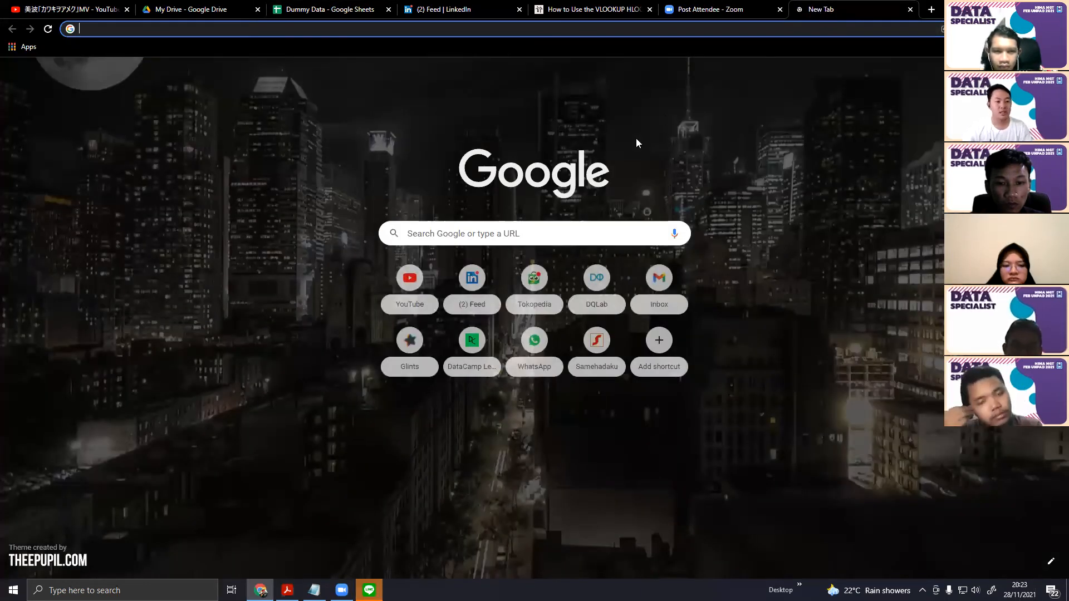
text(d)
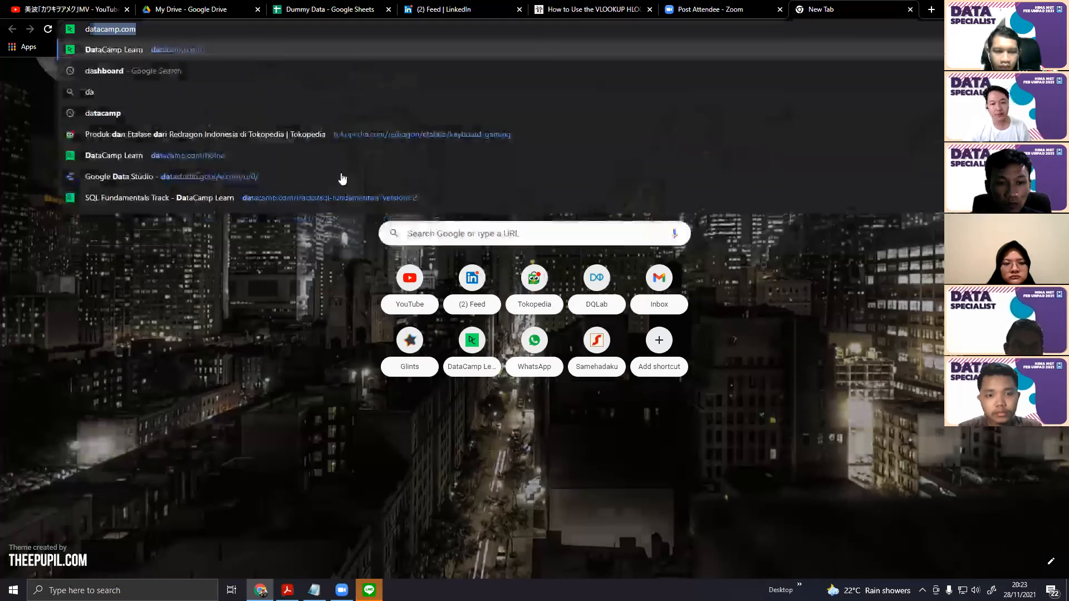
text(ash)
key(Return)
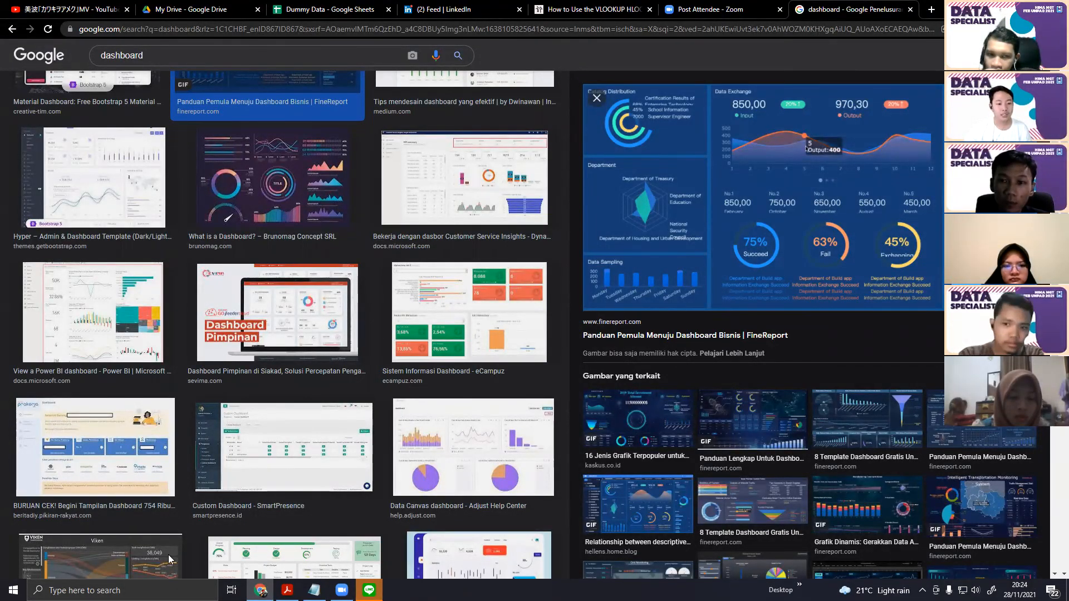
click(327, 10)
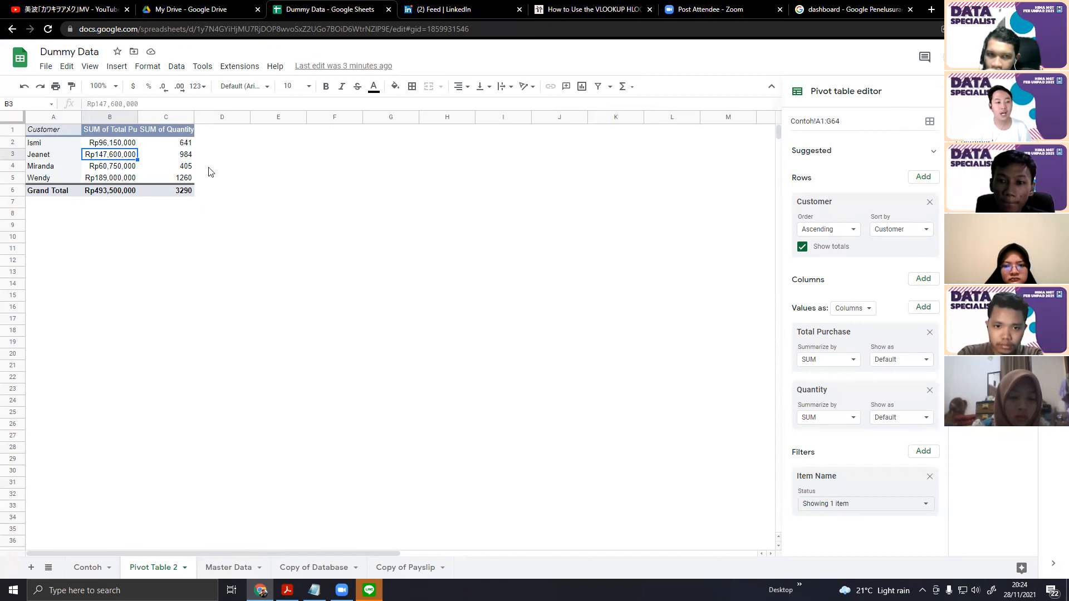
Edit the pivot source range, restore Contoh!A1:G64, and close the pivot editor
click(849, 122)
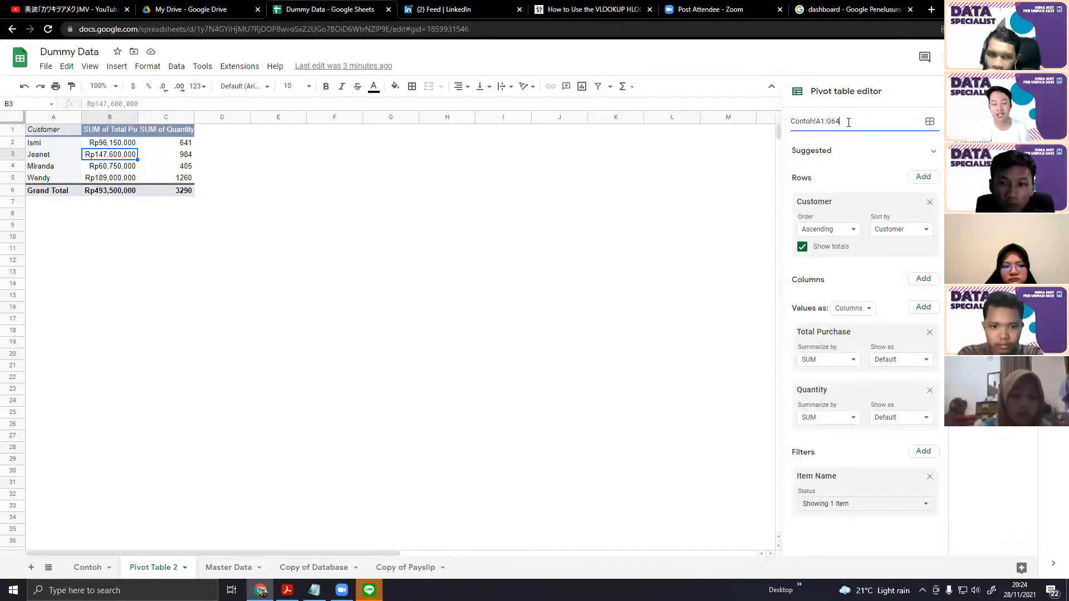
key(BackSpace)
text(0)
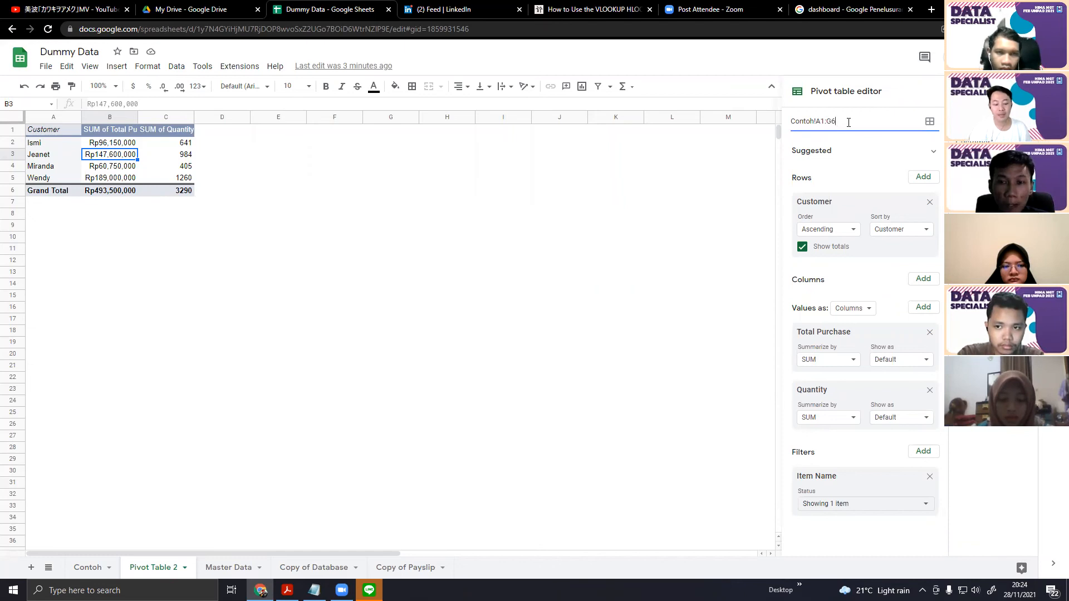
click(692, 190)
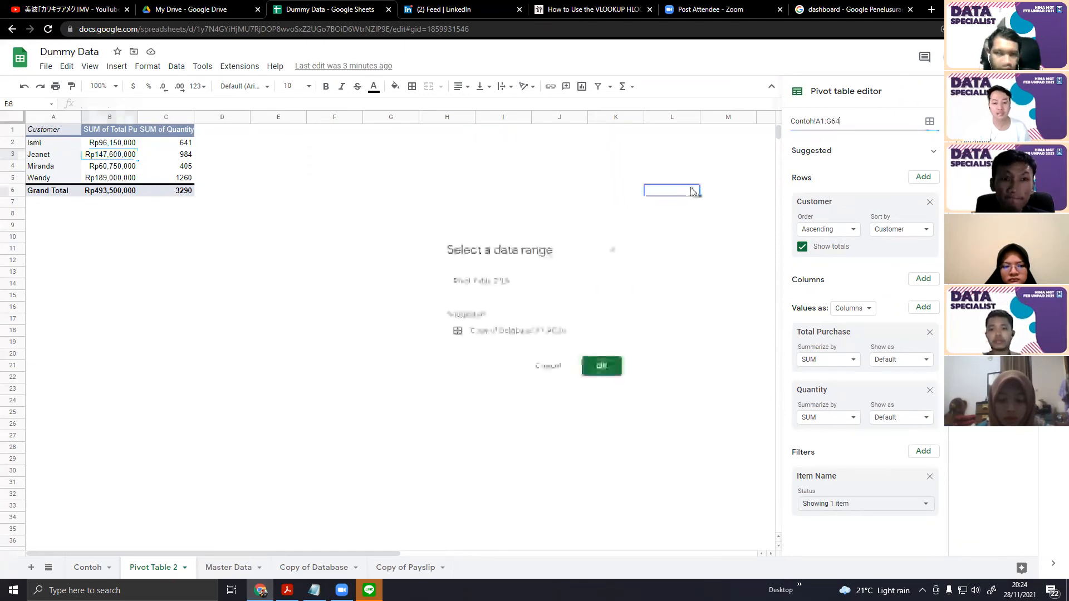
click(613, 250)
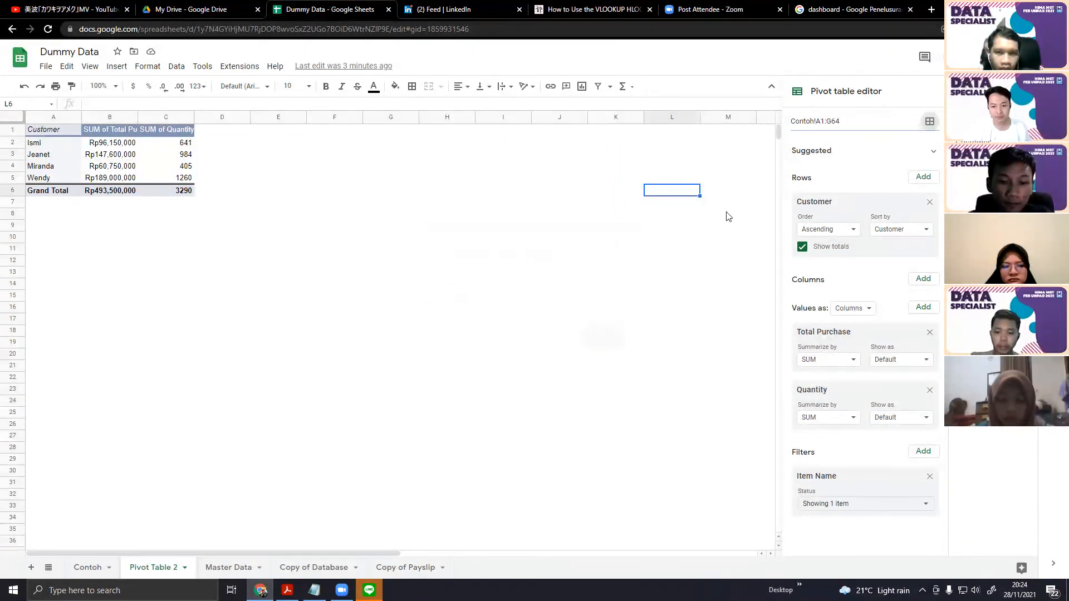
click(534, 203)
click(224, 179)
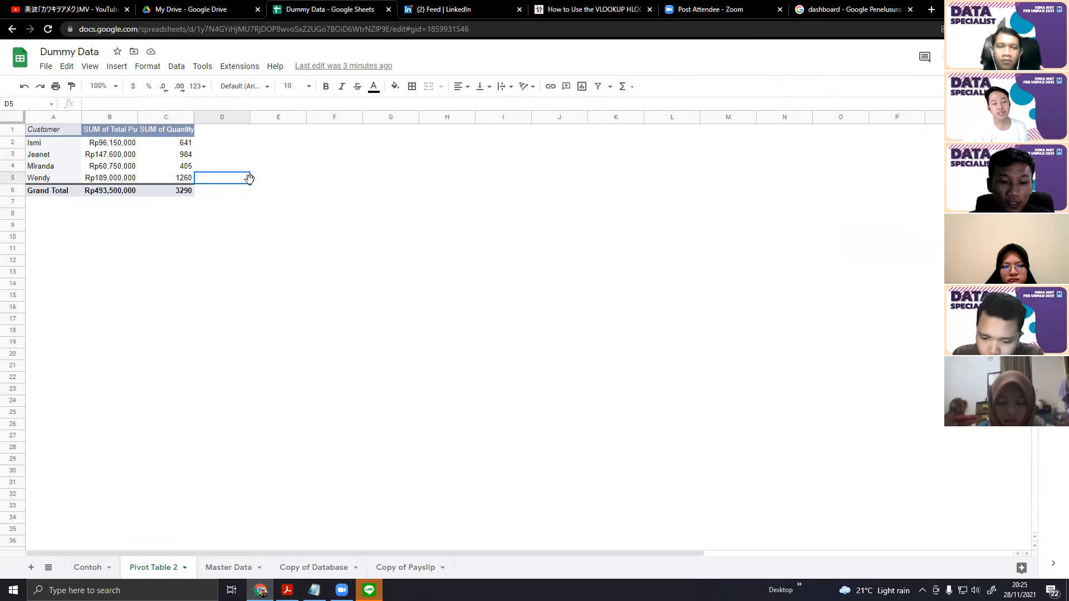
click(392, 568)
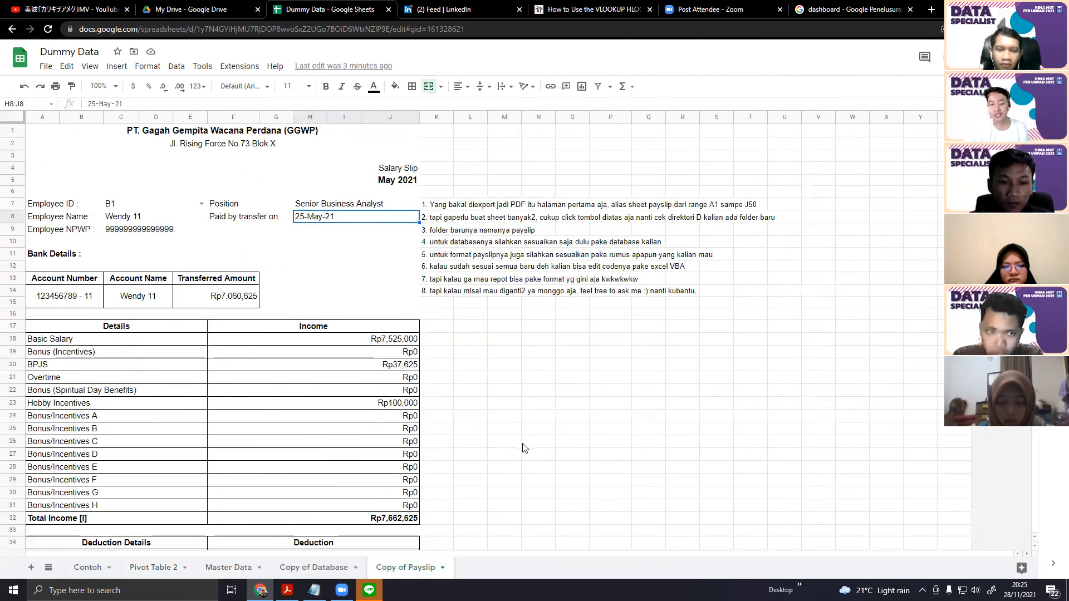
scroll(273, 304, down, 3)
scroll(272, 295, up, 3)
click(256, 166)
click(222, 145)
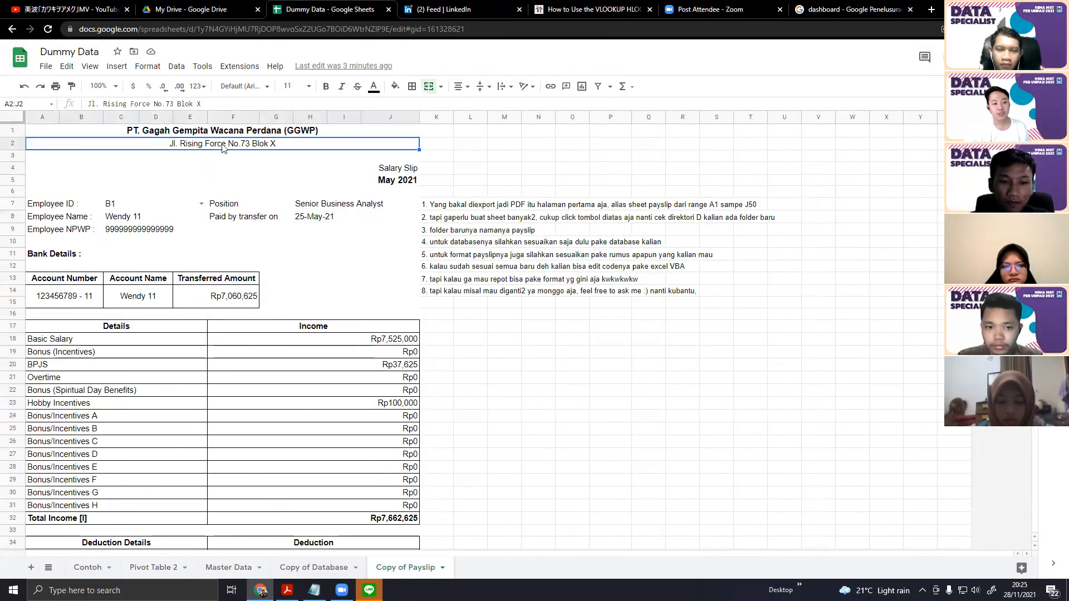
click(115, 169)
scroll(215, 289, down, 4)
scroll(212, 292, up, 4)
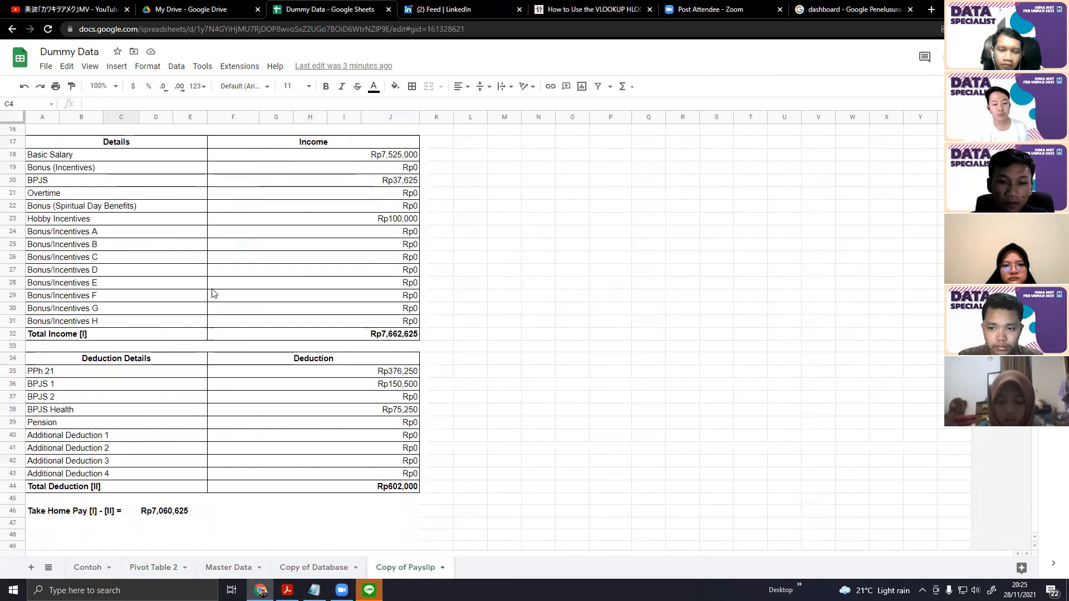
scroll(212, 293, up, 1)
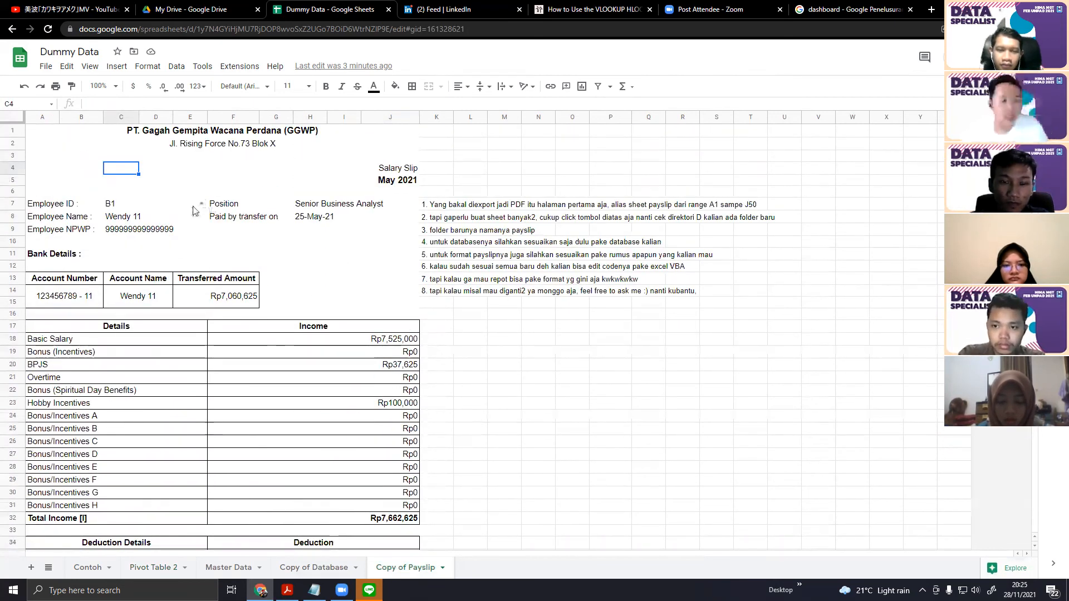
click(354, 205)
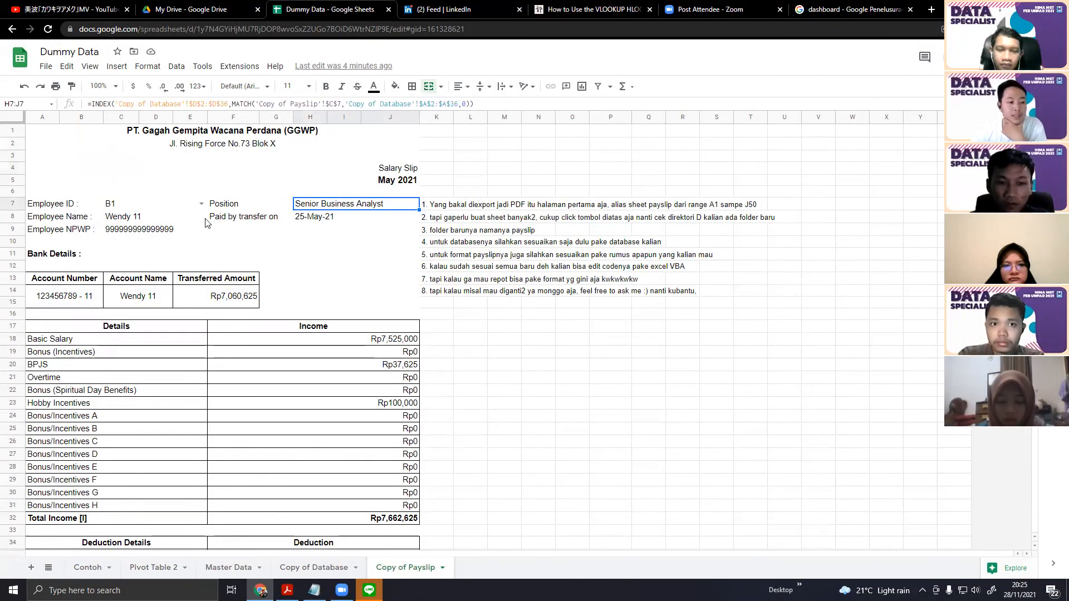
scroll(209, 215, down, 4)
scroll(231, 231, up, 4)
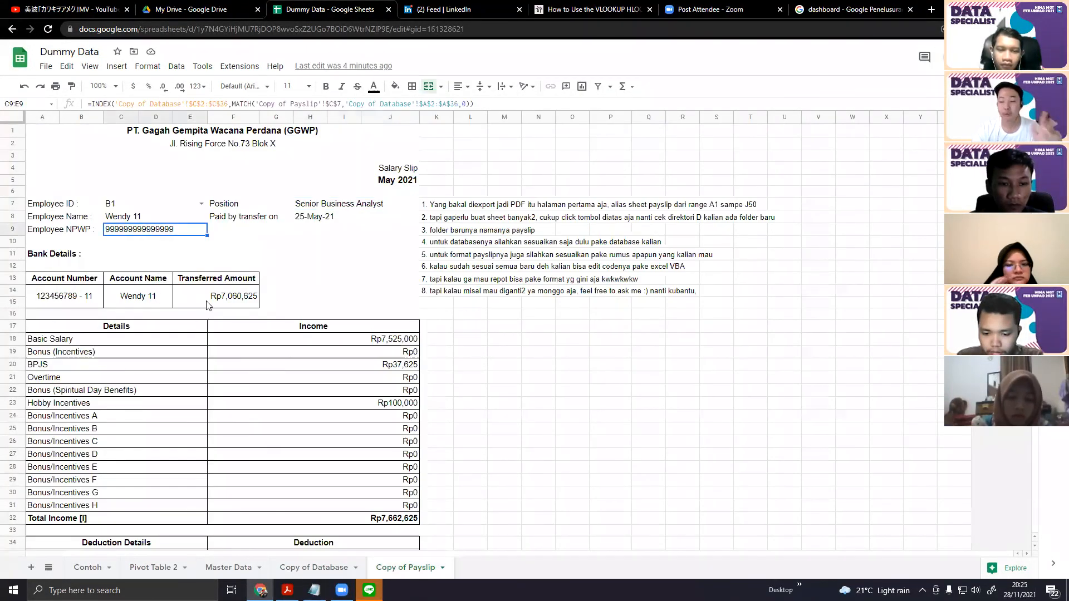
click(162, 301)
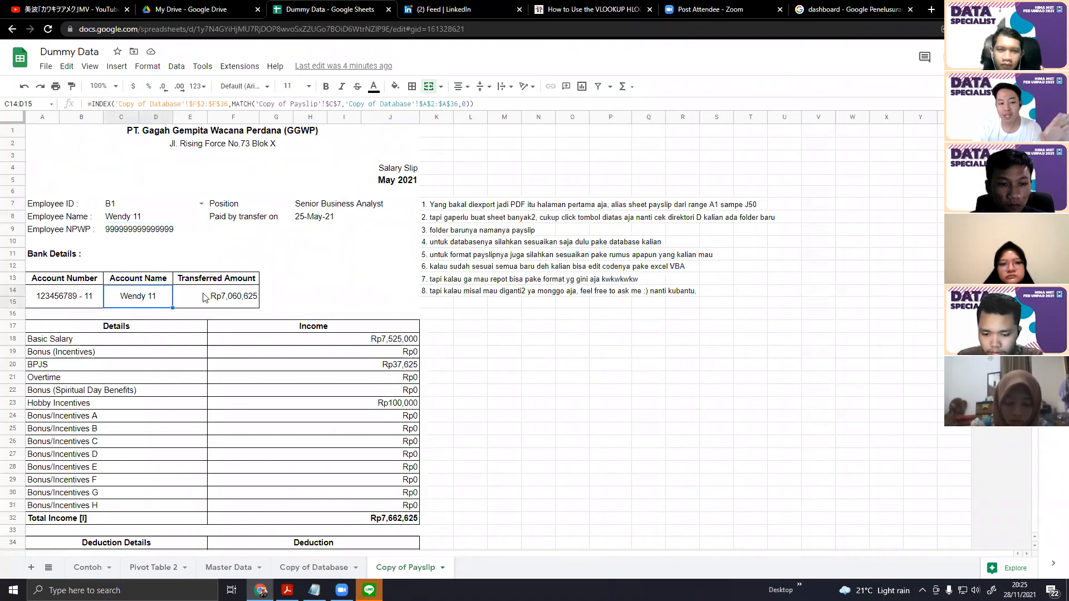
key(Left)
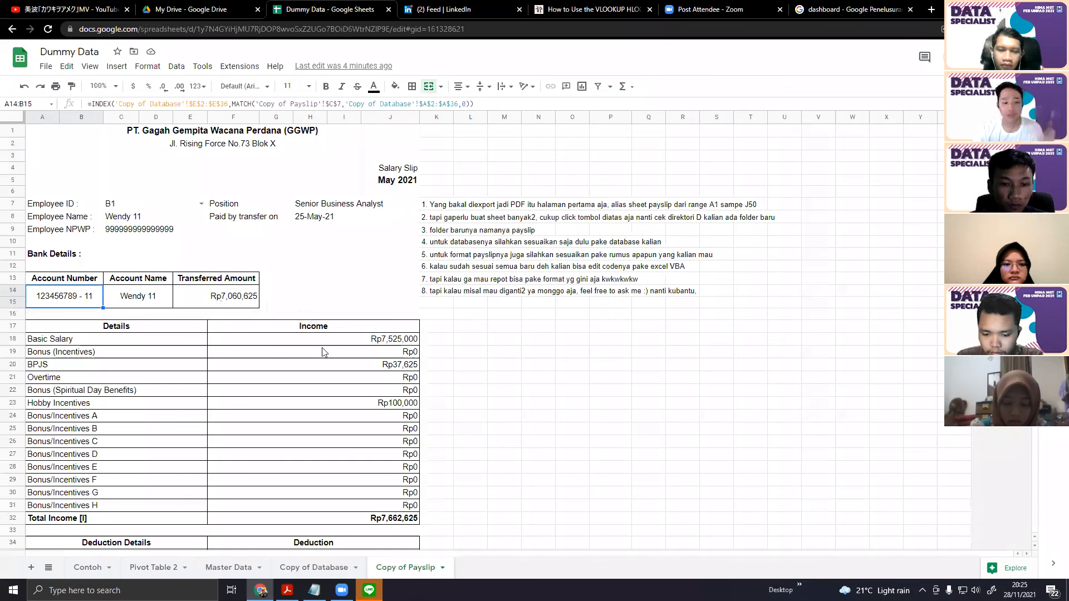
key(Right)
key(Right)
scroll(285, 302, down, 5)
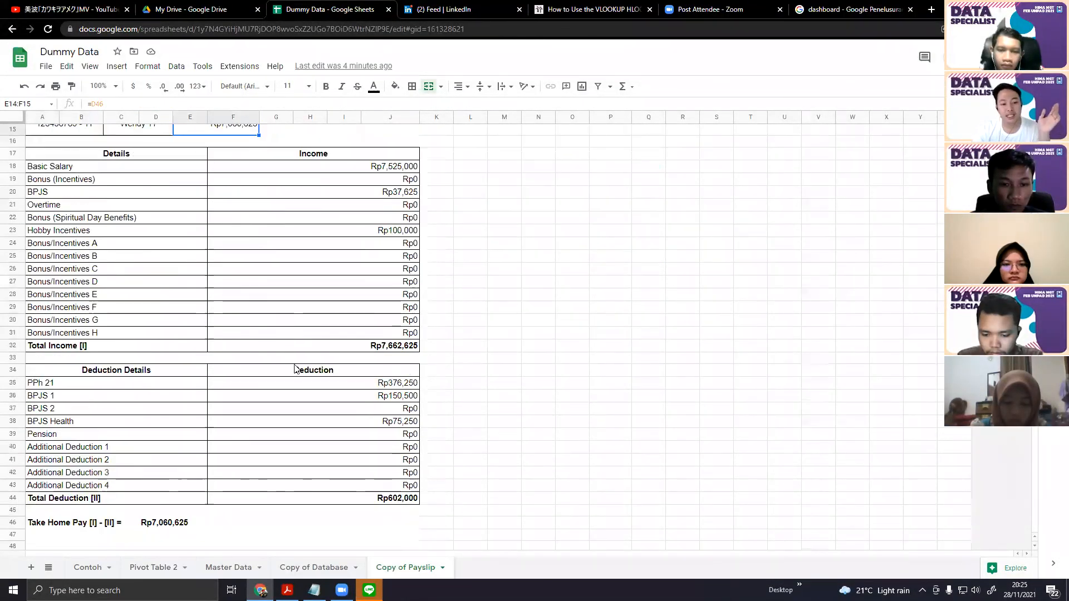
drag(300, 167, 304, 370)
click(304, 409)
scroll(313, 440, down, 2)
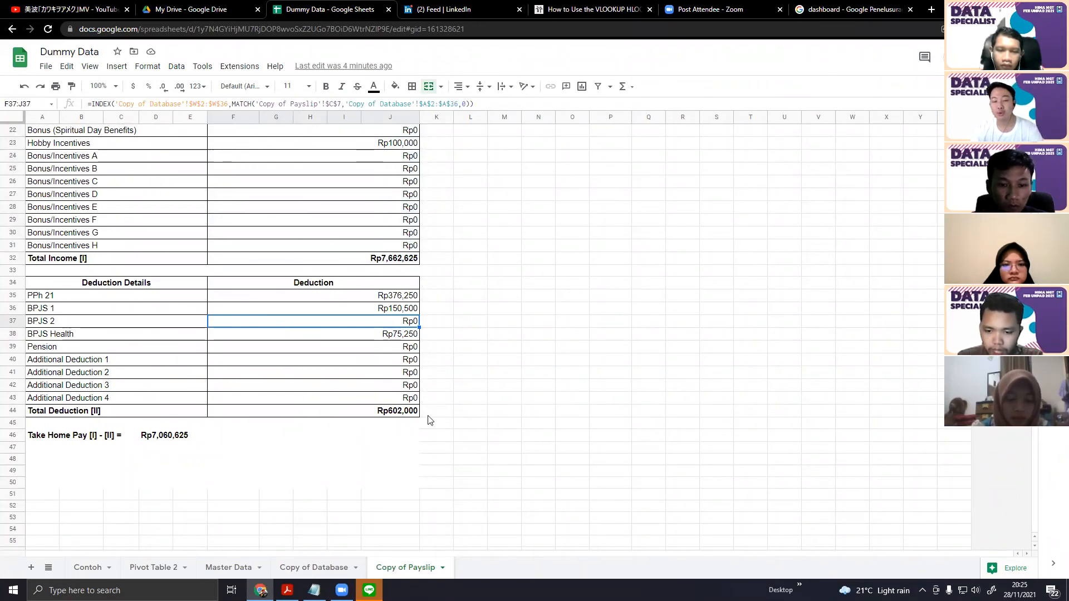
scroll(456, 493, up, 6)
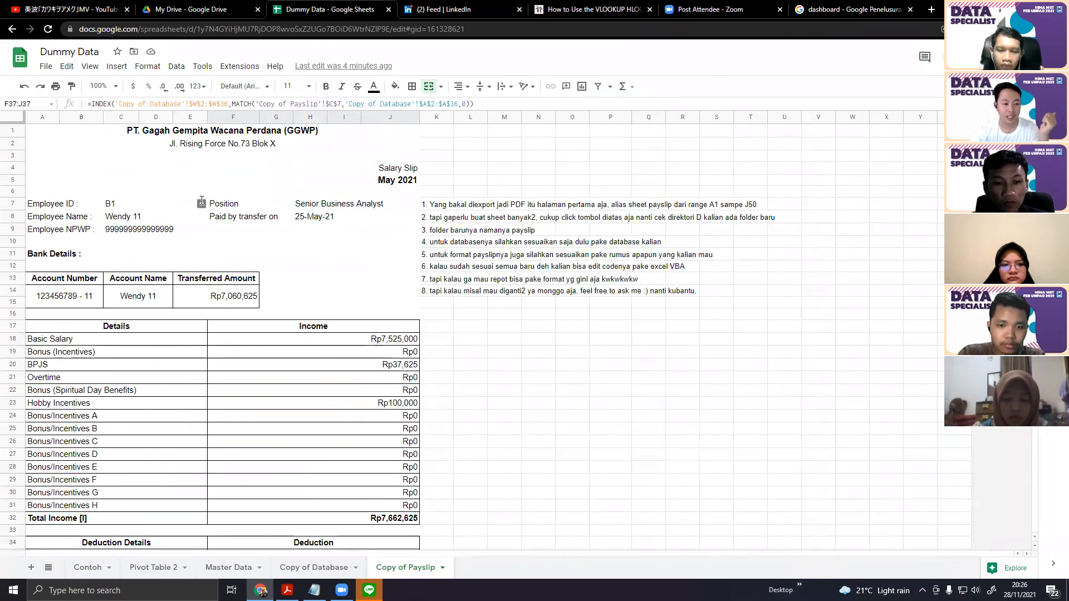
click(201, 204)
click(276, 241)
scroll(406, 415, down, 6)
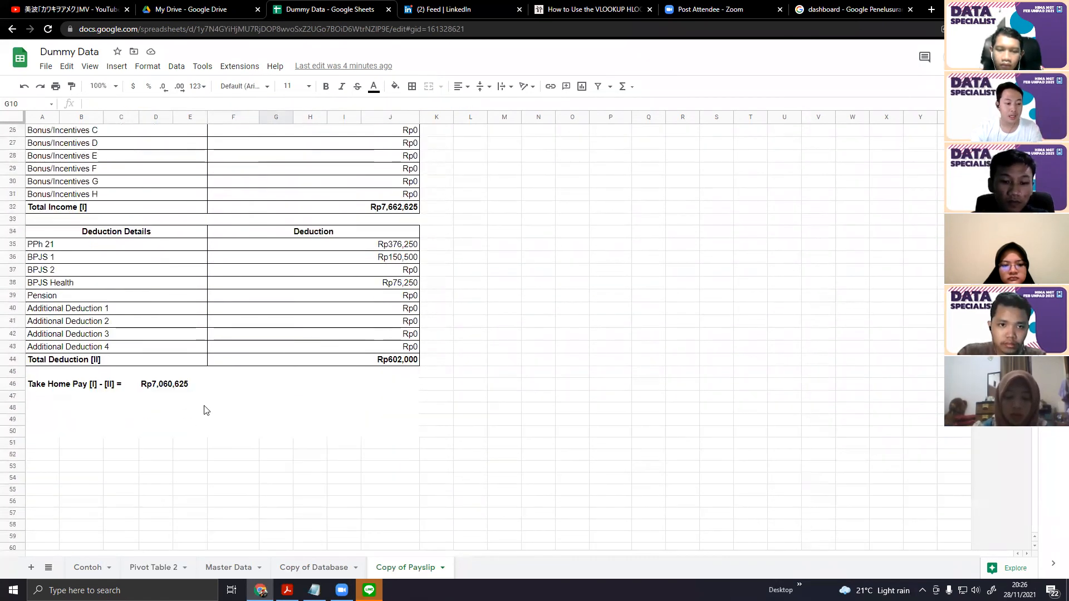
scroll(185, 399, up, 6)
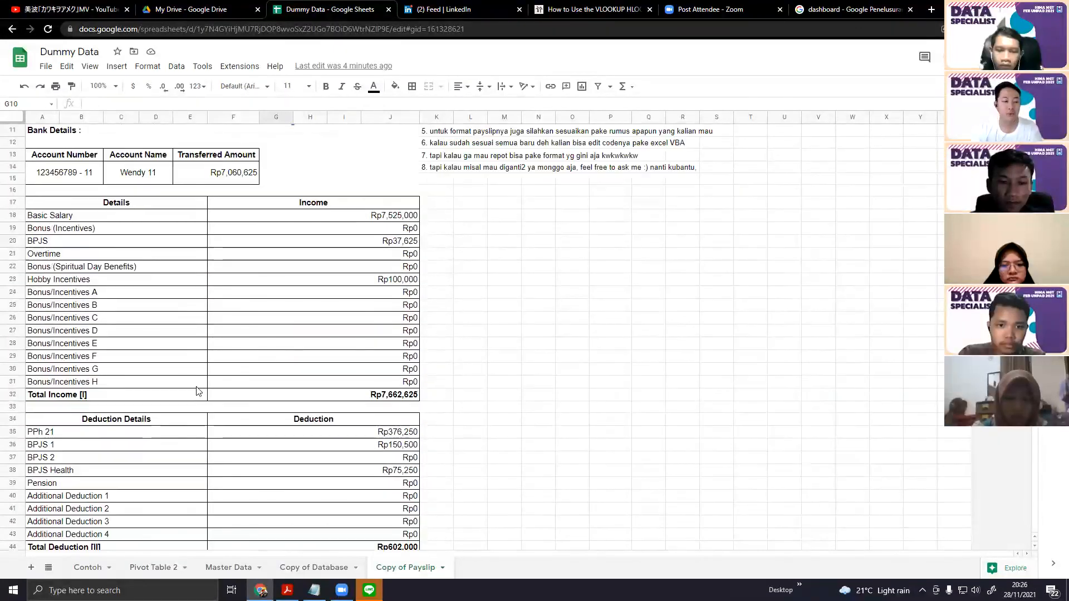
Switch the payslip to Employee ID C4 and check Take Home Pay Rp5,187,500
click(201, 205)
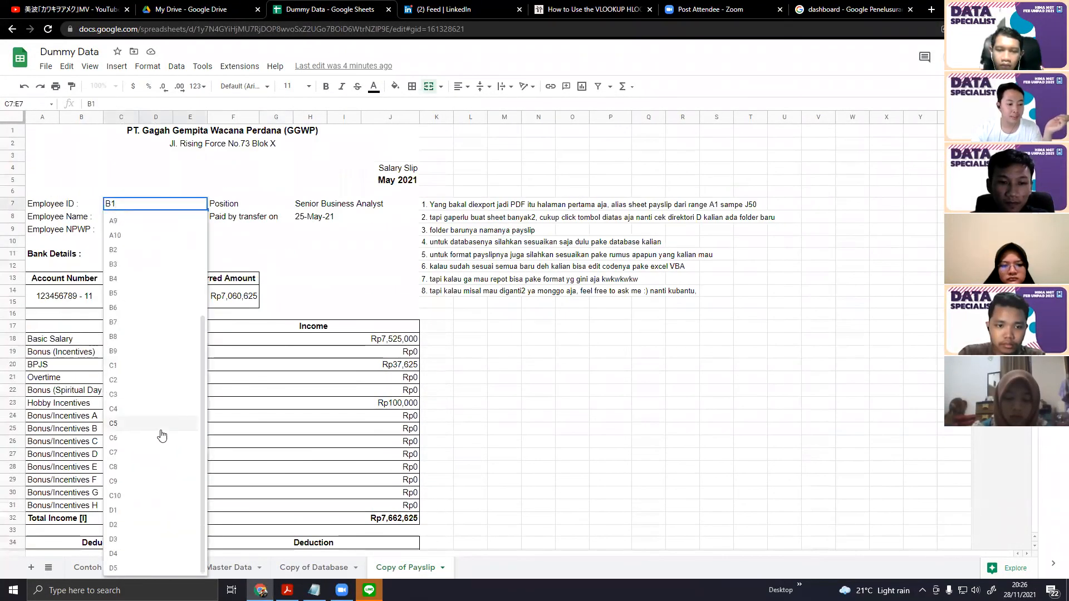
click(143, 411)
scroll(221, 430, down, 1)
scroll(221, 429, down, 5)
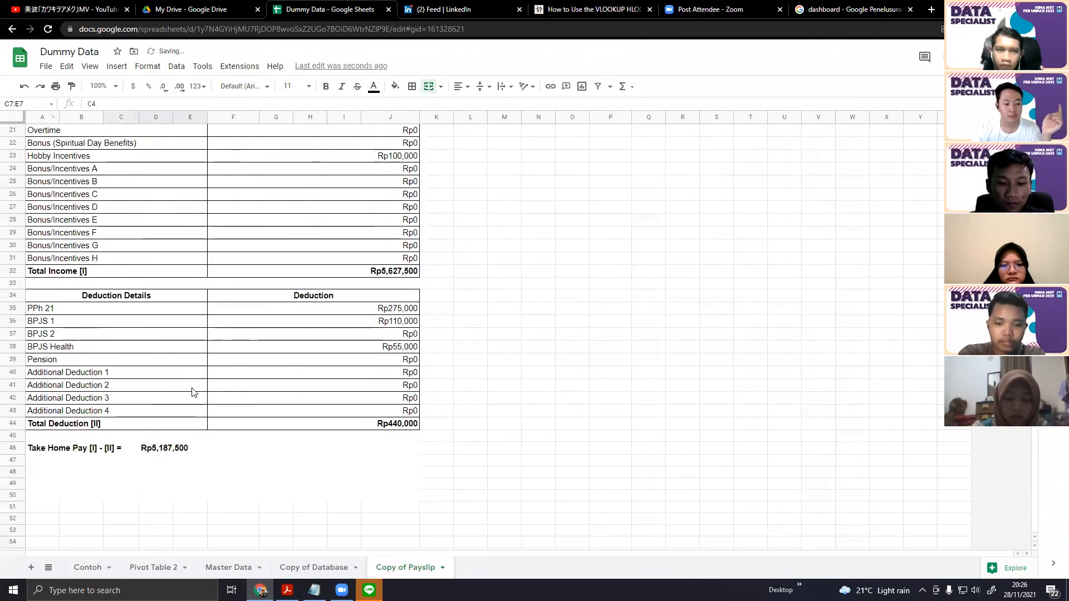
click(169, 453)
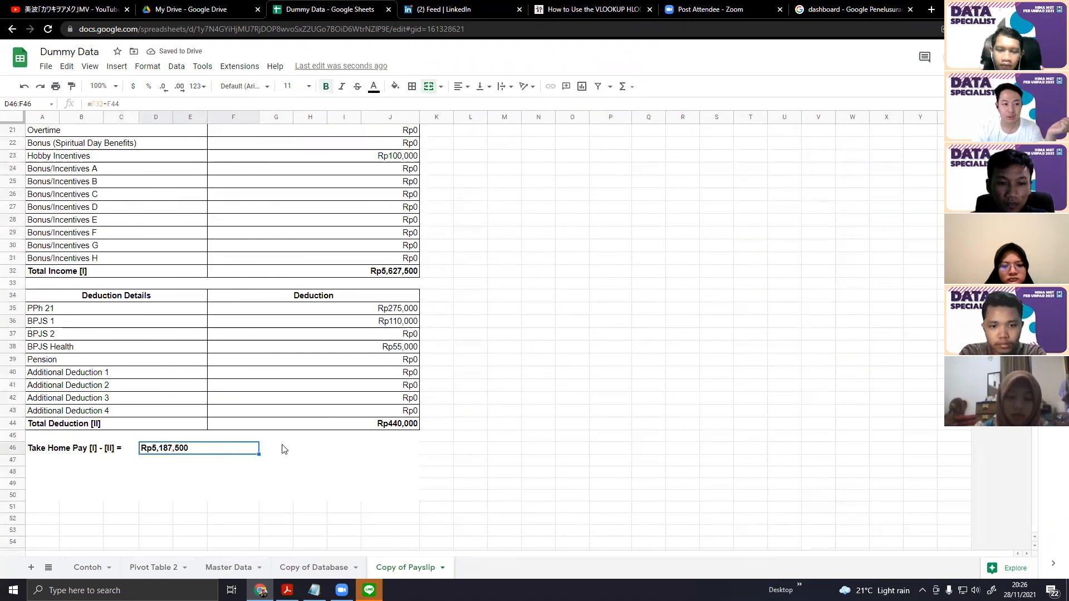
scroll(300, 444, up, 4)
scroll(308, 210, up, 2)
Inspect the updated Position, NPWP, Employee Name, account details and Transferred Amount cells
click(309, 206)
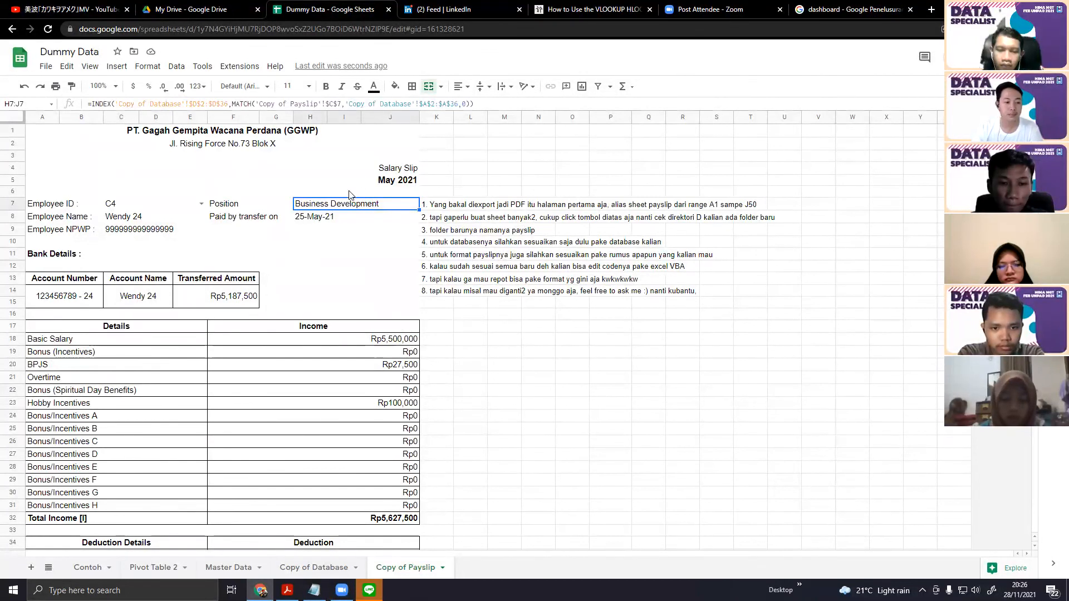
click(137, 231)
click(159, 218)
click(144, 299)
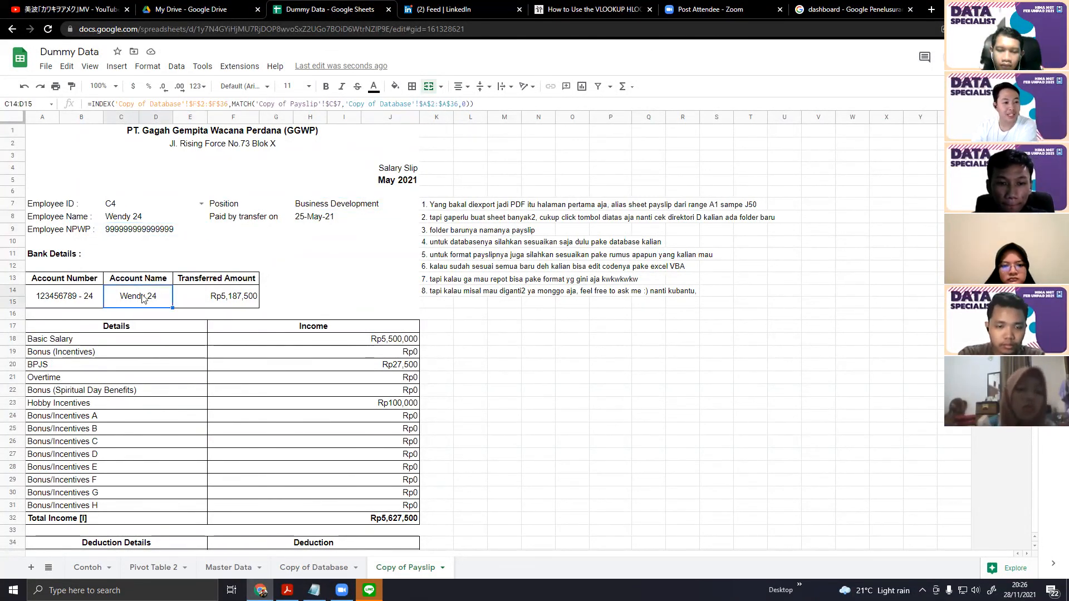
click(94, 296)
click(189, 296)
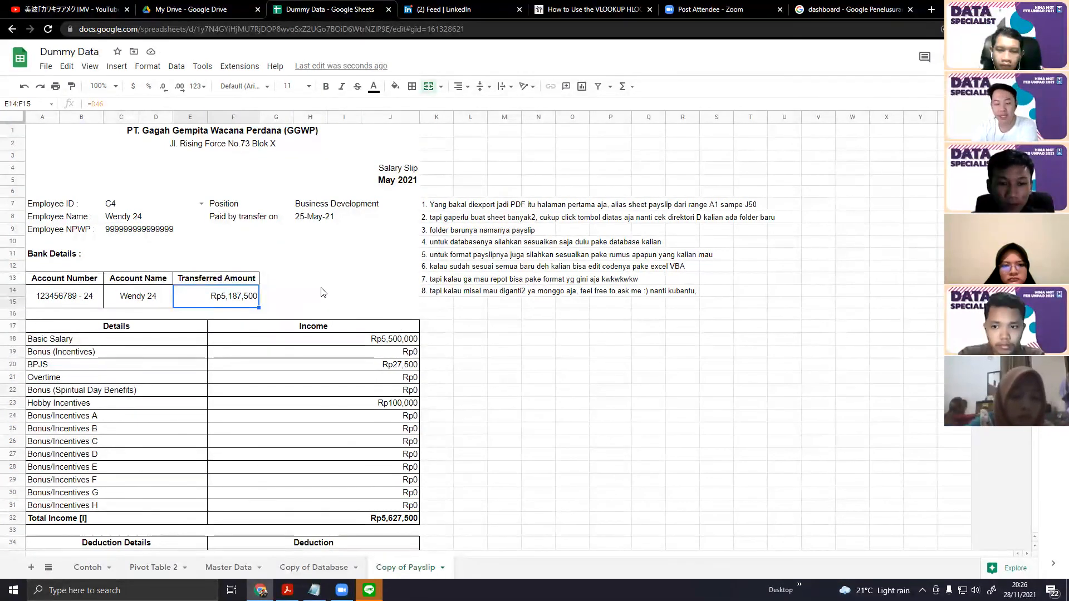
Inspect the incentive and Bonus/Incentives F formulas and recheck the Take Home Pay formula
scroll(329, 292, down, 4)
drag(375, 189, 363, 202)
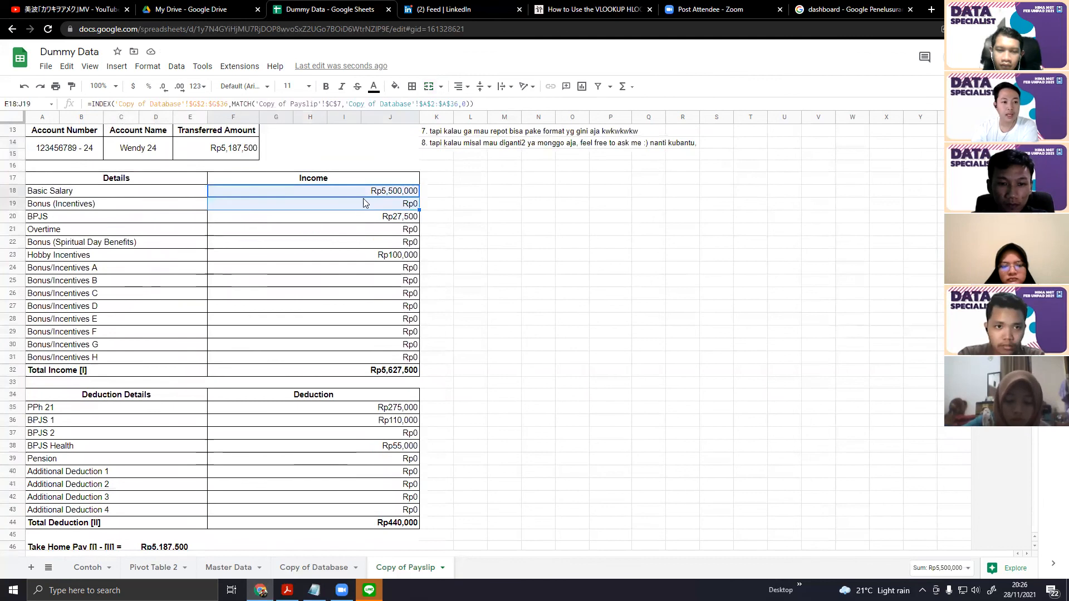
click(354, 266)
click(309, 336)
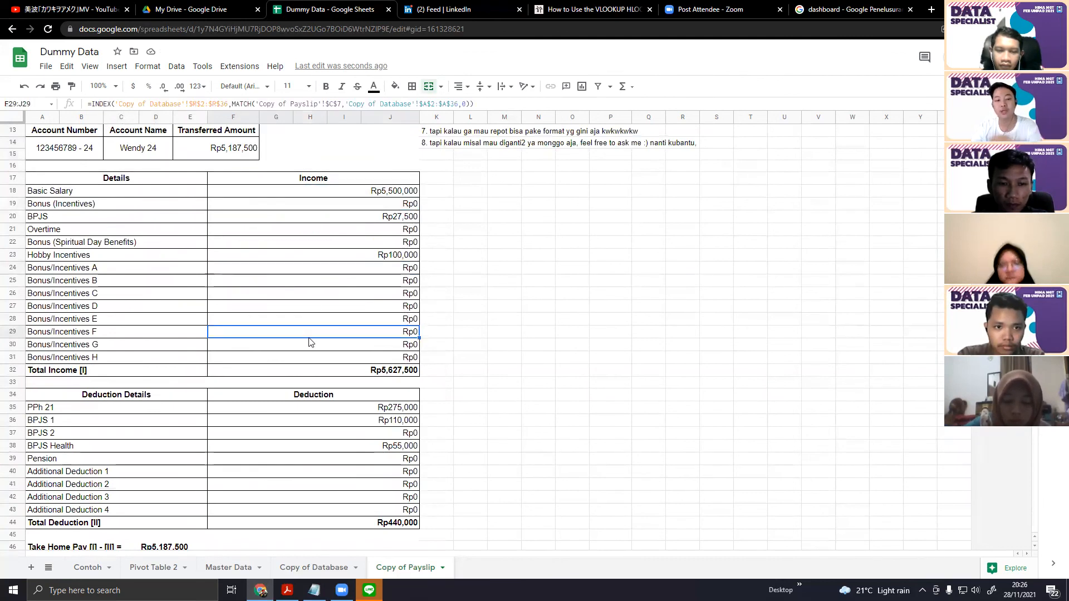
scroll(409, 354, down, 3)
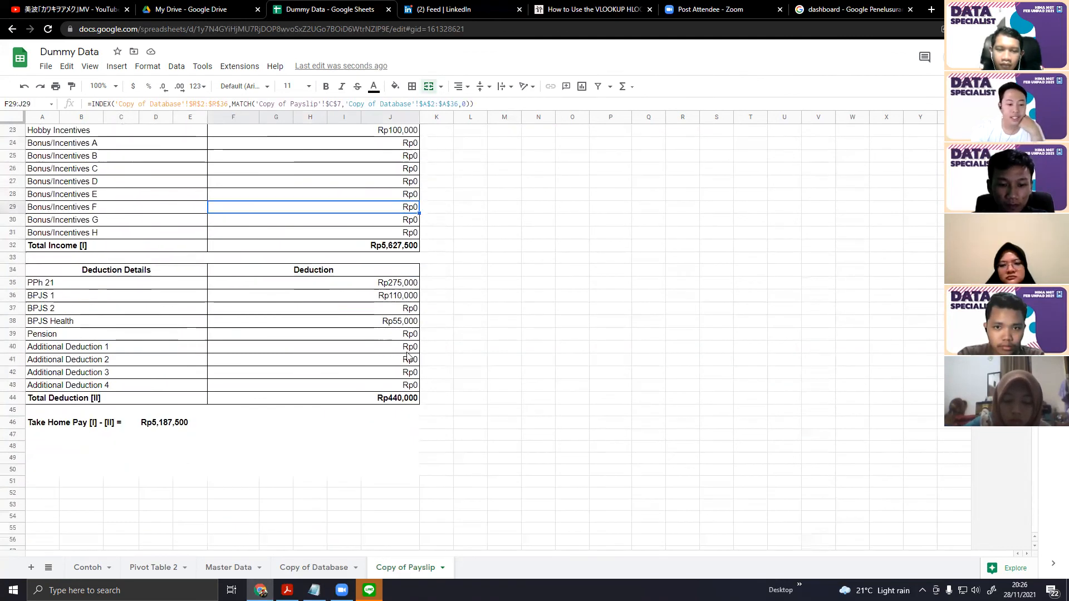
click(156, 423)
scroll(365, 473, up, 6)
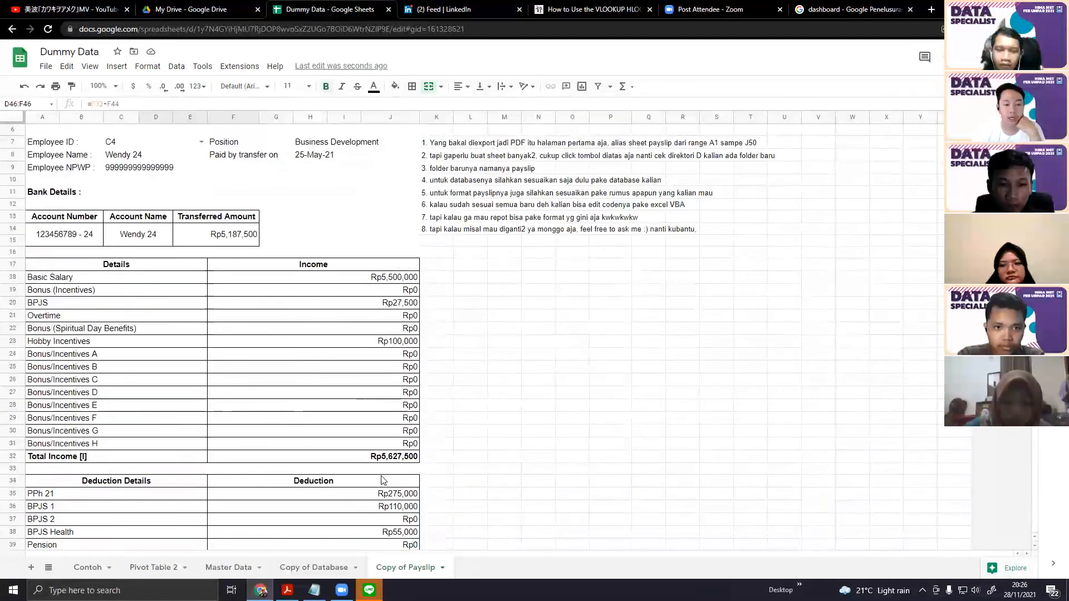
scroll(412, 467, up, 2)
click(587, 158)
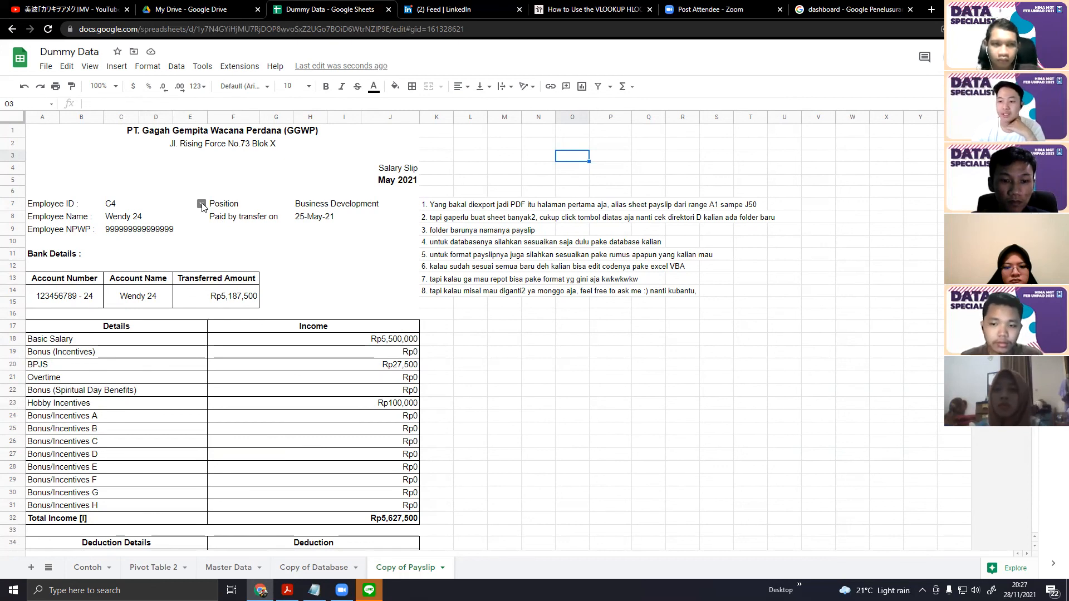
Open the Contoh sheet and select the Hlookup, Vlookup, LEFT, MID and RIGHT notes from I2 to column K
click(88, 571)
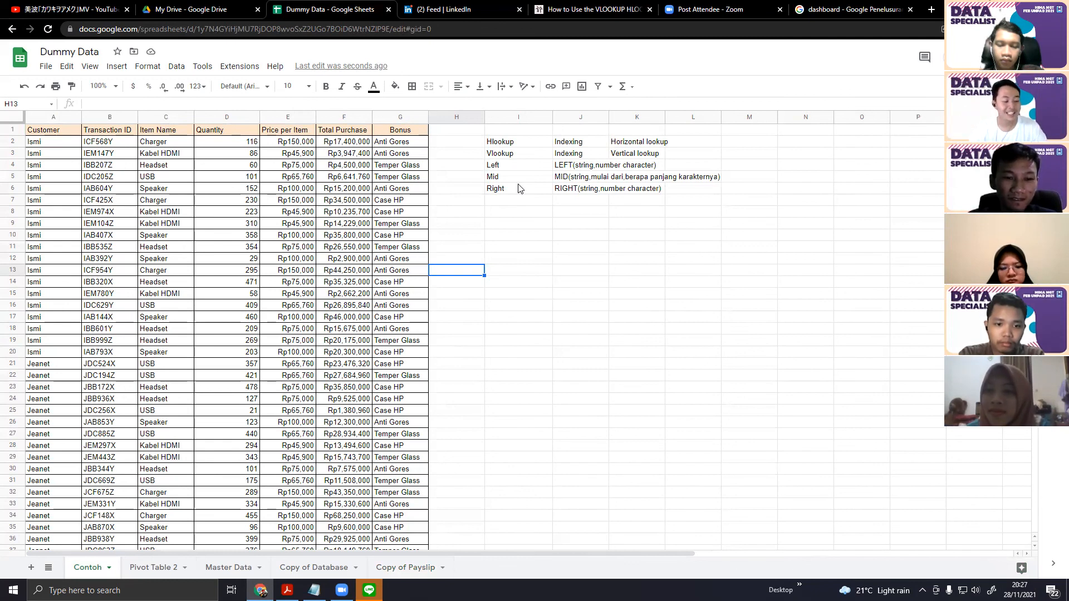
drag(509, 143, 636, 191)
shift+click(632, 207)
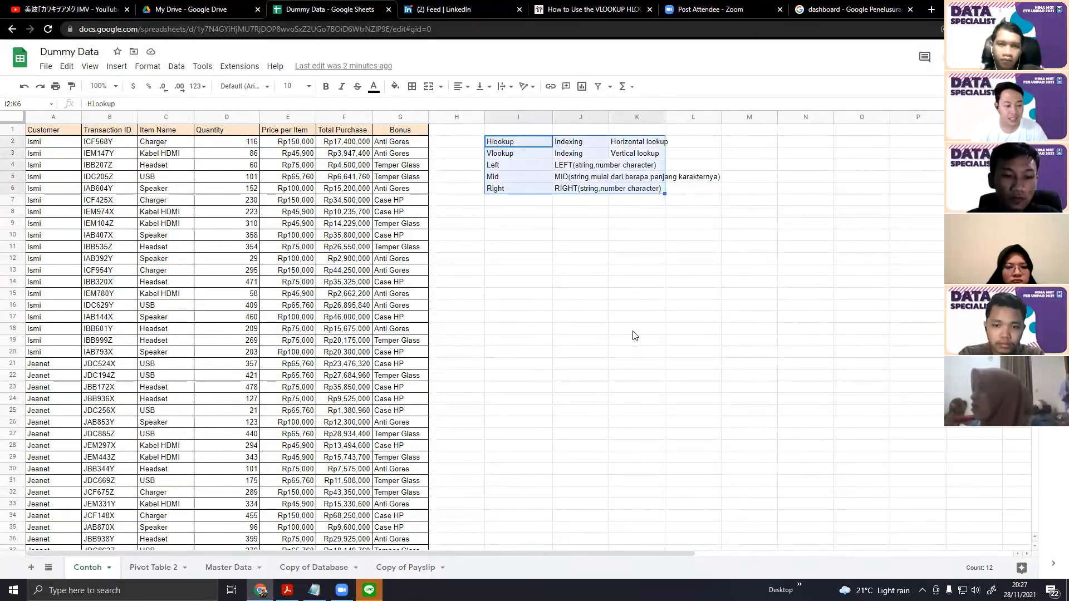